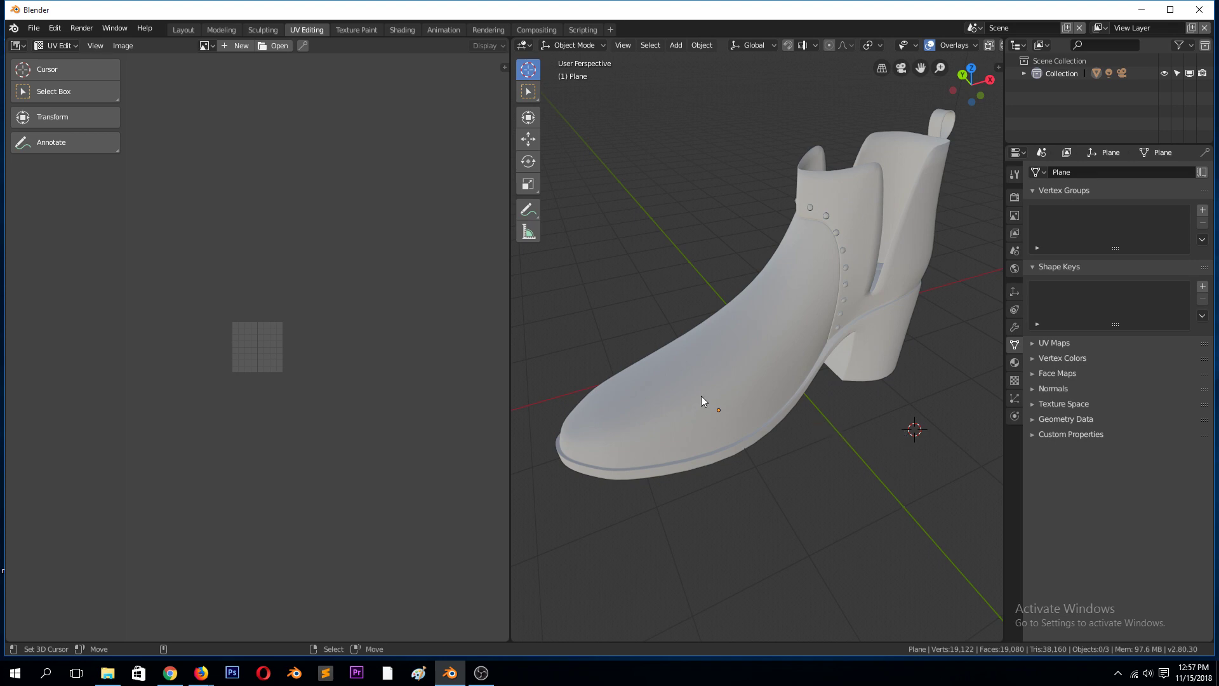
Examine the boot model in the Layout workspace and return to the UV Editing workspace.
click(193, 29)
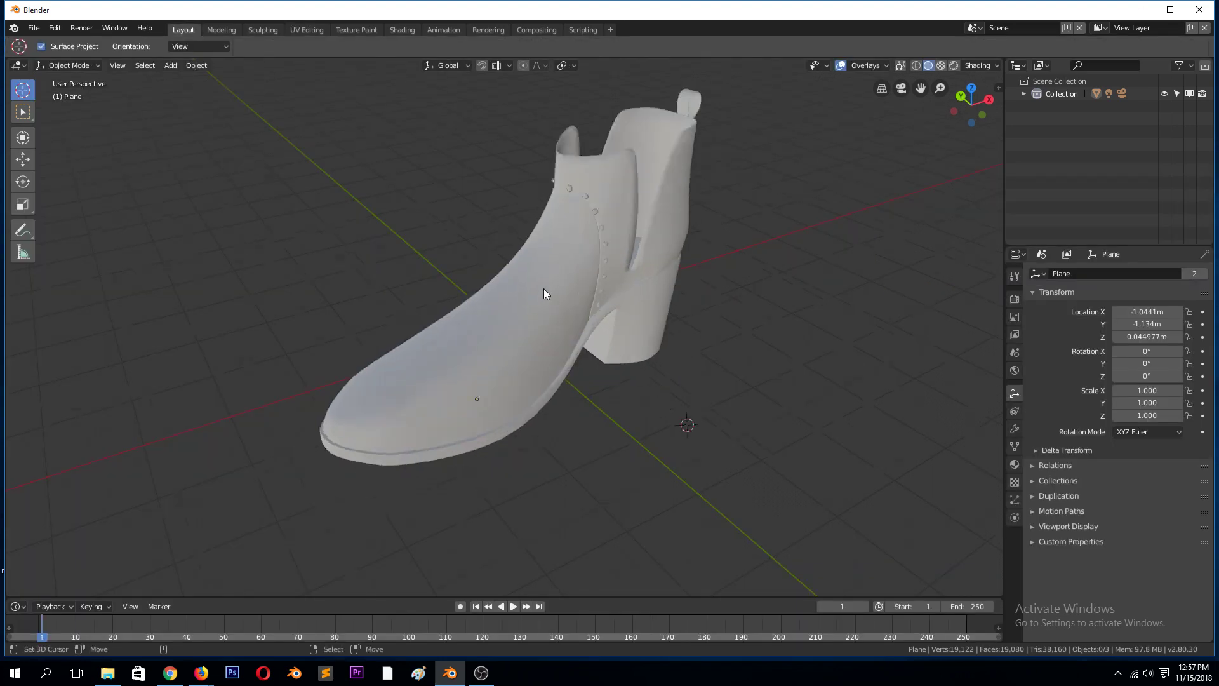
scroll(544, 294, up, 2)
mouse_move(542, 291)
middle_down()
mouse_move(691, 361)
mouse_move(751, 223)
mouse_move(569, 245)
mouse_move(546, 325)
mouse_move(549, 283)
middle_up()
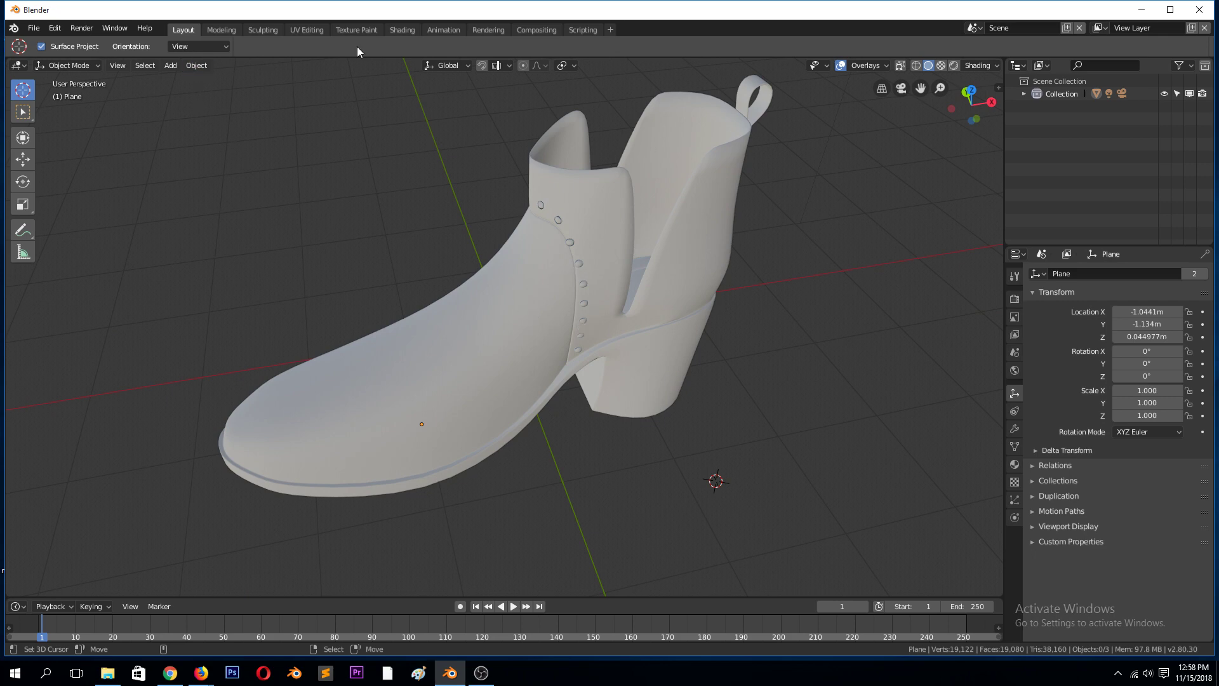
click(308, 29)
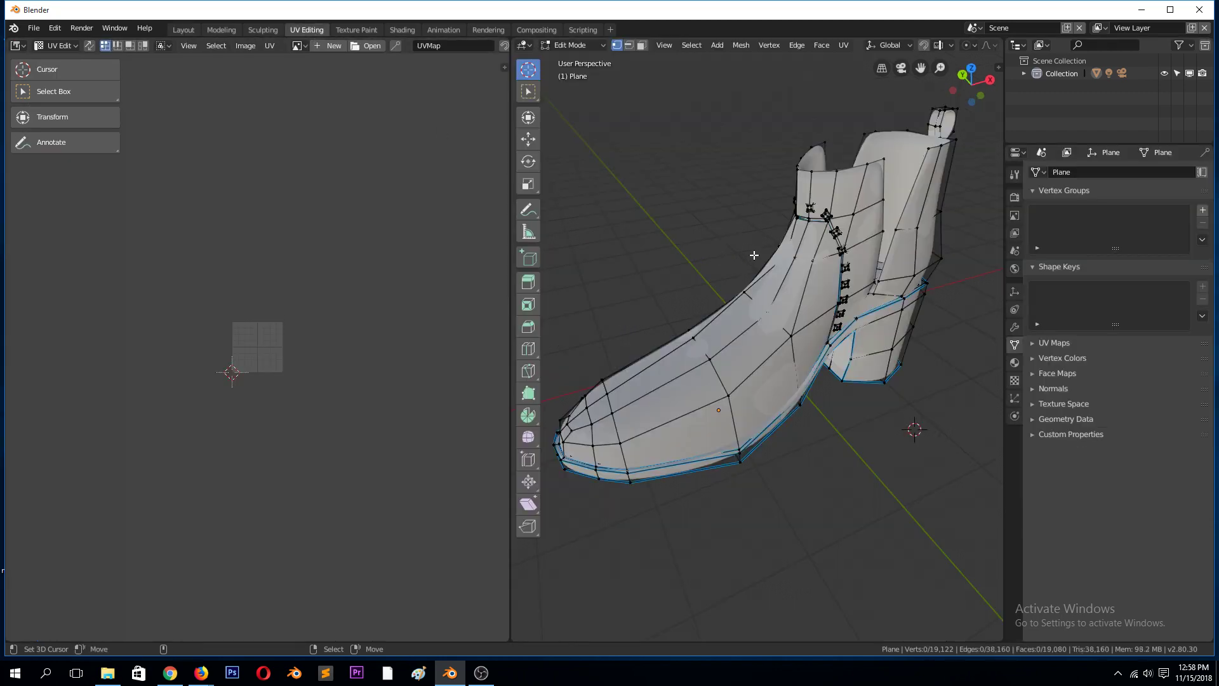
key(Tab)
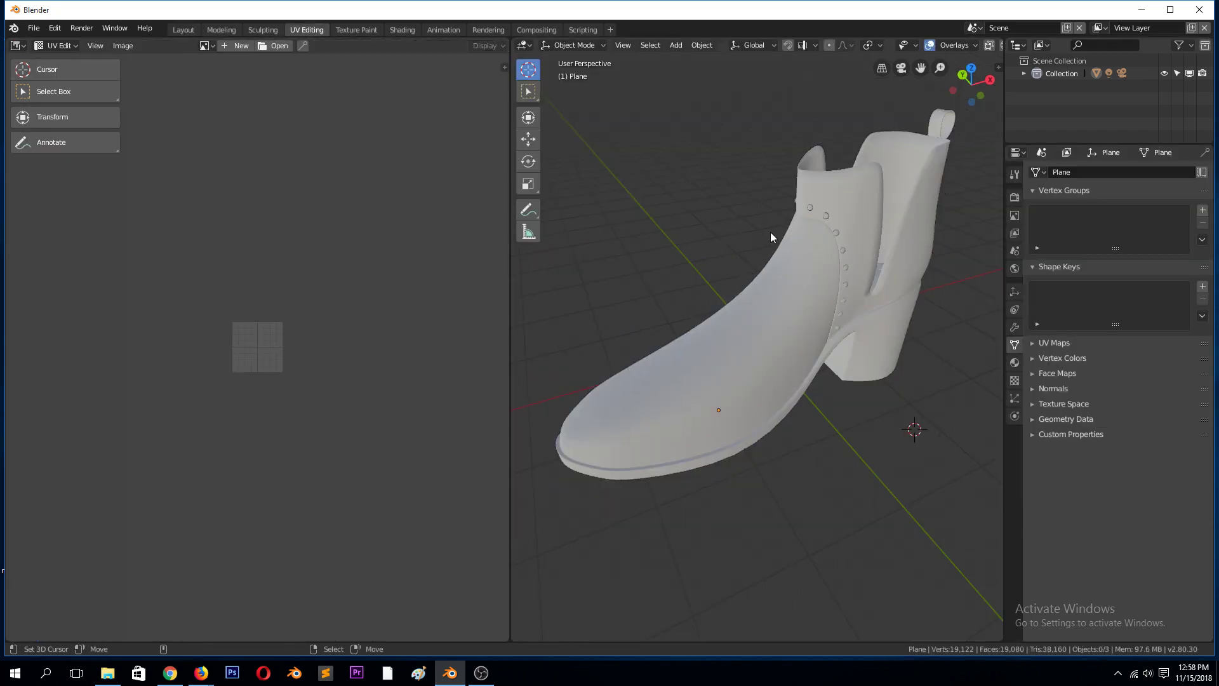
scroll(319, 329, up, 8)
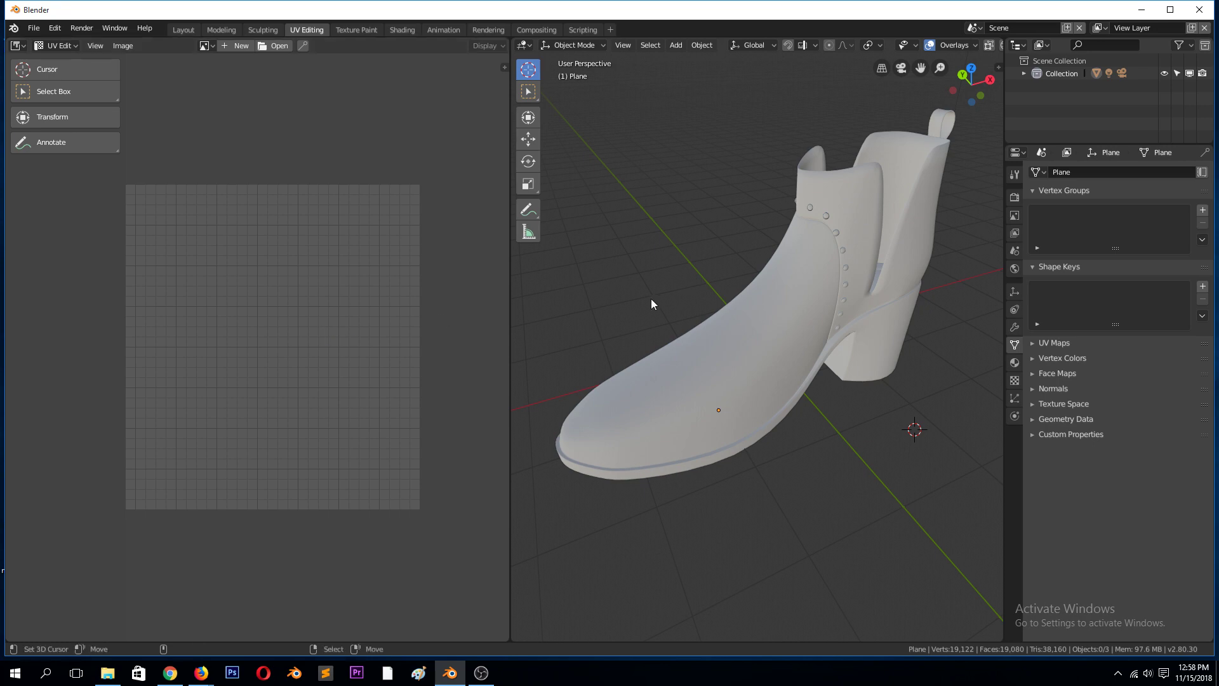
Select the whole boot mesh in Edit Mode and unwrap it.
click(829, 293)
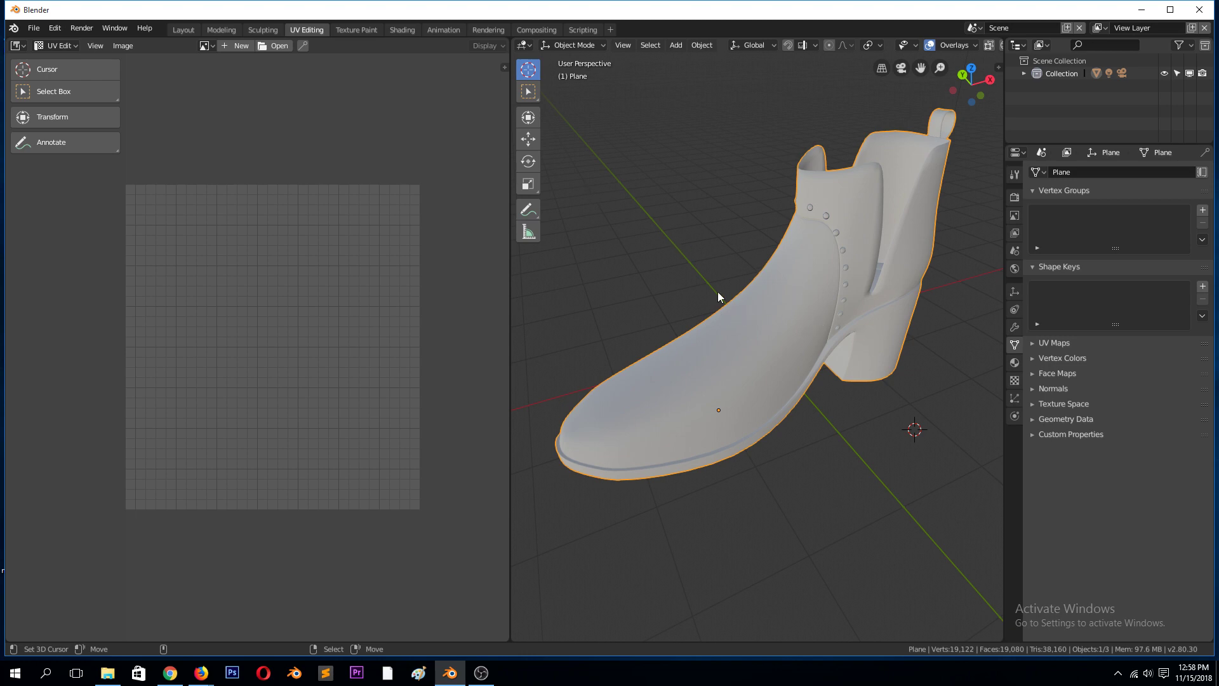
key(Tab)
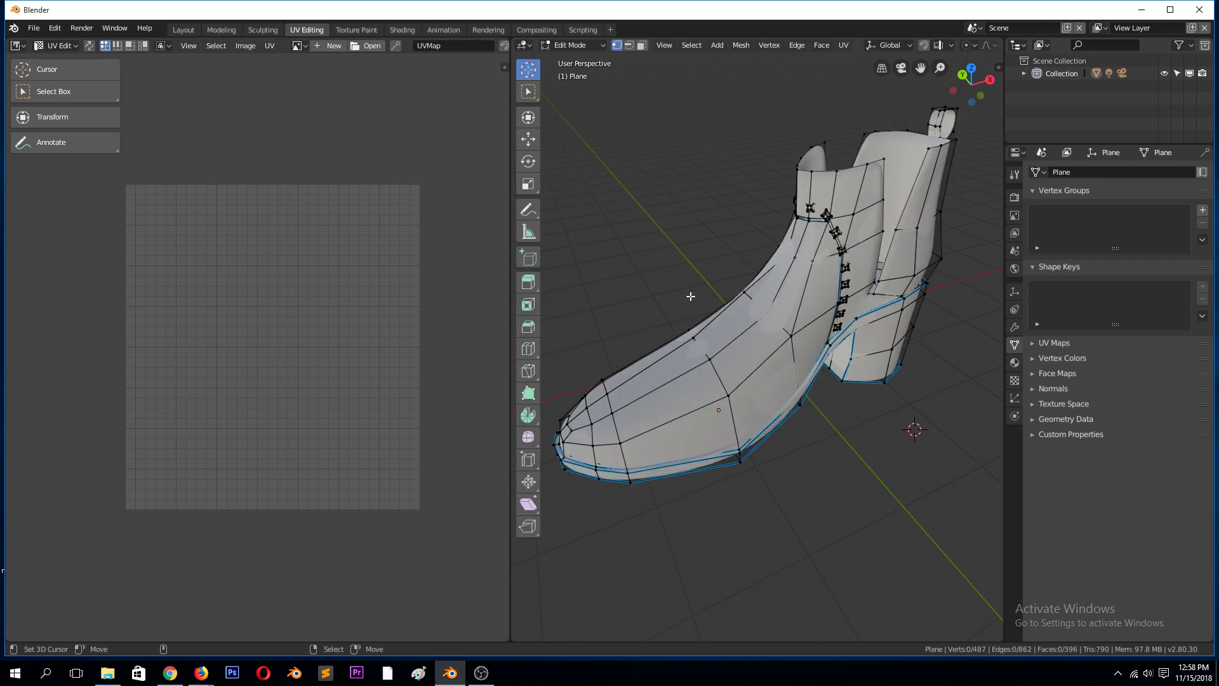
key(a)
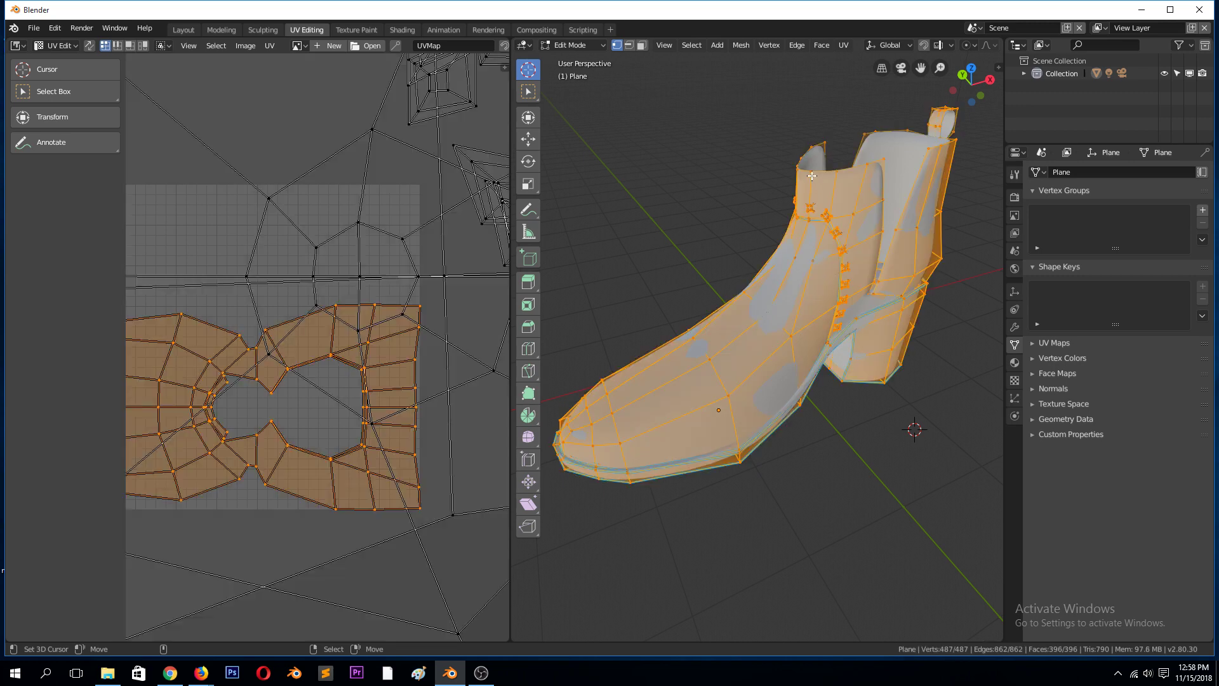
key(u)
key(Tab)
key(Tab)
click(843, 45)
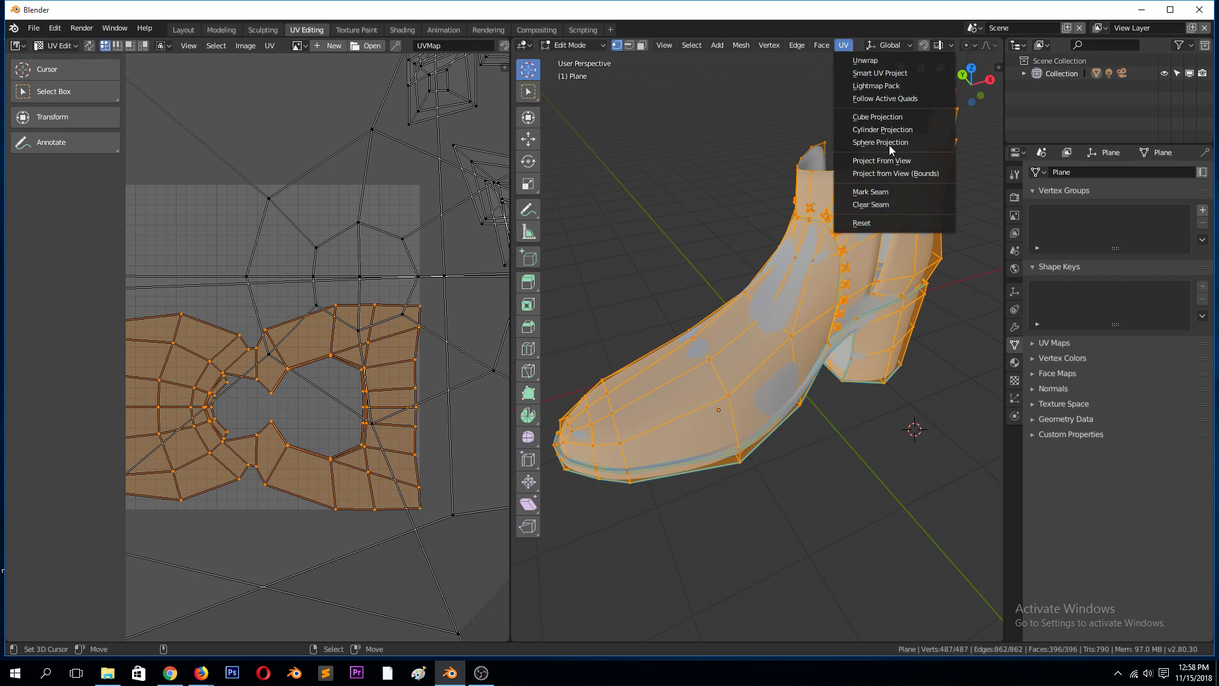
click(877, 62)
Examine the boot's UV layout and its mesh from several angles, both with nothing and with everything selected.
scroll(367, 245, down, 5)
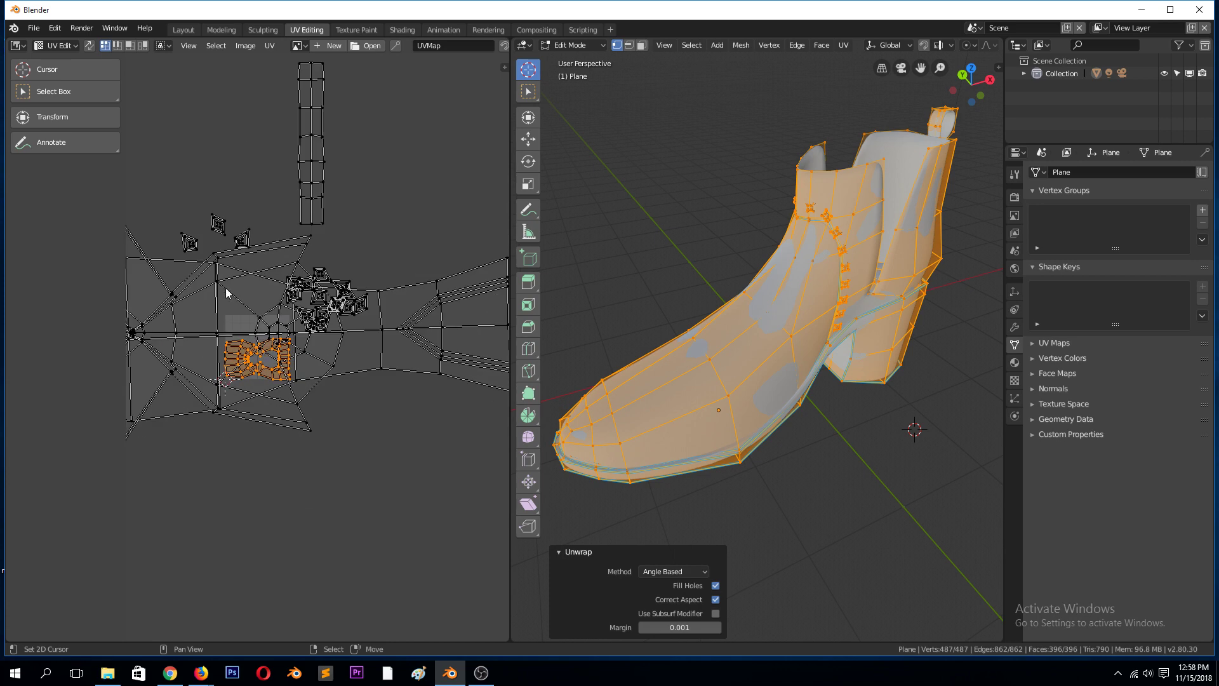
scroll(272, 292, down, 2)
scroll(301, 341, up, 2)
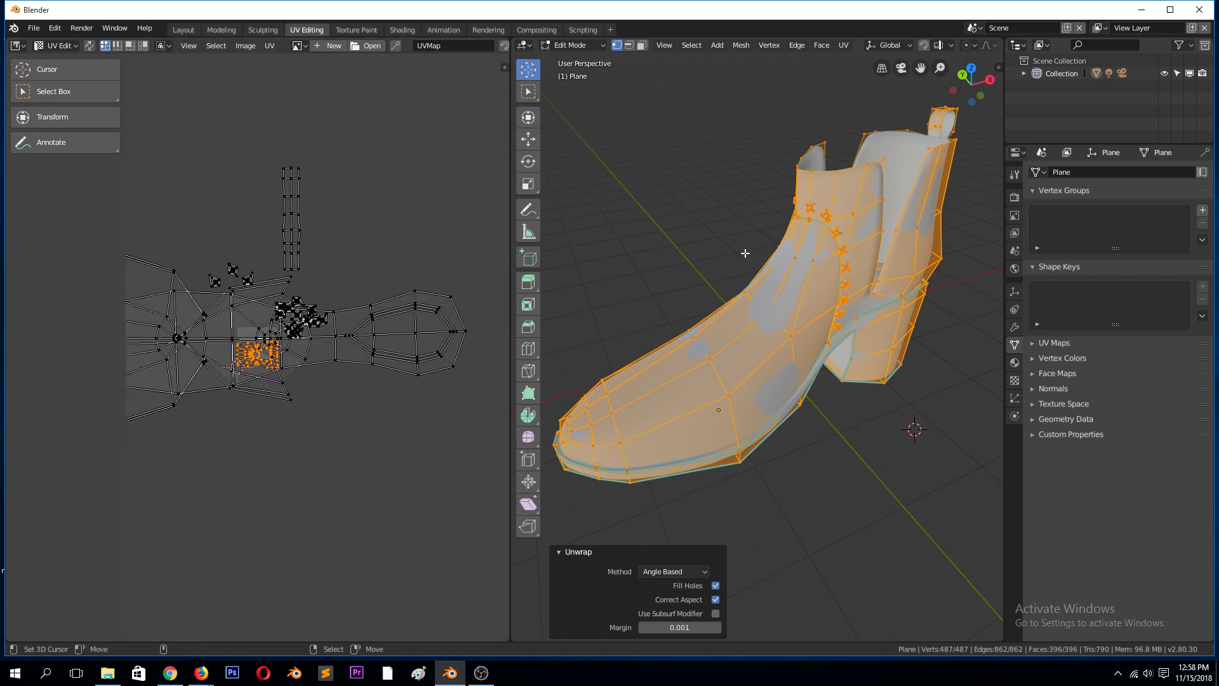
scroll(825, 259, up, 4)
middle_drag(854, 254, 840, 231)
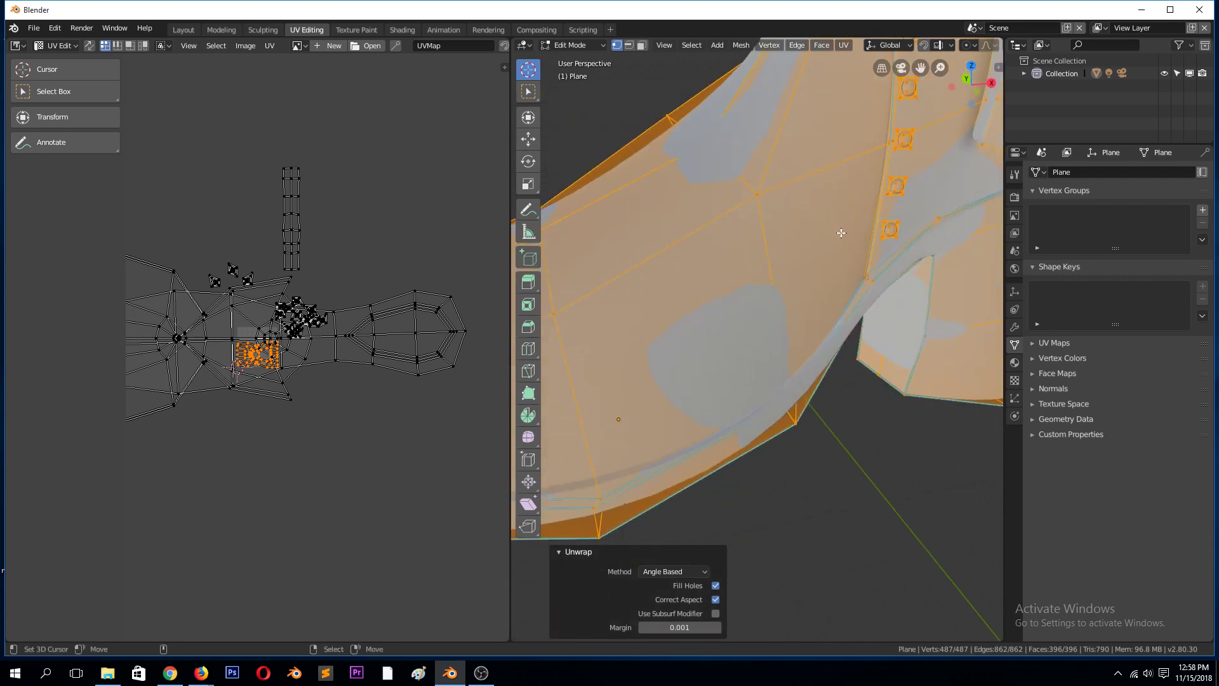
scroll(841, 232, down, 4)
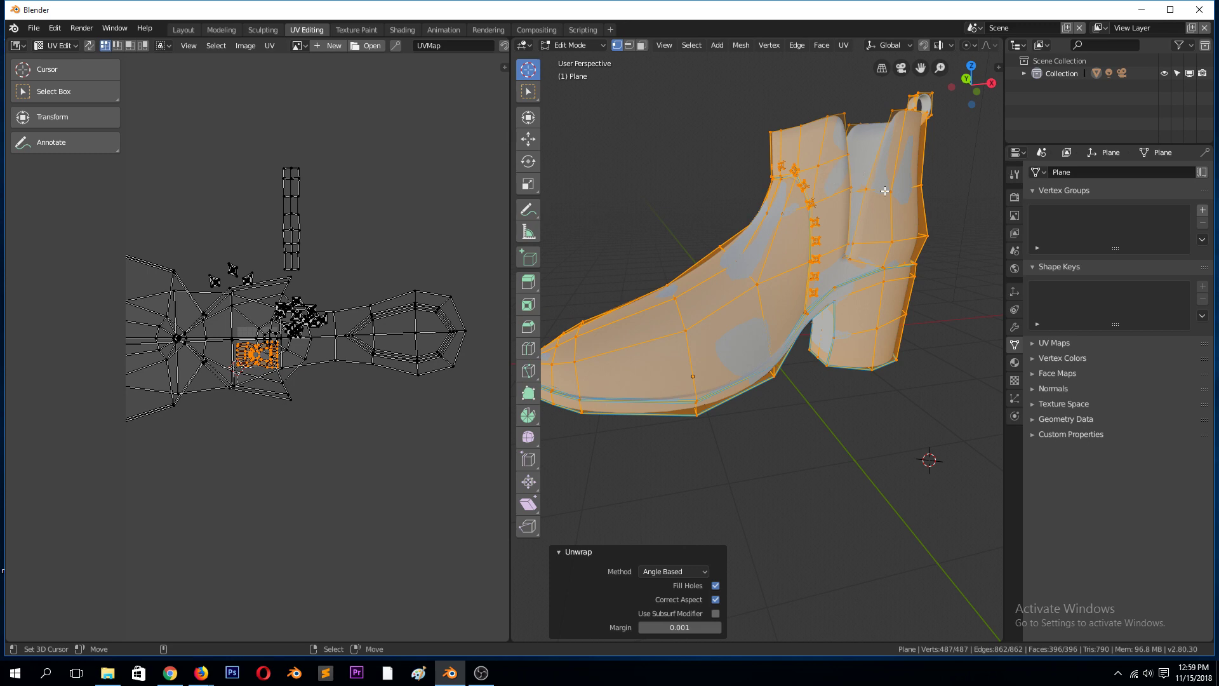
key(alt+a)
middle_drag(888, 208, 878, 243)
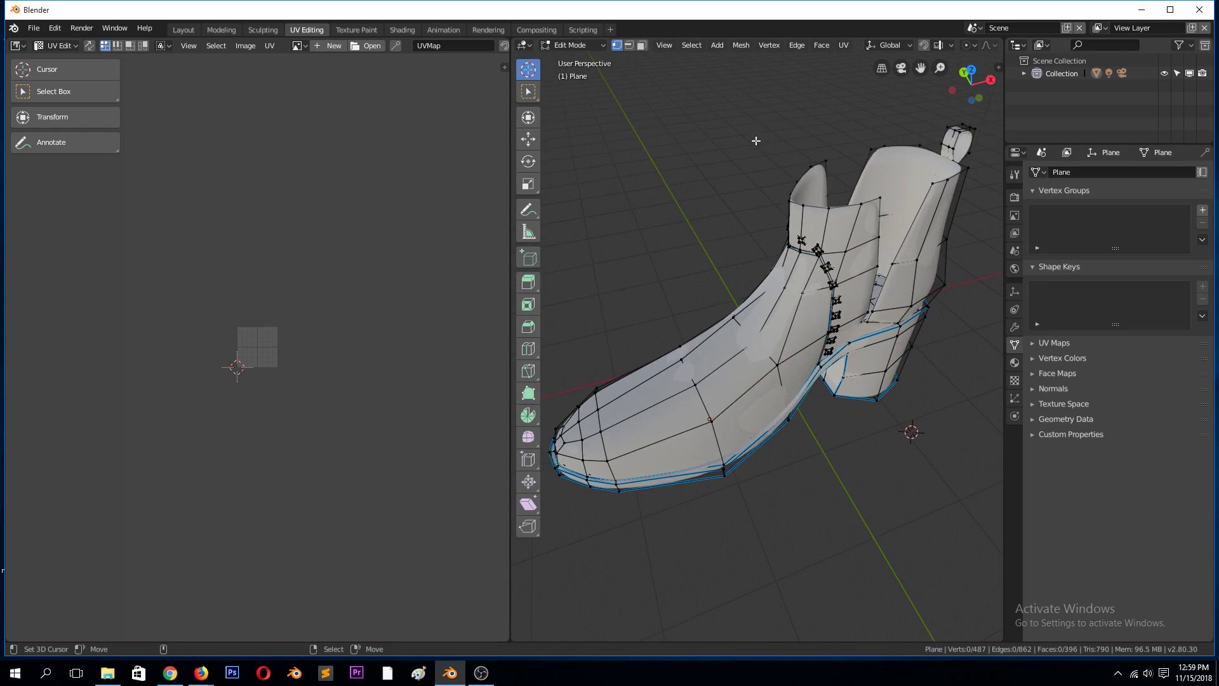
key(Tab)
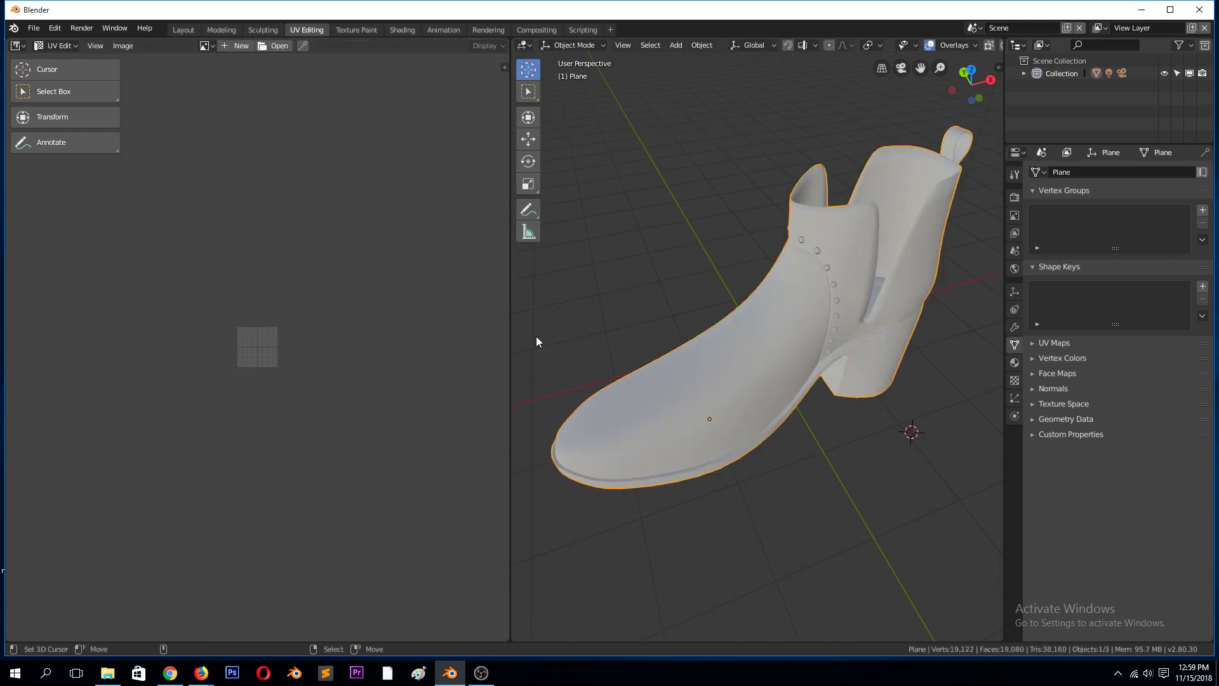
key(Tab)
key(a)
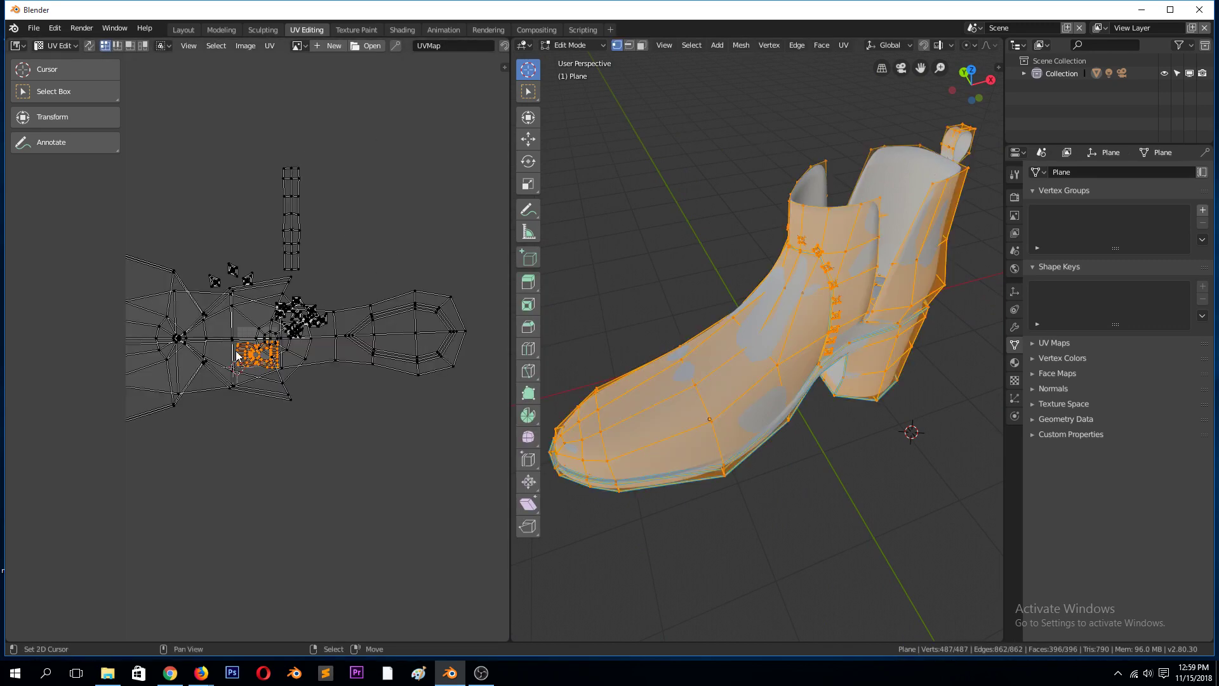
middle_drag(711, 322, 682, 313)
scroll(682, 313, up, 2)
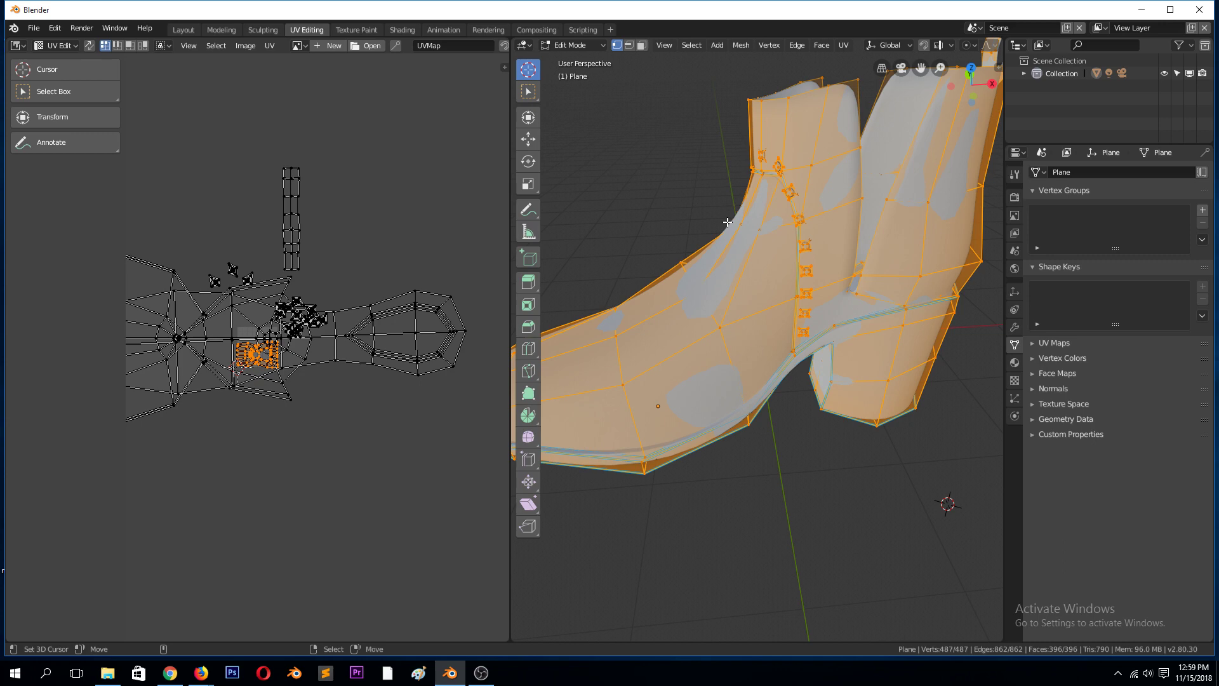
scroll(727, 222, down, 4)
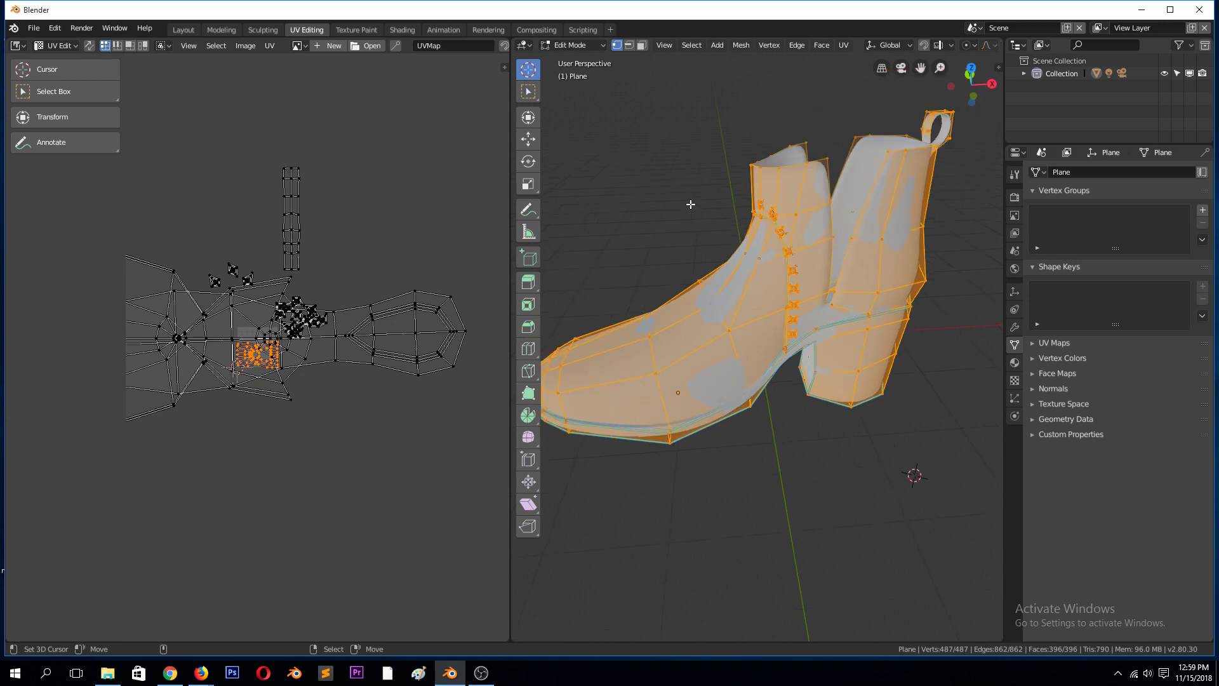
key(Tab)
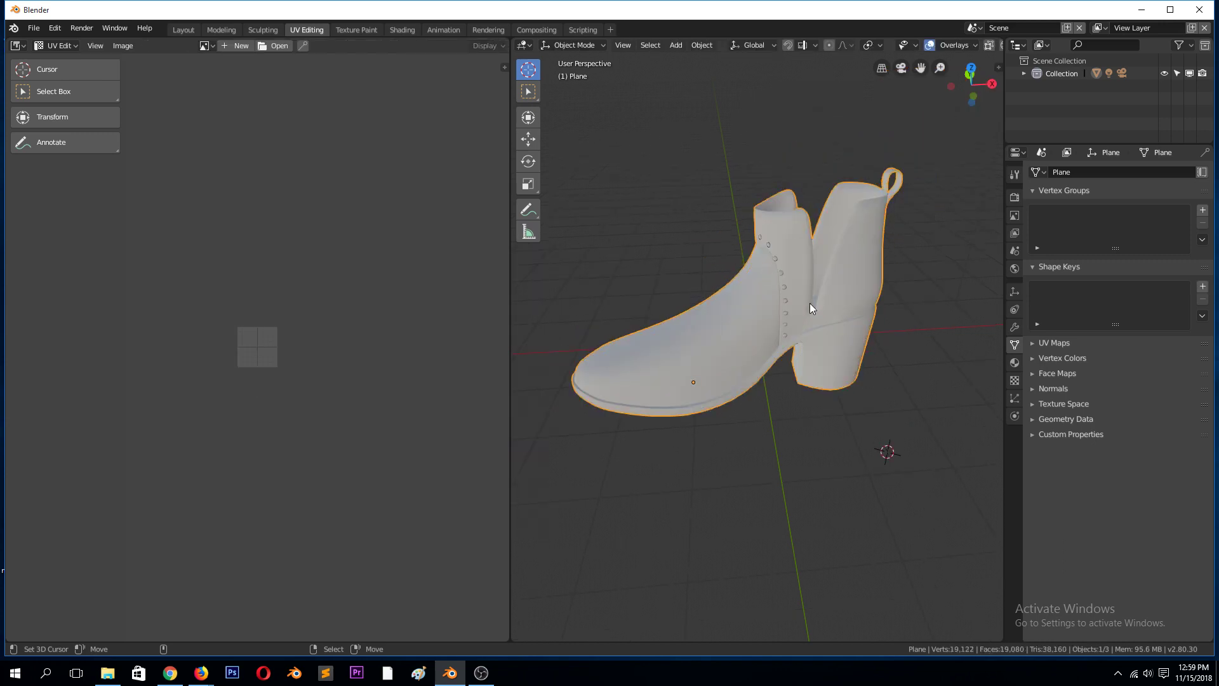
Delete the boot, add a cube in its place and scale it up by about 1.63.
key(Delete)
key(shift+a)
mouse_move(749, 316)
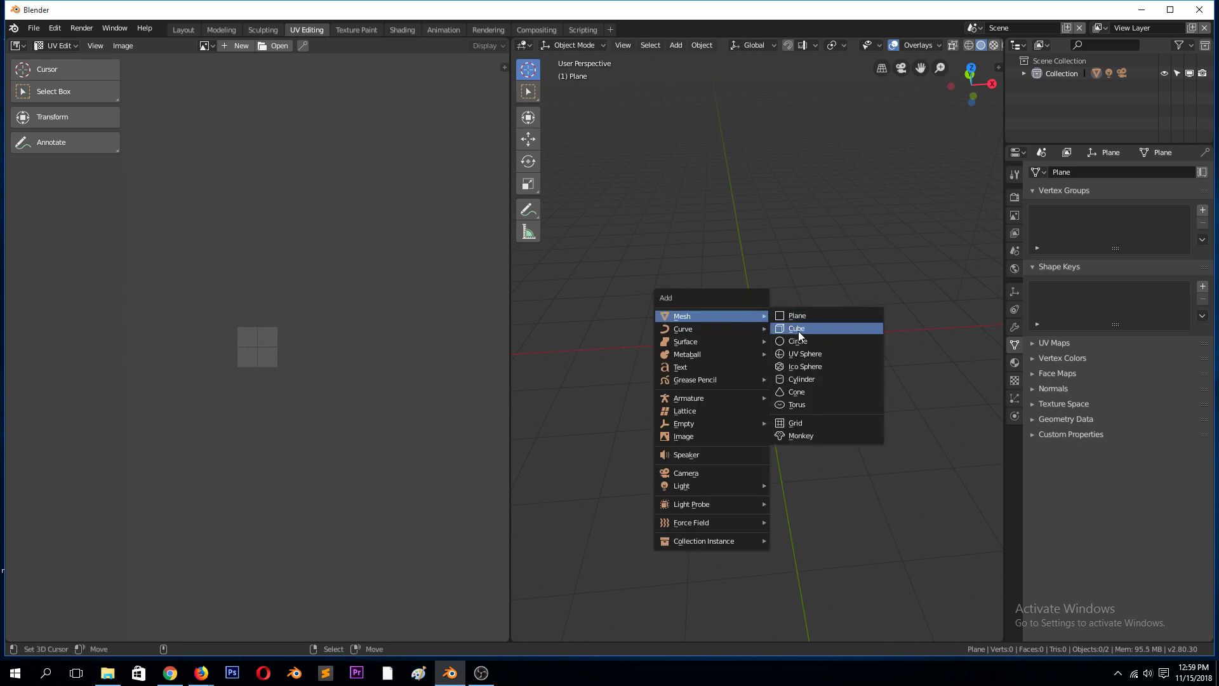
click(798, 328)
key(s)
click(831, 347)
middle_drag(830, 347, 837, 333)
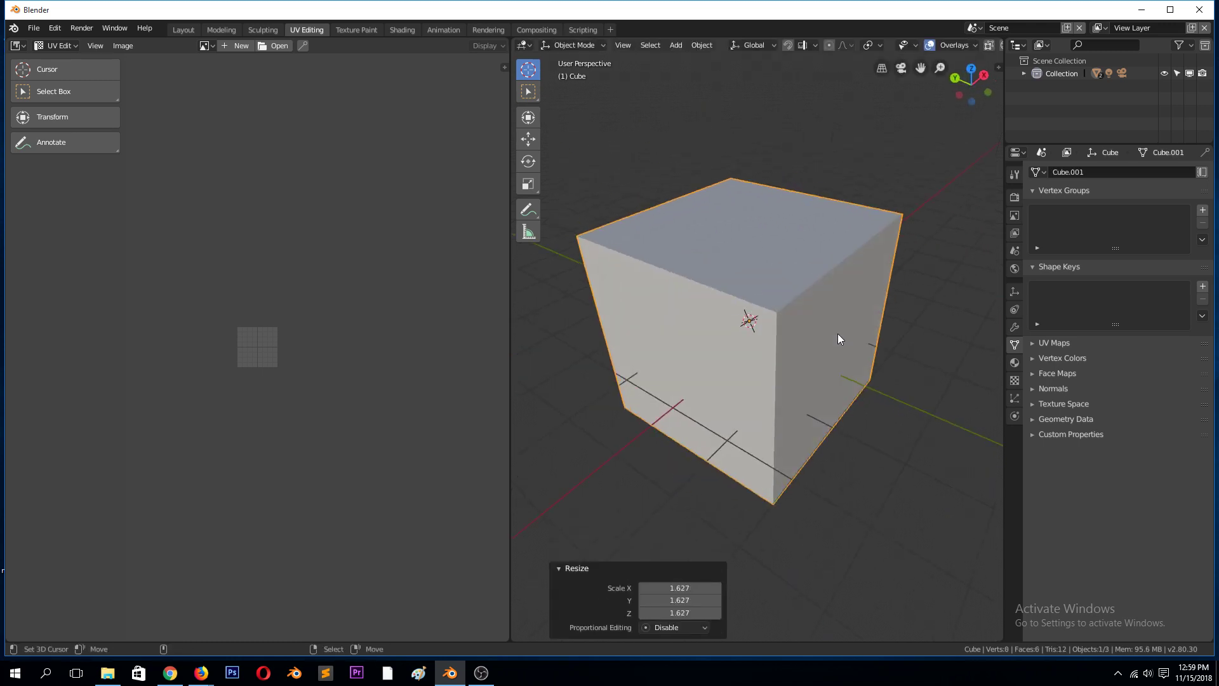
Unwrap all faces of the cube in Edit Mode and bring its UV layout into close view.
key(Tab)
key(u)
click(764, 295)
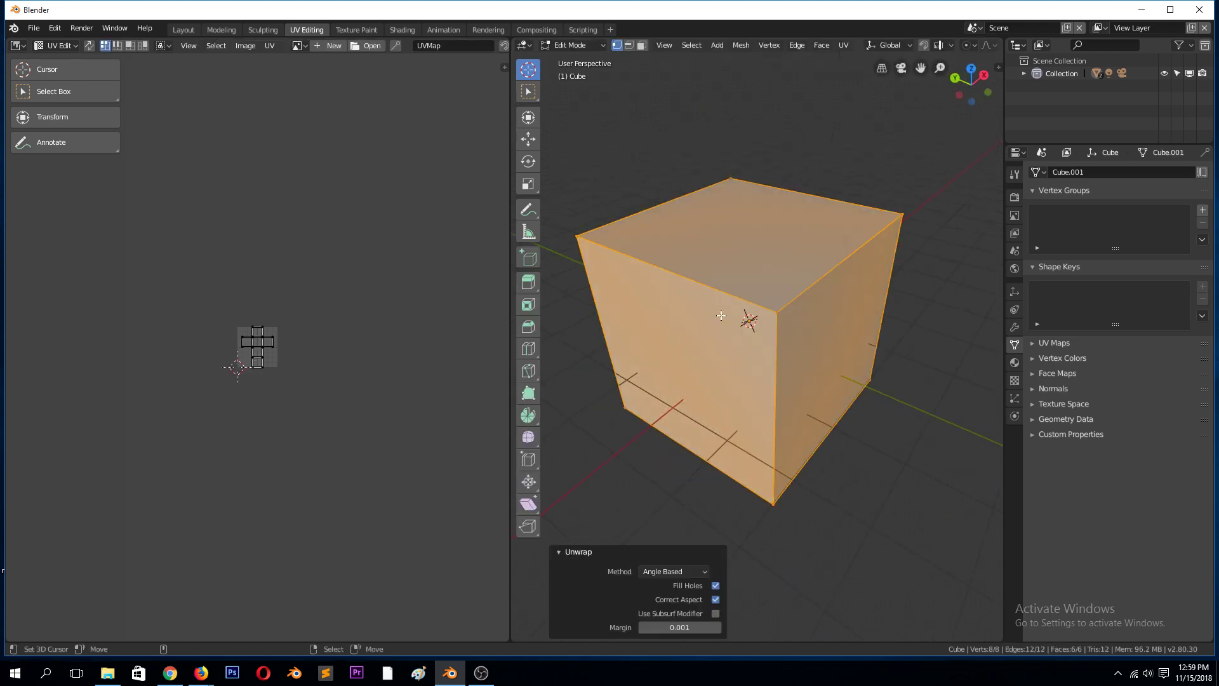
scroll(732, 345, up, 4)
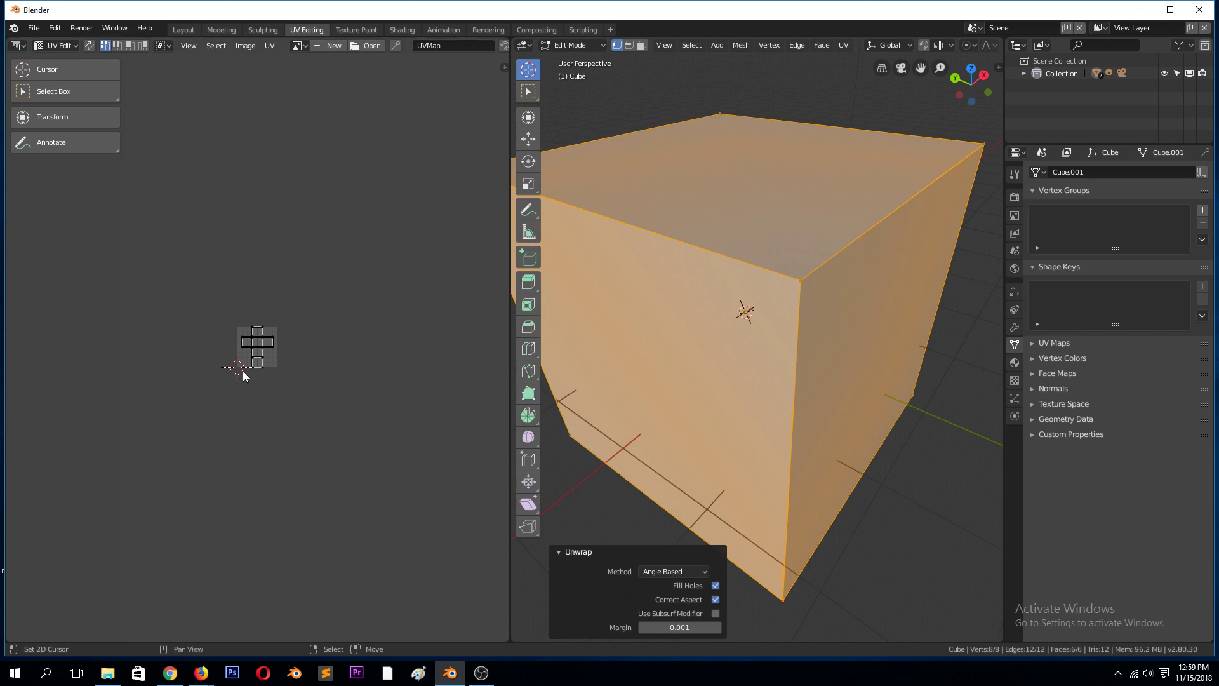
scroll(249, 373, up, 8)
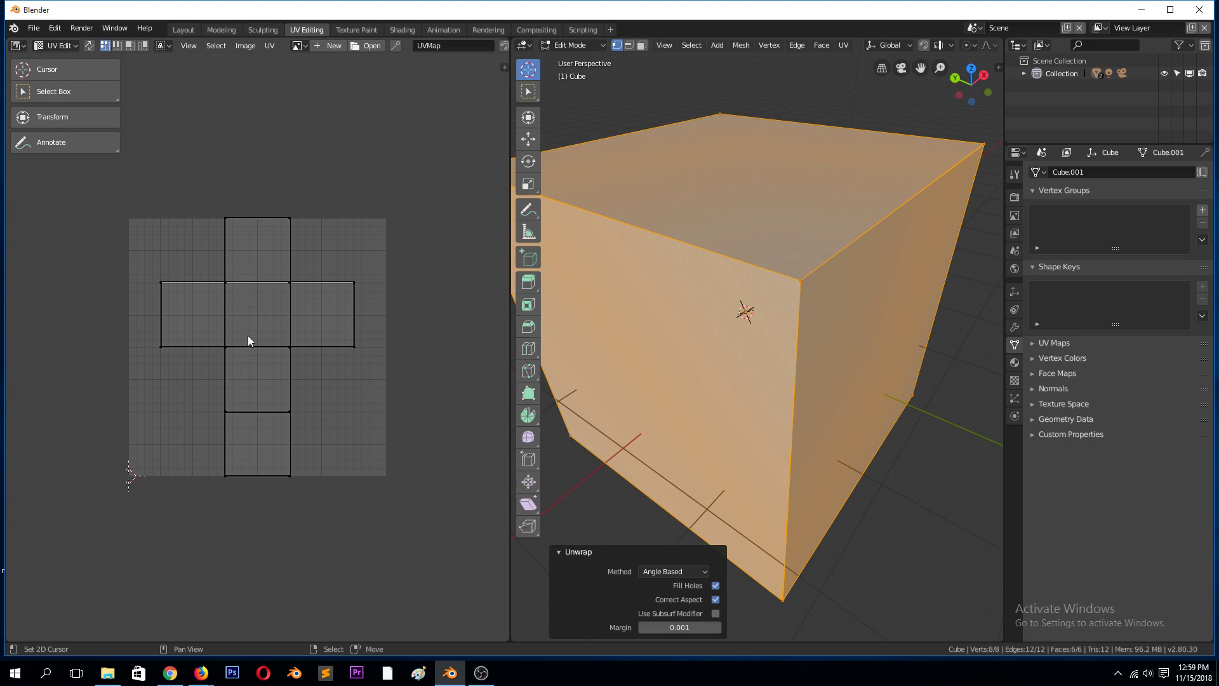
scroll(561, 280, down, 4)
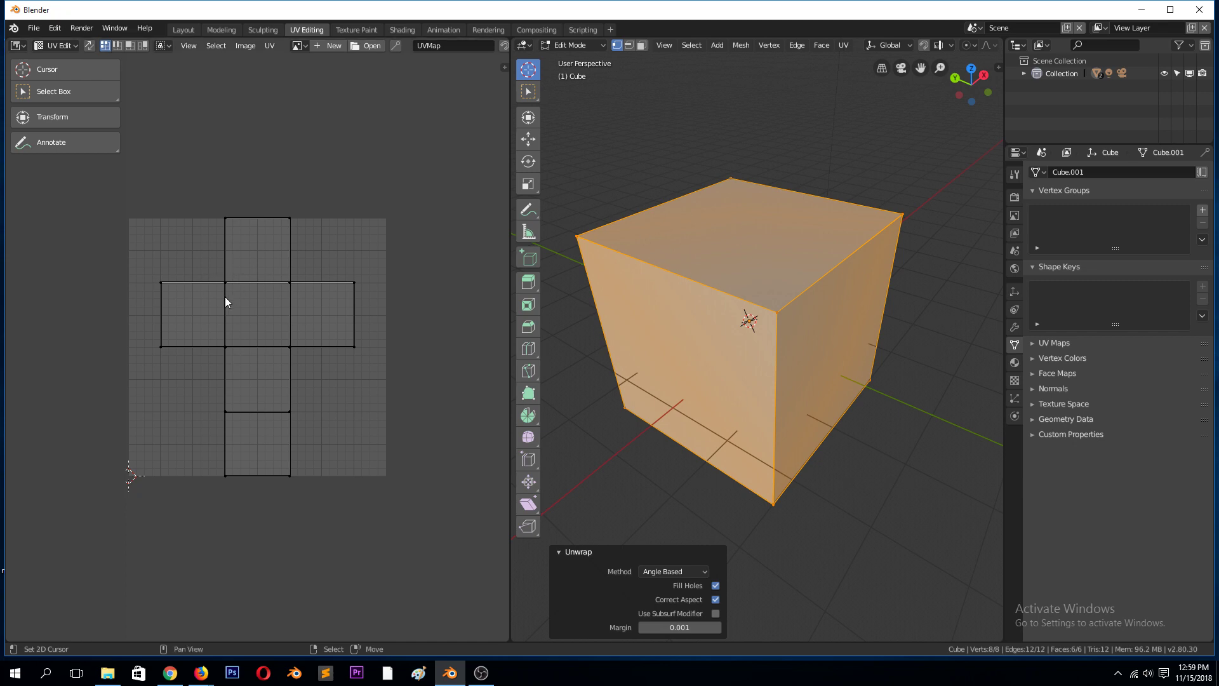
In face selection mode, select the four cube faces that form the vertical strip of the UV layout.
key(3)
click(736, 342)
shift+click(716, 218)
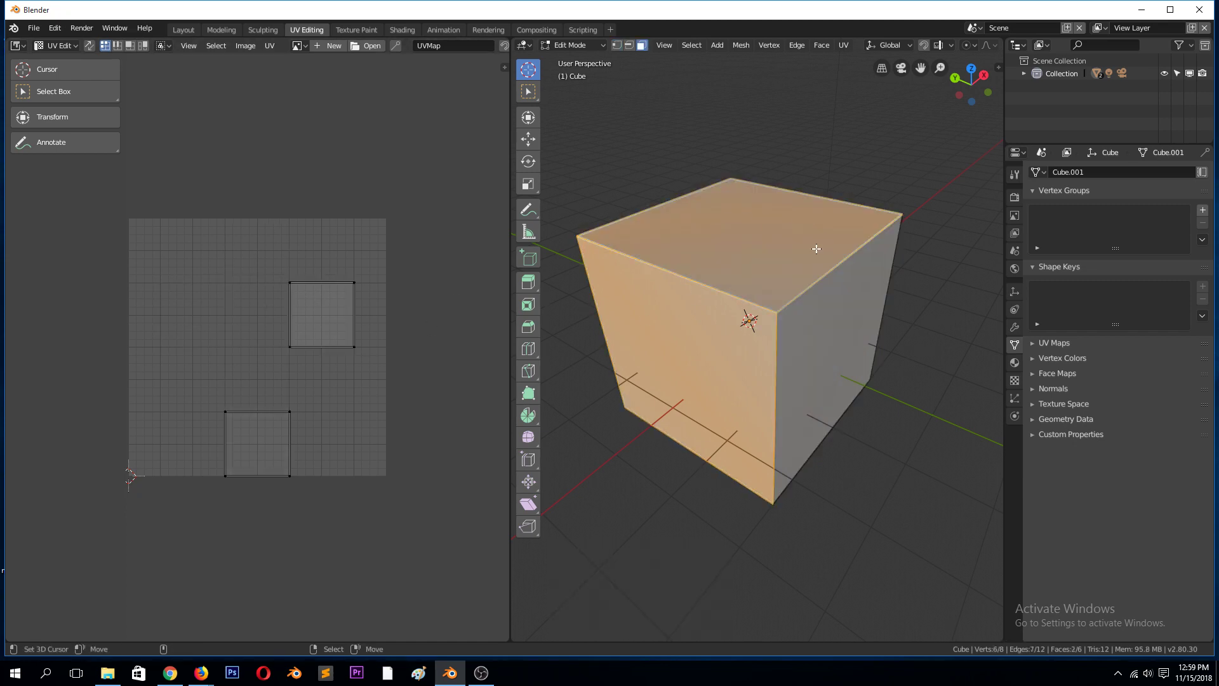
middle_drag(813, 250, 647, 251)
click(713, 275)
shift+click(760, 212)
middle_drag(759, 212, 657, 351)
shift+click(768, 309)
shift+click(788, 339)
shift+click(789, 281)
shift+click(657, 350)
shift+right_click(711, 306)
alt+right_click(594, 278)
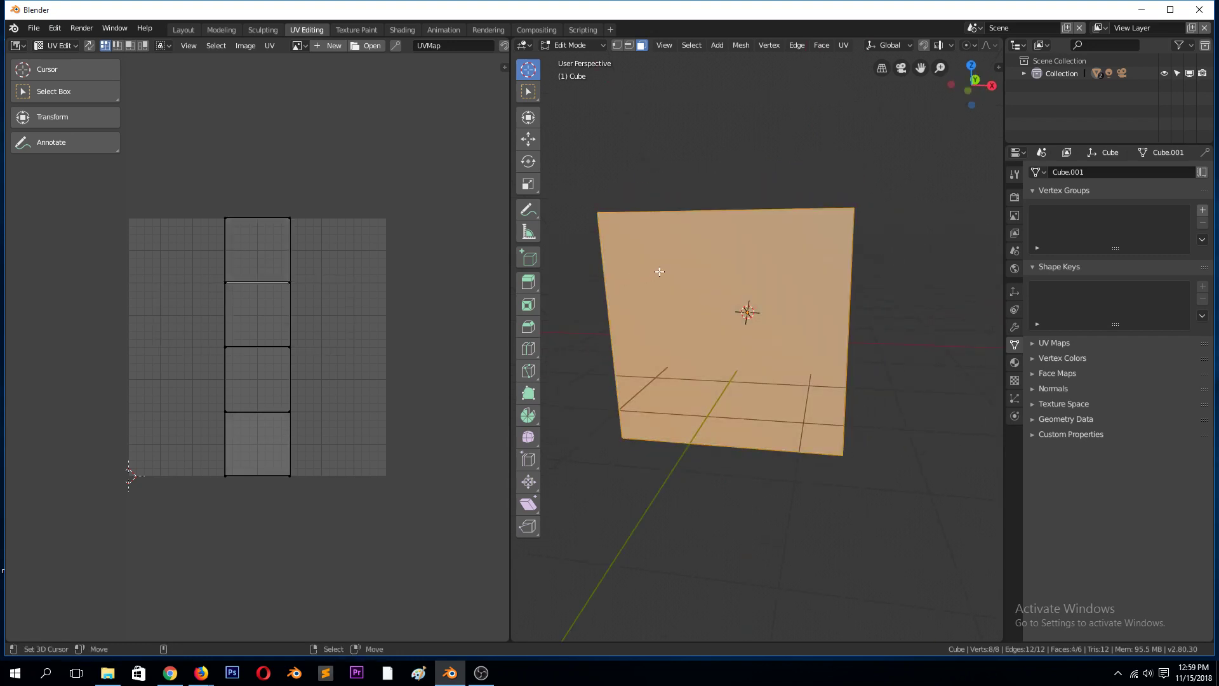
Add the cube's remaining two faces to the selection to compare the full cross-shaped UV layout with the mesh.
middle_drag(693, 267, 616, 287)
shift+click(724, 245)
middle_drag(723, 244, 746, 322)
shift+click(746, 323)
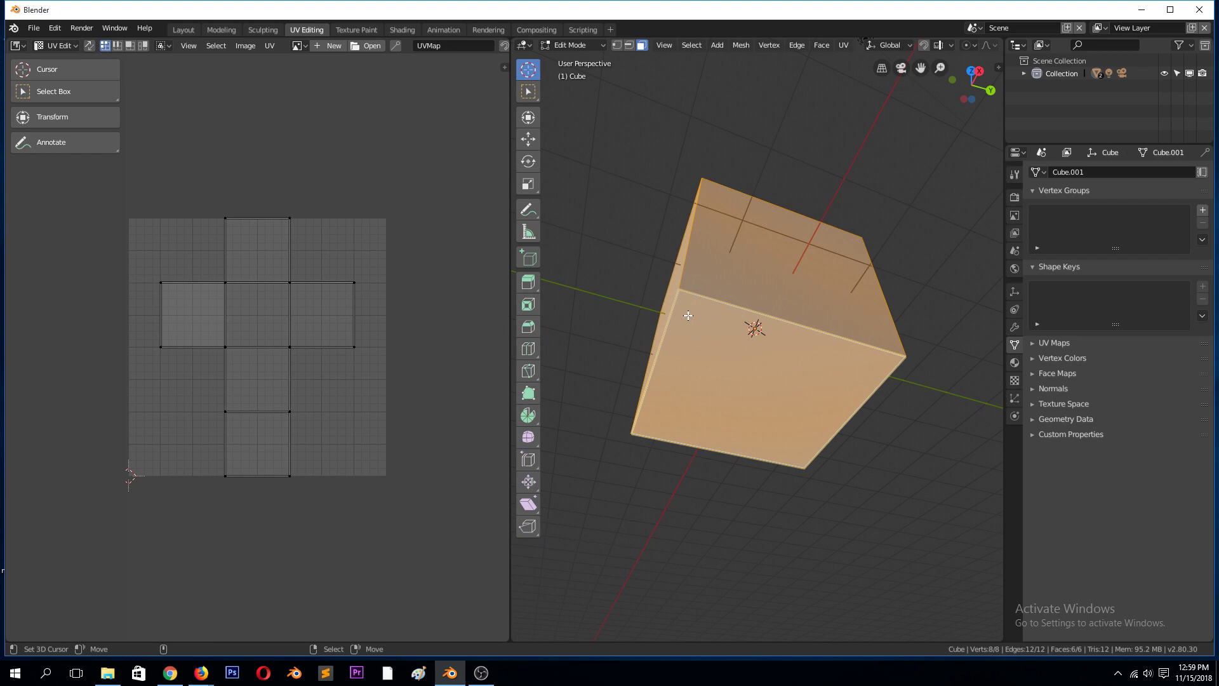
middle_drag(686, 389, 696, 484)
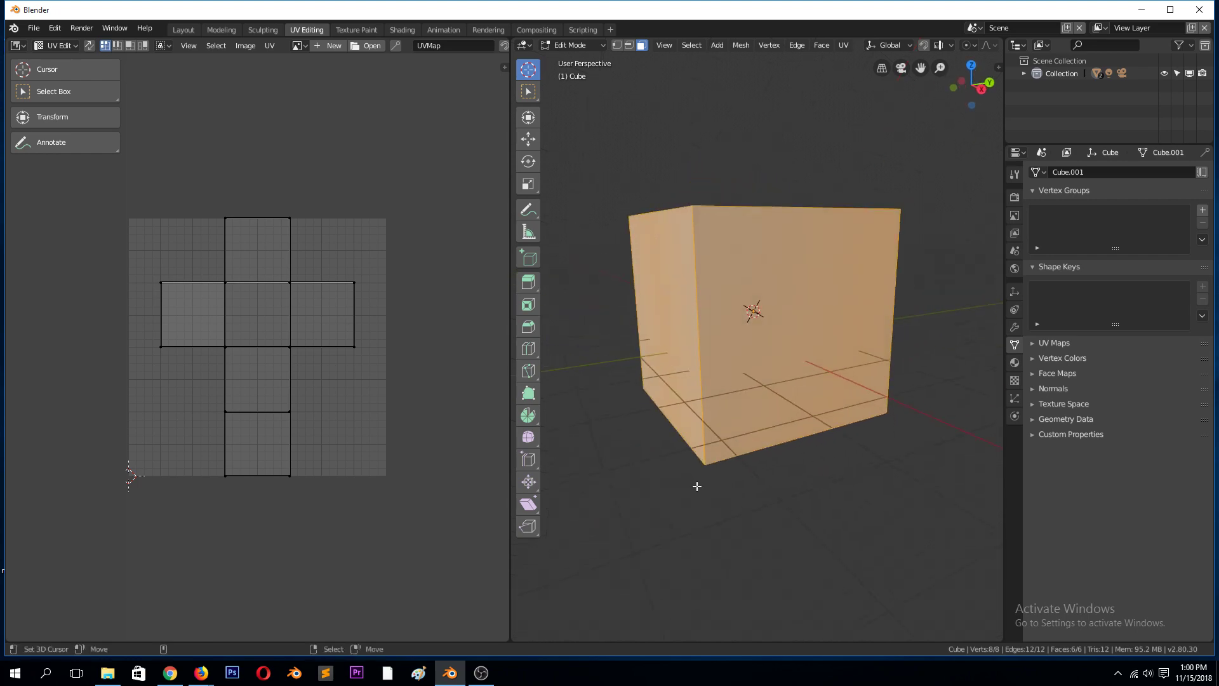
key(Tab)
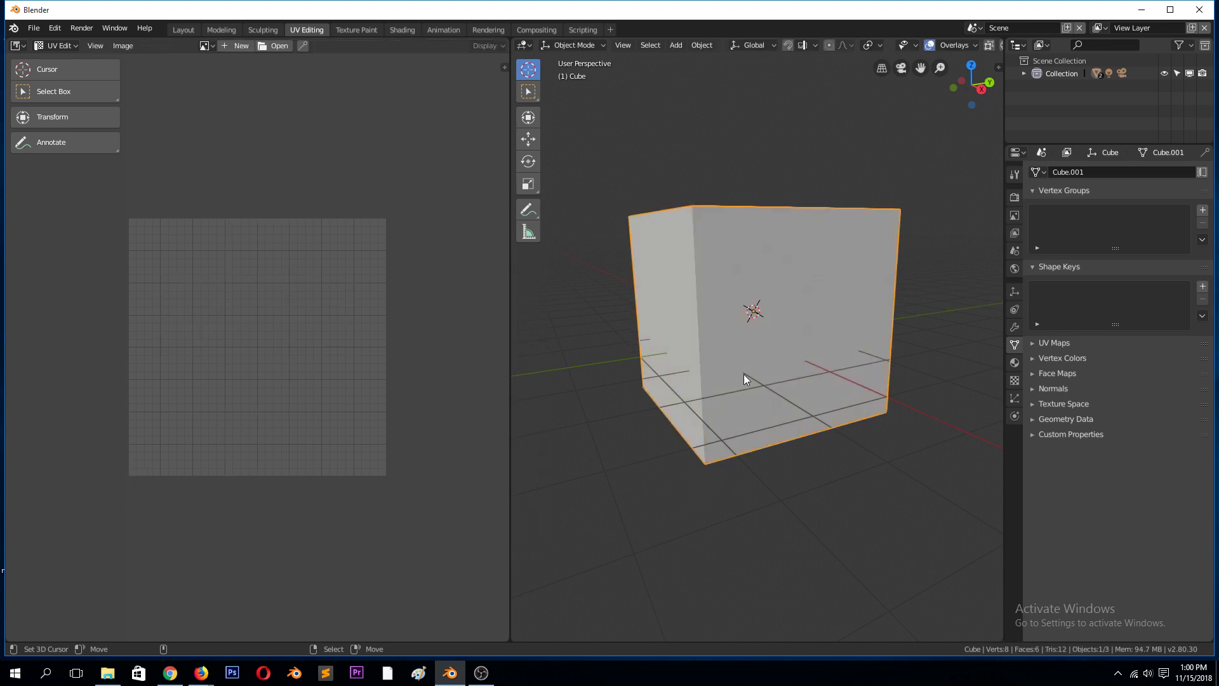
key(Tab)
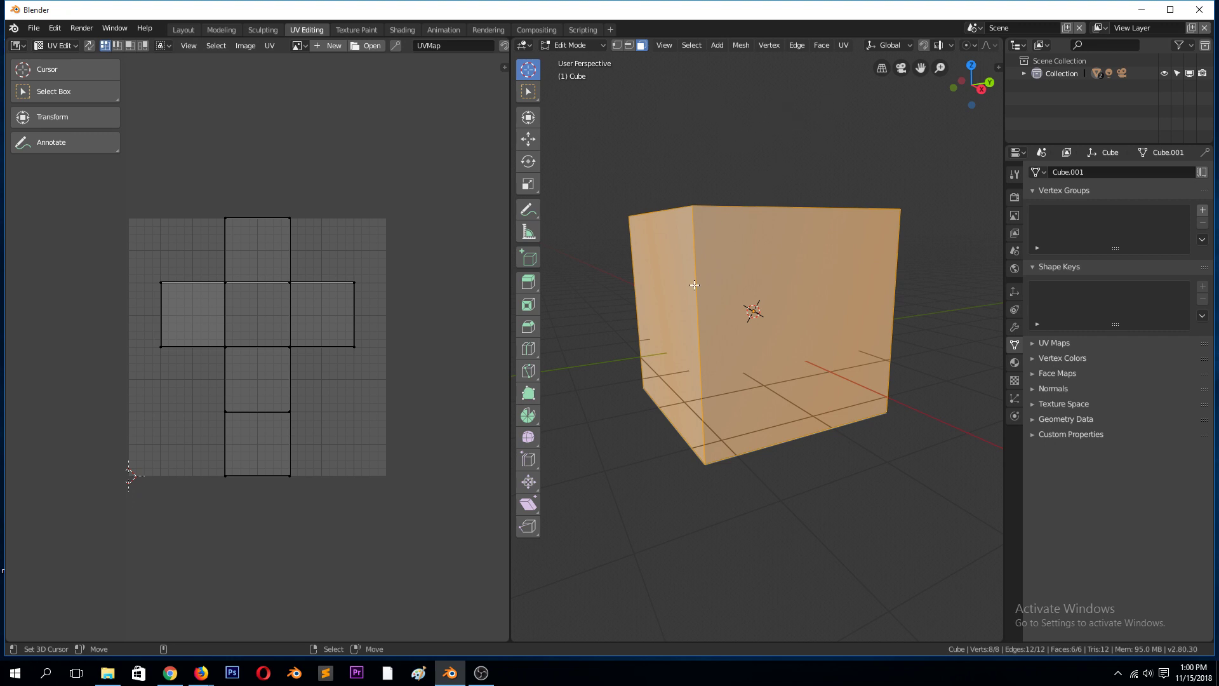
In edge selection mode, select five connected cube edges: two adjacent top edges, one vertical corner edge and the two bottom edges below.
click(630, 46)
click(708, 299)
middle_drag(792, 179, 745, 233)
shift+right_click(871, 264)
middle_drag(870, 264, 741, 210)
shift+right_click(780, 191)
shift+click(813, 424)
middle_drag(863, 280, 805, 406)
shift+click(776, 432)
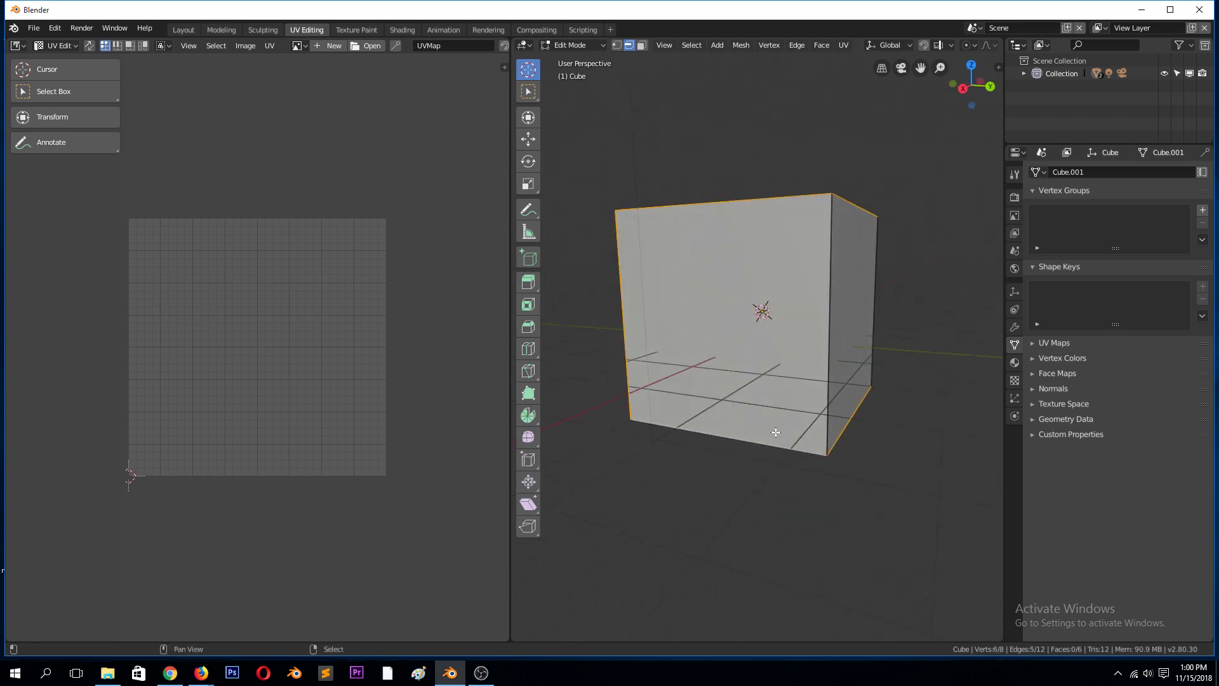
middle_drag(822, 260, 770, 323)
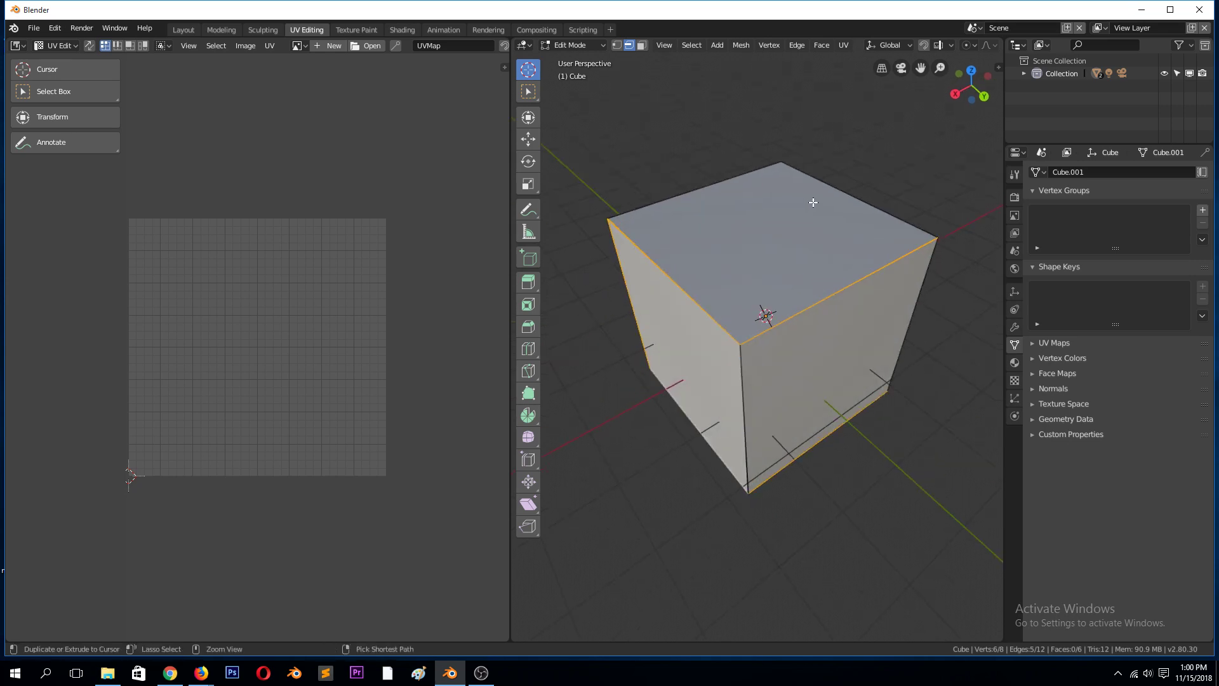
Mark the five selected cube edges as seams.
key(ctrl+e)
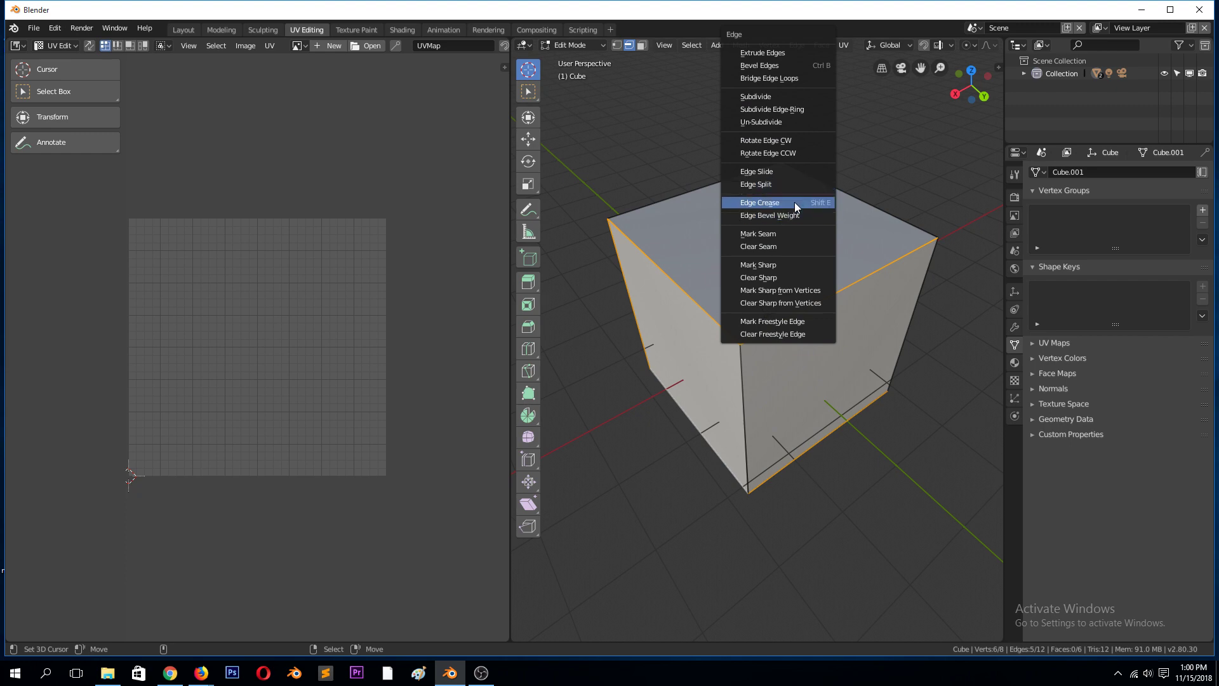
key(Escape)
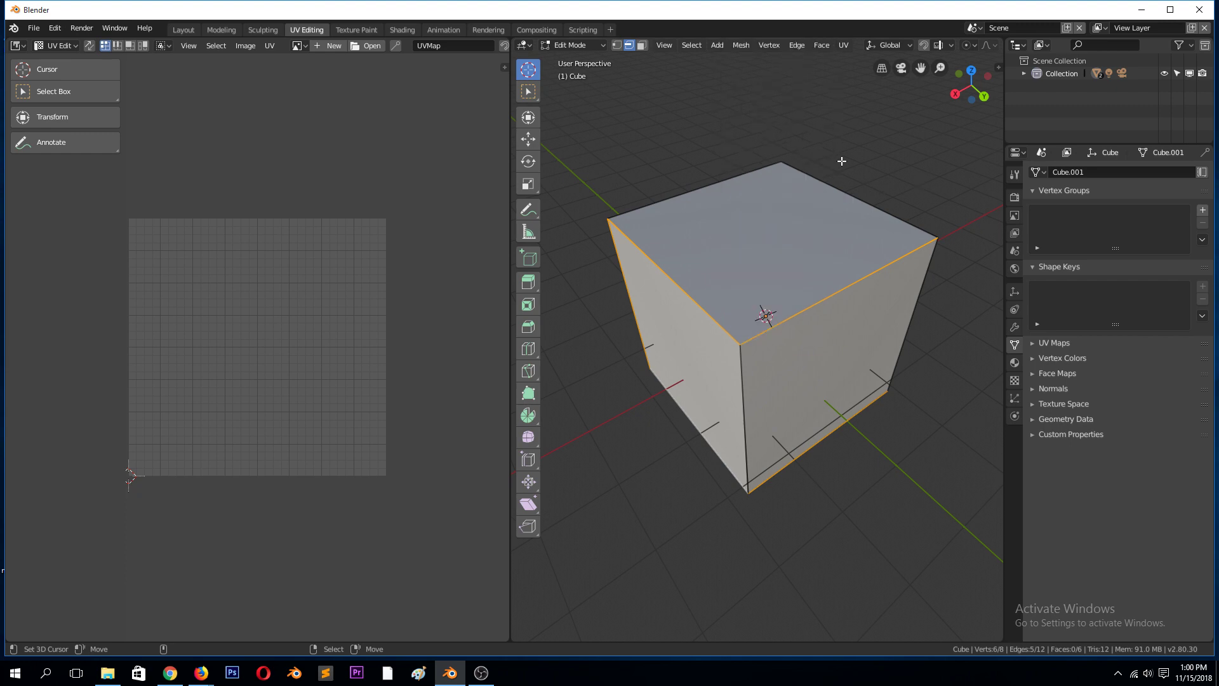
click(740, 46)
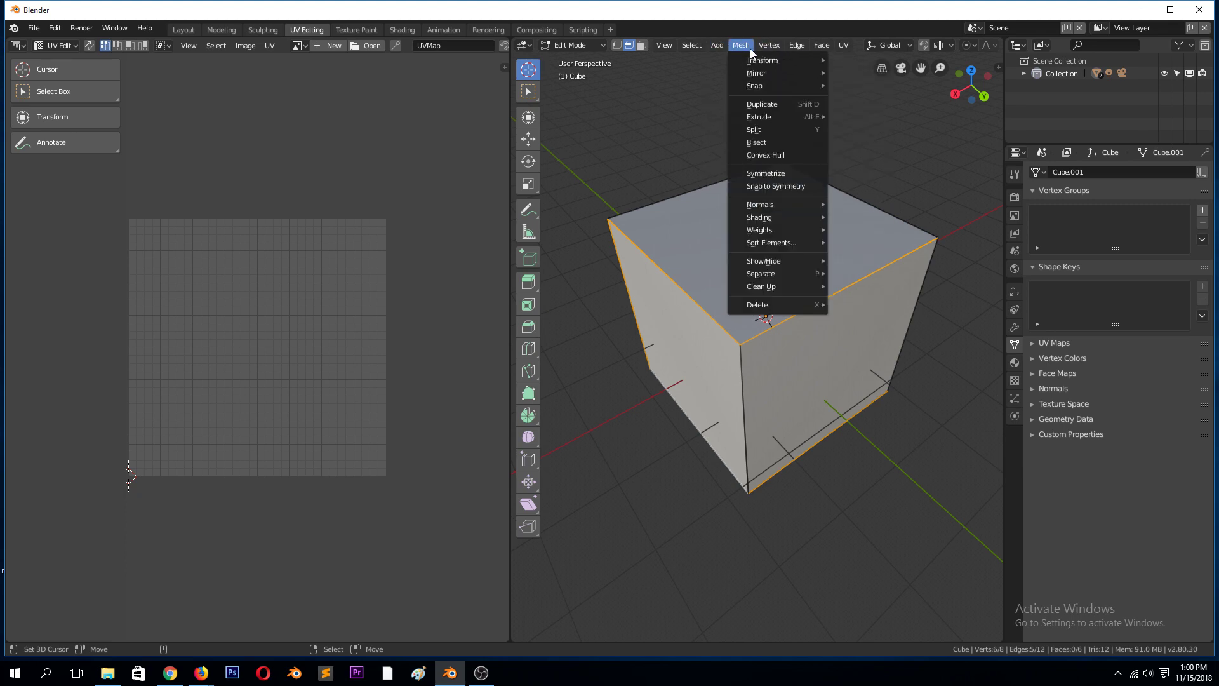
mouse_move(759, 48)
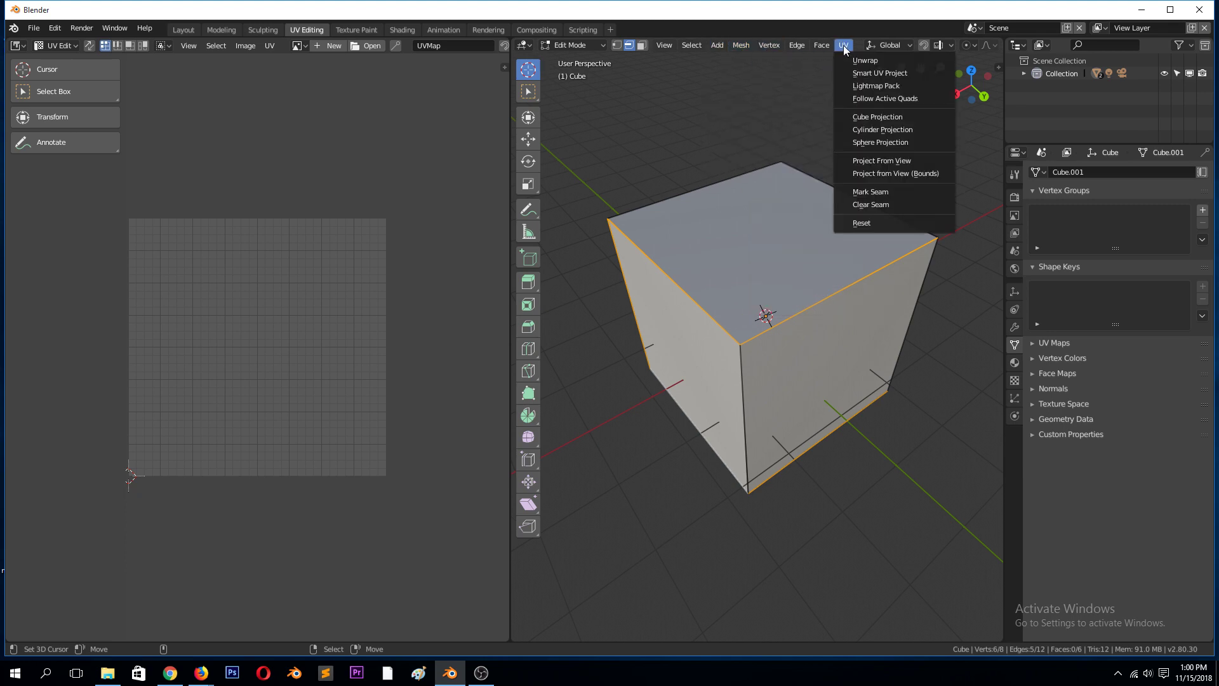
mouse_move(816, 46)
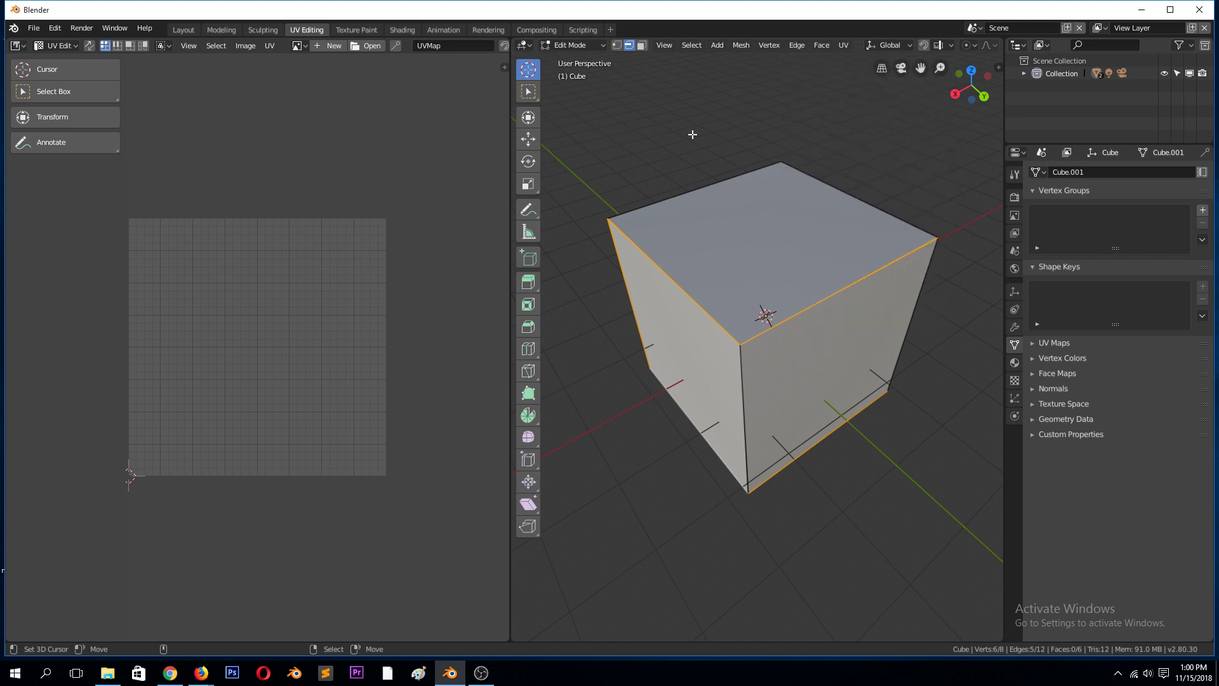
click(798, 47)
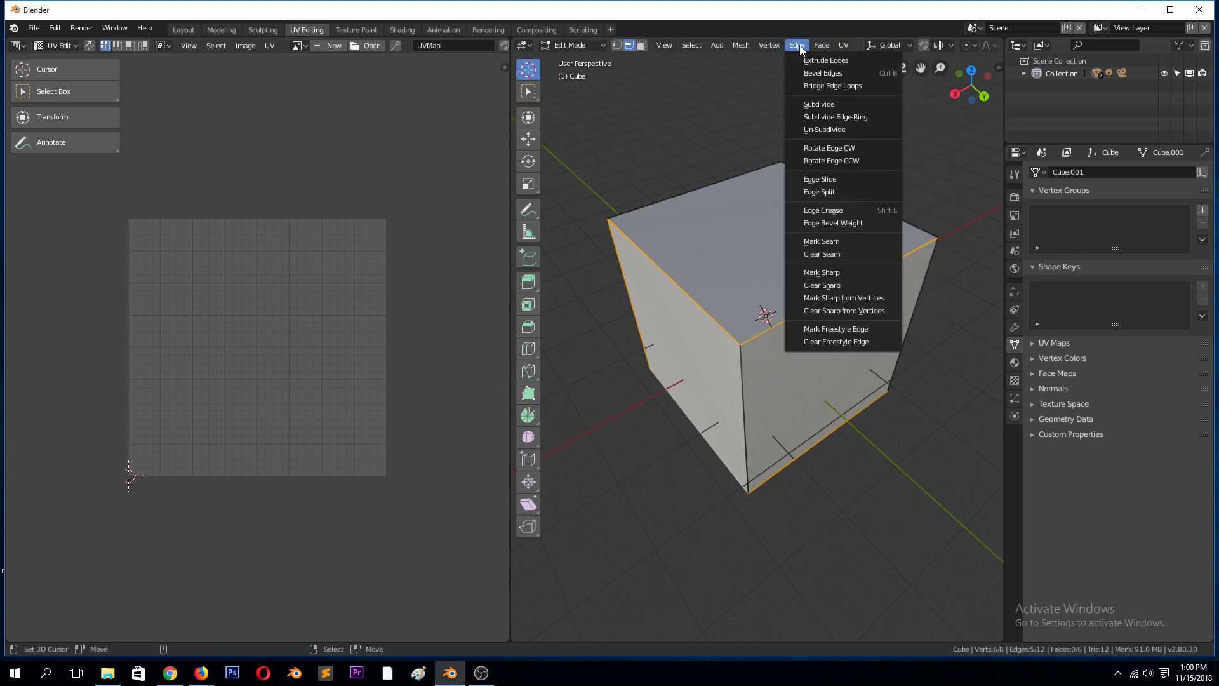
click(843, 239)
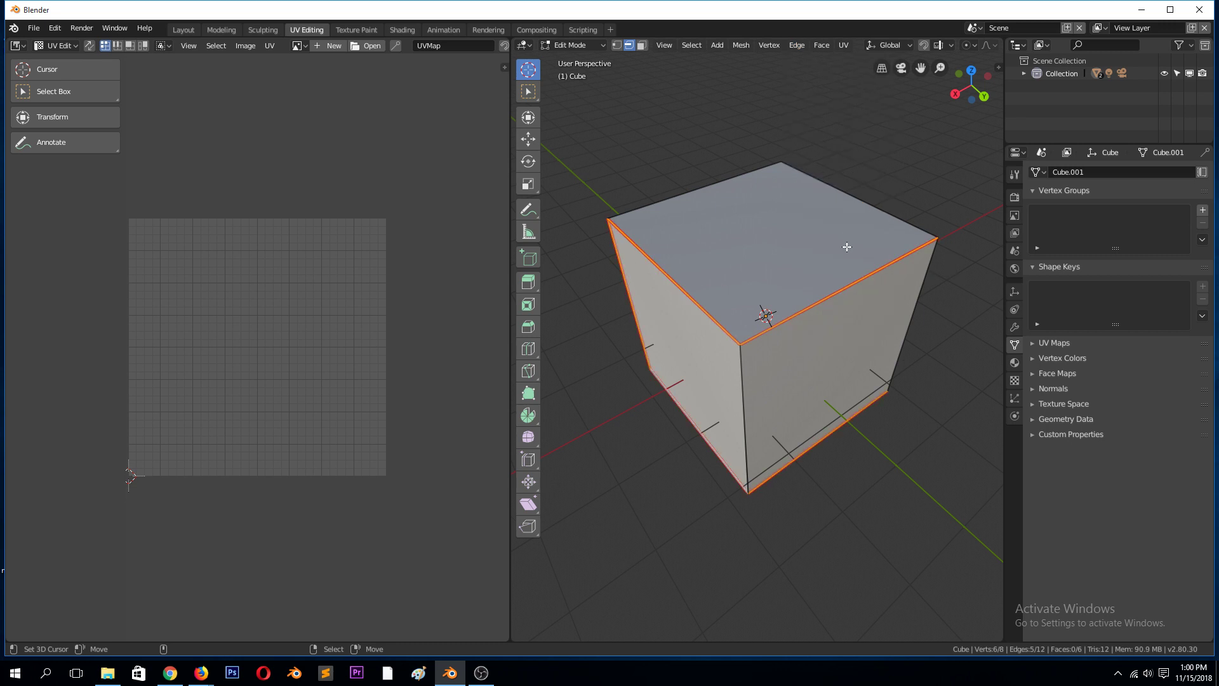
Select the whole cube and unwrap it along the marked seams, bringing the new UV layout into close view.
middle_drag(856, 319, 817, 250)
key(a)
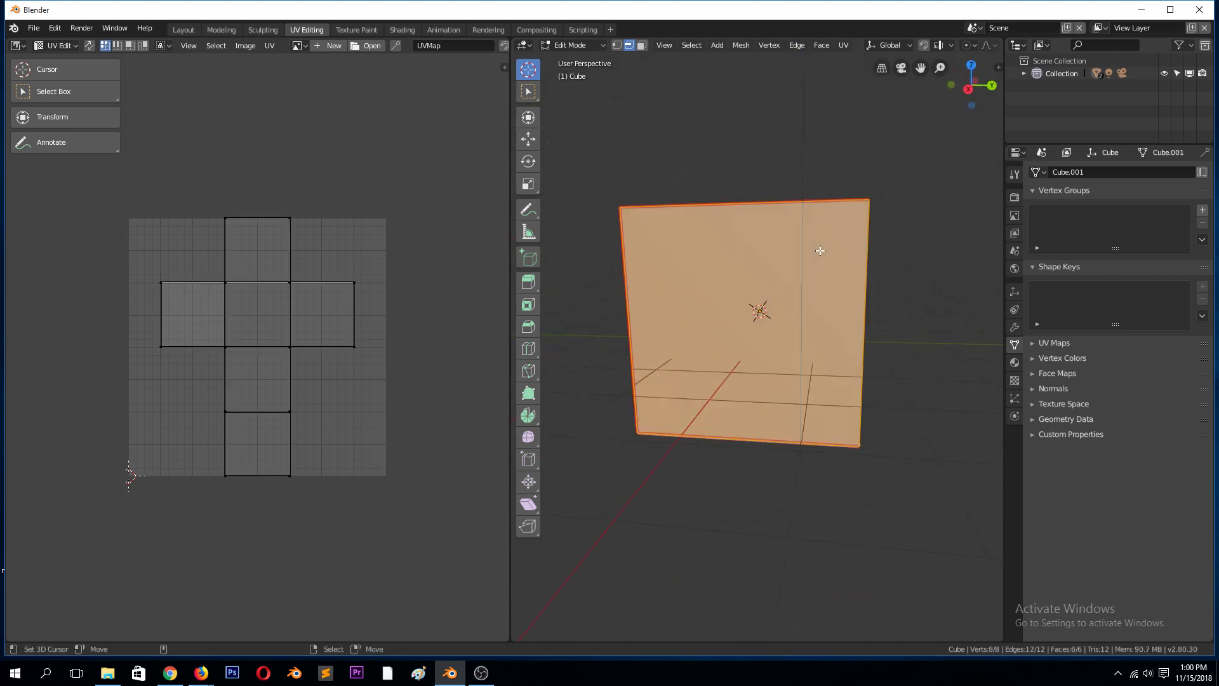
key(u)
click(816, 249)
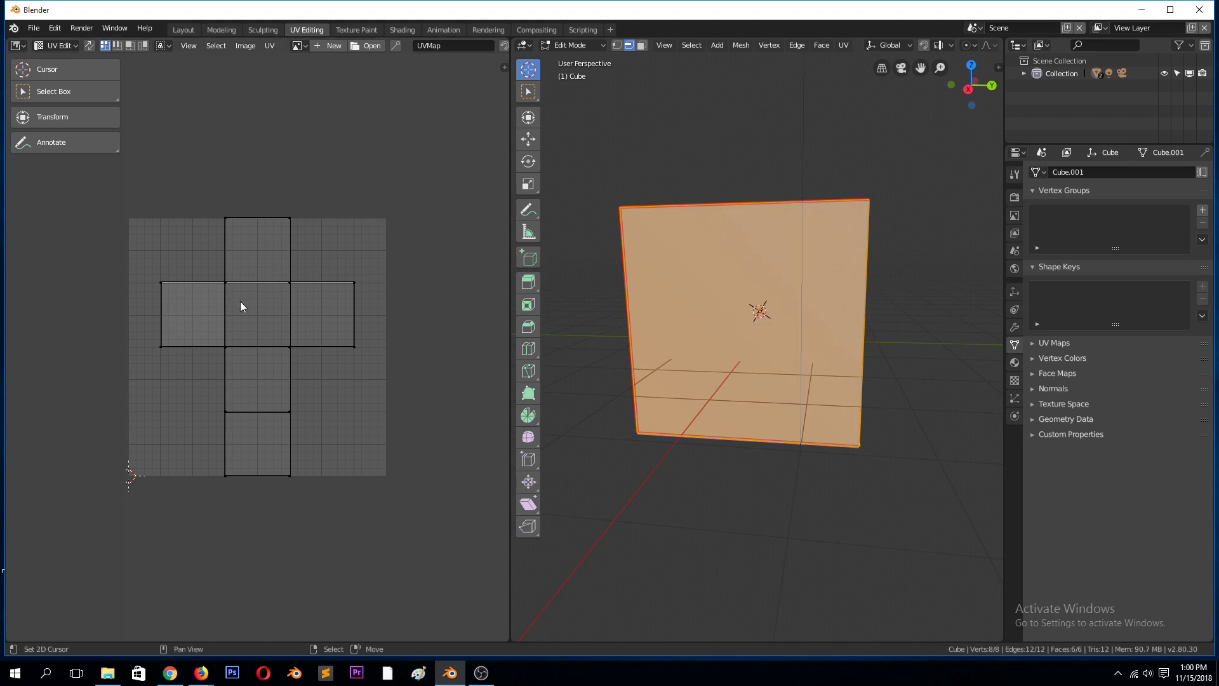
key(u)
click(908, 215)
scroll(283, 257, down, 8)
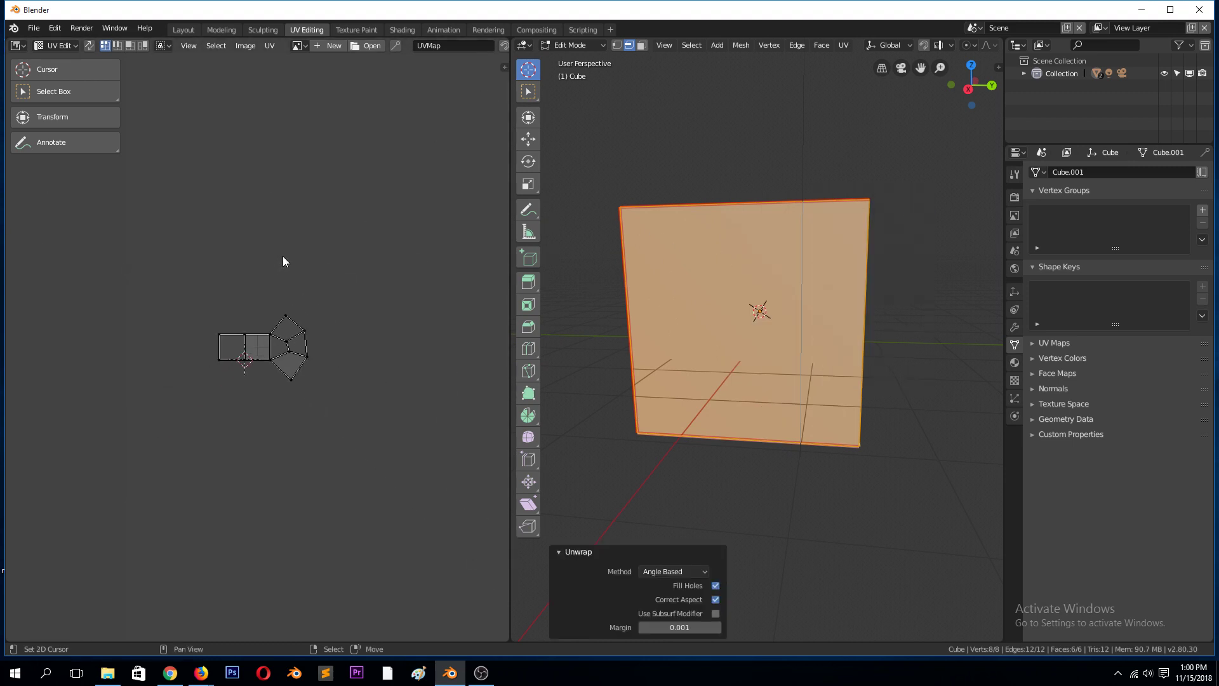
scroll(301, 261, up, 5)
Compare the UV layout with the seams around the cube and select the unmarked edge between the top face and the front face.
middle_drag(750, 290, 832, 306)
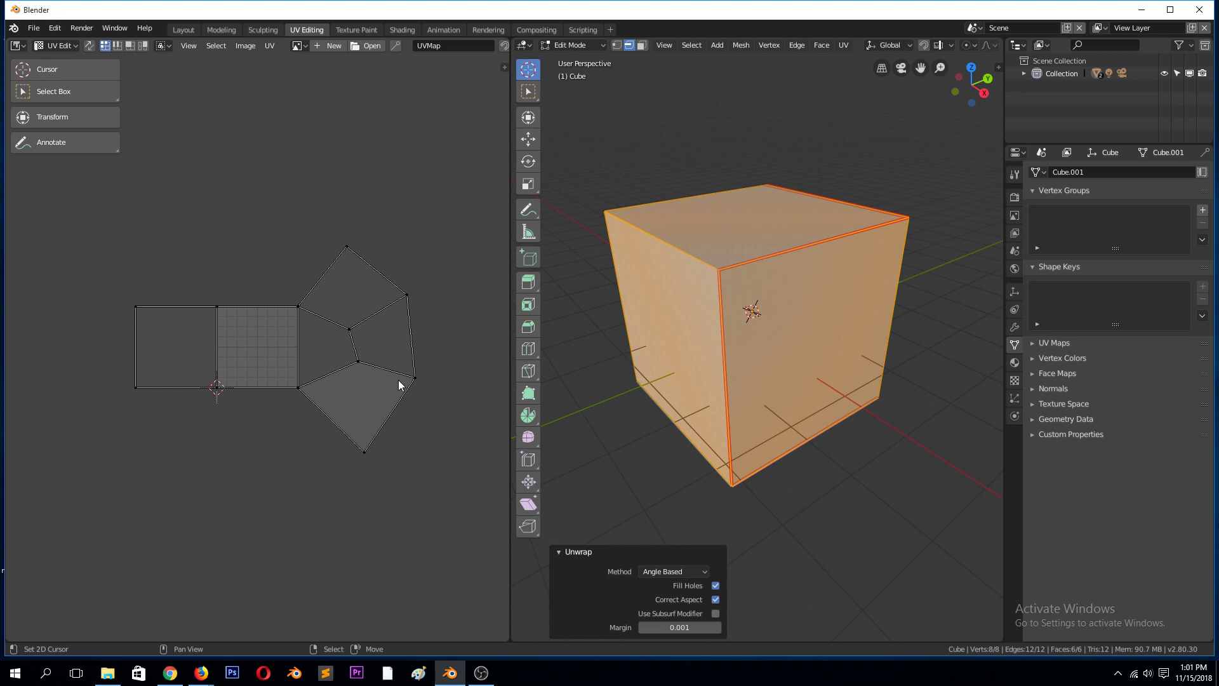
scroll(395, 394, up, 1)
middle_drag(722, 322, 889, 267)
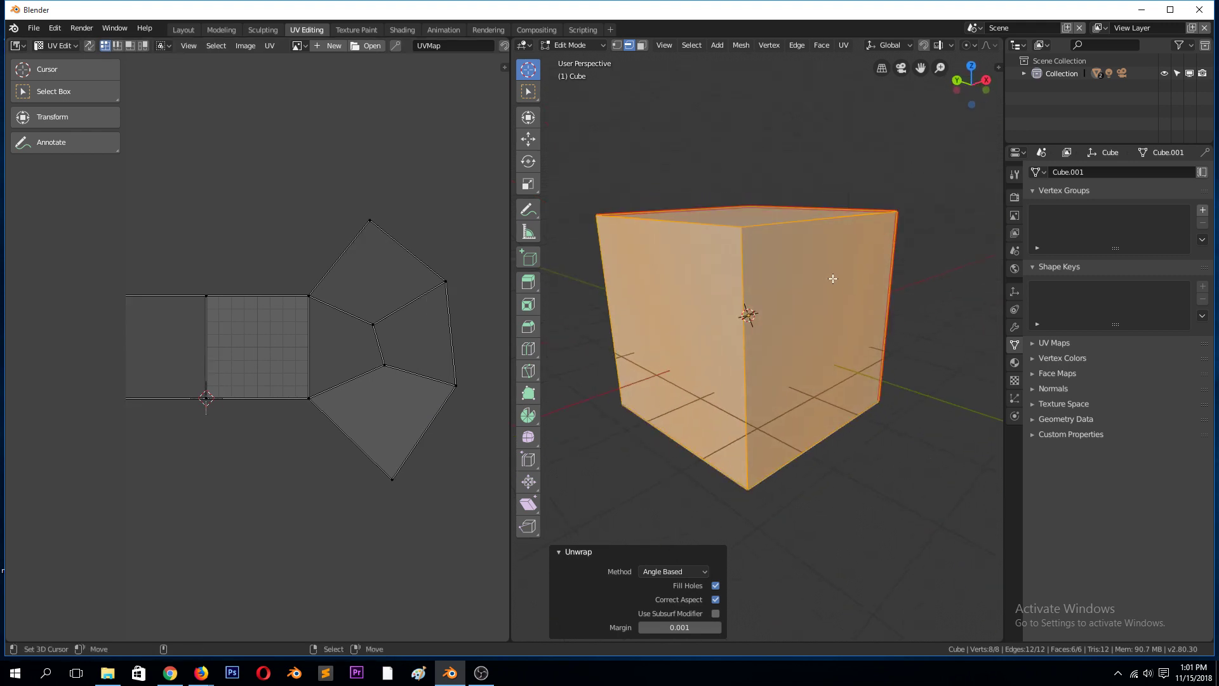
middle_drag(811, 286, 673, 298)
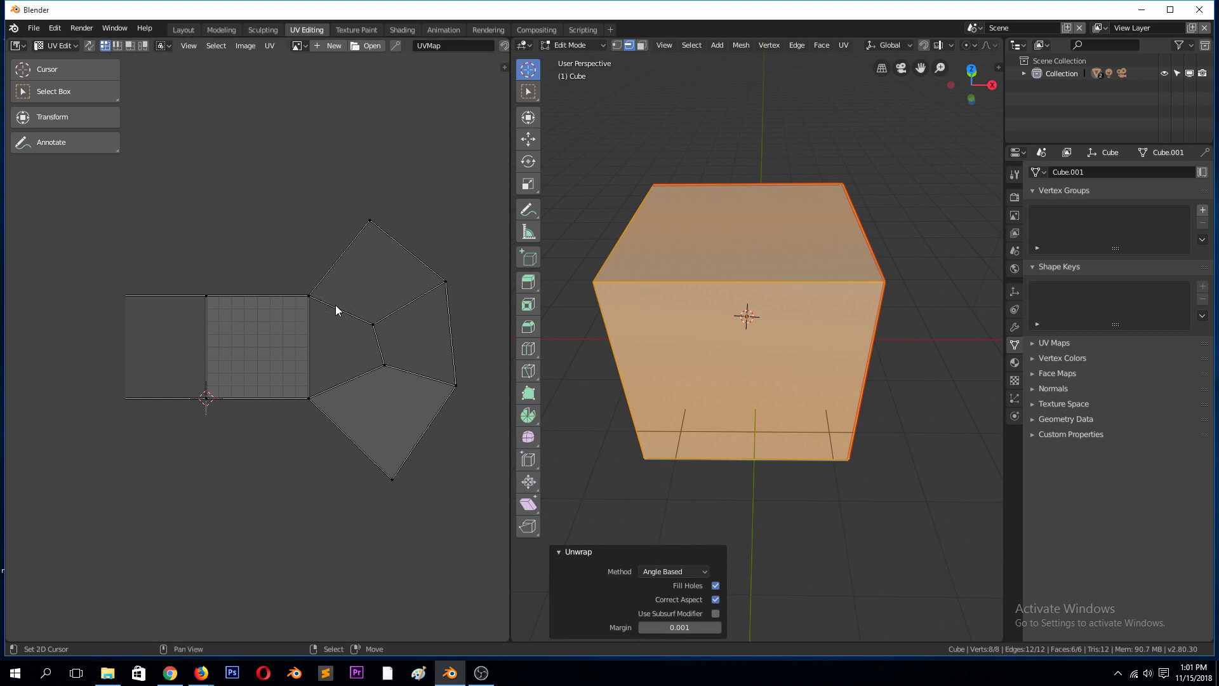
click(696, 289)
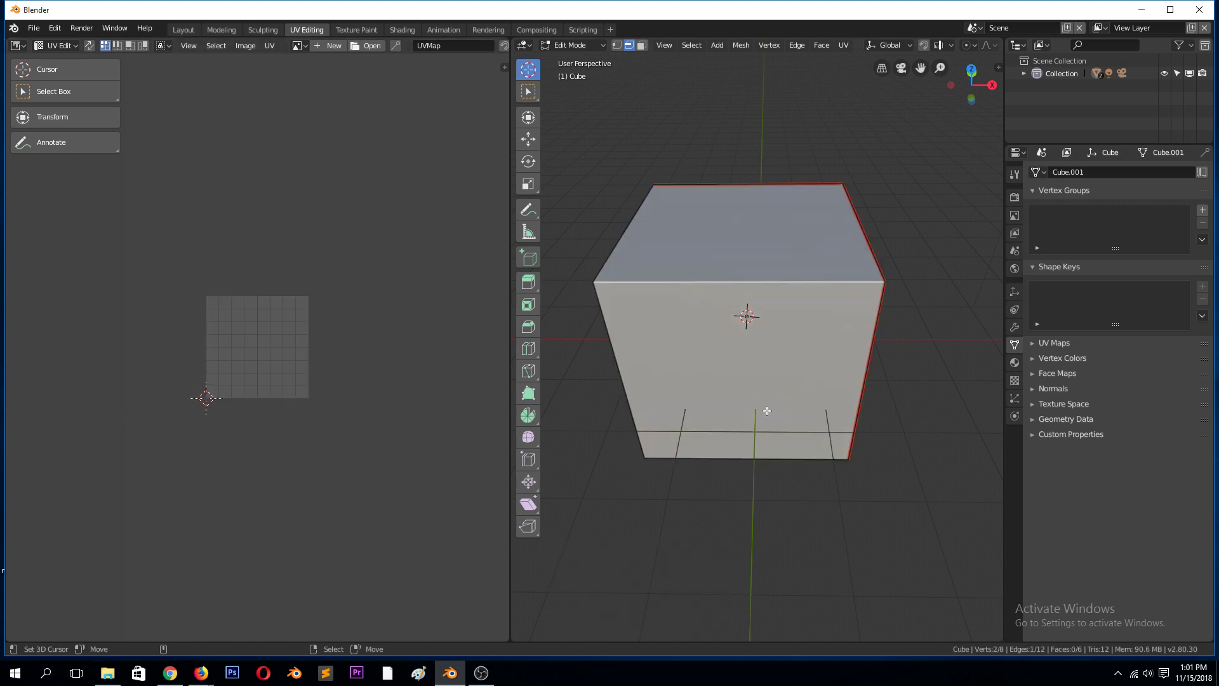
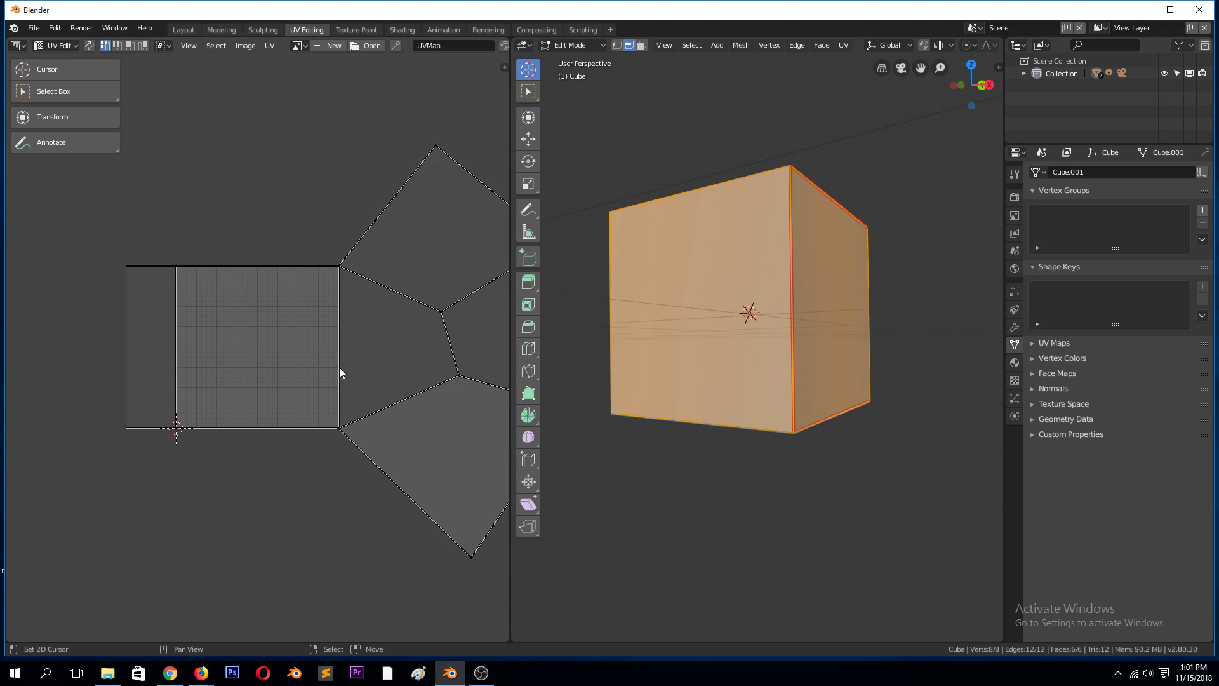
In the UV layout, mark the edge shared by the upper quad and the middle quad next to the square face as a seam.
scroll(361, 322, down, 3)
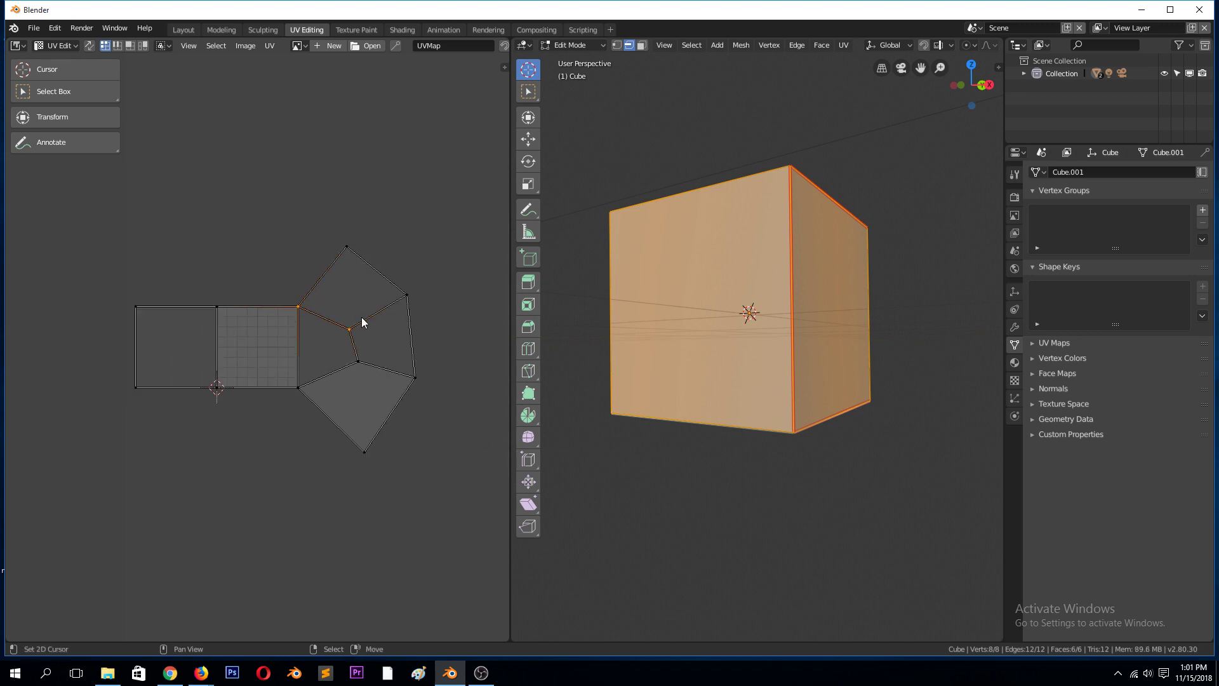
scroll(346, 358, up, 2)
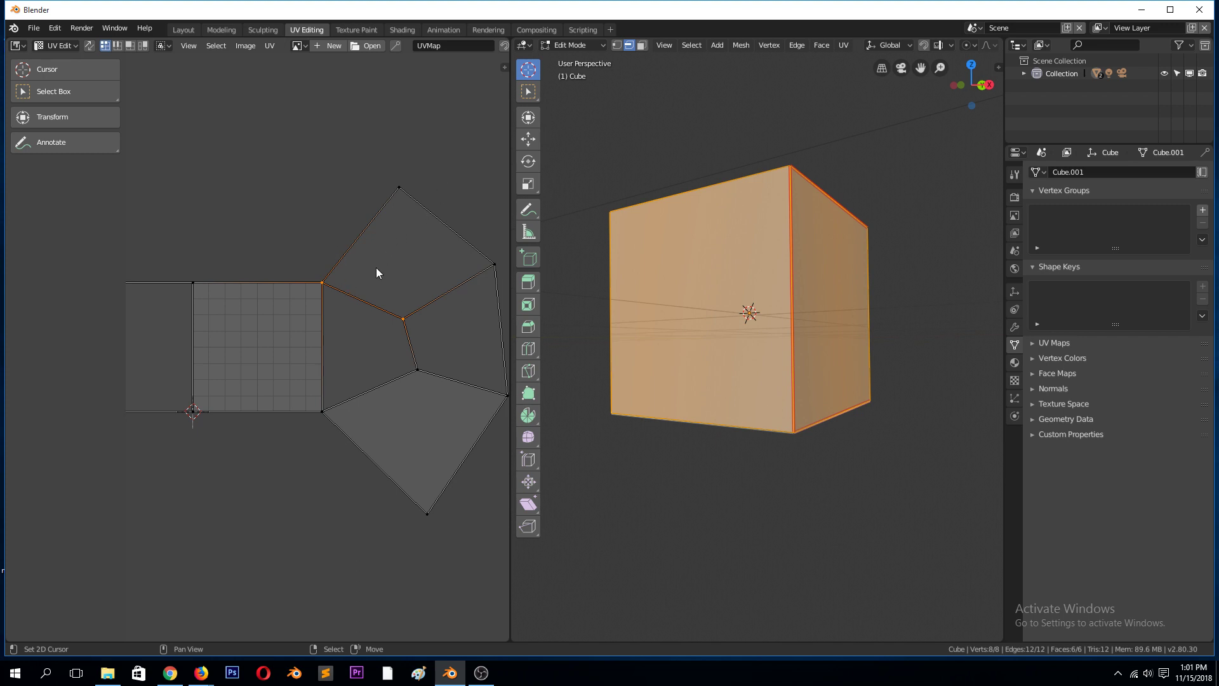
key(ctrl+e)
click(375, 302)
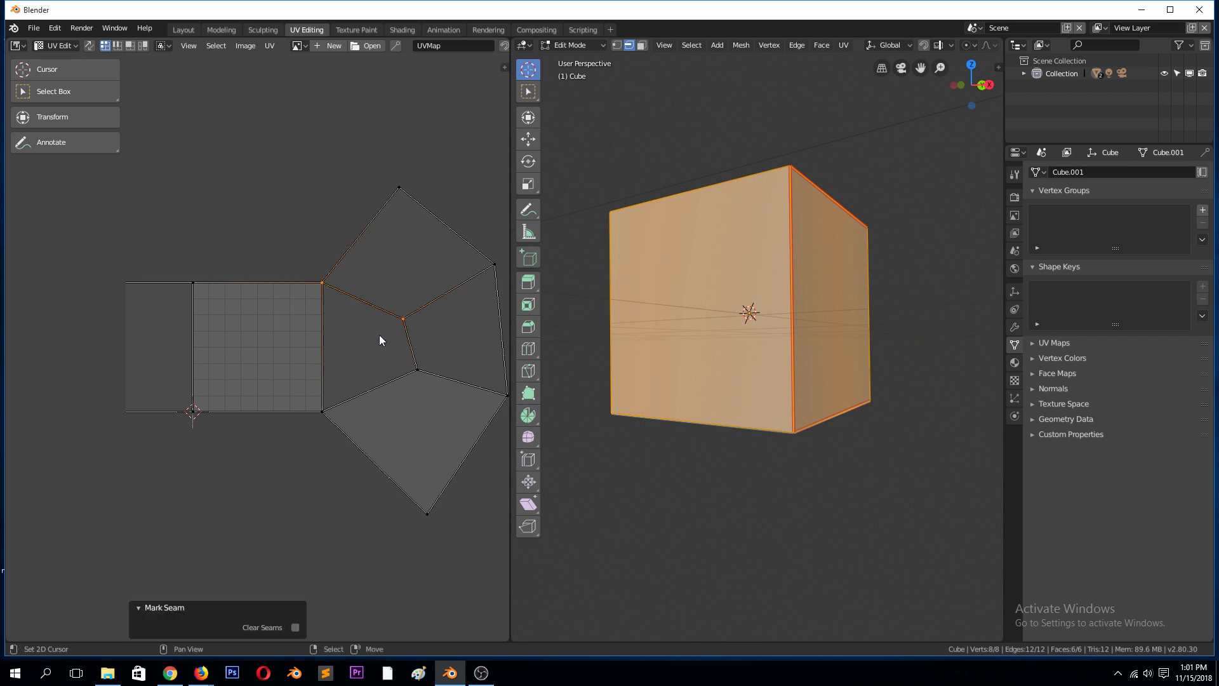
Unwrap the whole cube again so the UV layout uses the newly marked seam.
key(a)
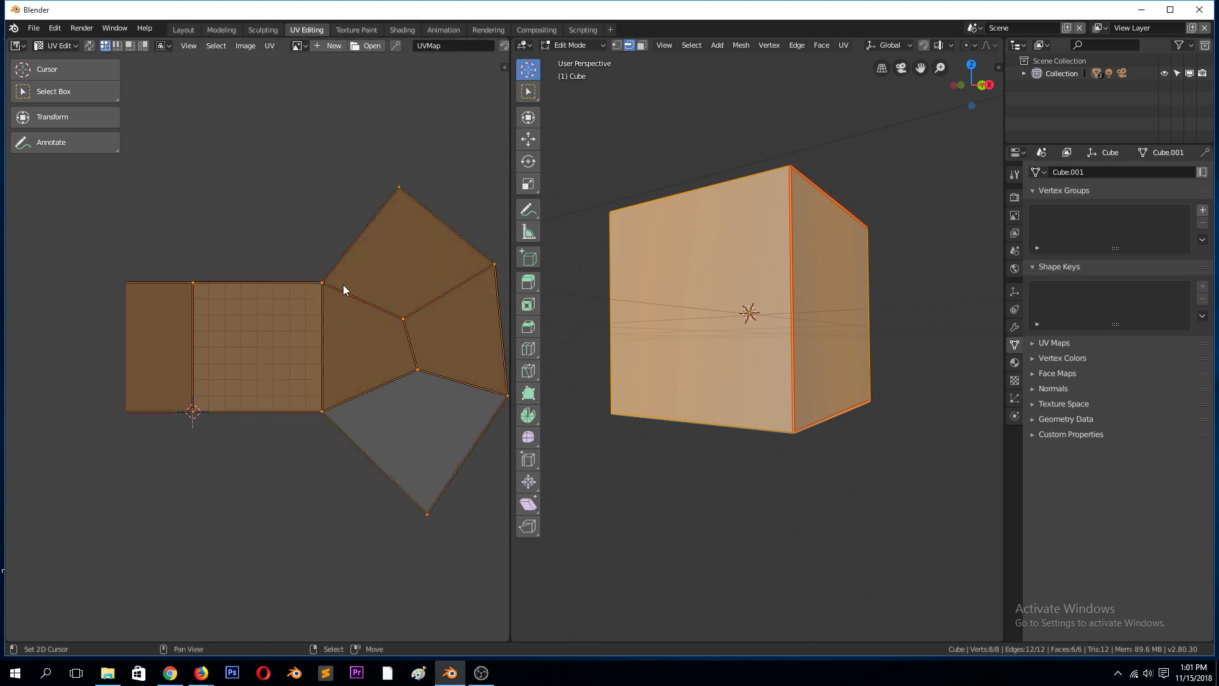
key(alt+a)
middle_drag(720, 271, 730, 330)
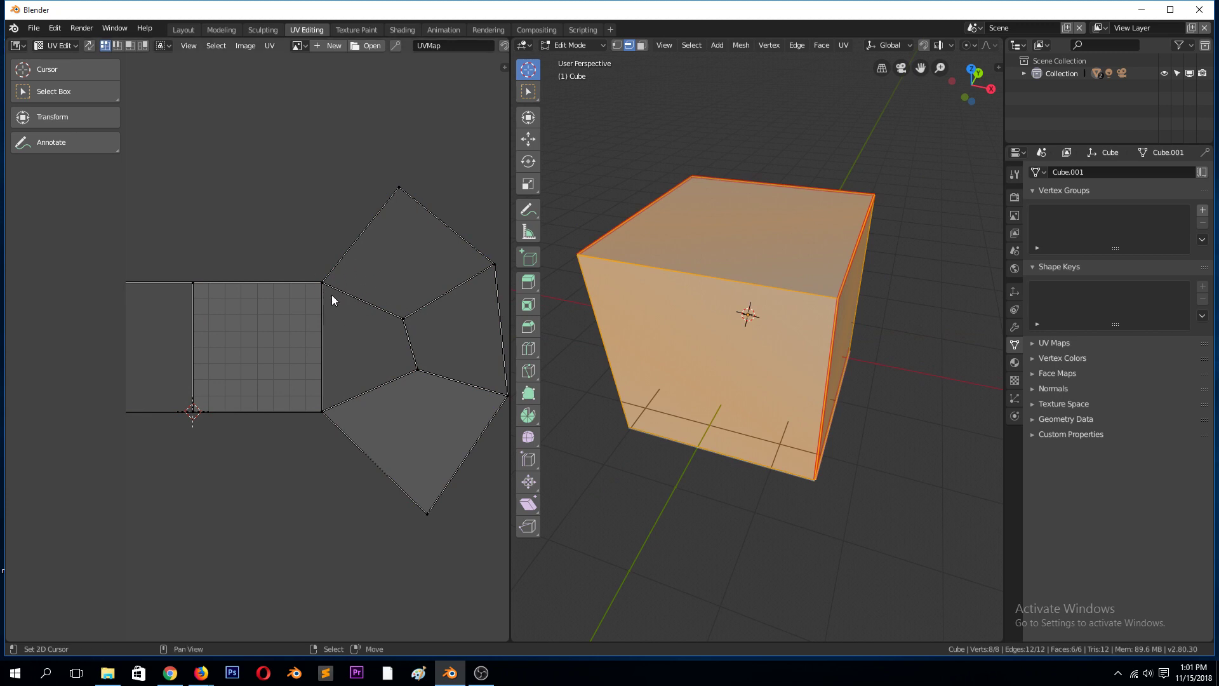
middle_drag(750, 356, 806, 330)
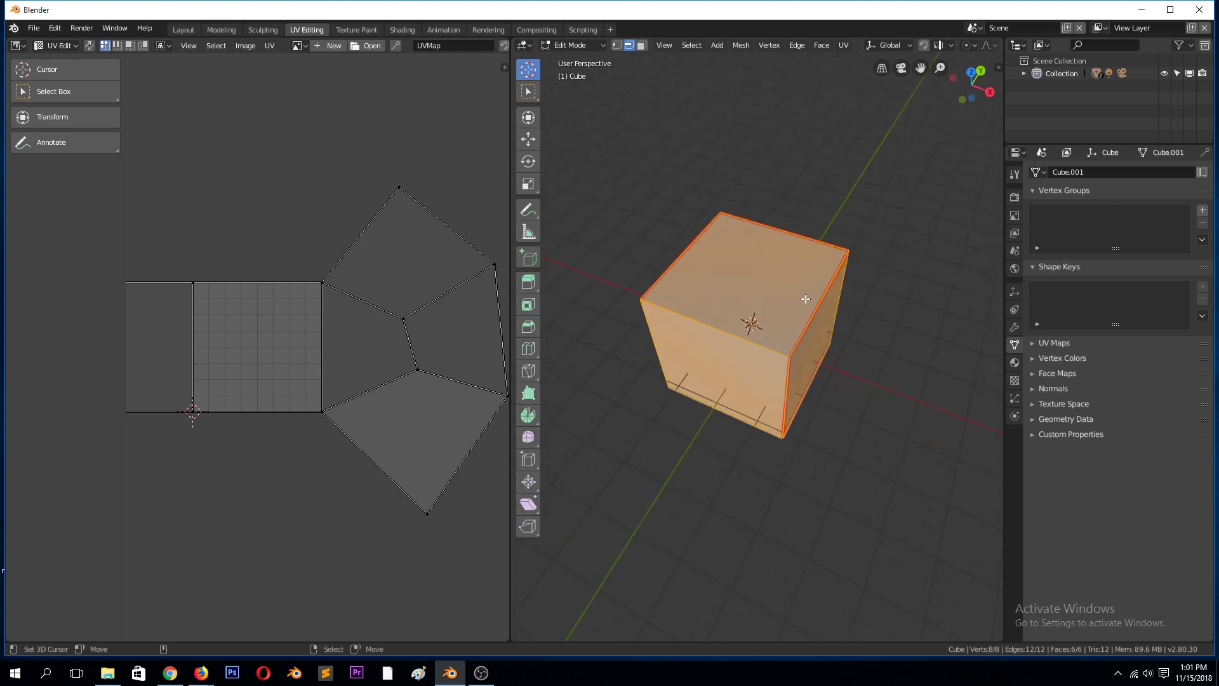
key(u)
click(801, 235)
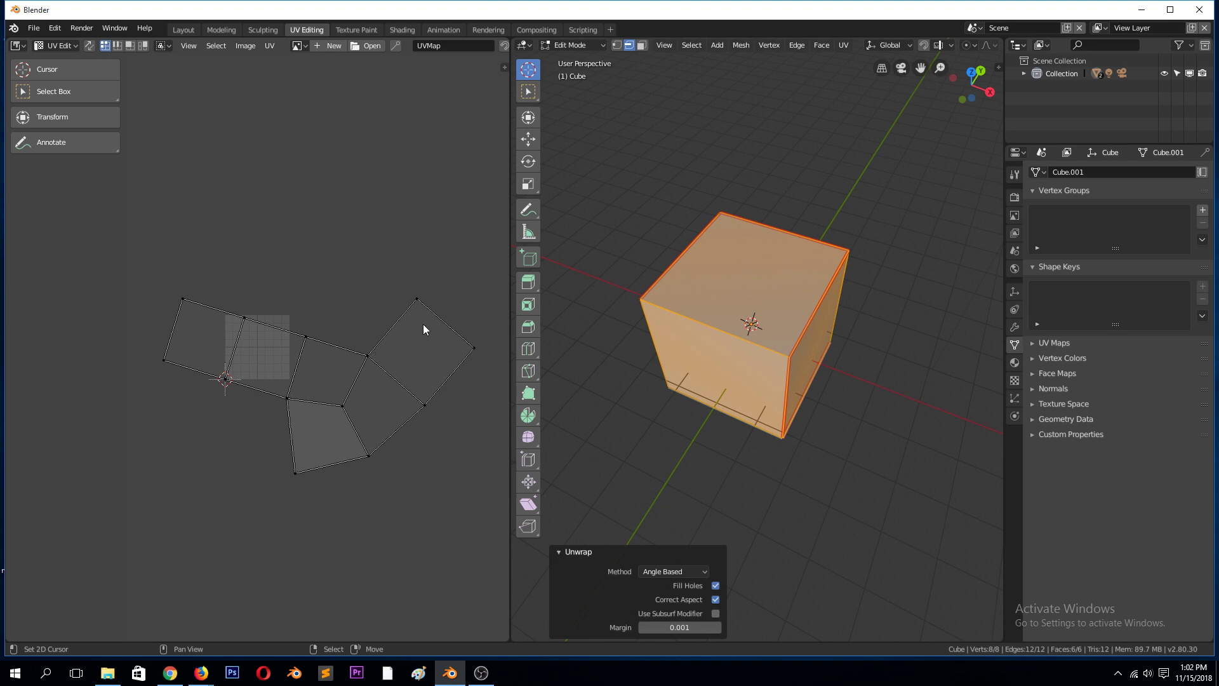
In face selection mode, select the whole cube and turn on syncing between the UV and mesh selections.
click(710, 330)
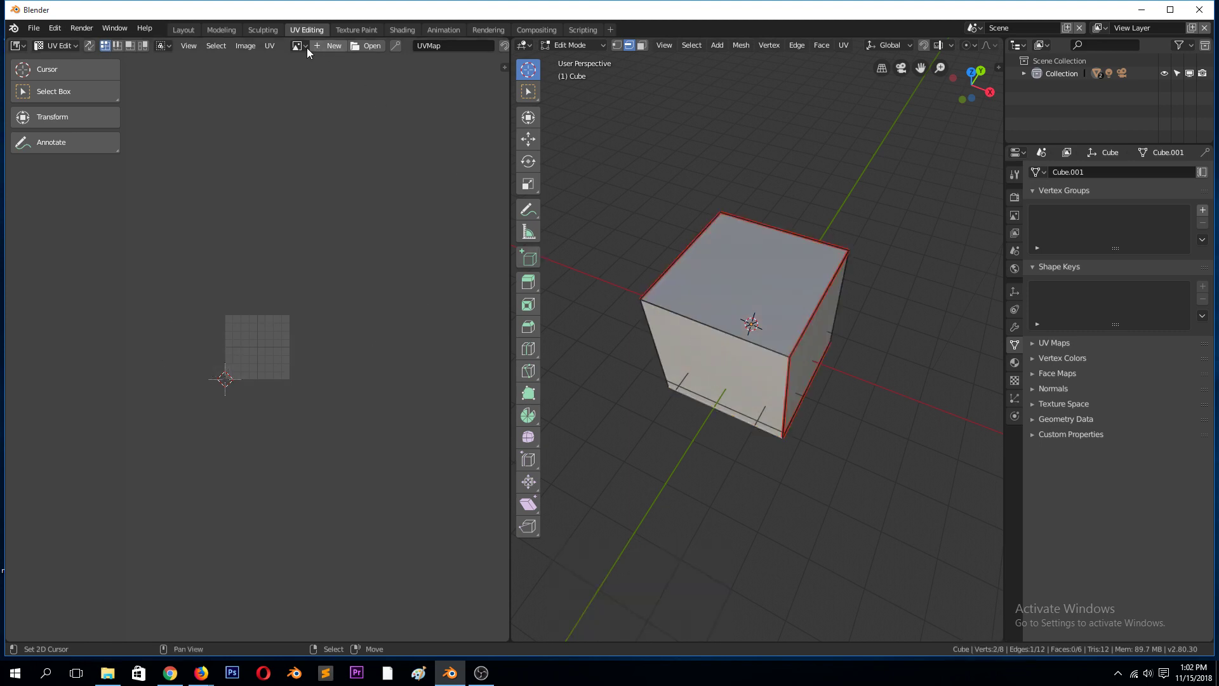
click(641, 47)
right_click(711, 345)
middle_drag(791, 357, 786, 314)
key(alt+a)
key(a)
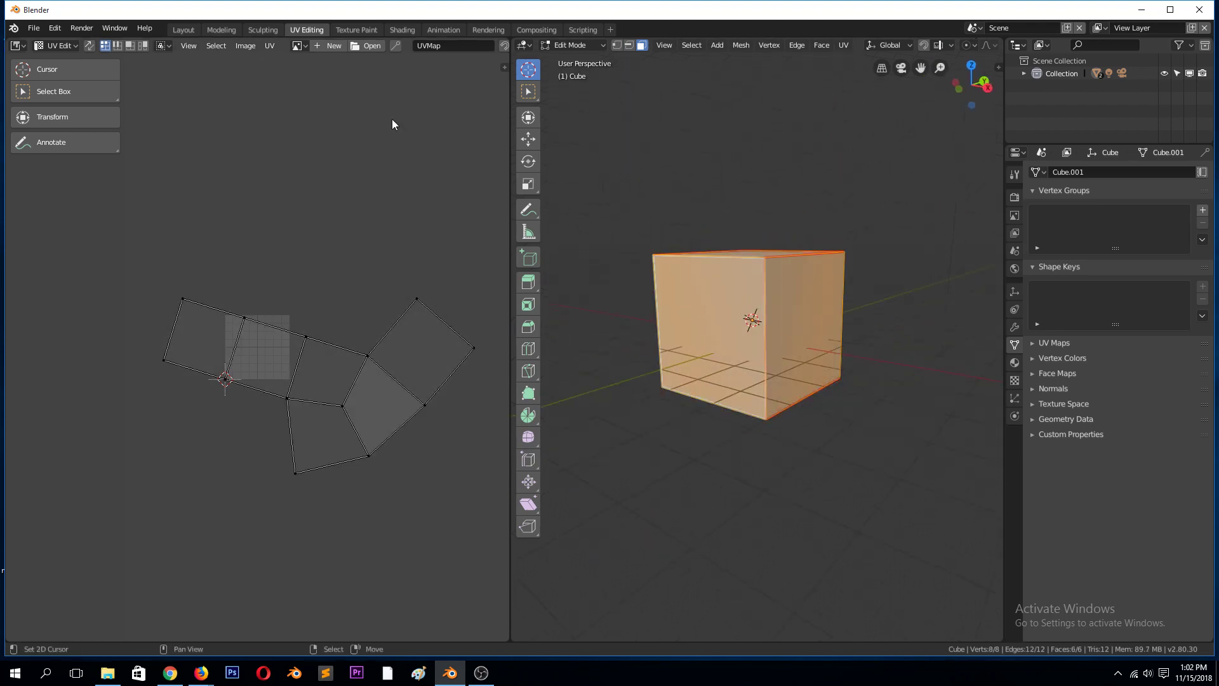
click(89, 46)
Select the UV faces one after another and compare each with its matching face on the cube.
click(404, 398)
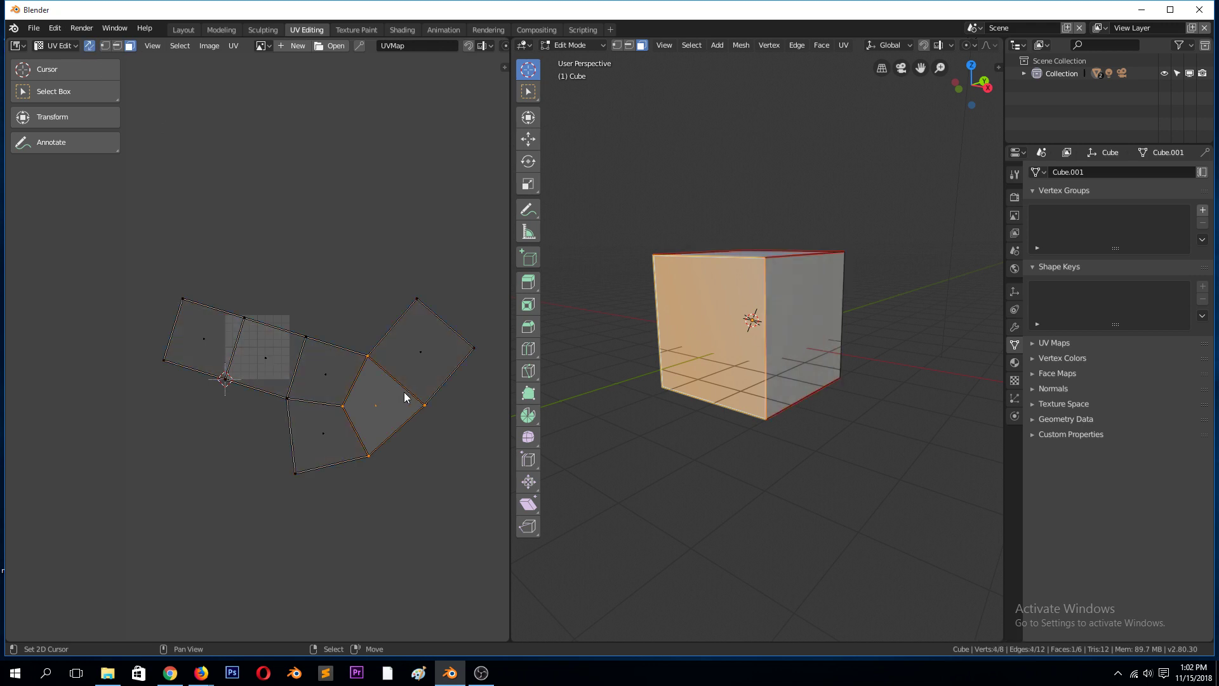
click(330, 413)
click(307, 383)
click(269, 364)
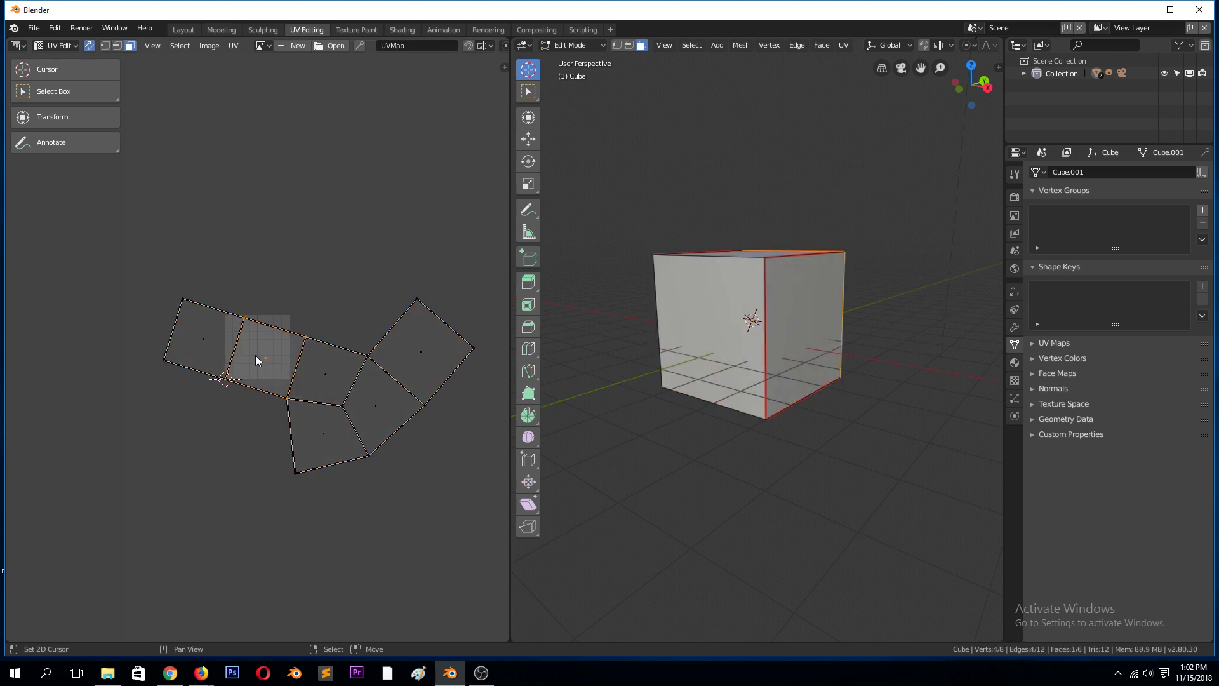
click(224, 341)
middle_drag(672, 323, 560, 248)
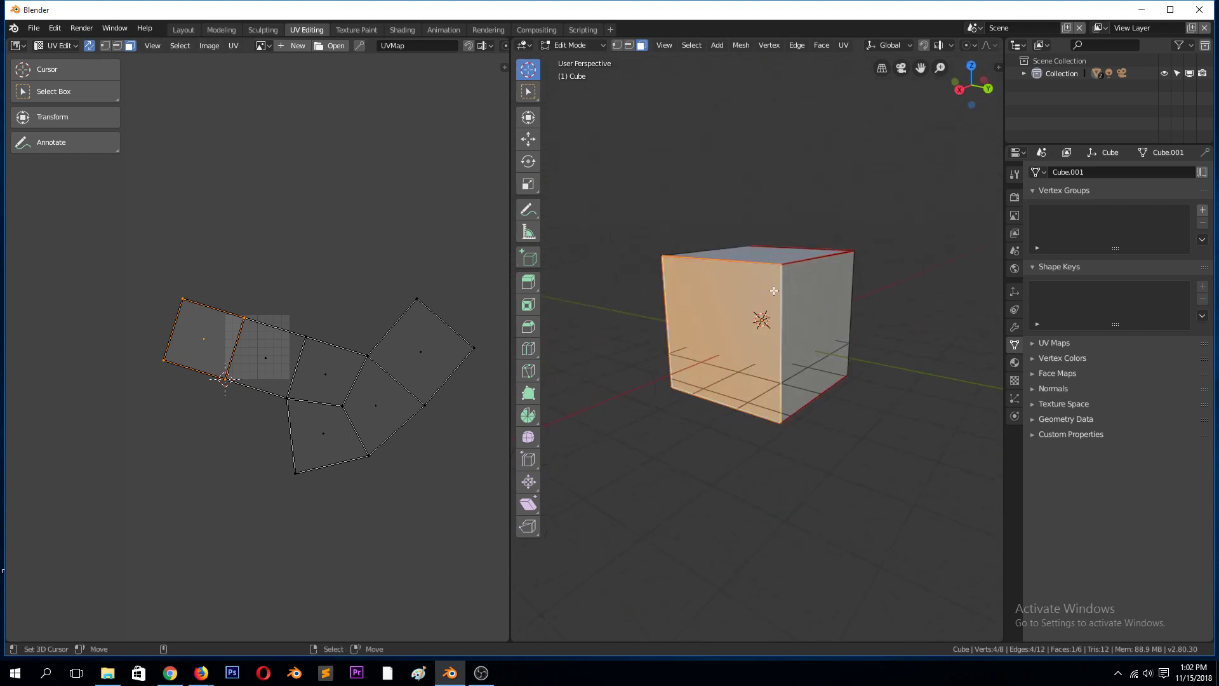
middle_drag(773, 291, 721, 337)
right_click(319, 362)
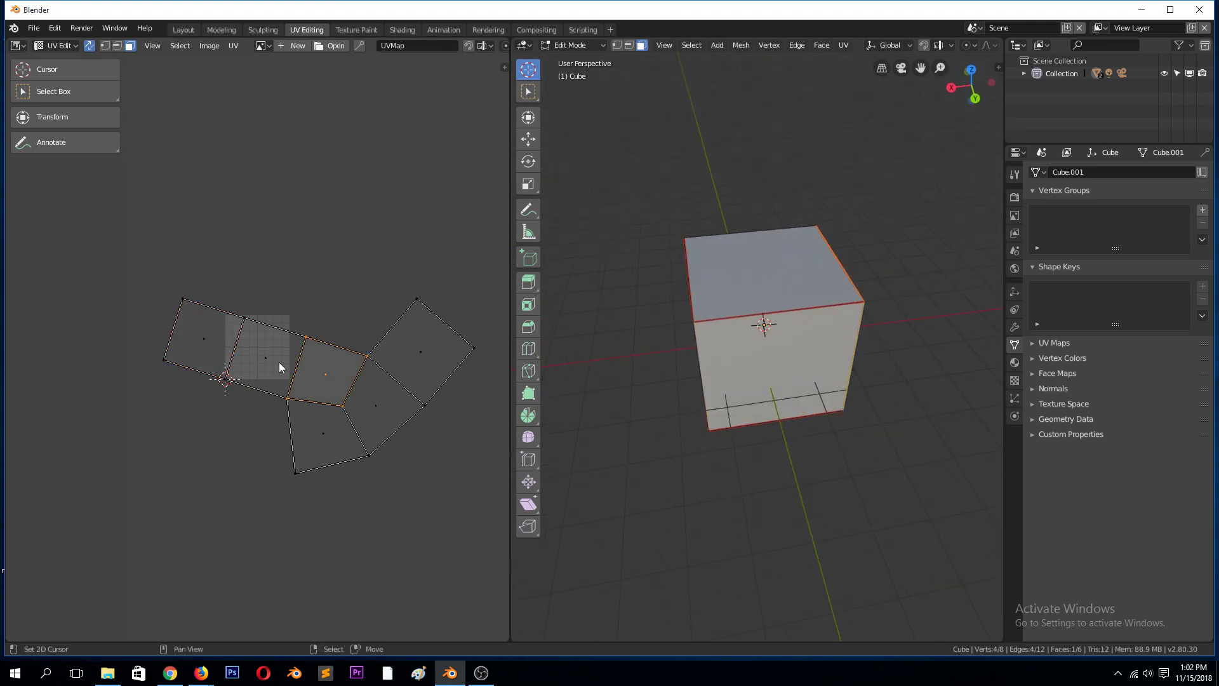
right_click(274, 363)
right_click(326, 421)
right_click(378, 402)
right_click(418, 343)
right_click(333, 376)
right_click(330, 427)
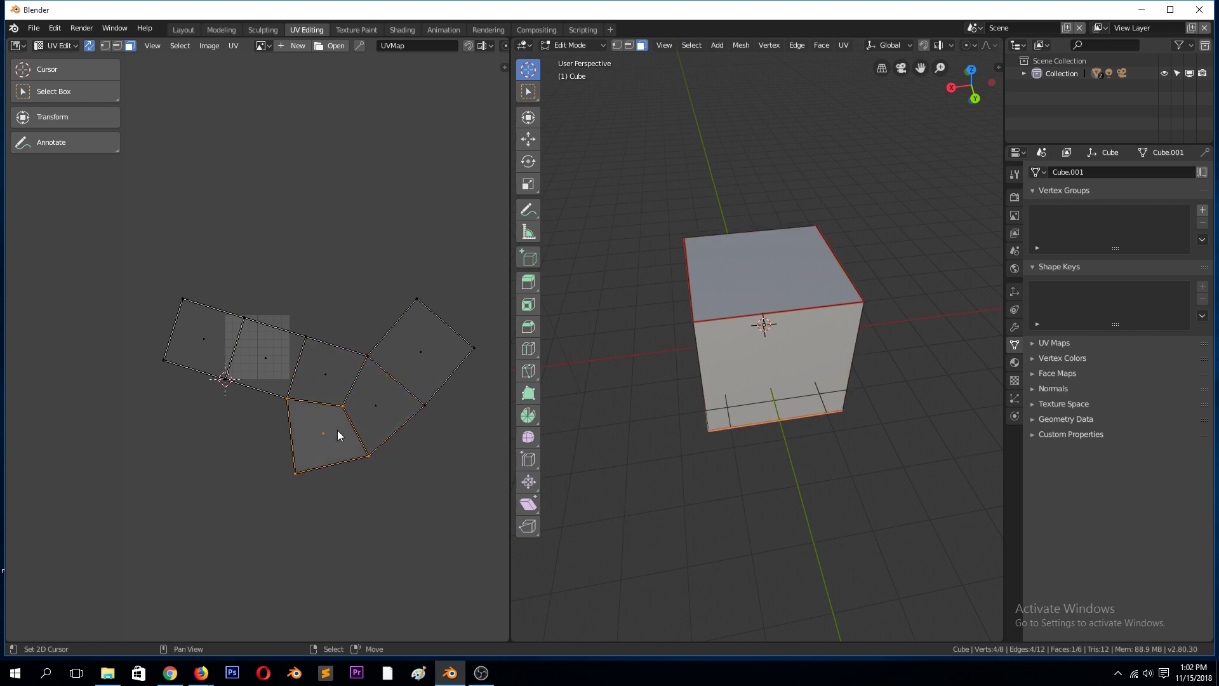
right_click(273, 363)
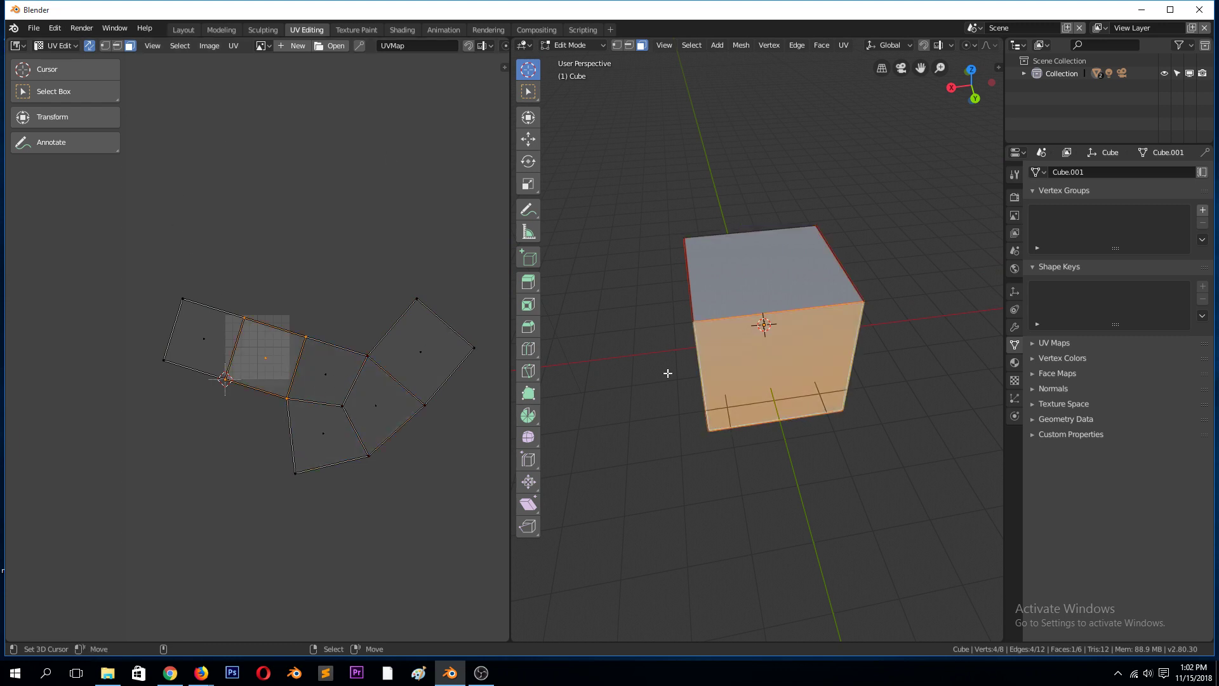
middle_drag(605, 346, 808, 301)
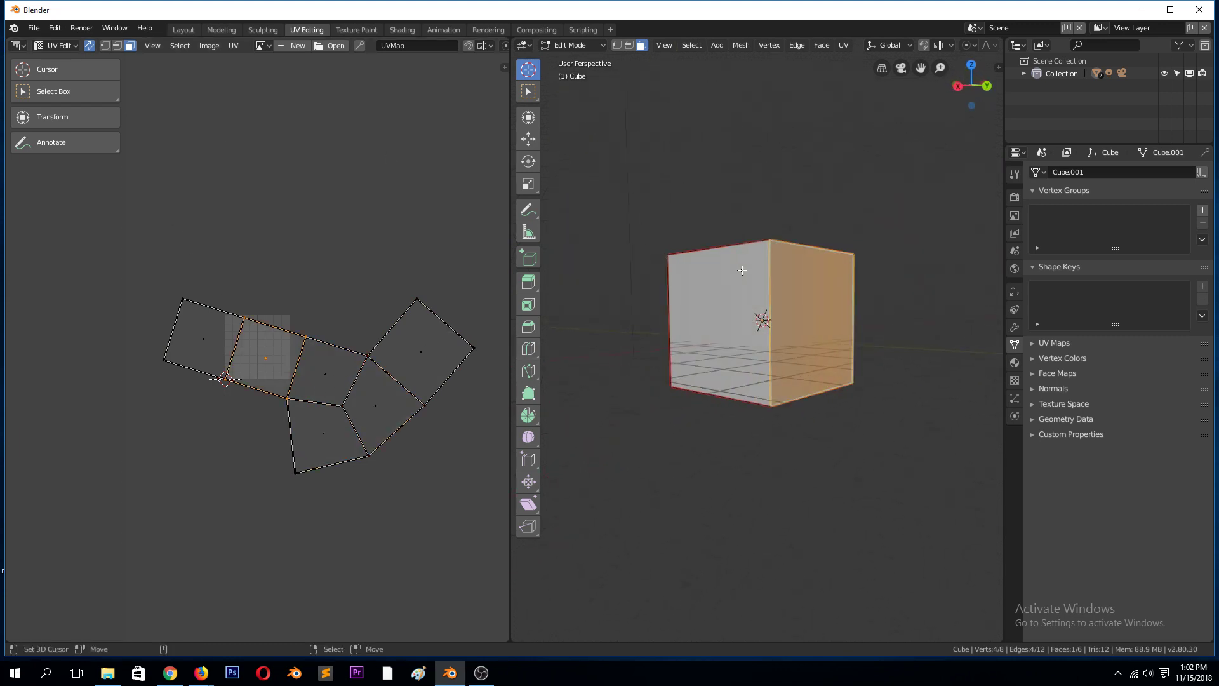
In edge selection mode, select the unmarked vertical corner edge between the two front side faces and mark it as a seam.
key(2)
middle_drag(687, 85, 753, 321)
key(alt+a)
click(706, 334)
scroll(339, 371, up, 1)
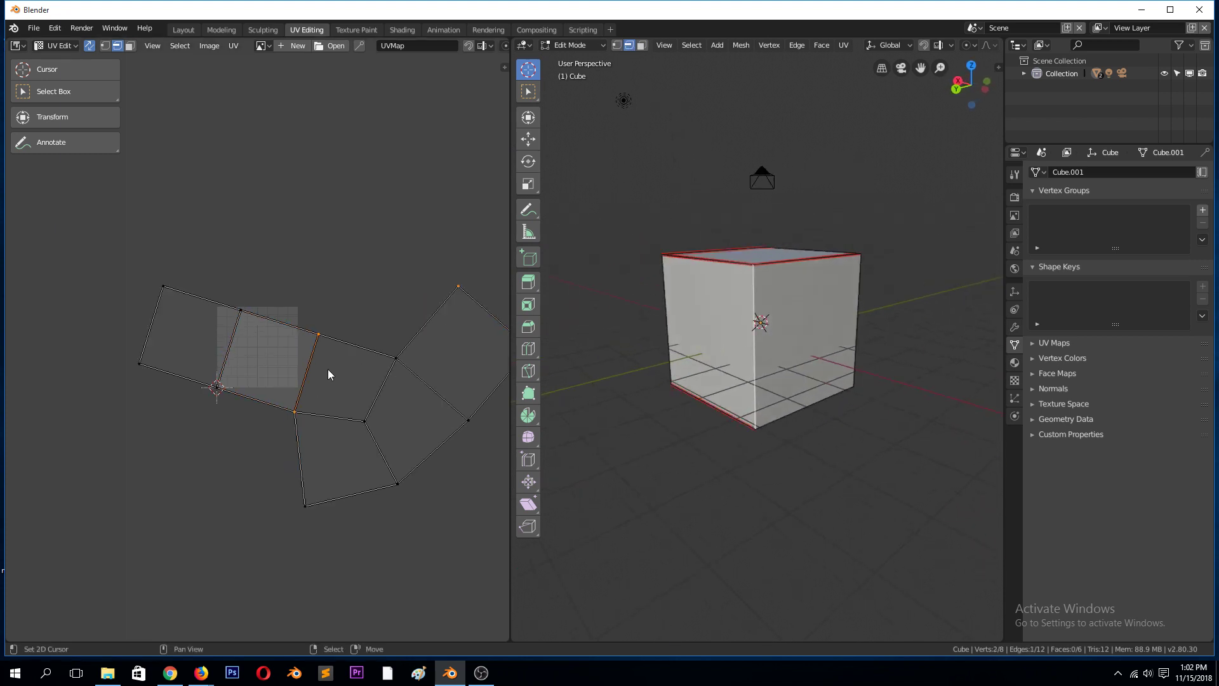
middle_drag(546, 400, 725, 304)
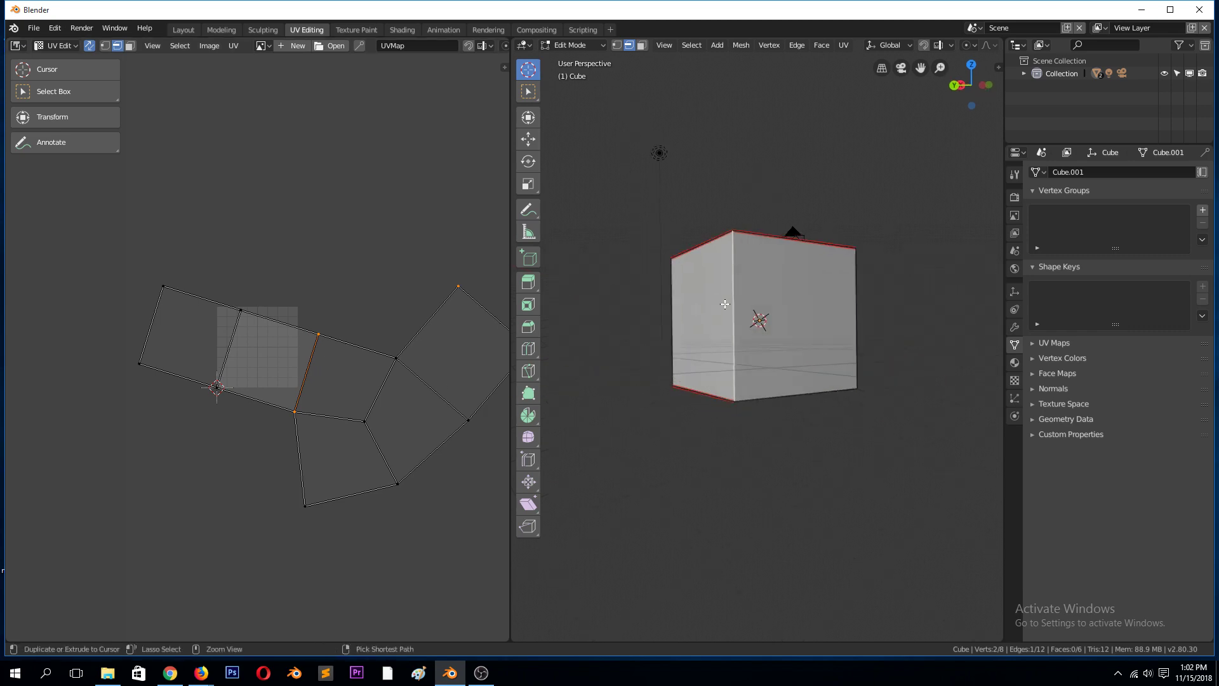
key(ctrl+e)
click(701, 291)
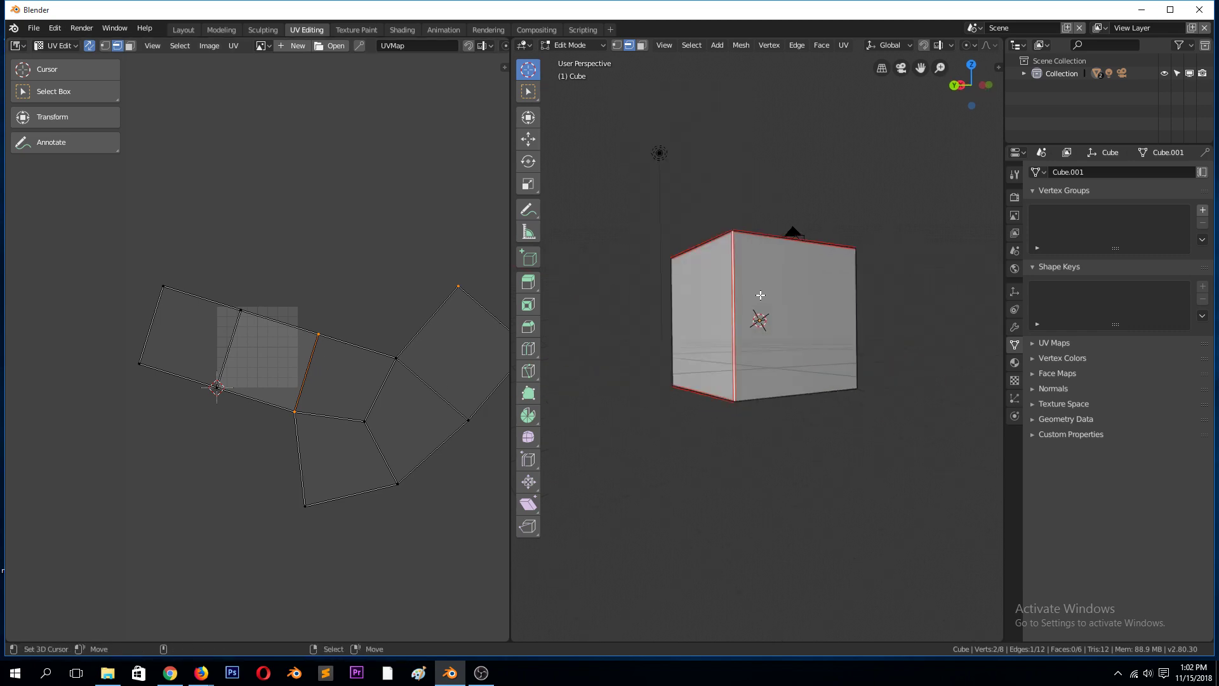
Select the whole cube and unwrap it with the added vertical seam.
click(769, 287)
key(a)
key(u)
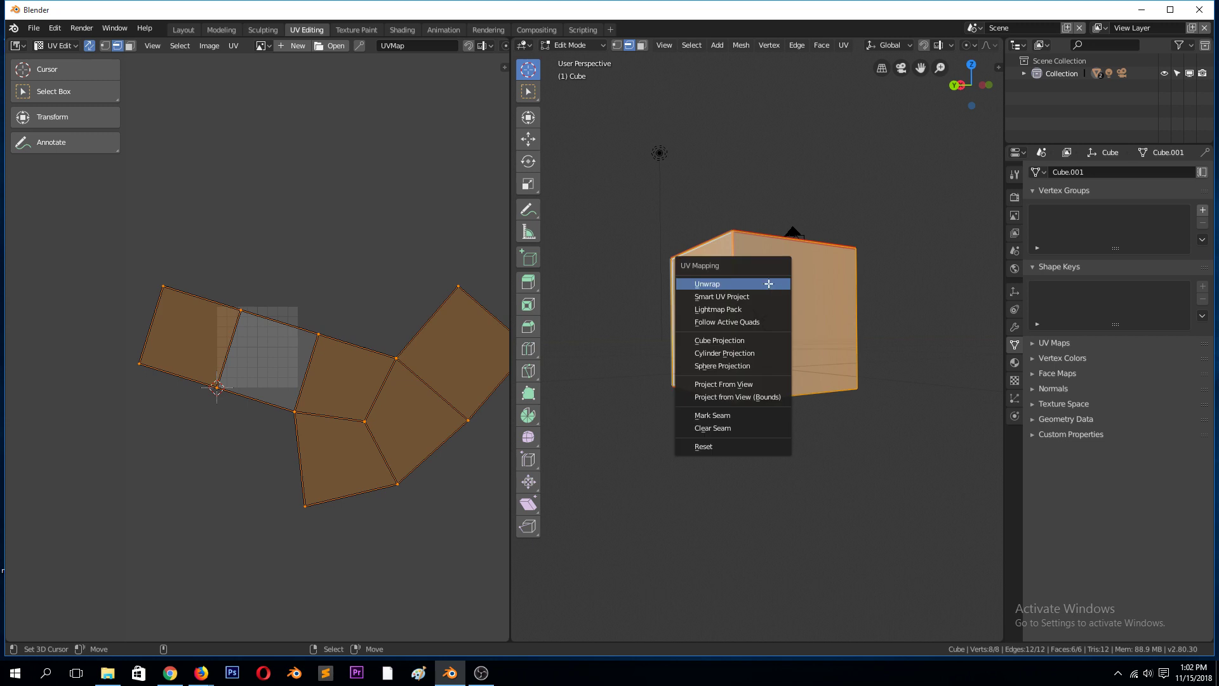
click(769, 284)
scroll(279, 353, up, 3)
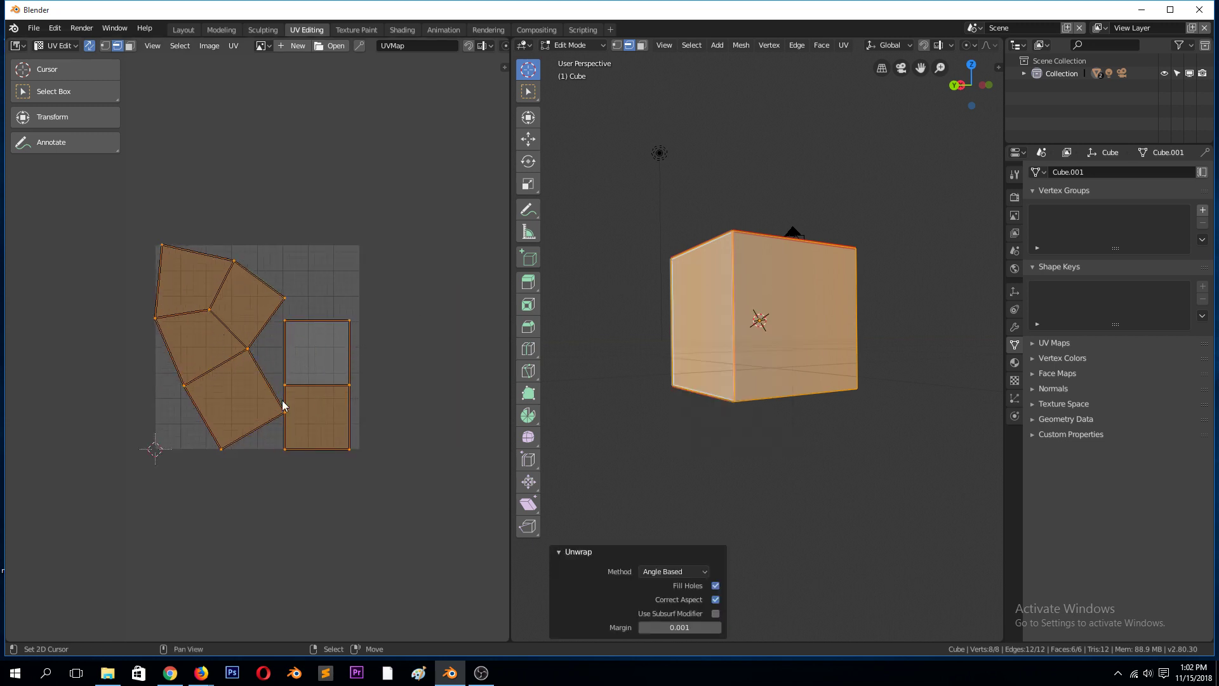
Clear the seam from the front vertical corner edge and unwrap the whole cube again.
key(alt+a)
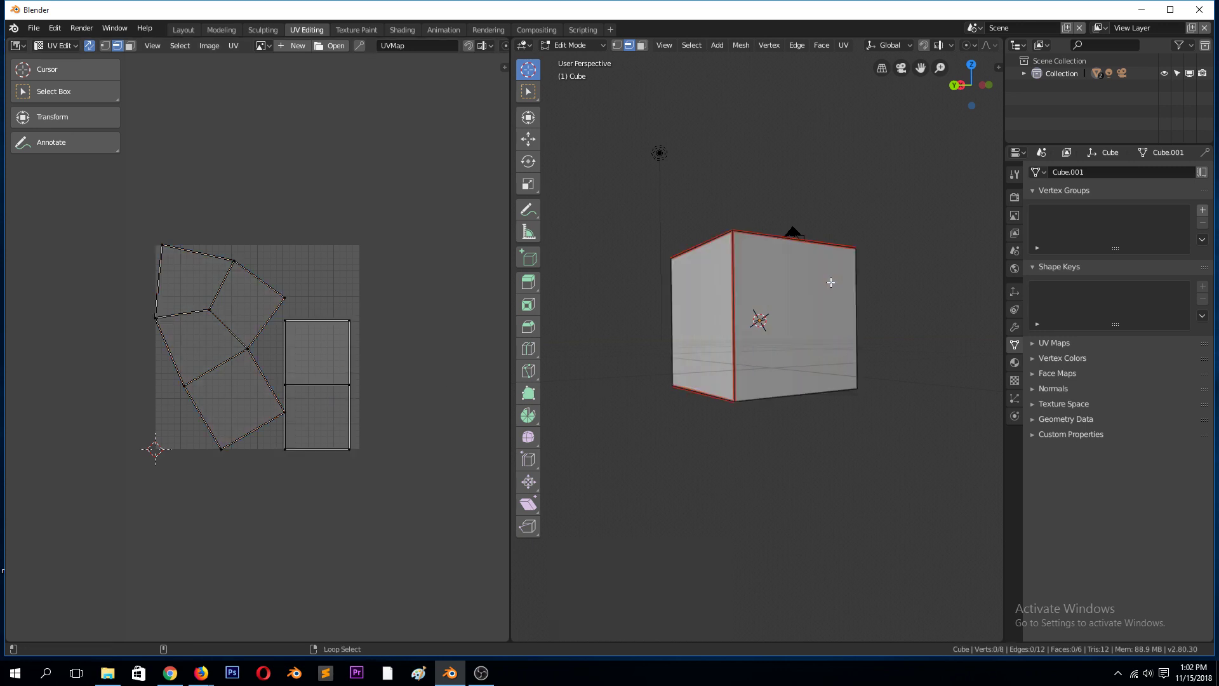
middle_drag(838, 289, 789, 319)
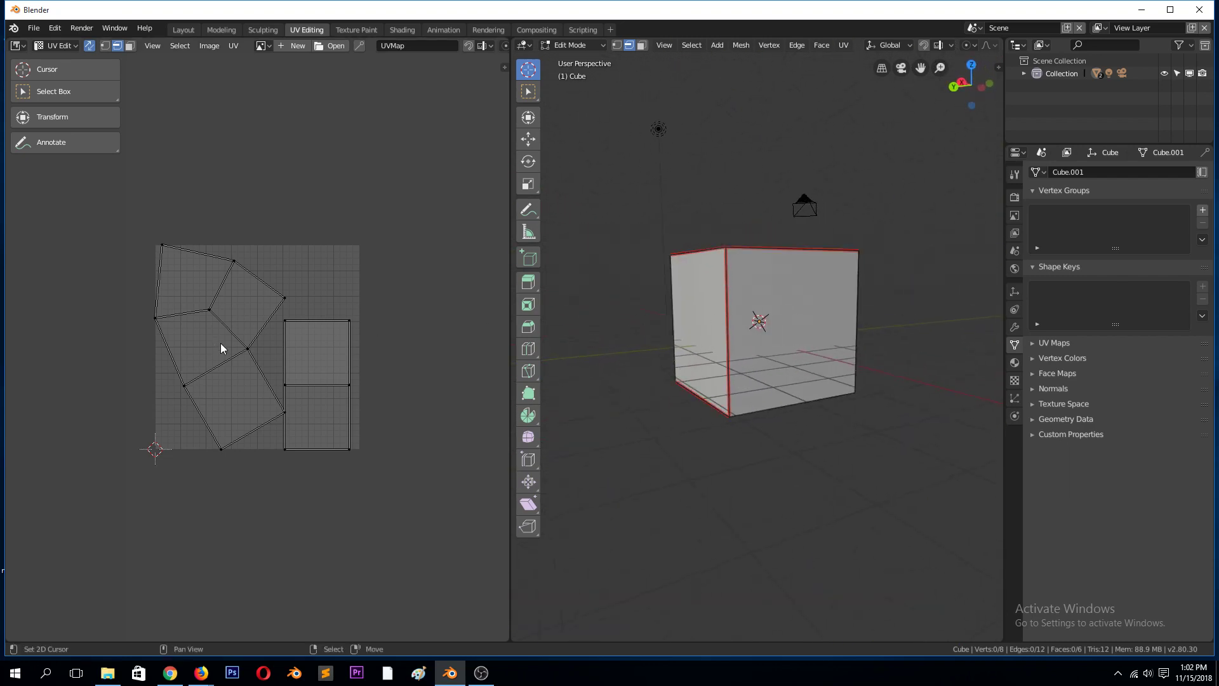
click(313, 321)
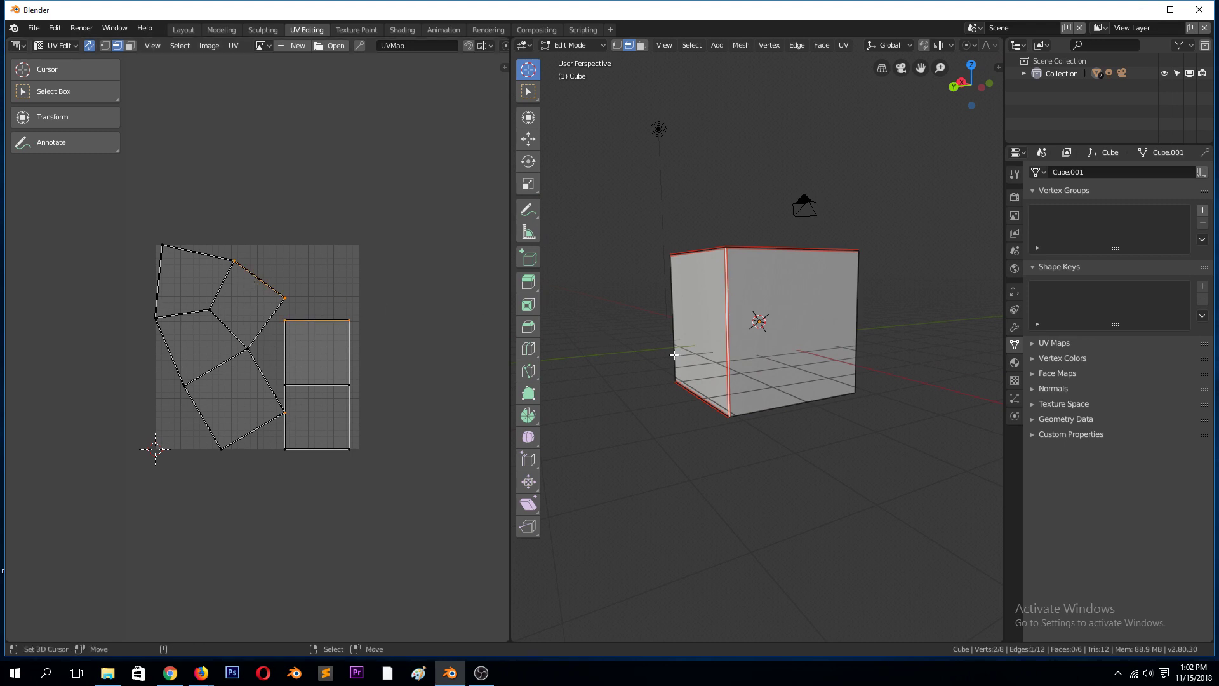
key(ctrl+e)
click(739, 329)
key(a)
key(u)
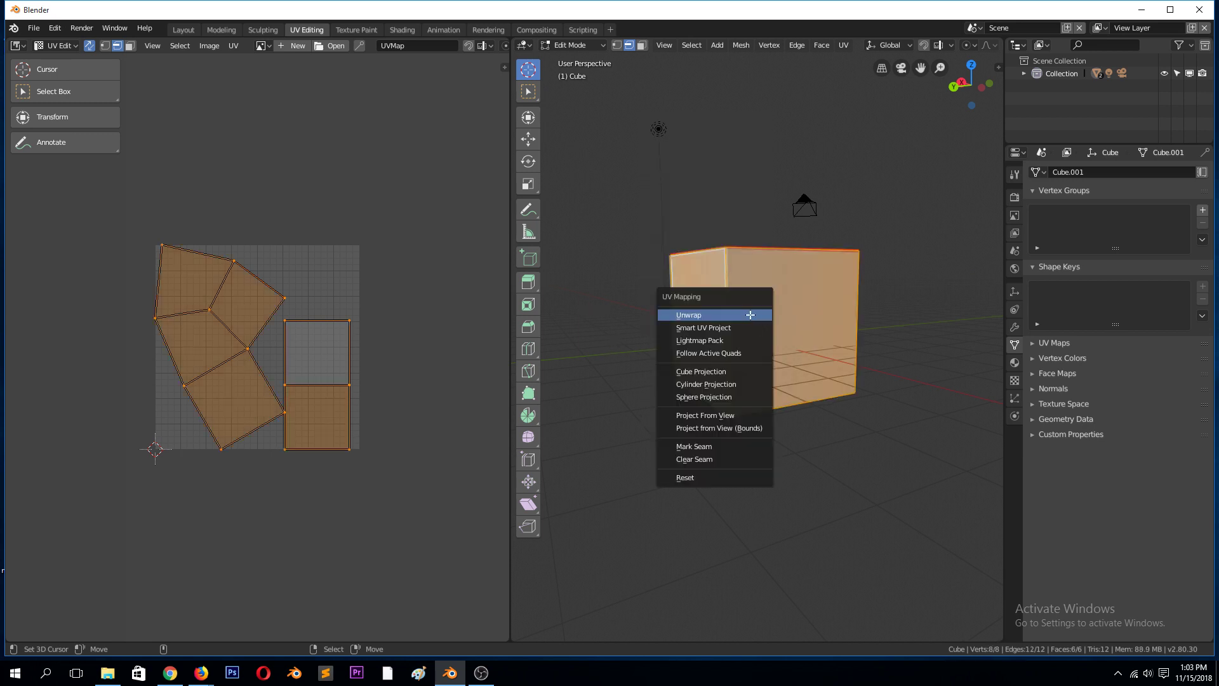
click(753, 316)
Mark the UV edge between the slanted right-hand face and its lower-left neighbour as a seam, then unwrap all faces again.
click(283, 334)
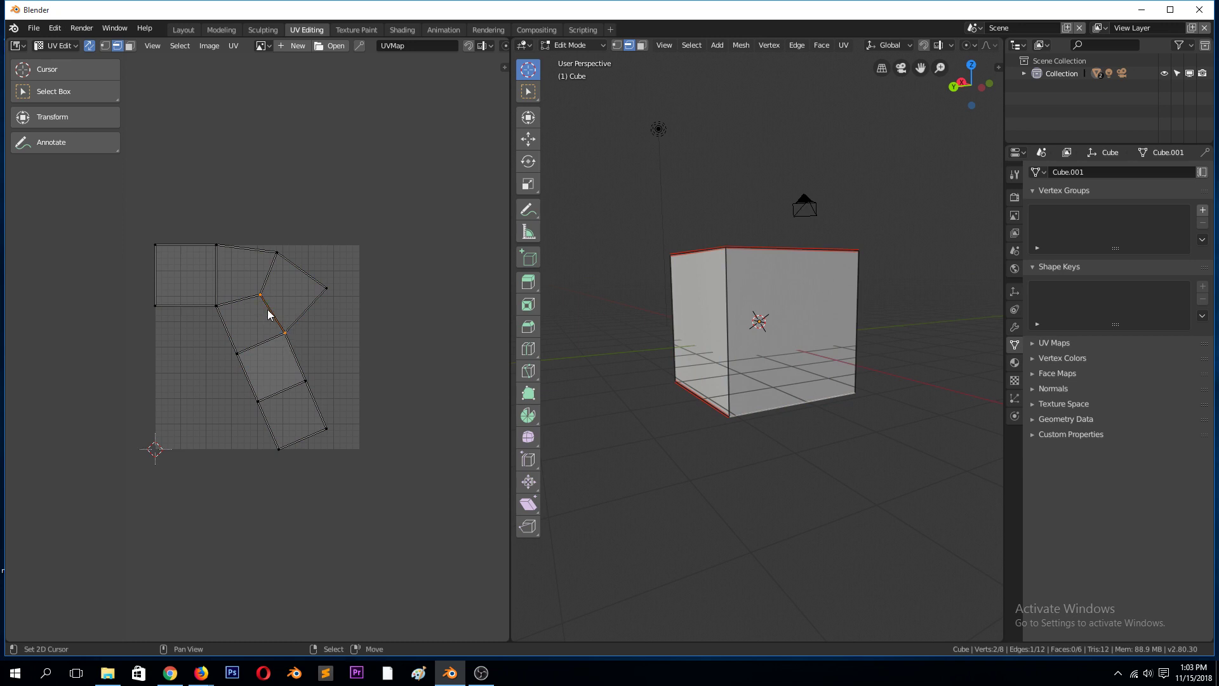
key(ctrl+e)
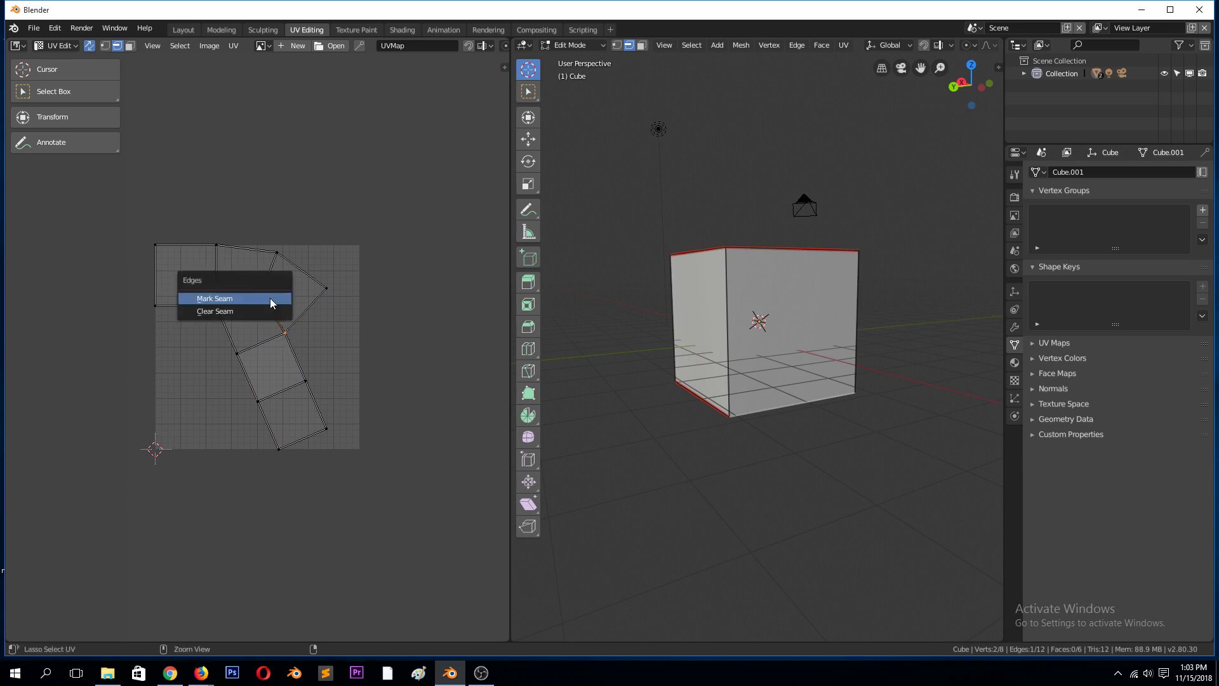
click(270, 299)
key(a)
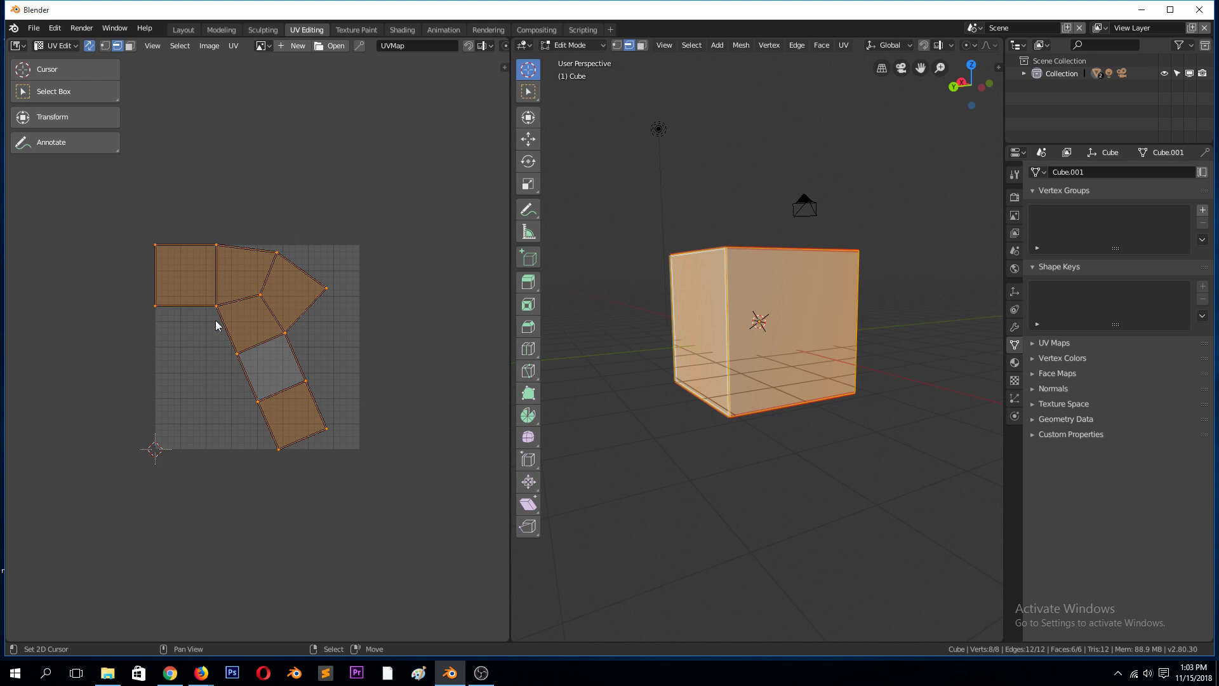
key(e)
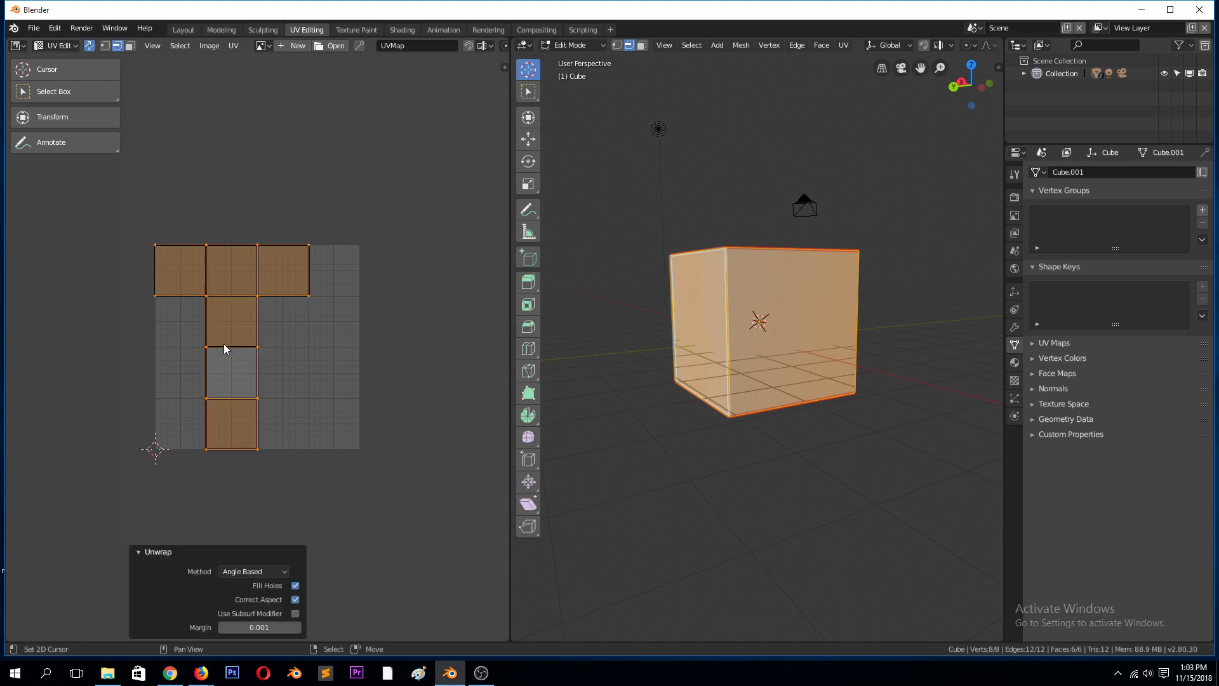
Inspect the cube's seams with everything deselected and return to Object Mode.
middle_drag(760, 314, 724, 321)
key(alt+a)
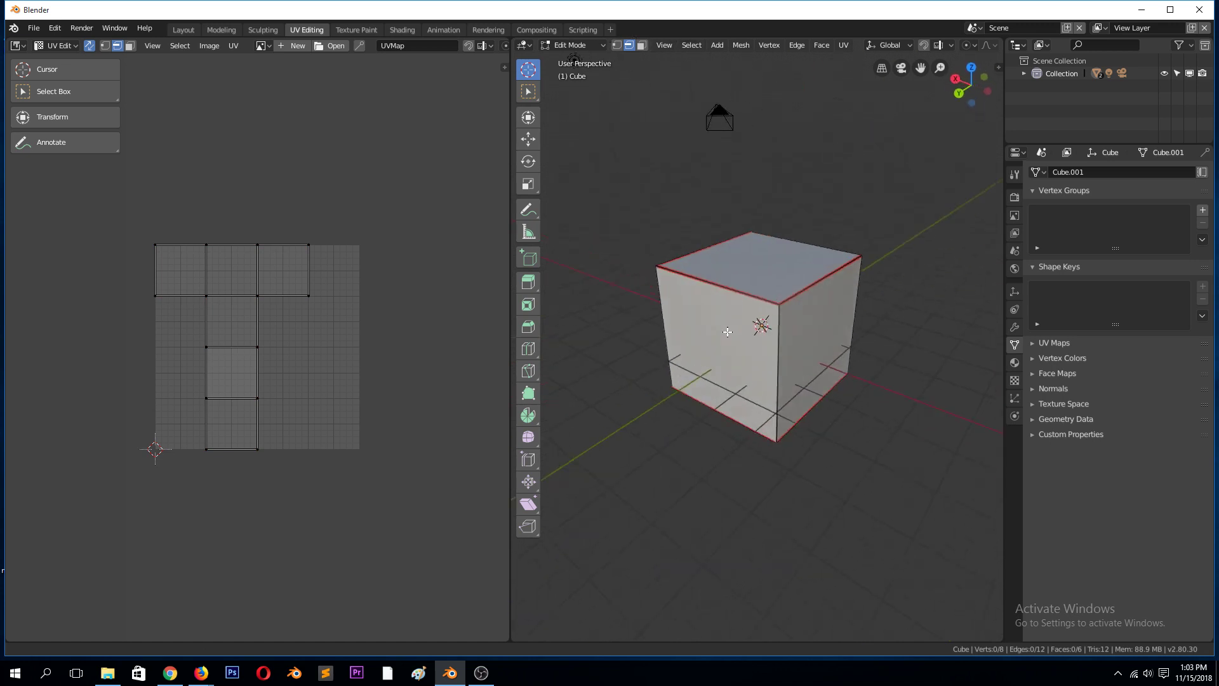
key(Tab)
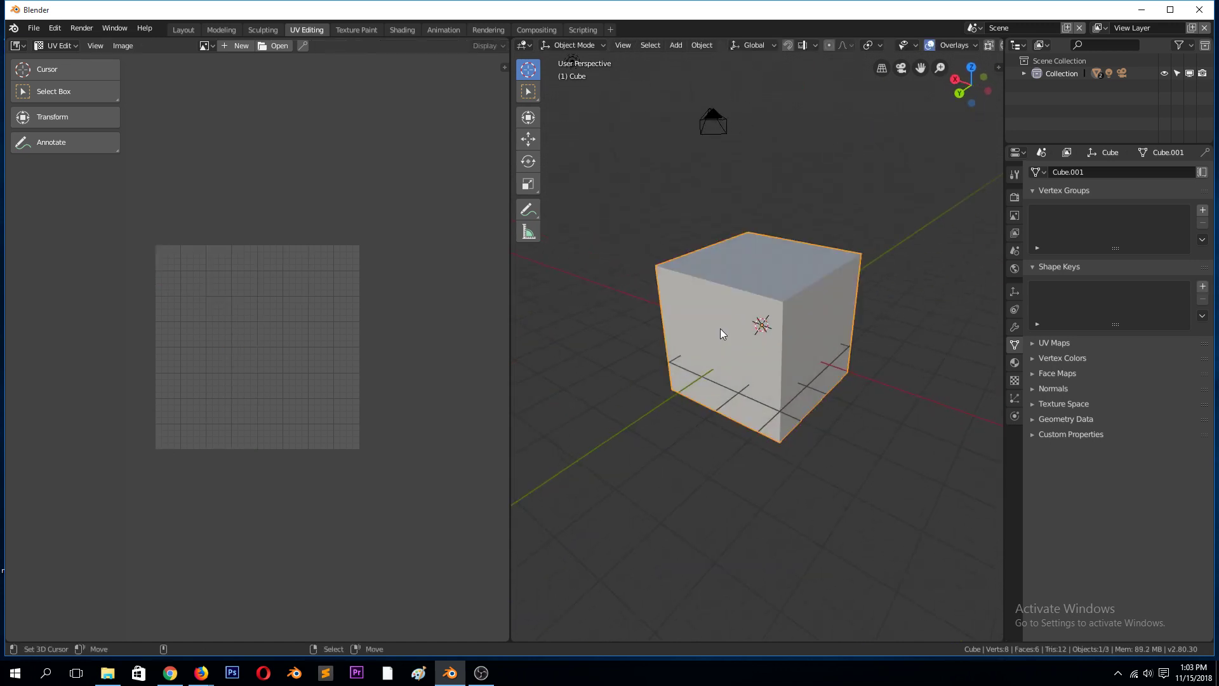
Create a new 1024 by 1024 px image named Untitled with the generated type UV Grid.
click(245, 45)
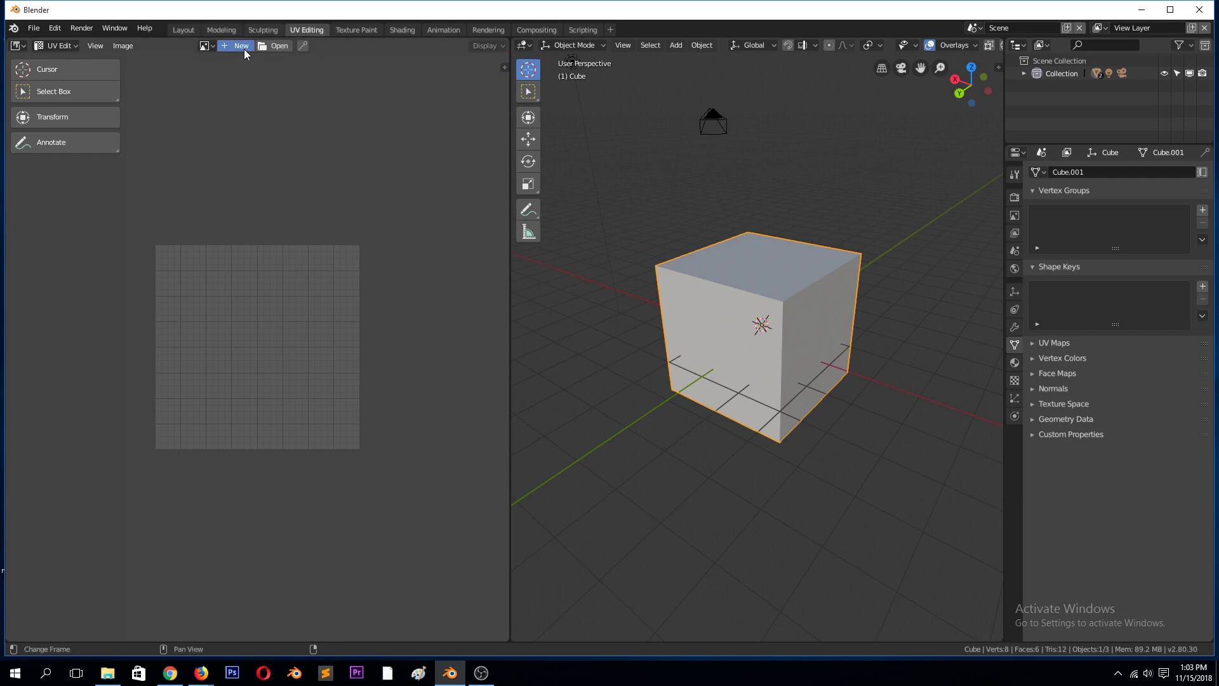
click(245, 47)
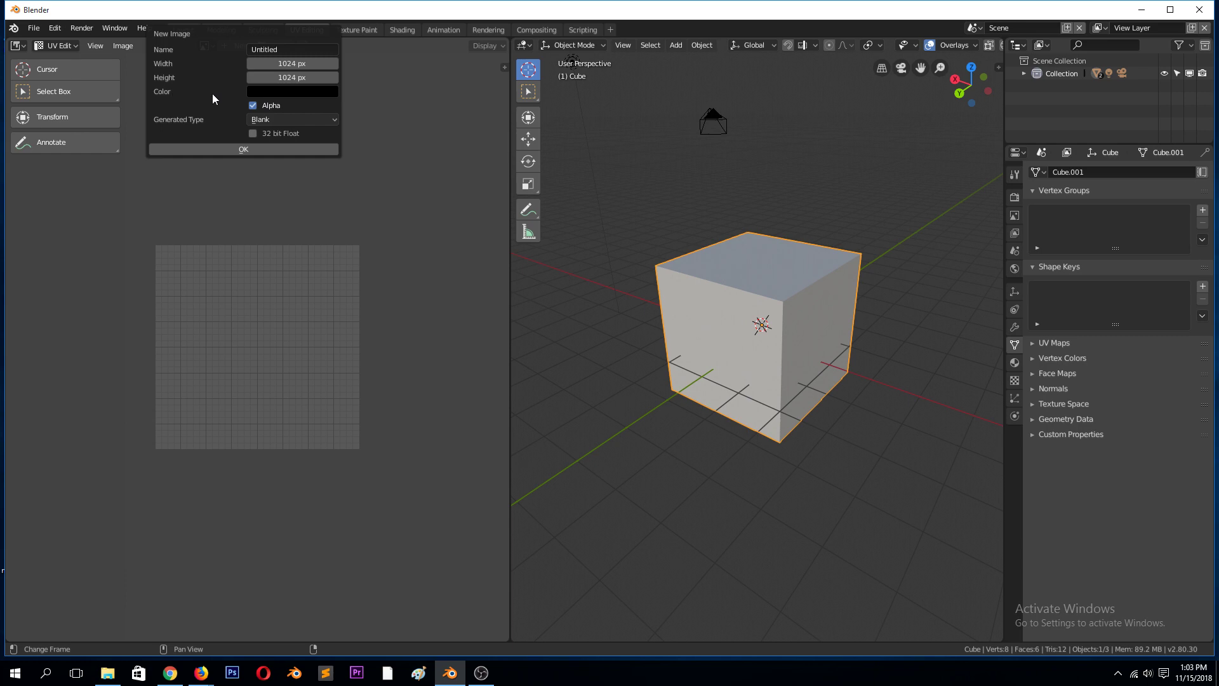
click(252, 120)
click(275, 108)
click(254, 119)
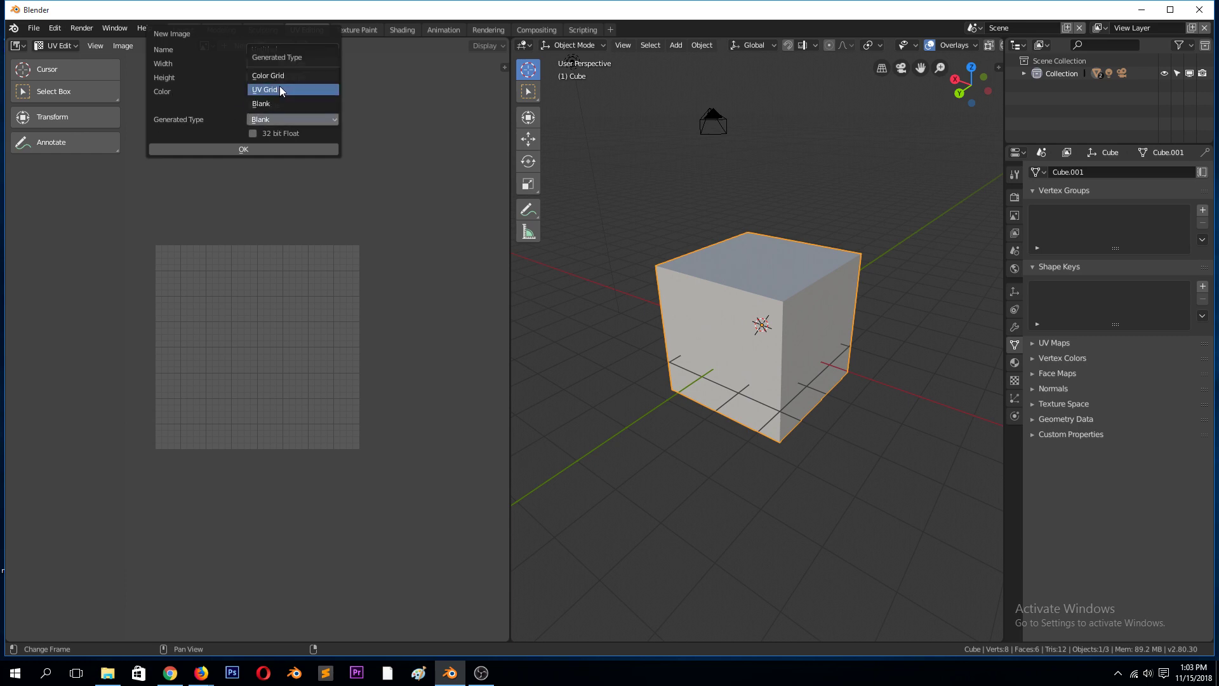
click(279, 83)
click(269, 147)
scroll(261, 183, down, 5)
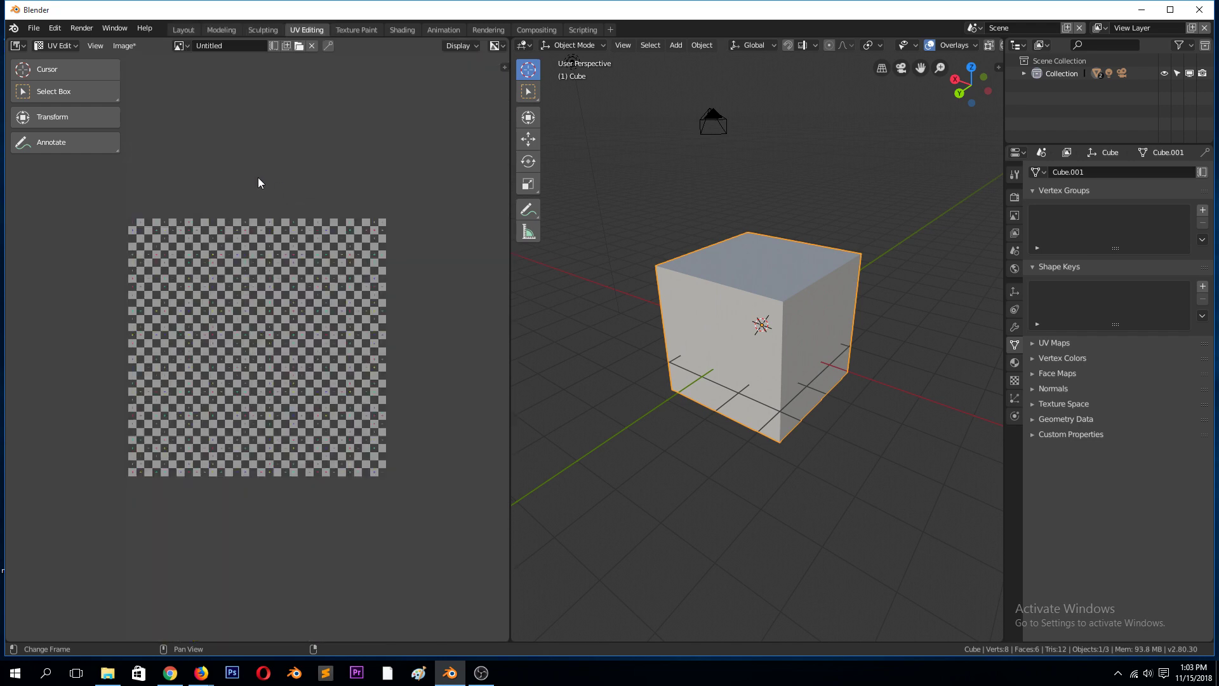
Switch to the Shading workspace and create a new material for the cube.
scroll(250, 284, up, 3)
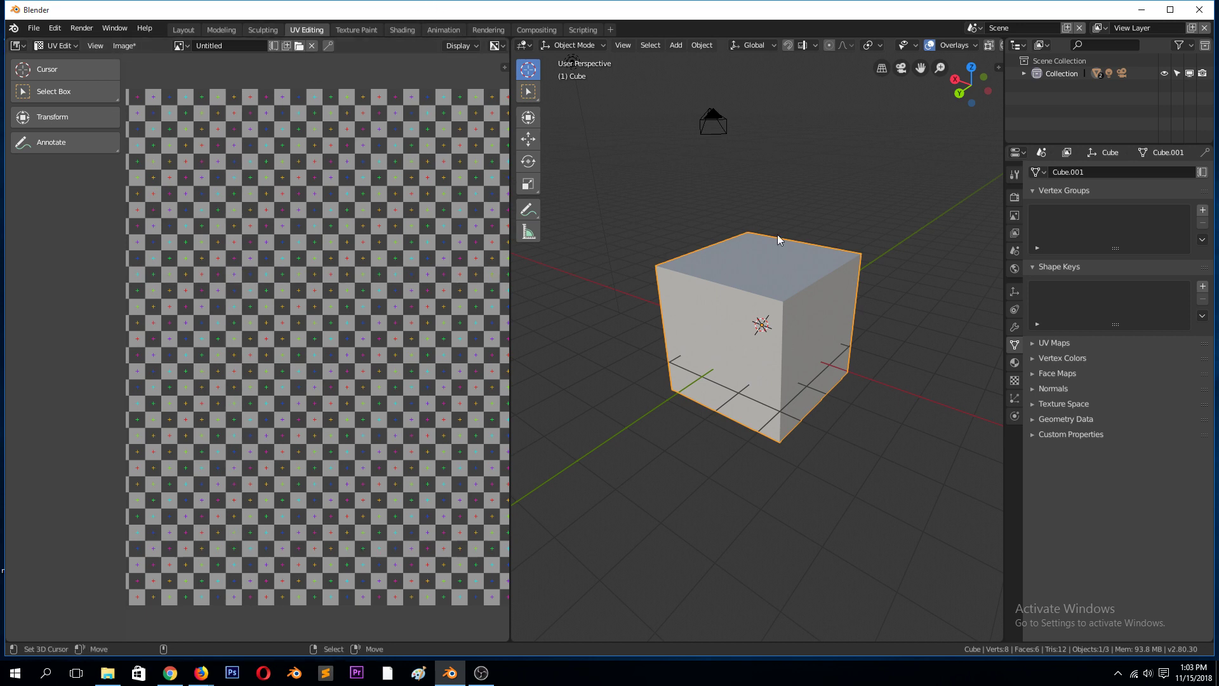
click(400, 30)
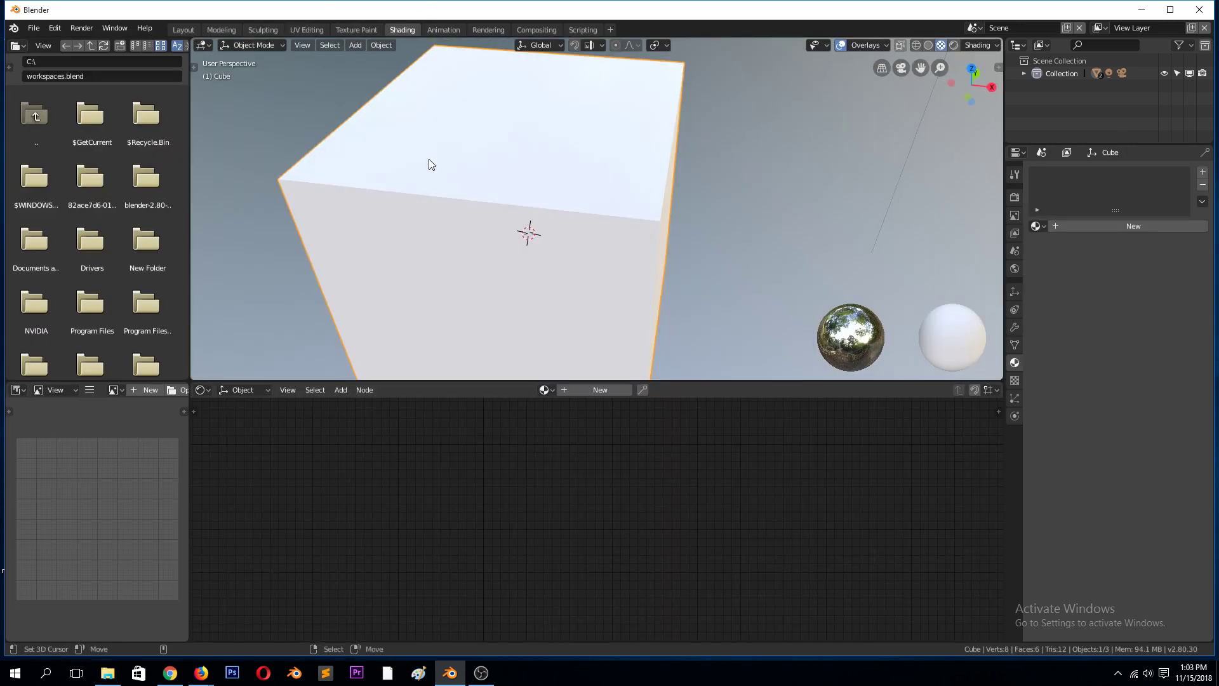
click(544, 390)
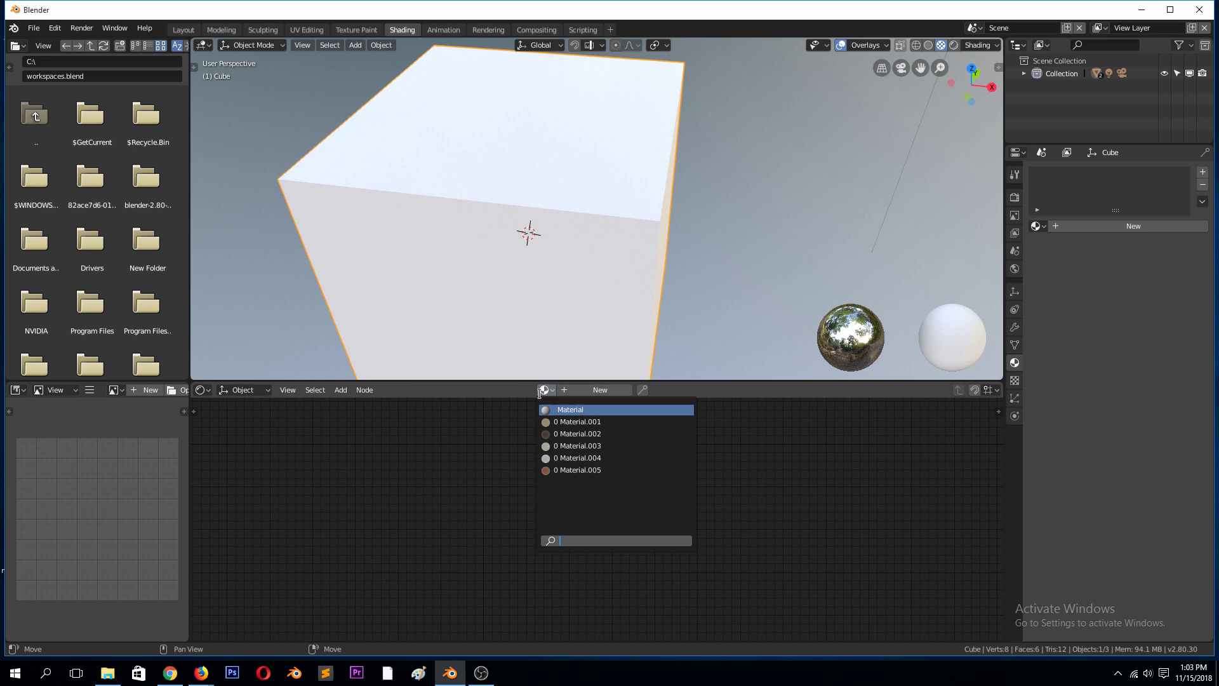
click(590, 387)
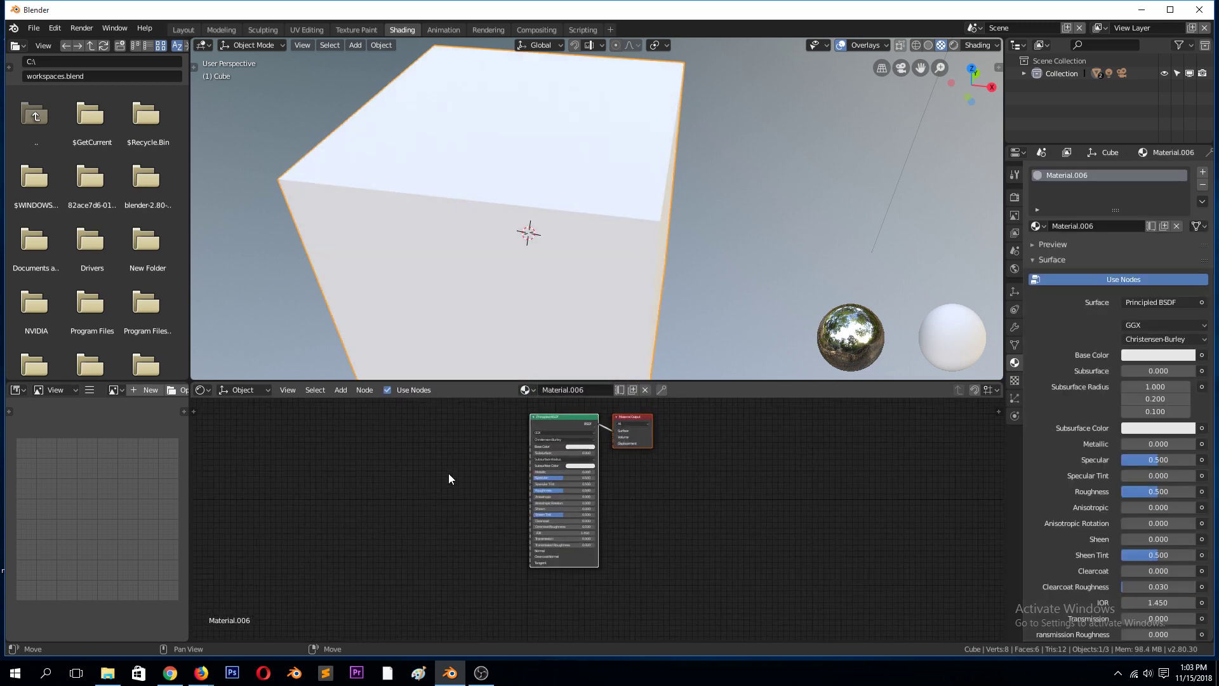
Add an Image Texture node and connect its Color output to the Base Color input of the Principled BSDF.
key(shift+a)
mouse_move(337, 523)
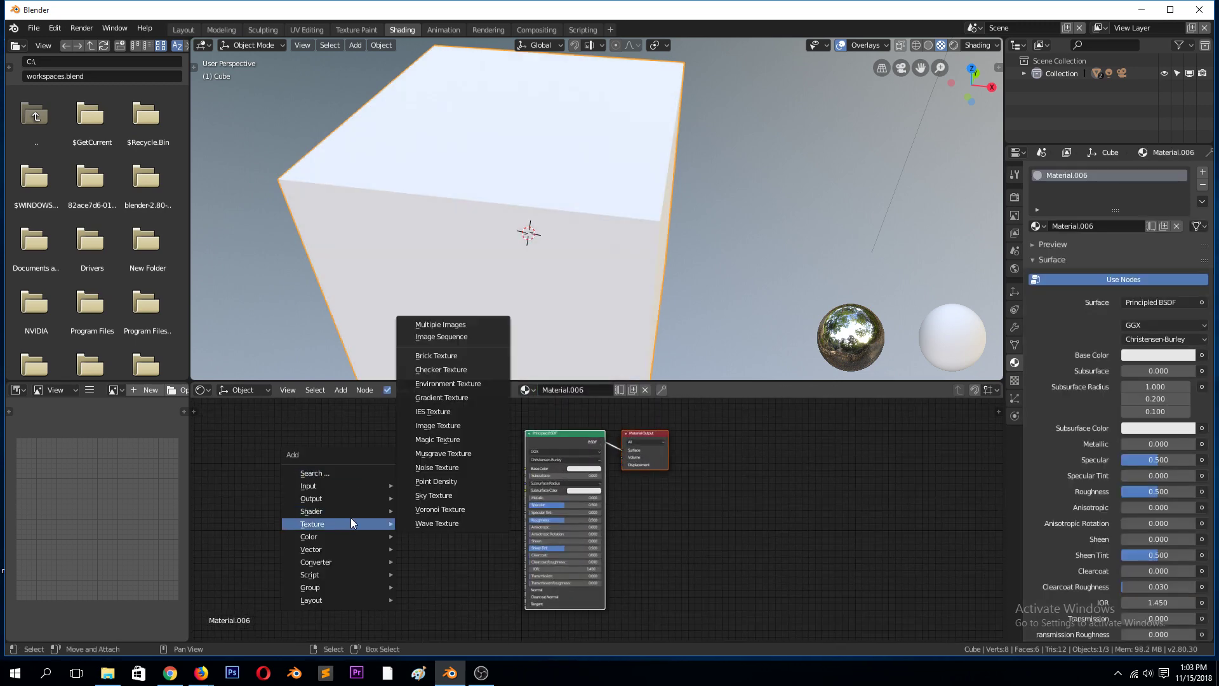
click(437, 425)
click(370, 489)
scroll(424, 493, up, 2)
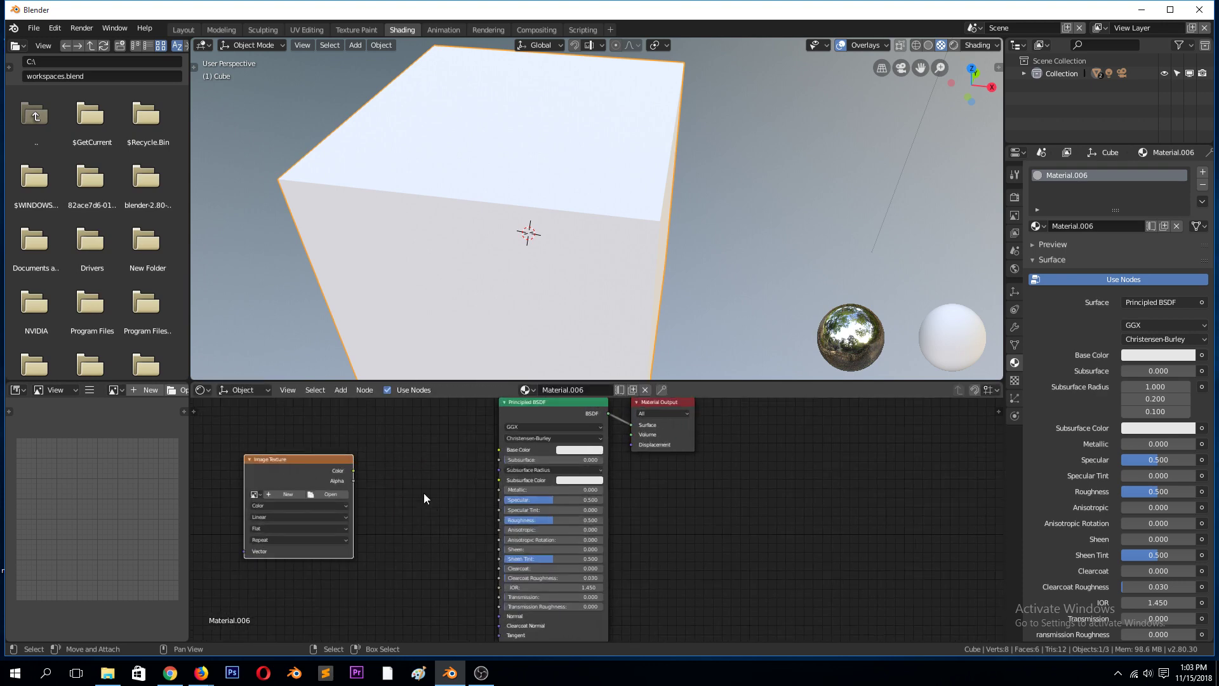
drag(353, 471, 500, 450)
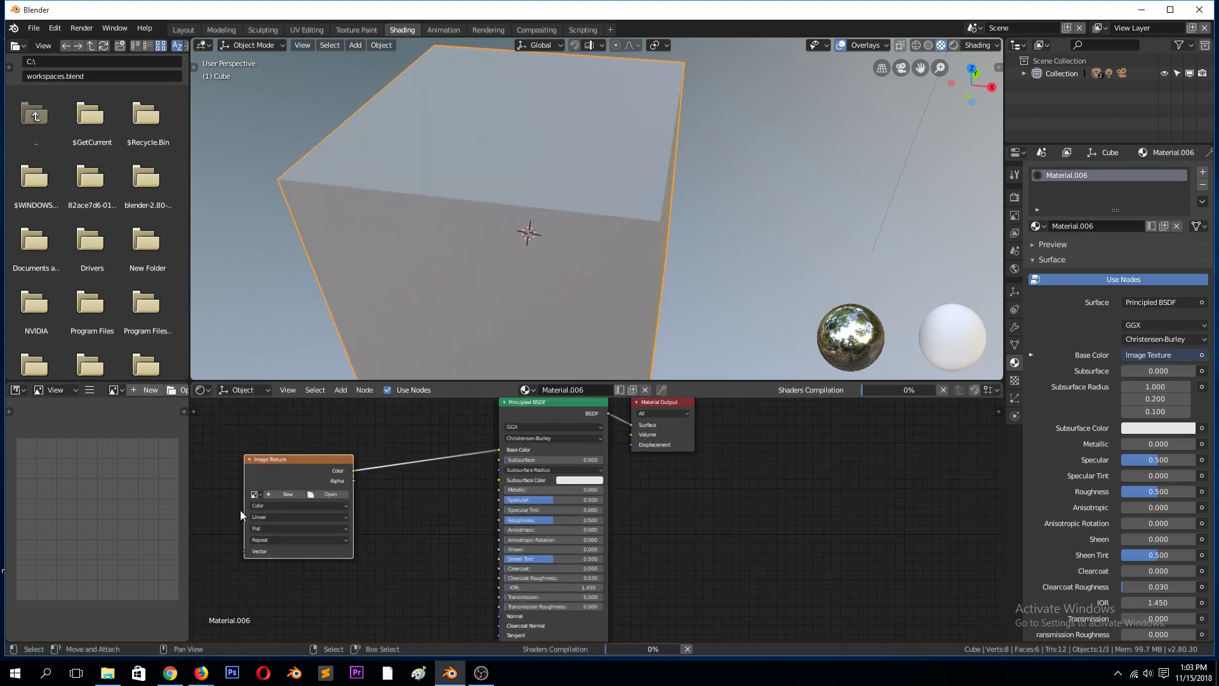
Assign the Untitled image to the Image Texture node and inspect the grid texture around the cube.
click(257, 494)
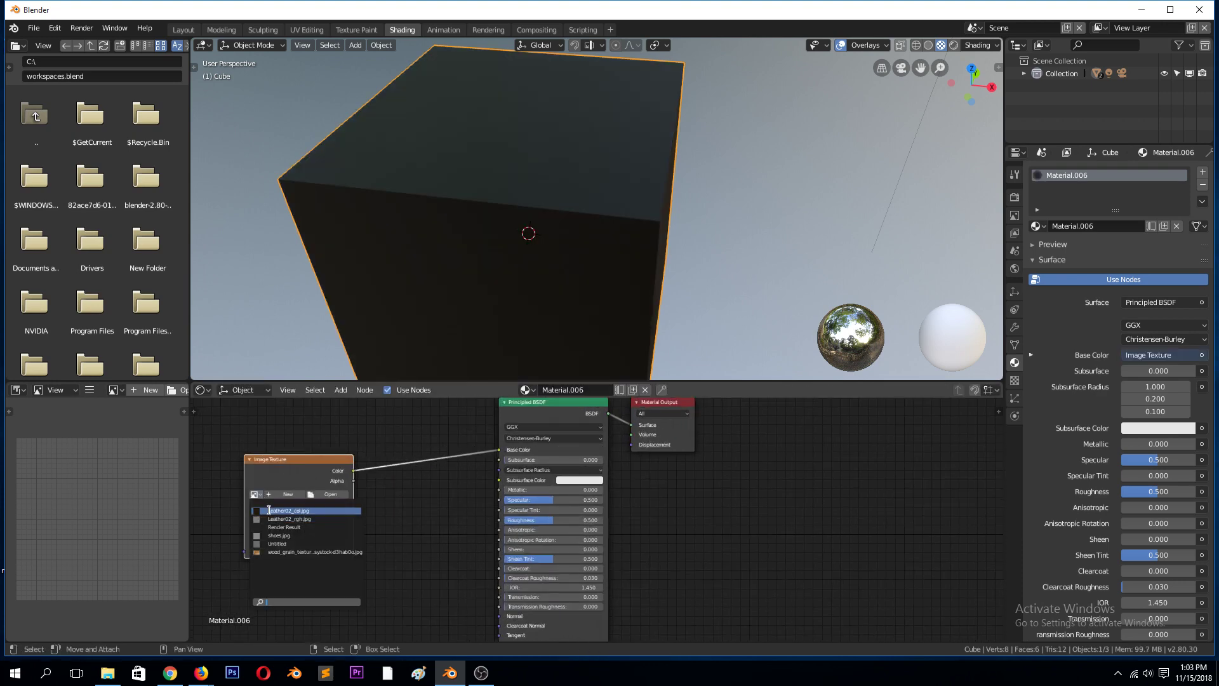
click(280, 544)
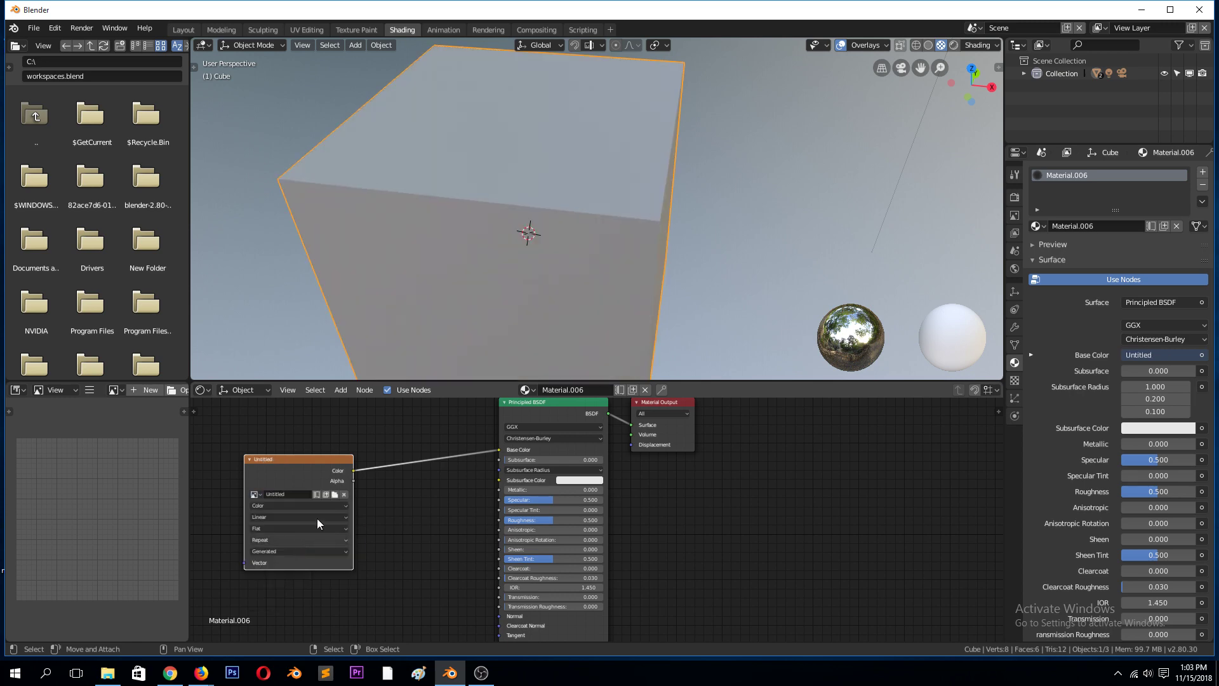
middle_drag(525, 218, 441, 182)
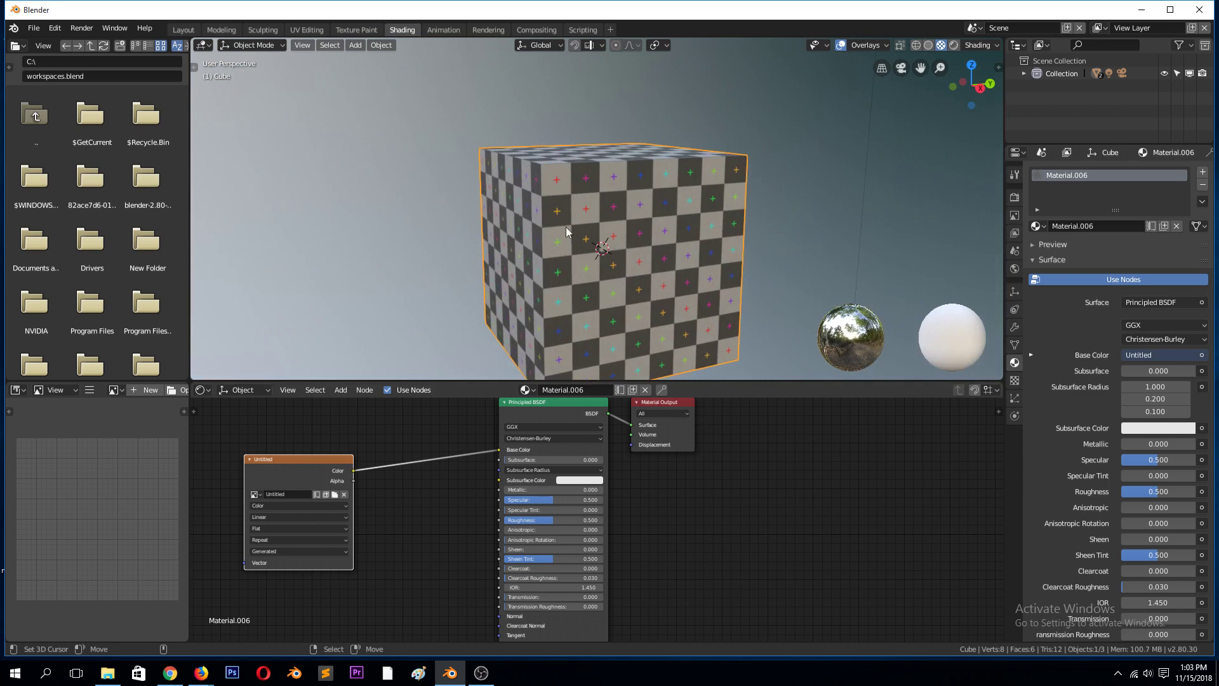
middle_drag(566, 230, 443, 60)
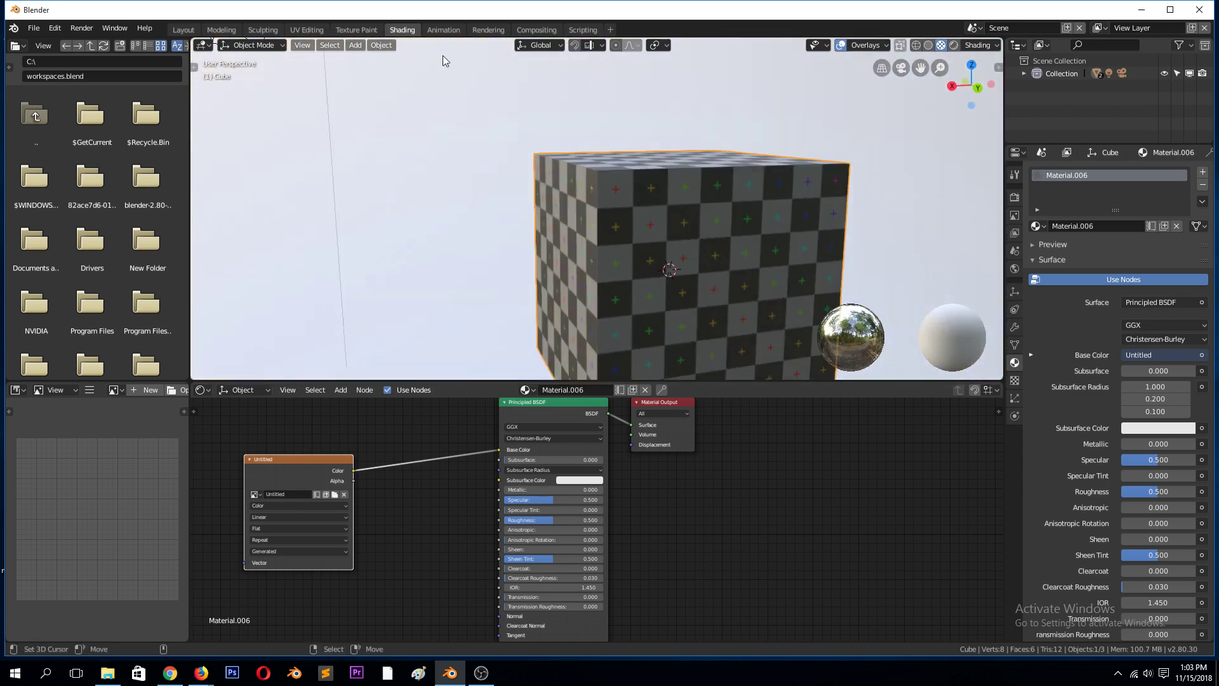
middle_drag(701, 170, 739, 229)
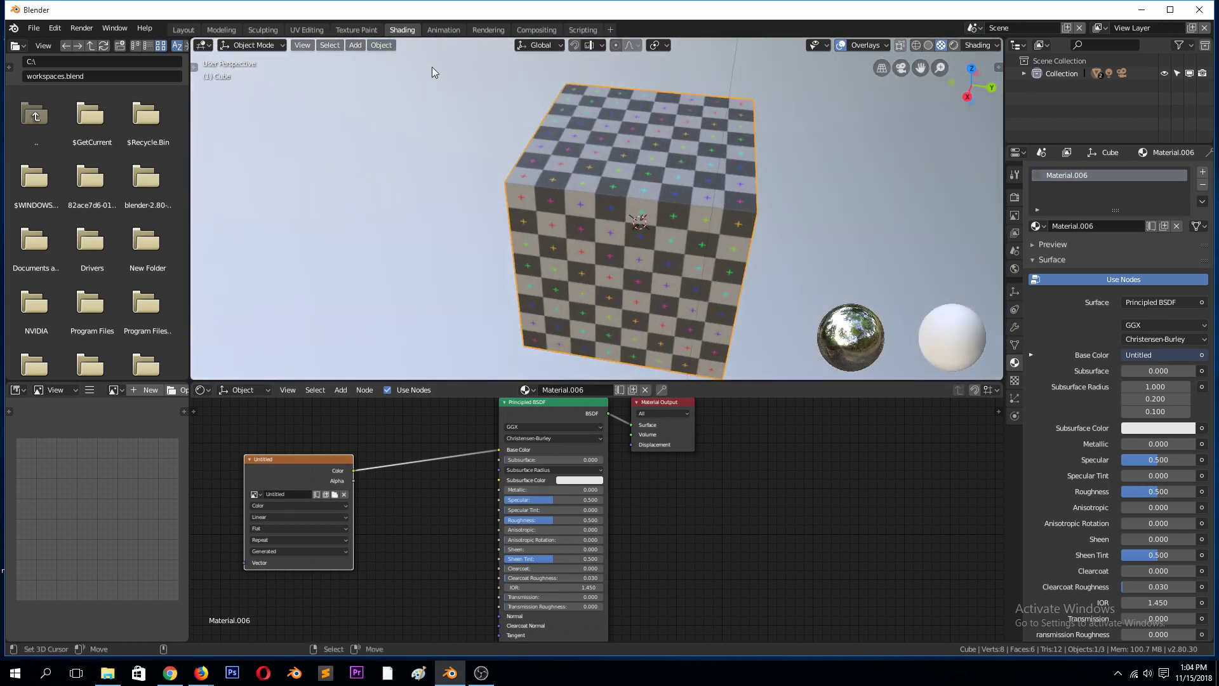
Return to the UV Editing workspace, clear the seams from all of the cube's edges in Edit Mode and unwrap the whole cube.
click(304, 30)
scroll(744, 291, down, 3)
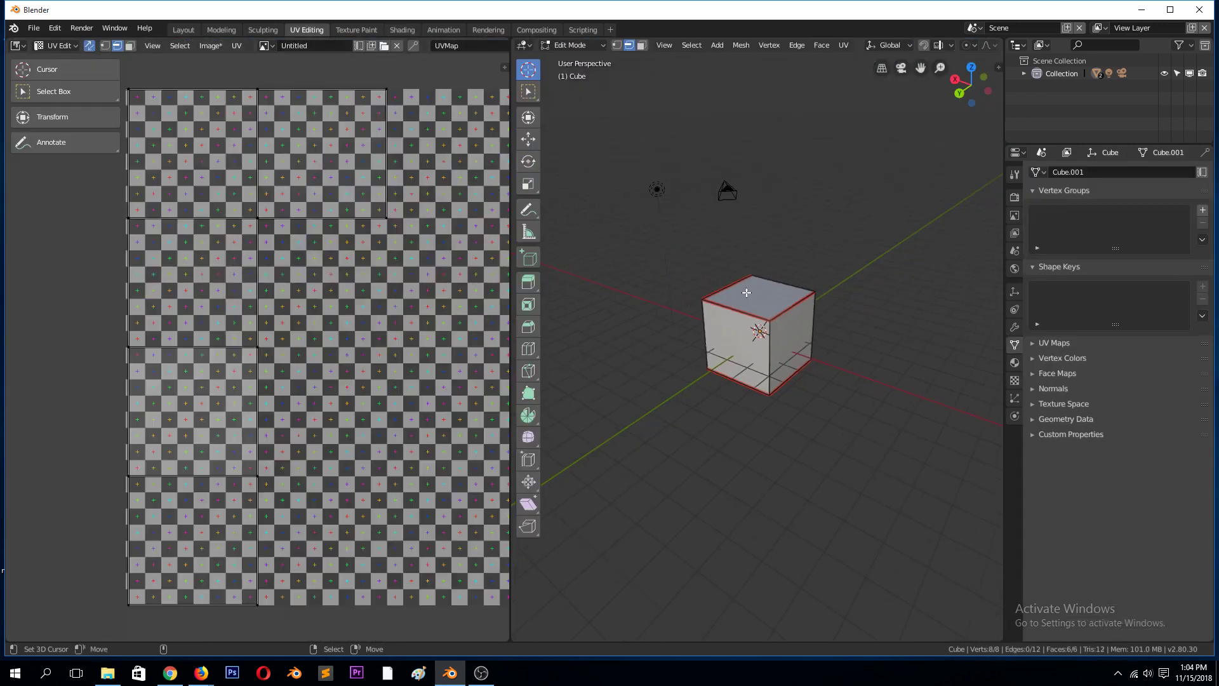
key(a)
key(ctrl+e)
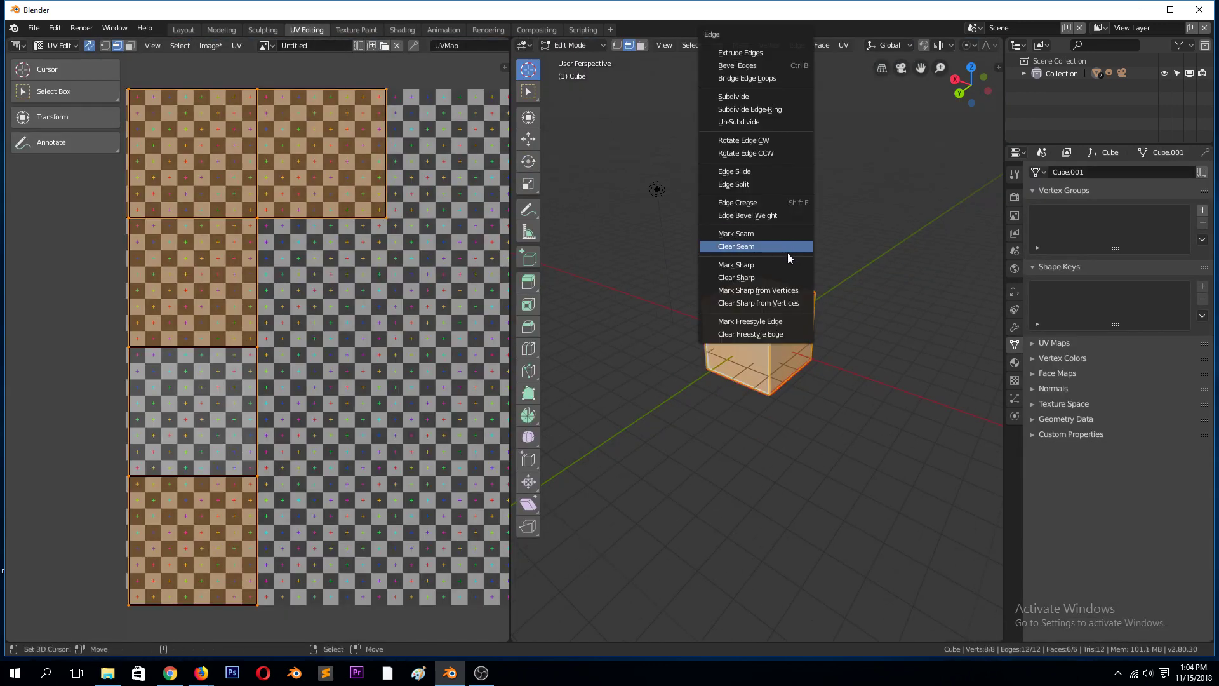
click(787, 246)
scroll(821, 331, up, 4)
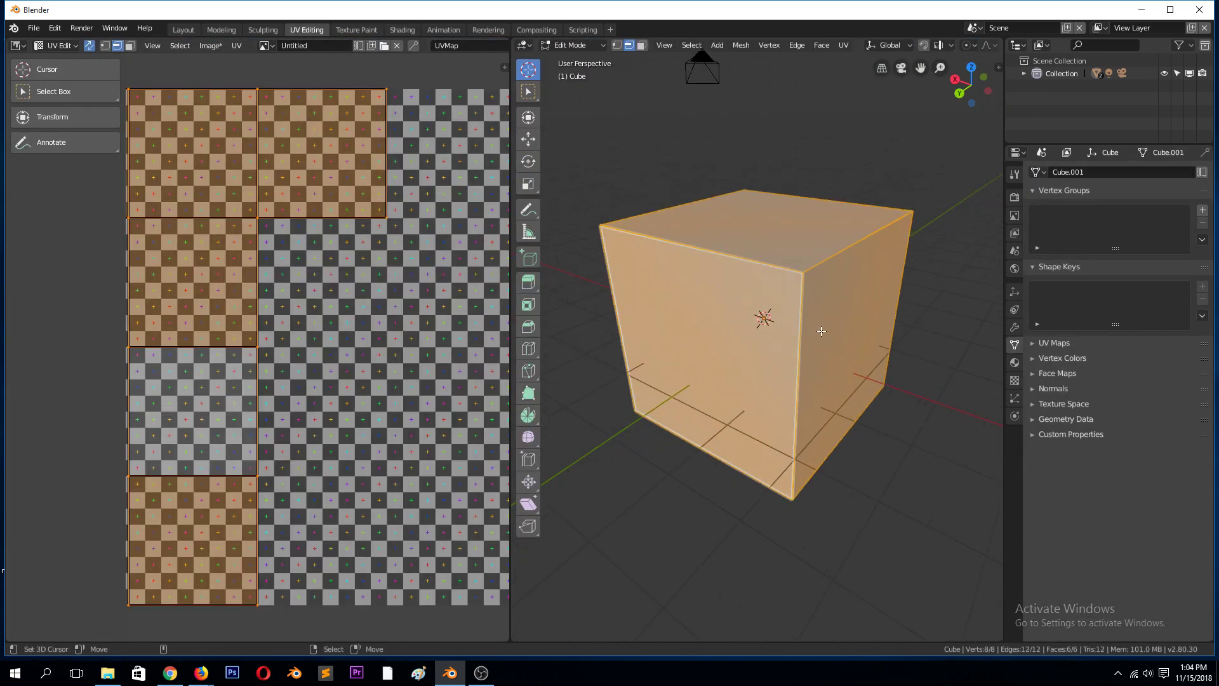
key(u)
click(790, 283)
scroll(381, 301, down, 5)
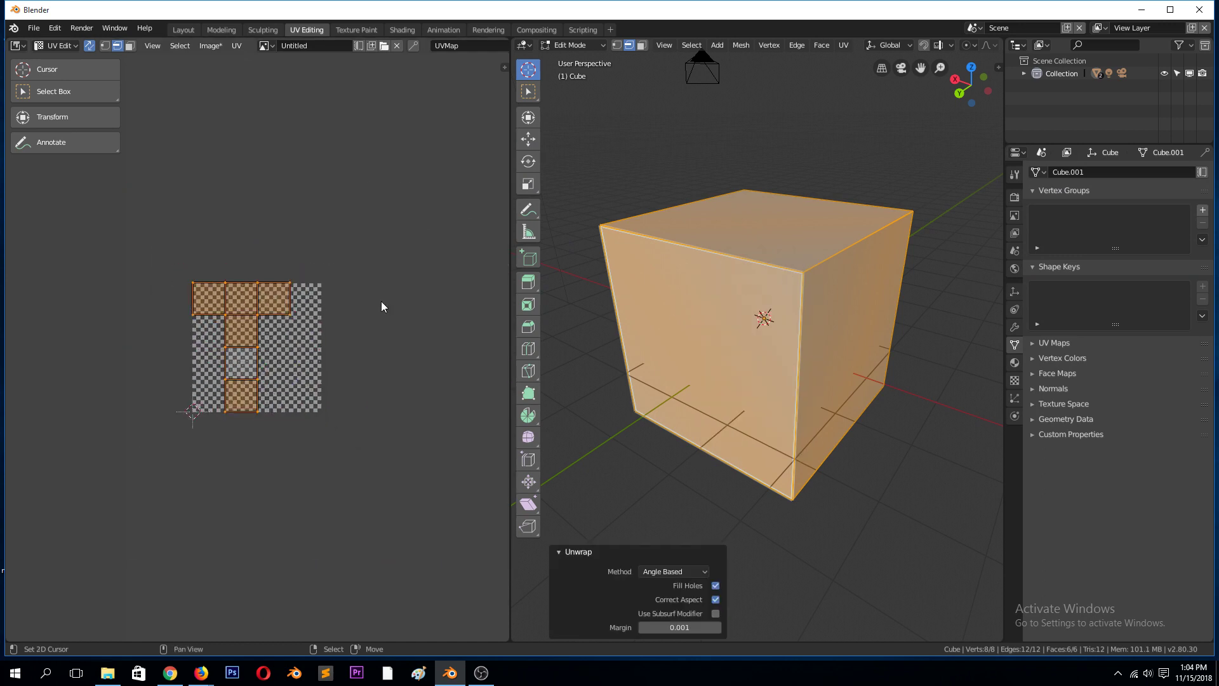
scroll(381, 306, up, 2)
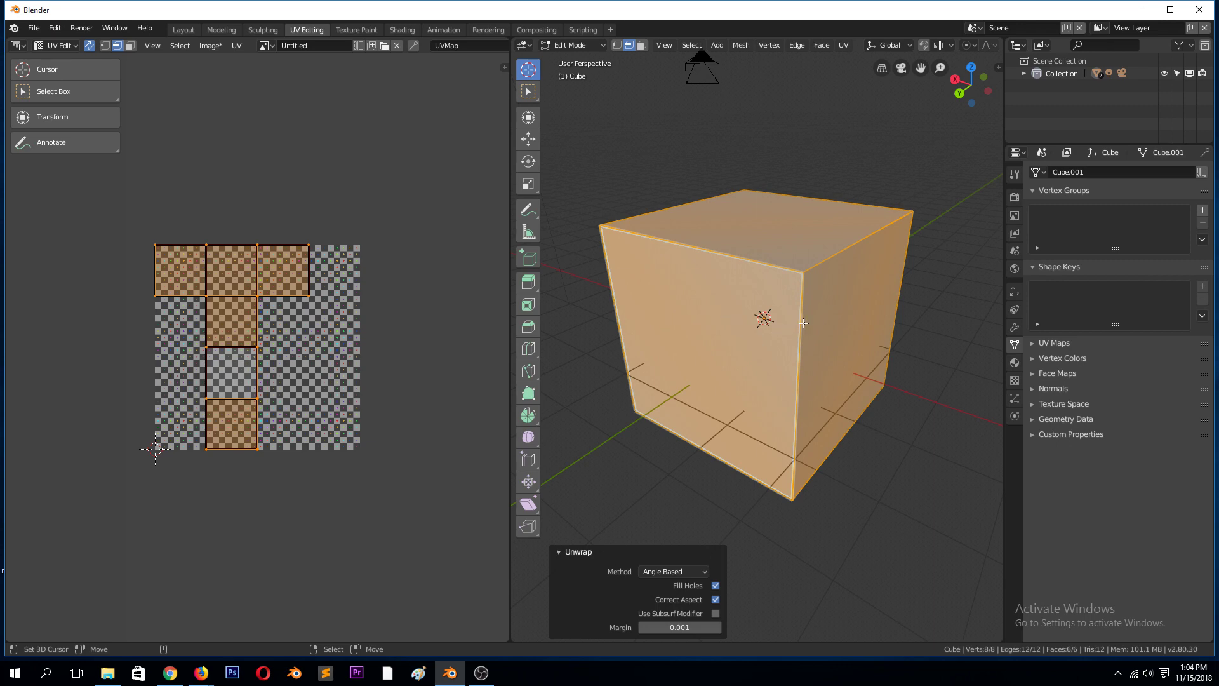
Mark the front vertical corner edge and the adjoining right-hand edge of the top face as seams, then select the whole cube.
click(795, 362)
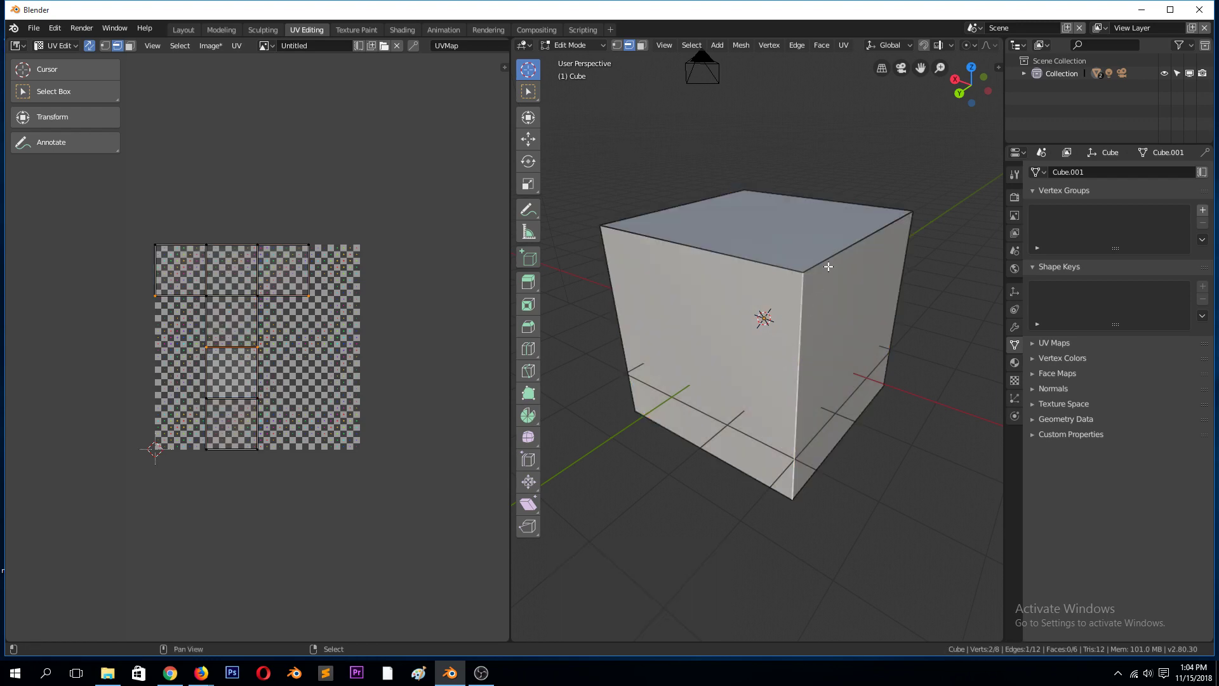
shift+click(828, 262)
key(ctrl+e)
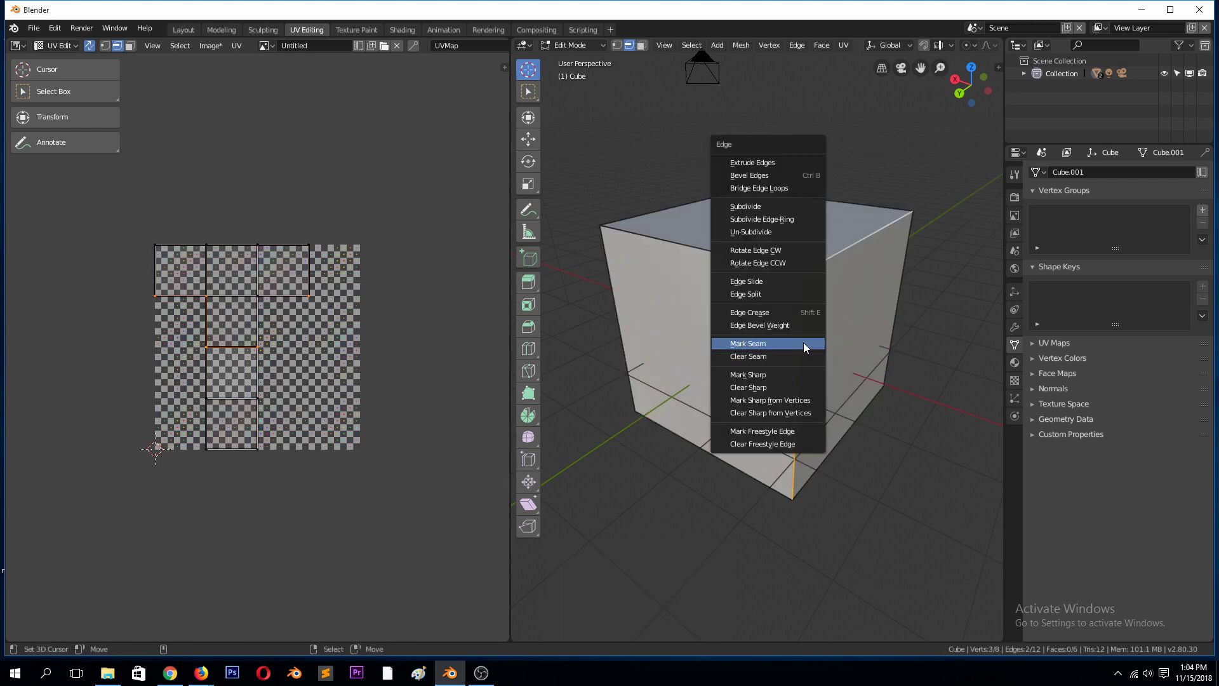
click(803, 343)
key(a)
key(u)
click(802, 343)
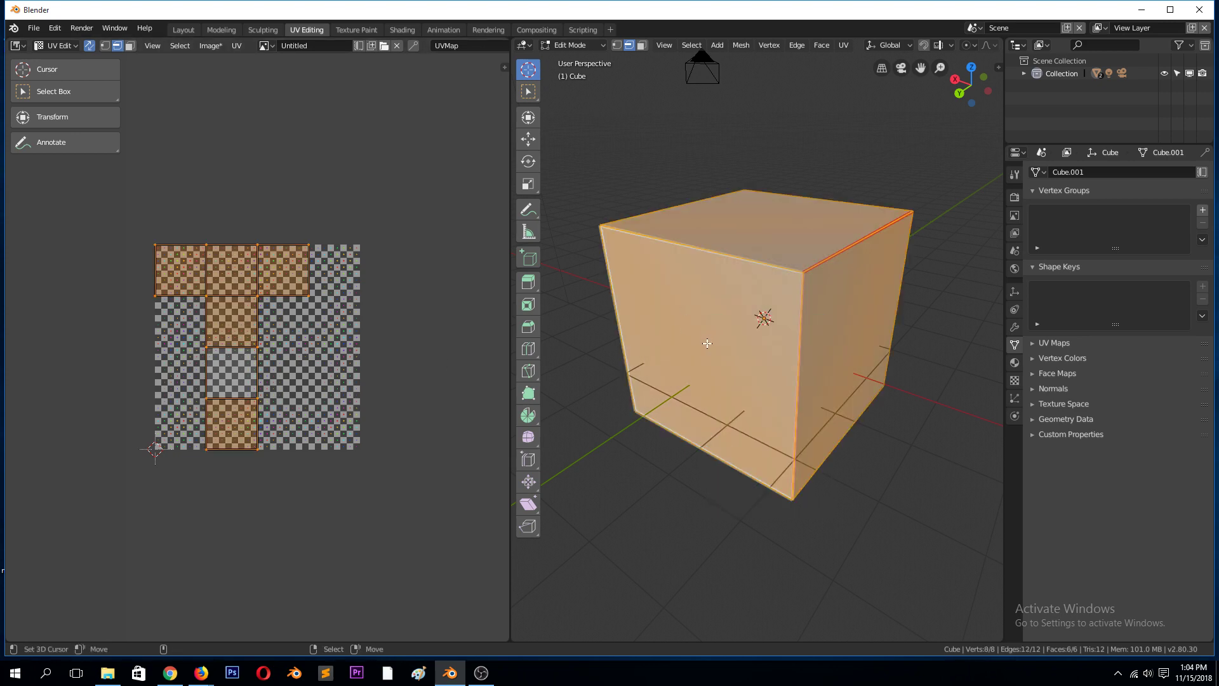
click(485, 677)
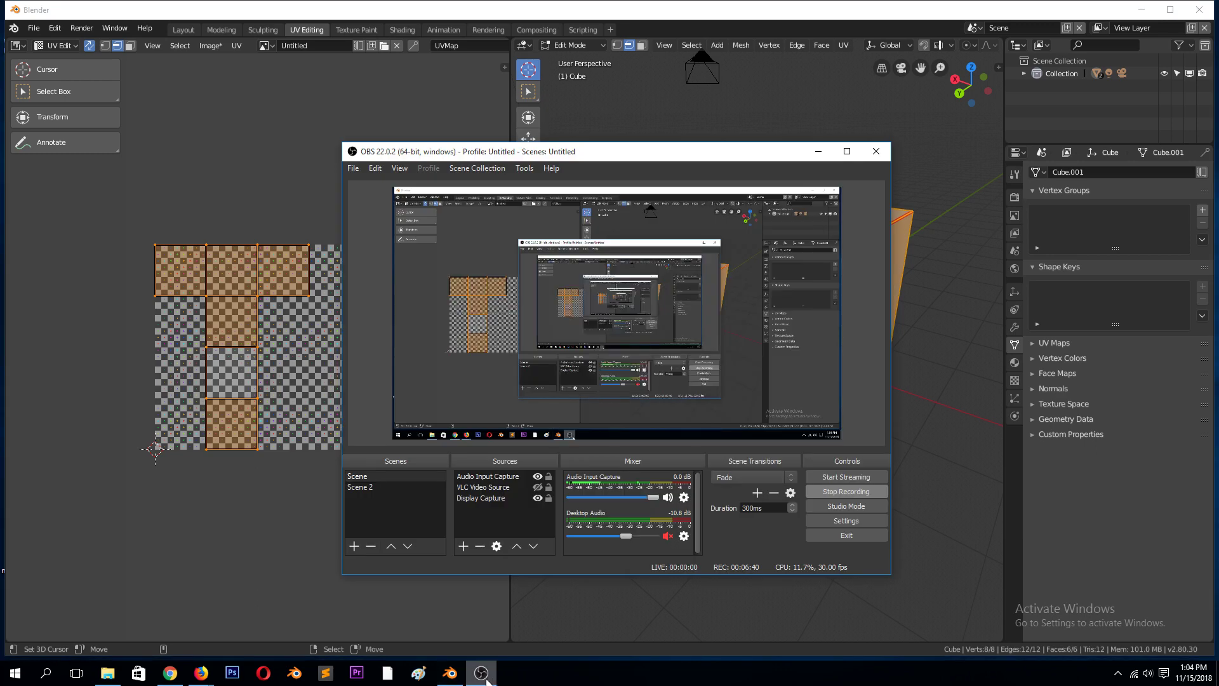
click(481, 677)
Unwrap the whole cube with the two marked seams and return to Object Mode.
key(u)
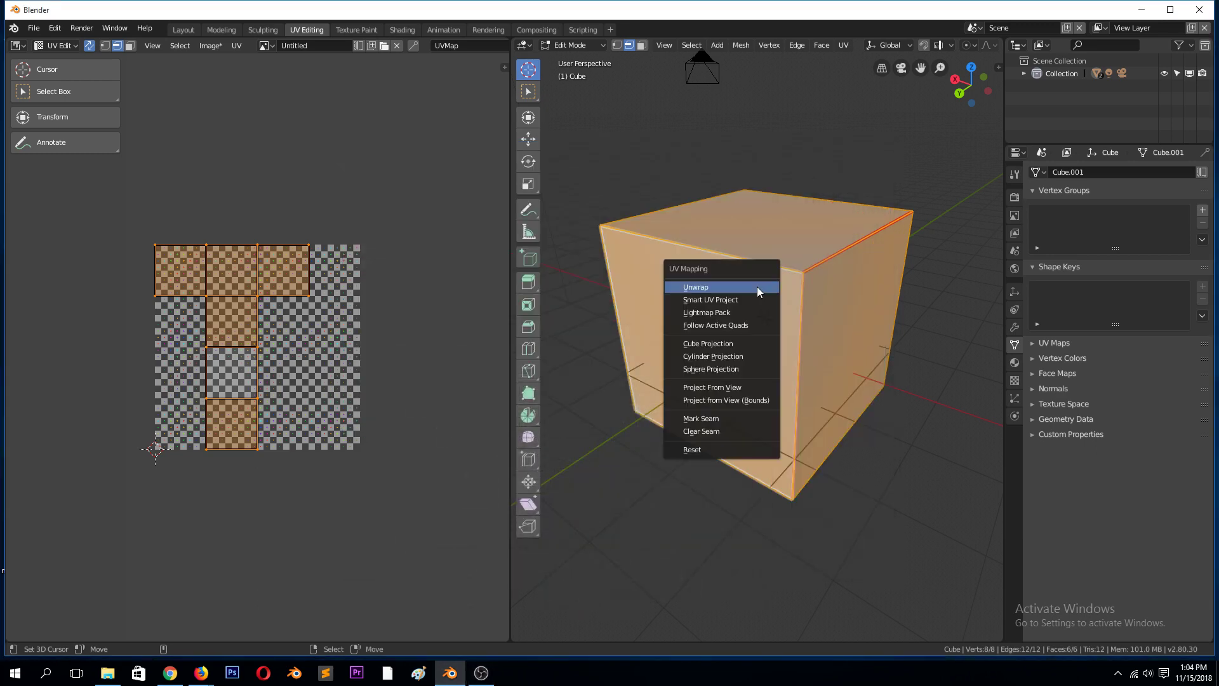
click(757, 287)
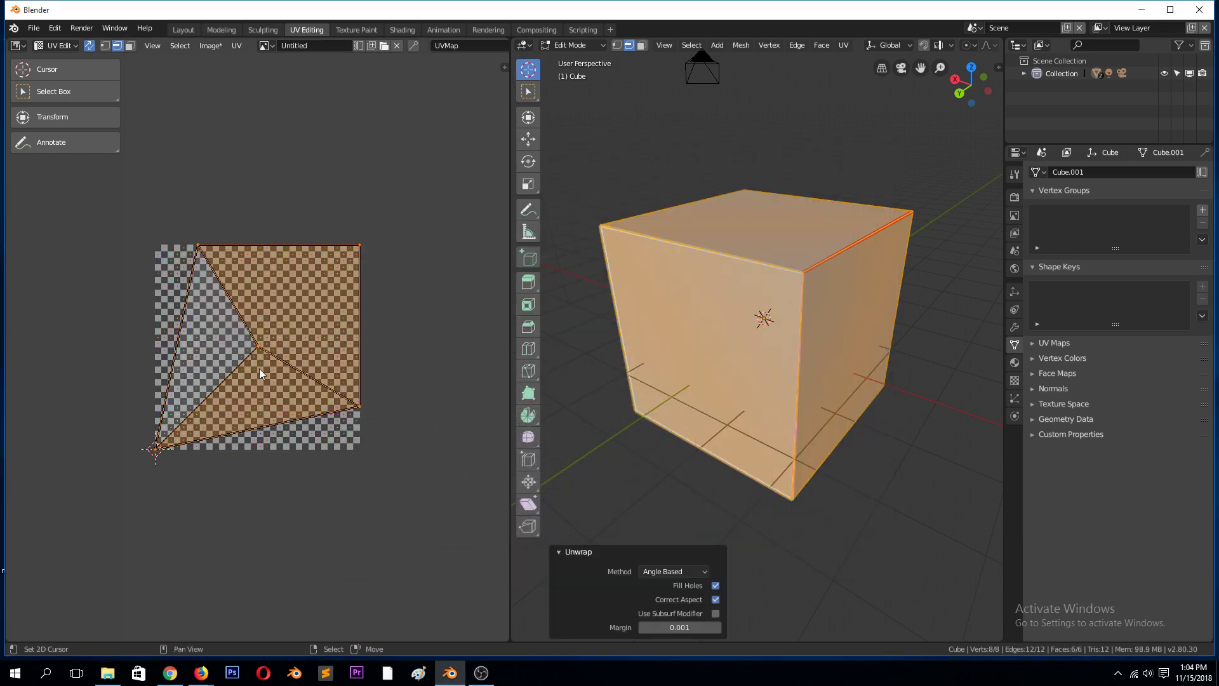
key(Tab)
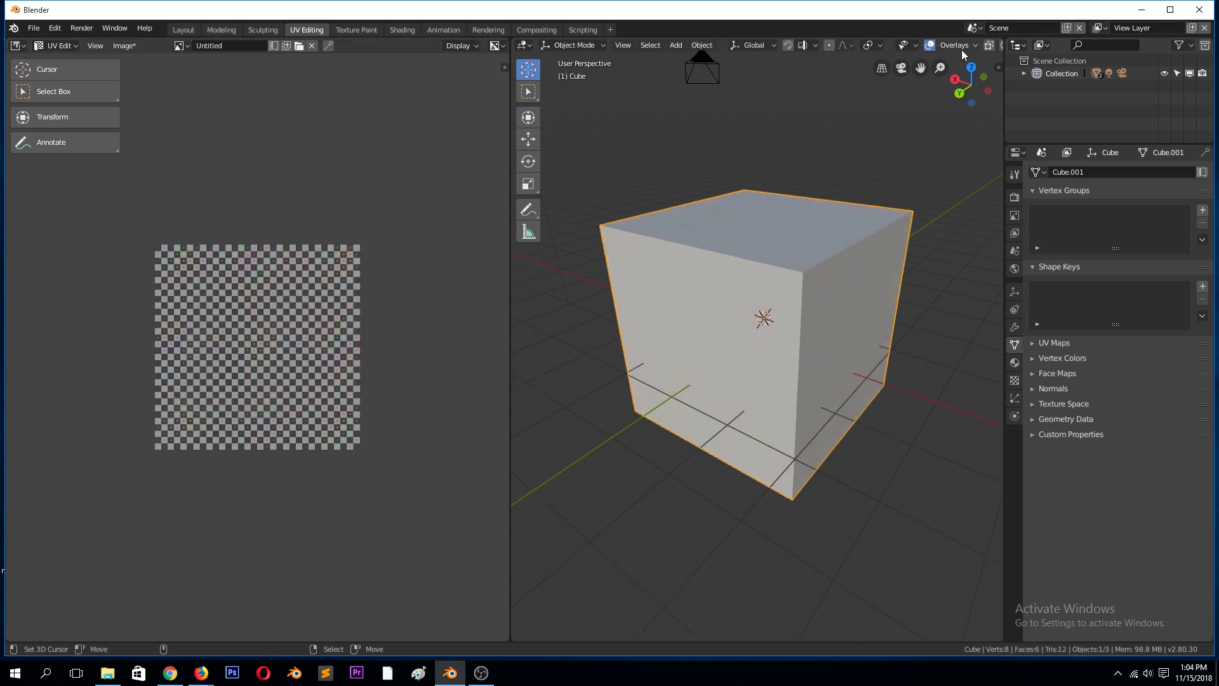
Switch the 3D viewport to material preview shading and inspect the grid texture on the cube.
scroll(936, 47, down, 3)
click(940, 46)
mouse_move(904, 77)
middle_down()
mouse_move(802, 341)
mouse_move(730, 234)
mouse_move(760, 165)
mouse_move(910, 247)
mouse_move(874, 227)
mouse_move(750, 238)
middle_up()
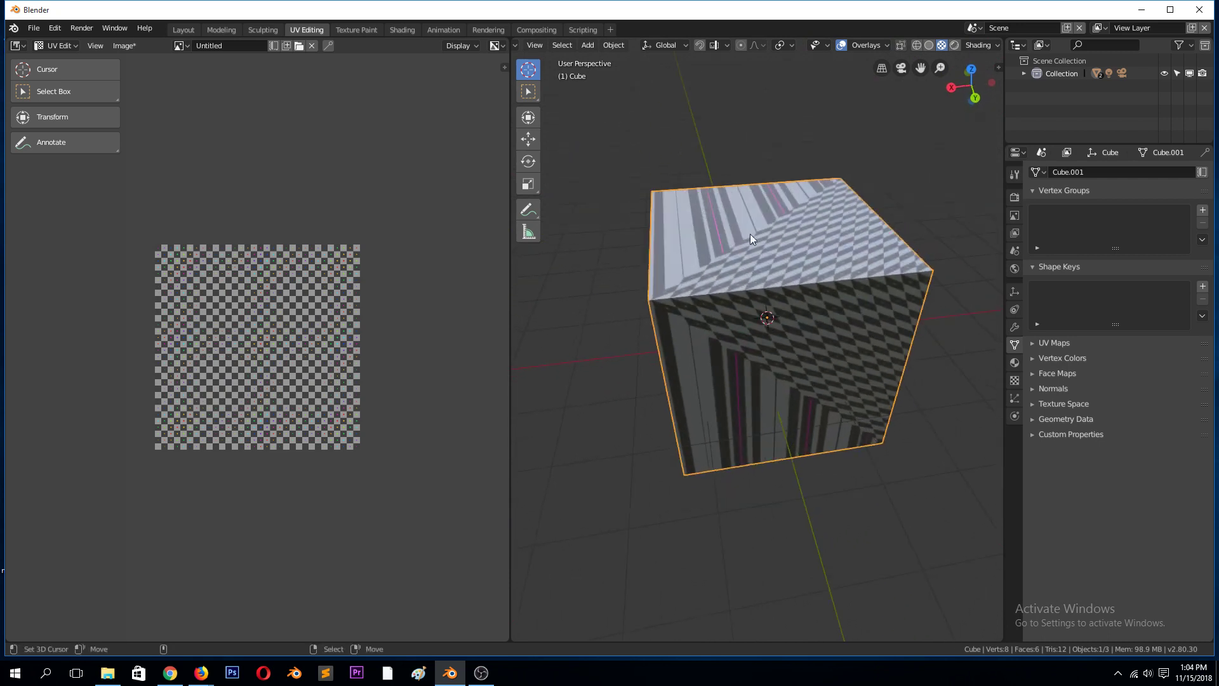
In Edit Mode, mark the edge between the top face and the front-left face as a seam, then unwrap the whole cube.
key(Tab)
click(786, 290)
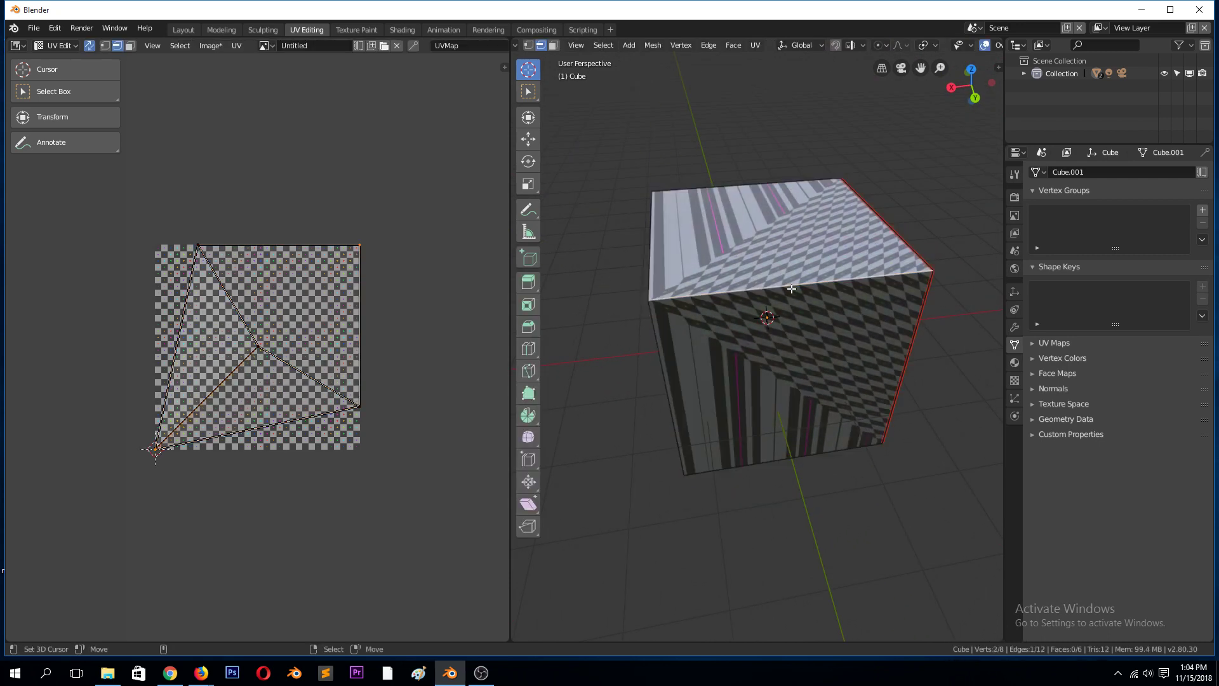
middle_drag(786, 291, 765, 294)
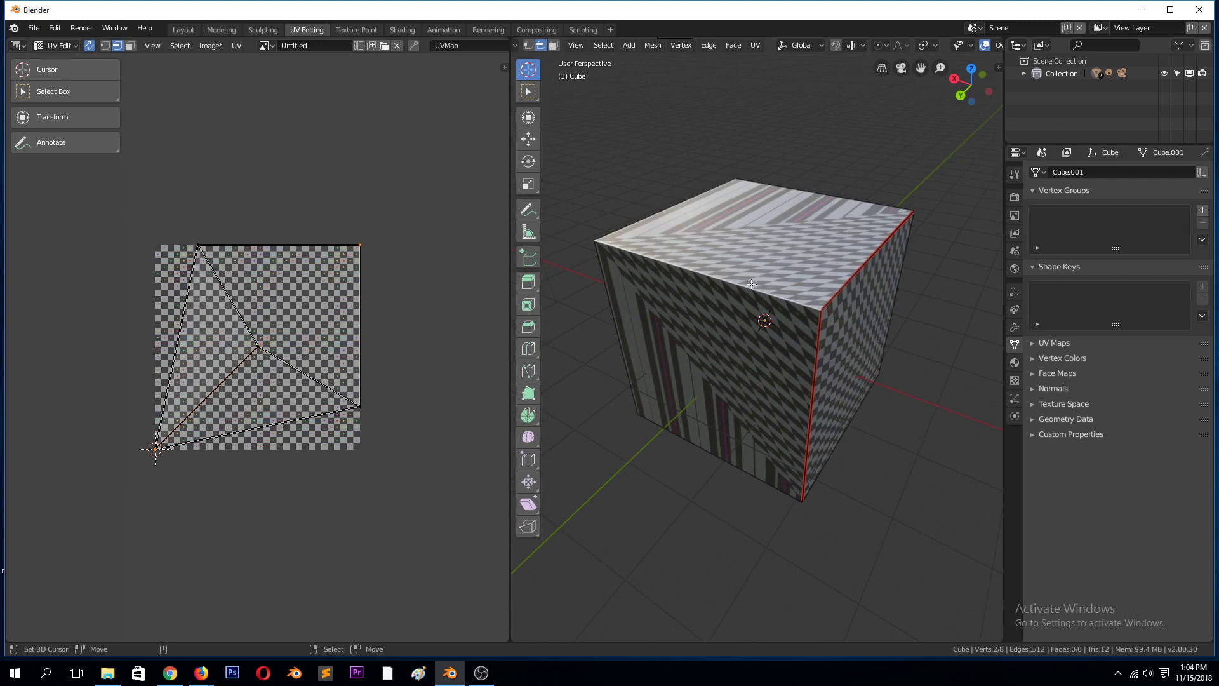
key(ctrl+e)
click(752, 283)
key(a)
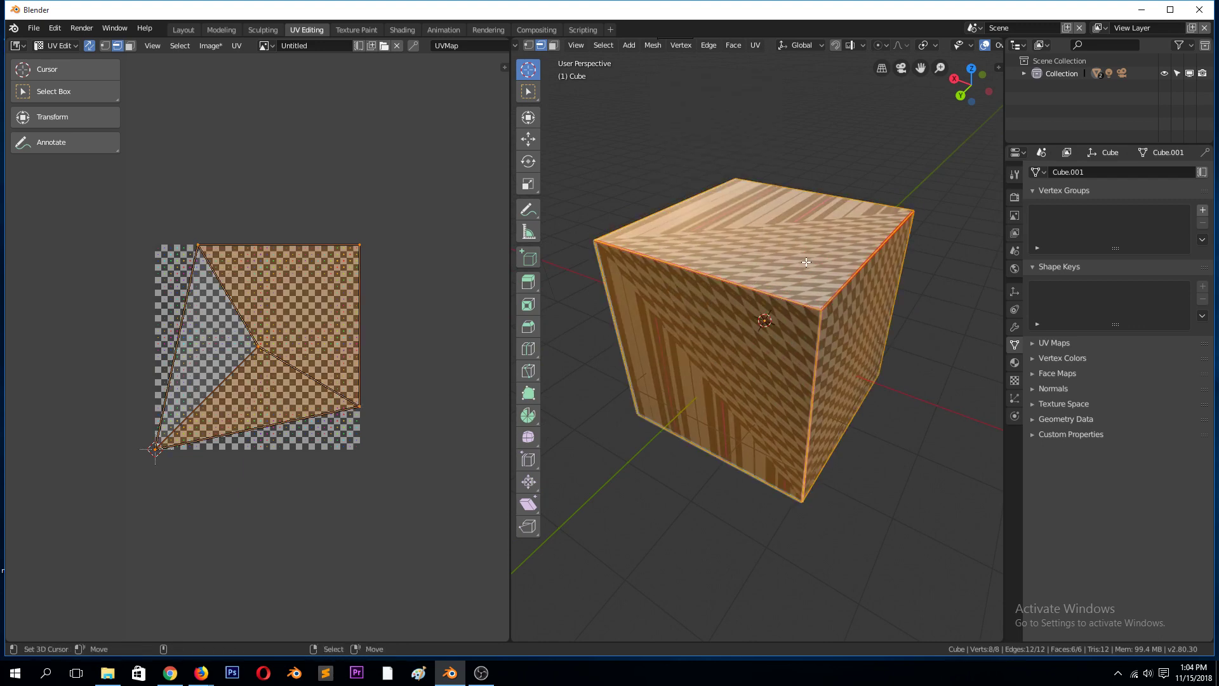
key(u)
click(806, 262)
key(alt+a)
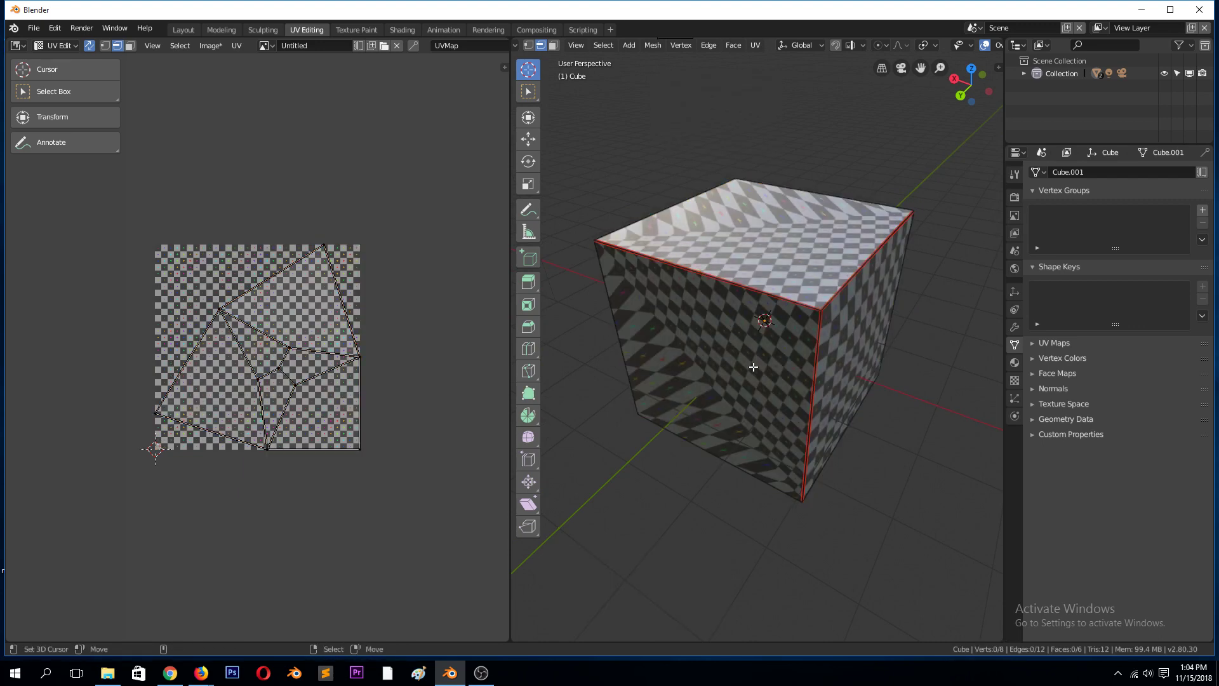
Mark the bottom edge of the same side face as a seam and unwrap the whole cube again.
middle_drag(694, 326, 751, 364)
middle_drag(750, 316, 783, 270)
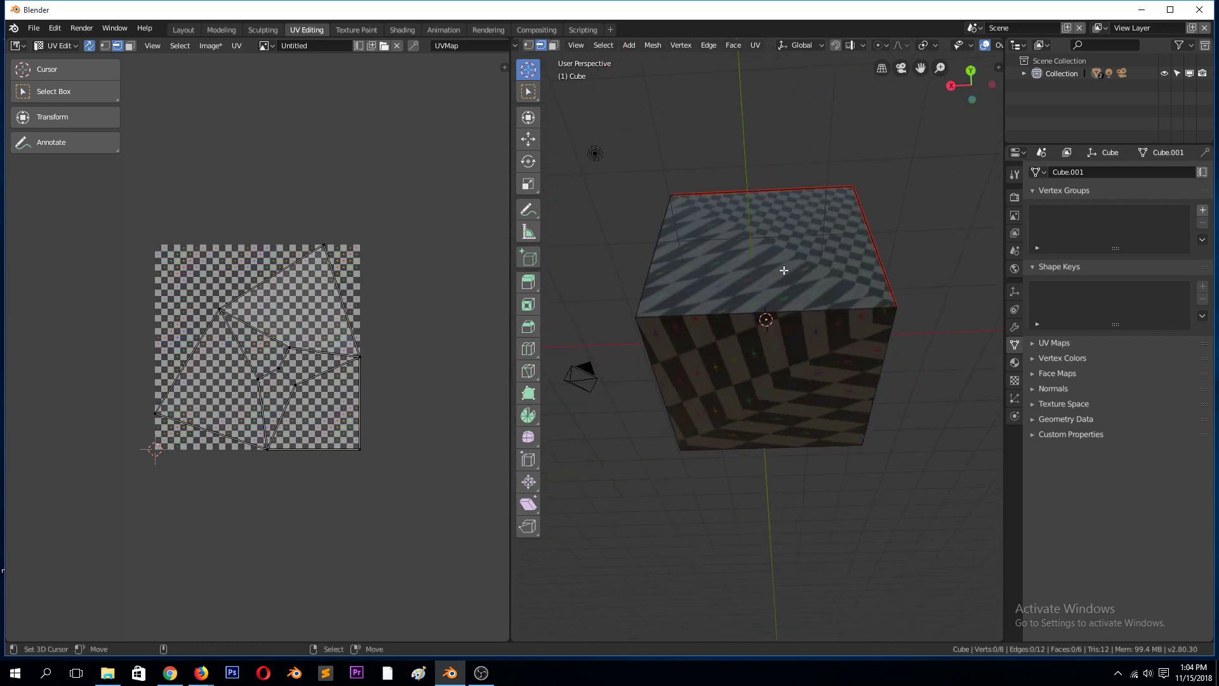
click(771, 306)
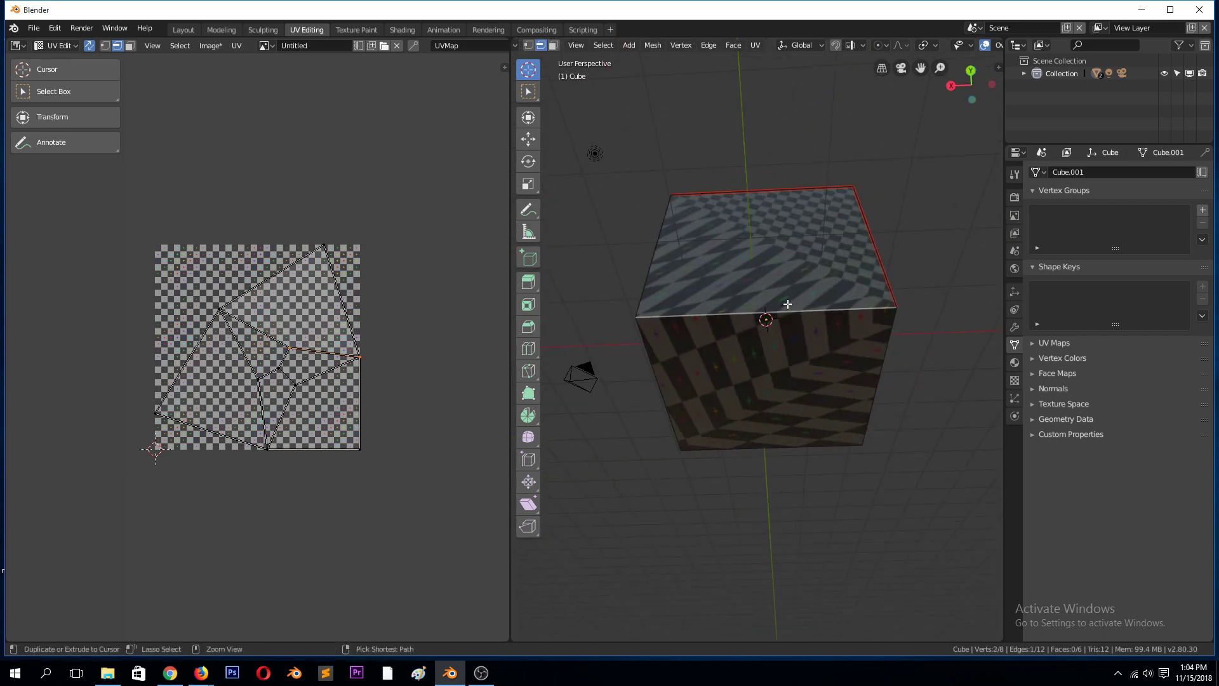
key(ctrl+e)
click(787, 303)
key(a)
key(u)
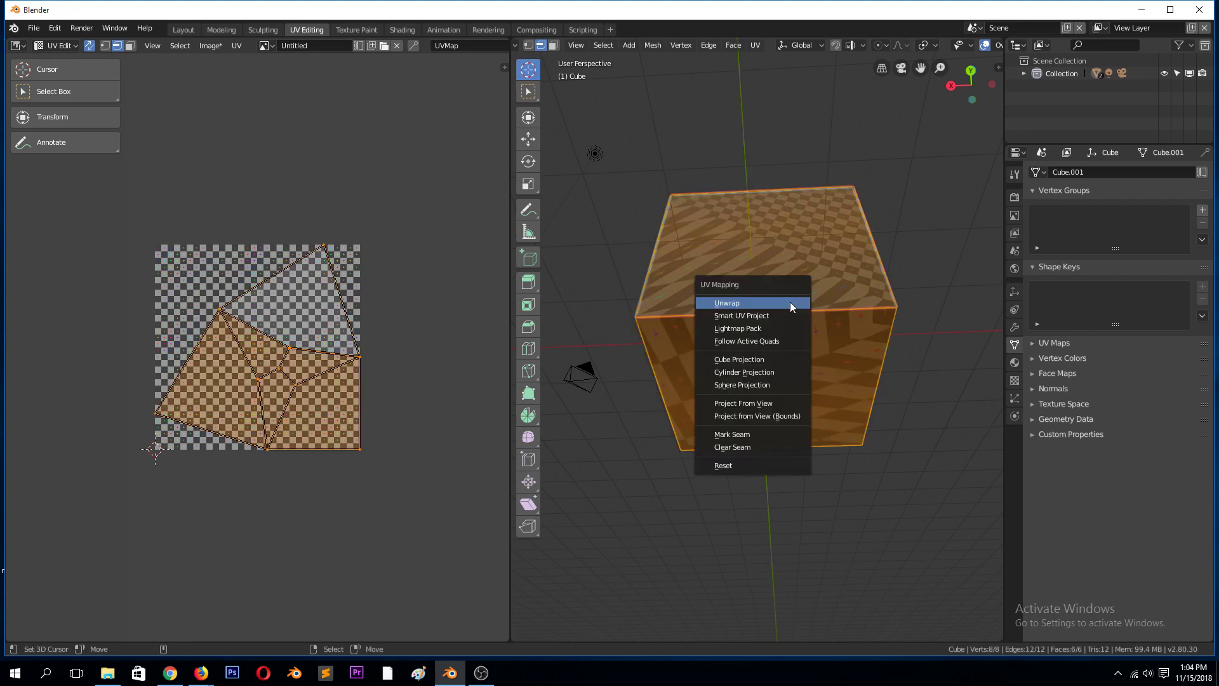
click(790, 302)
Mark the edge between the top face and the front-right side face as a seam, then unwrap the whole cube.
middle_drag(790, 303, 723, 334)
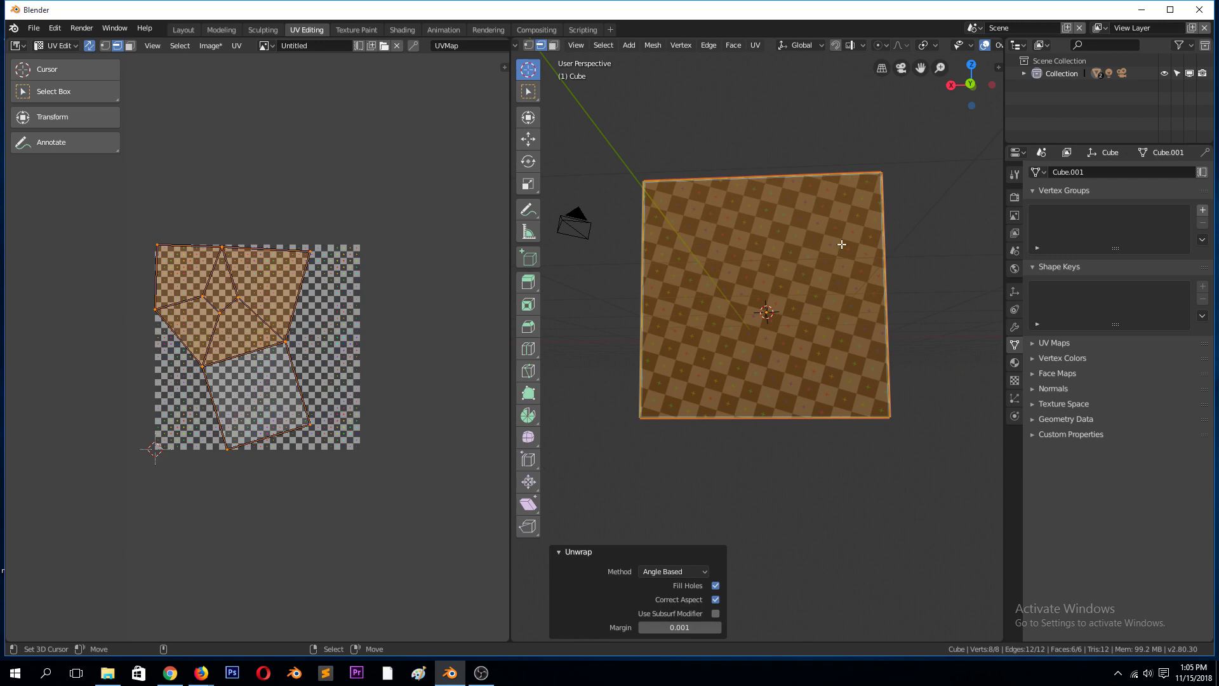
middle_drag(841, 245, 517, 227)
key(alt+a)
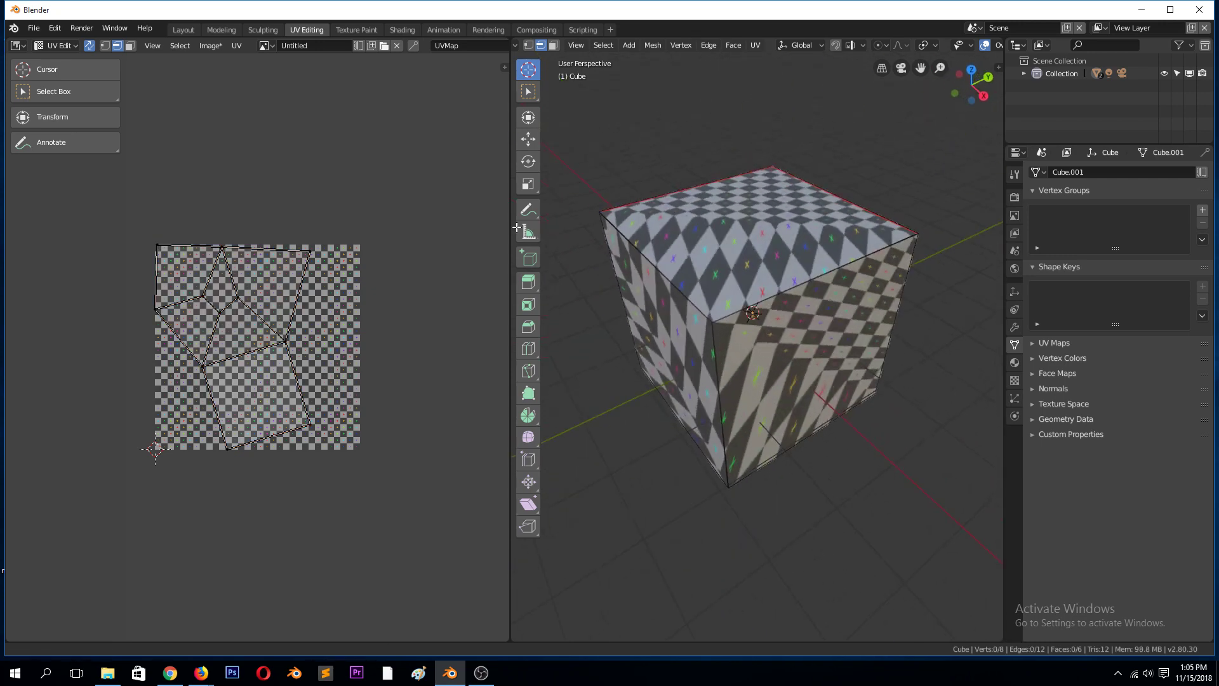
click(794, 282)
key(ctrl+e)
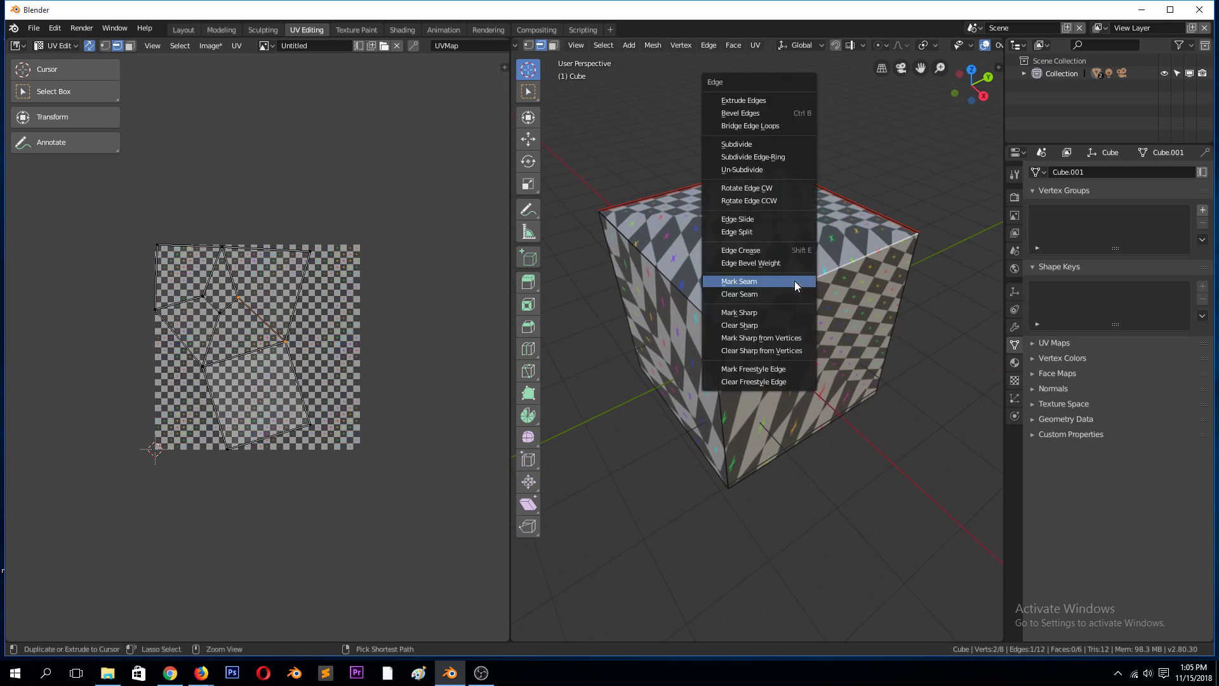
click(794, 280)
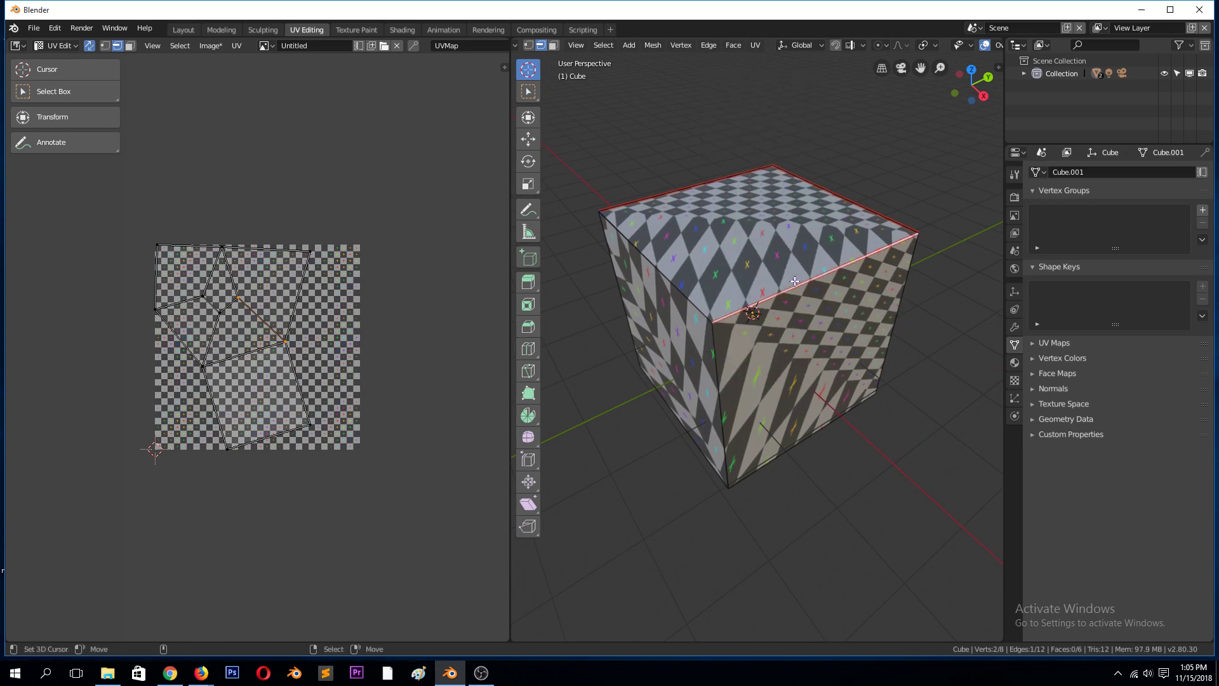
key(a)
key(u)
click(869, 245)
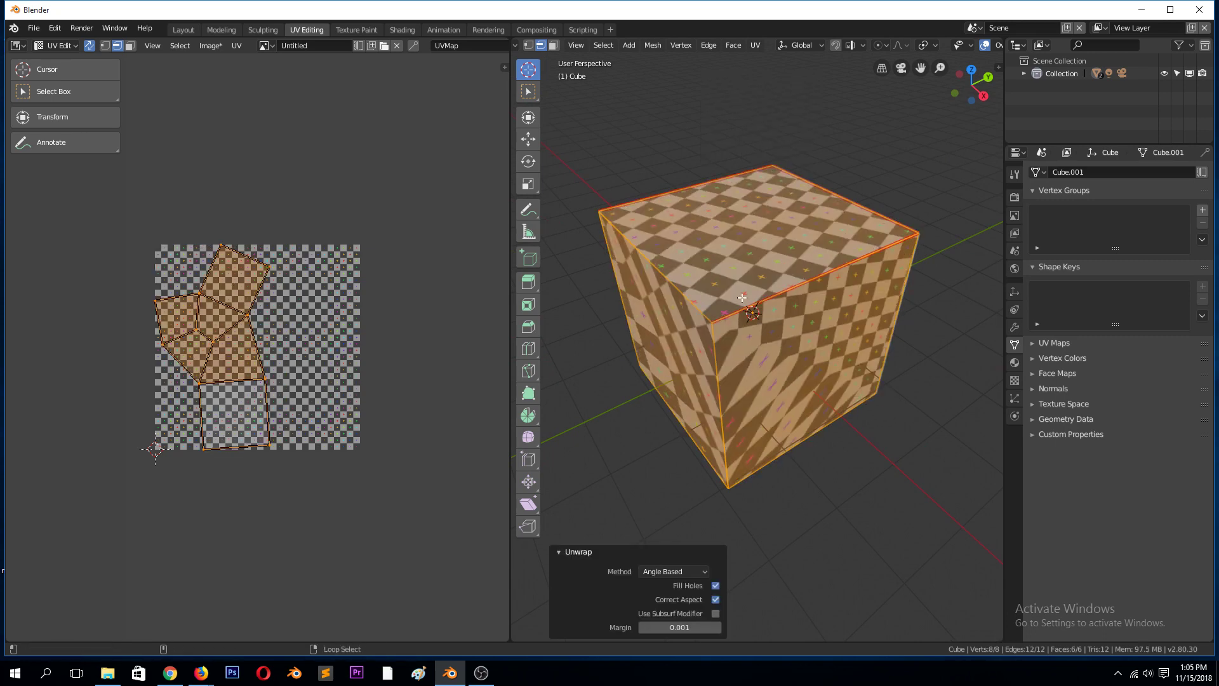
In the UV Editor, mark an edge of the small distorted face in the layout as a seam, then unwrap the whole cube again.
key(alt+a)
middle_drag(635, 337, 685, 313)
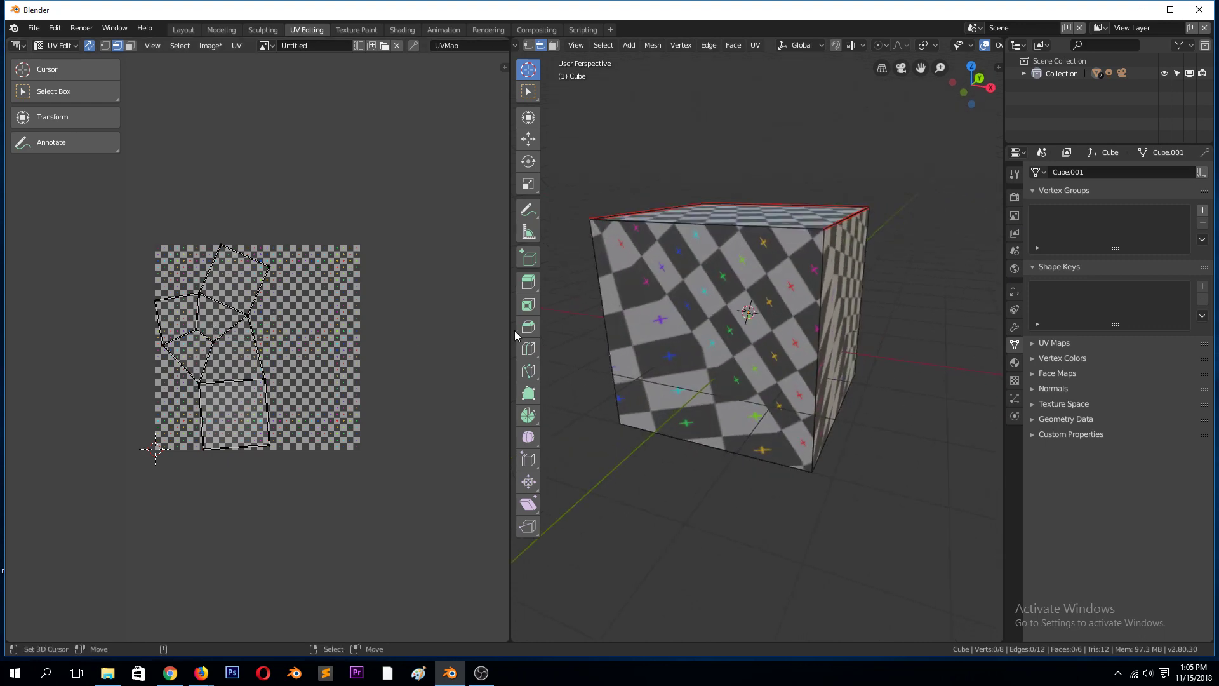
scroll(195, 359, up, 2)
scroll(195, 359, down, 1)
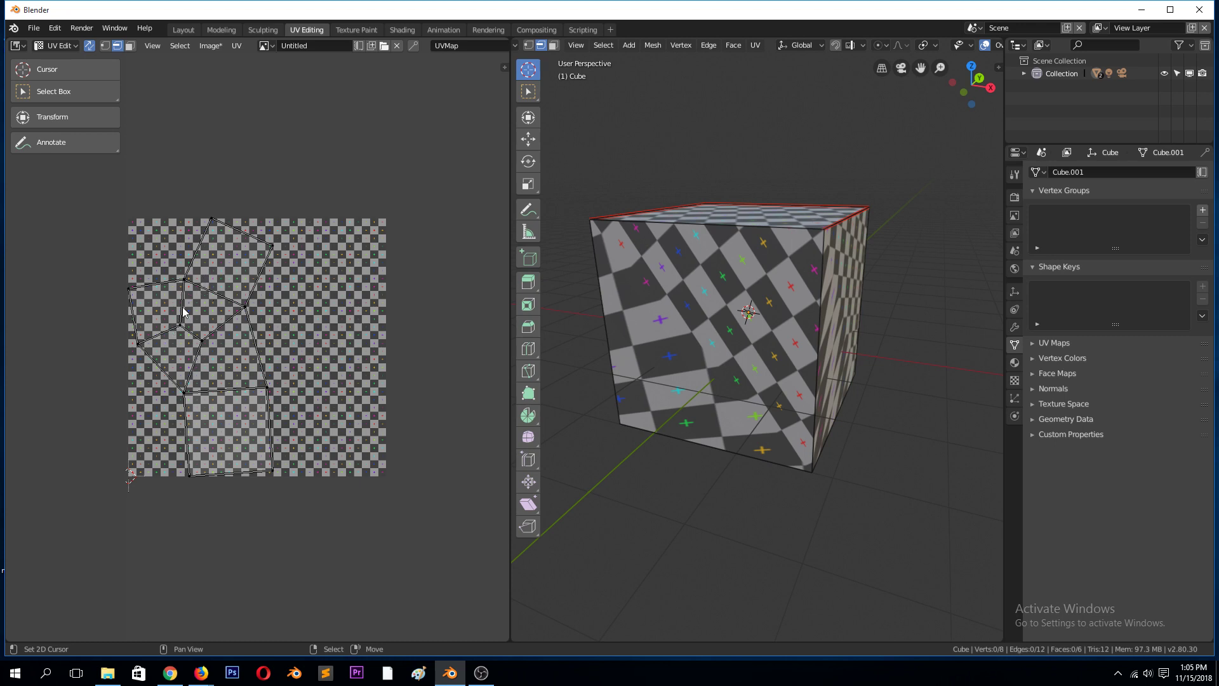
right_click(155, 336)
key(ctrl+l)
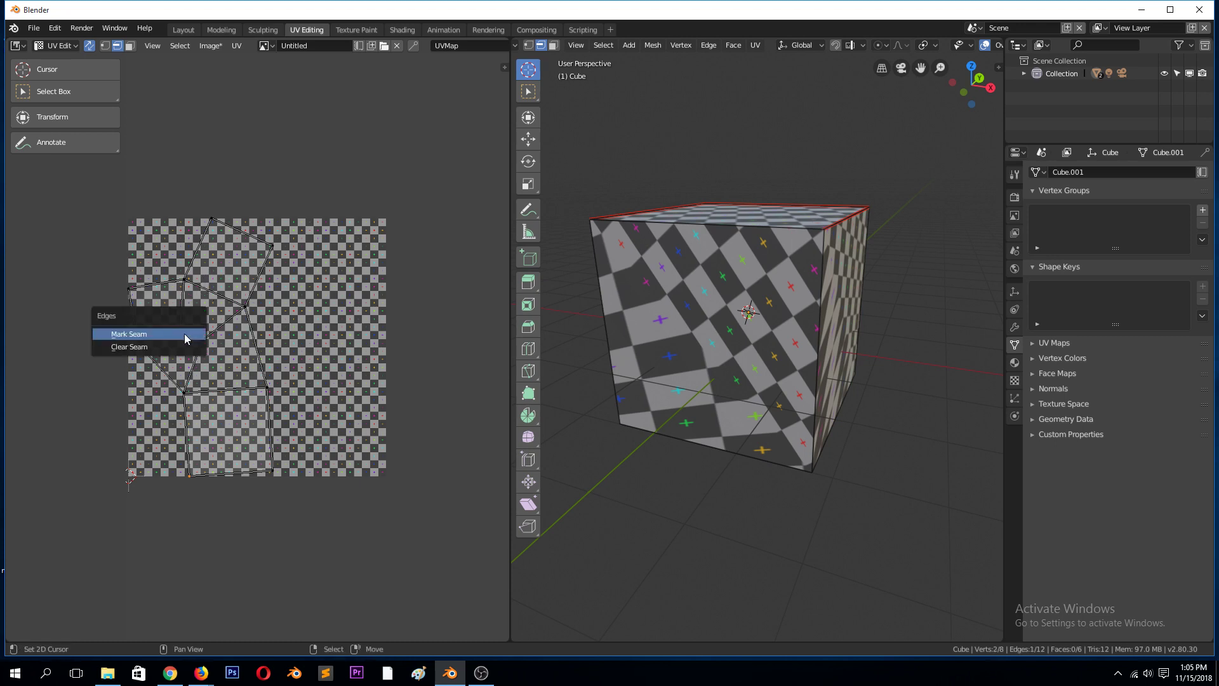
click(185, 337)
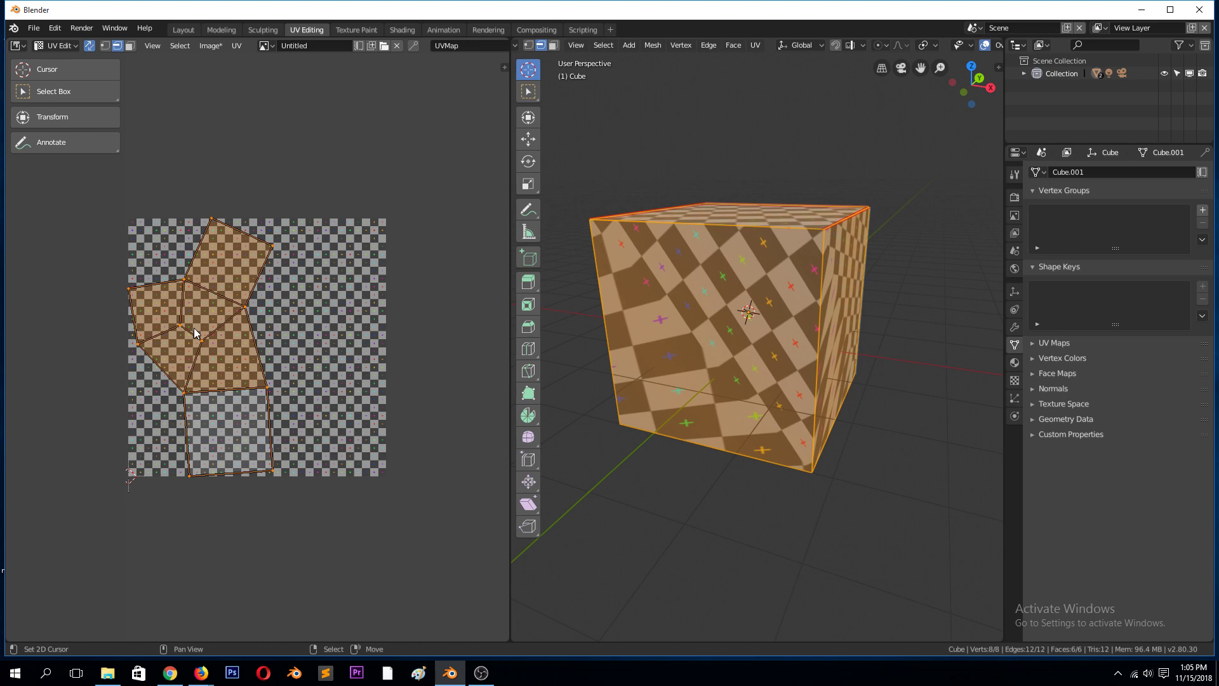
key(e)
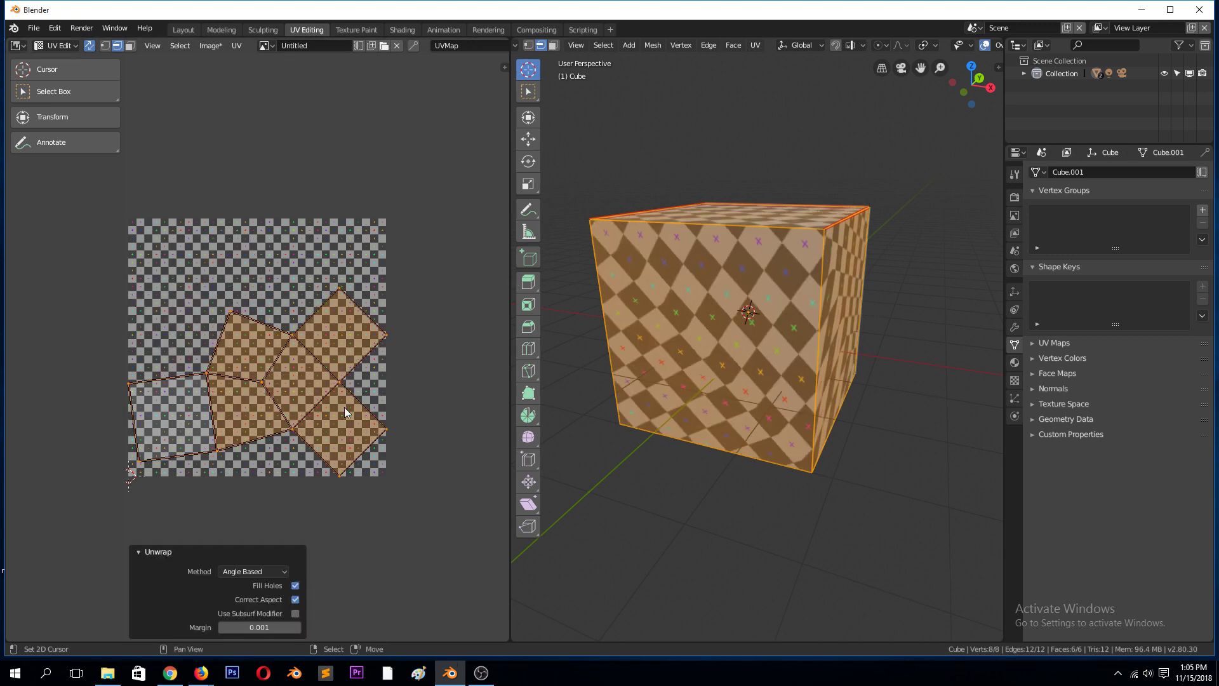
Mark the unseamed edge between the bottom face and the lit side face as a seam and unwrap the whole cube once more.
middle_drag(740, 321, 629, 405)
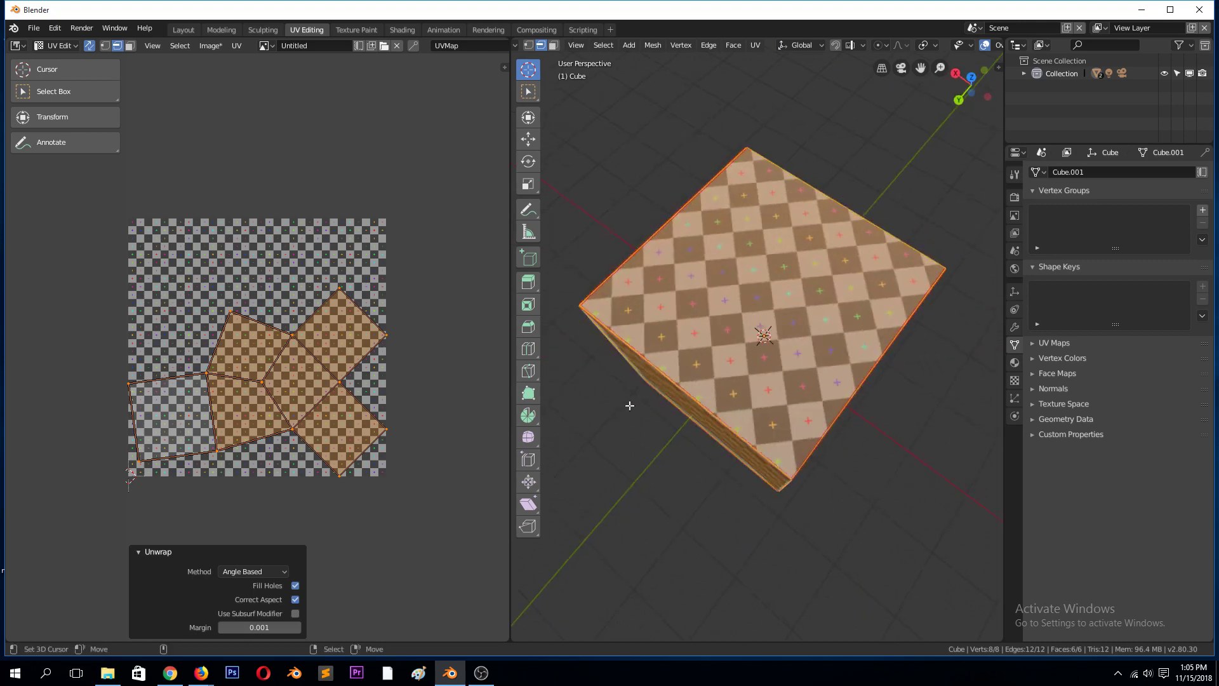
middle_drag(786, 404, 764, 288)
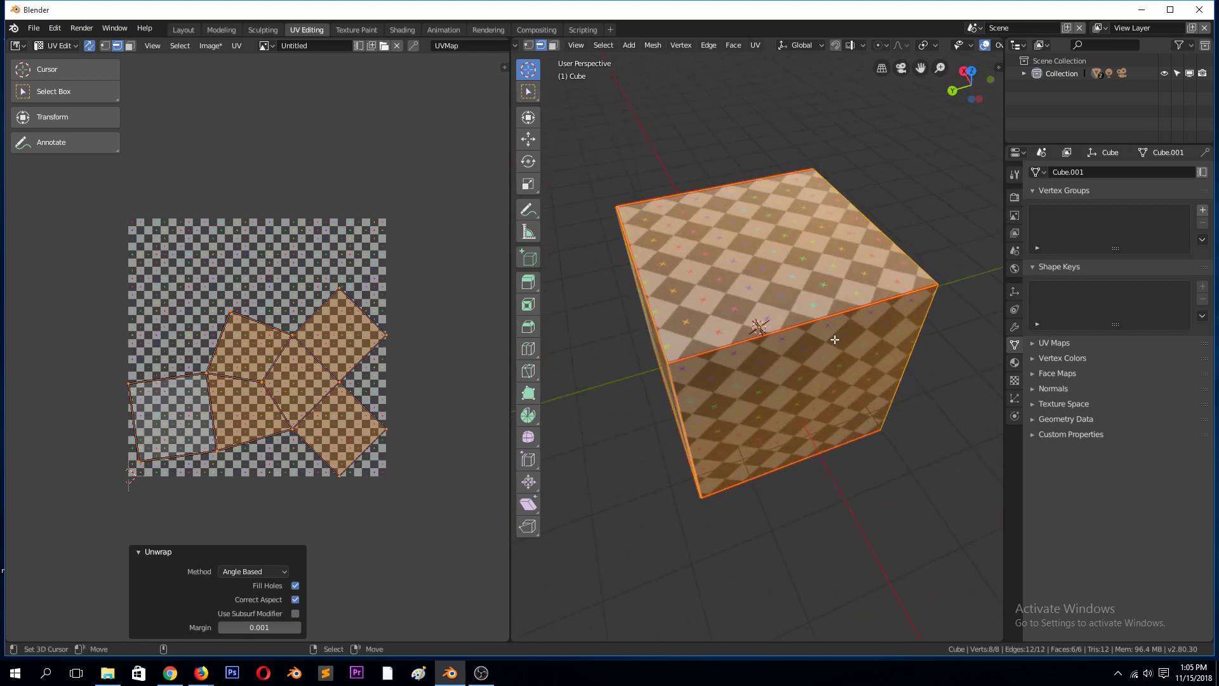
middle_drag(834, 339, 974, 254)
key(alt+a)
middle_drag(822, 270, 818, 444)
middle_drag(766, 380, 724, 346)
click(723, 346)
key(ctrl+e)
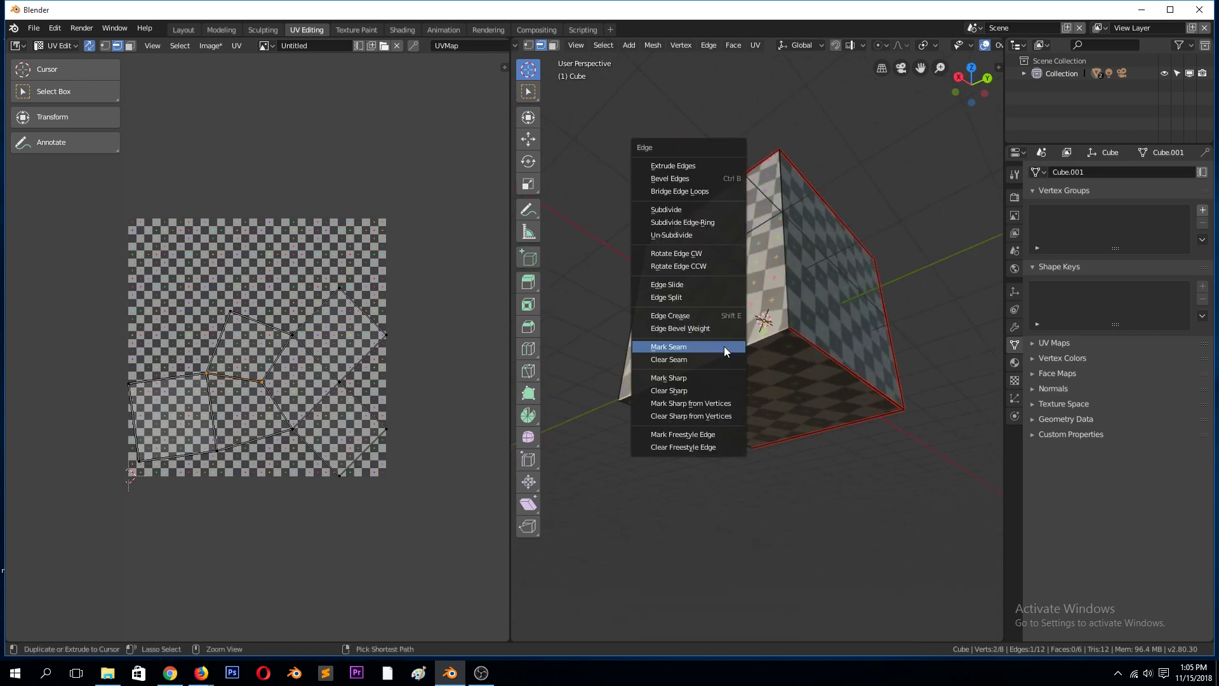
click(724, 346)
key(a)
key(u)
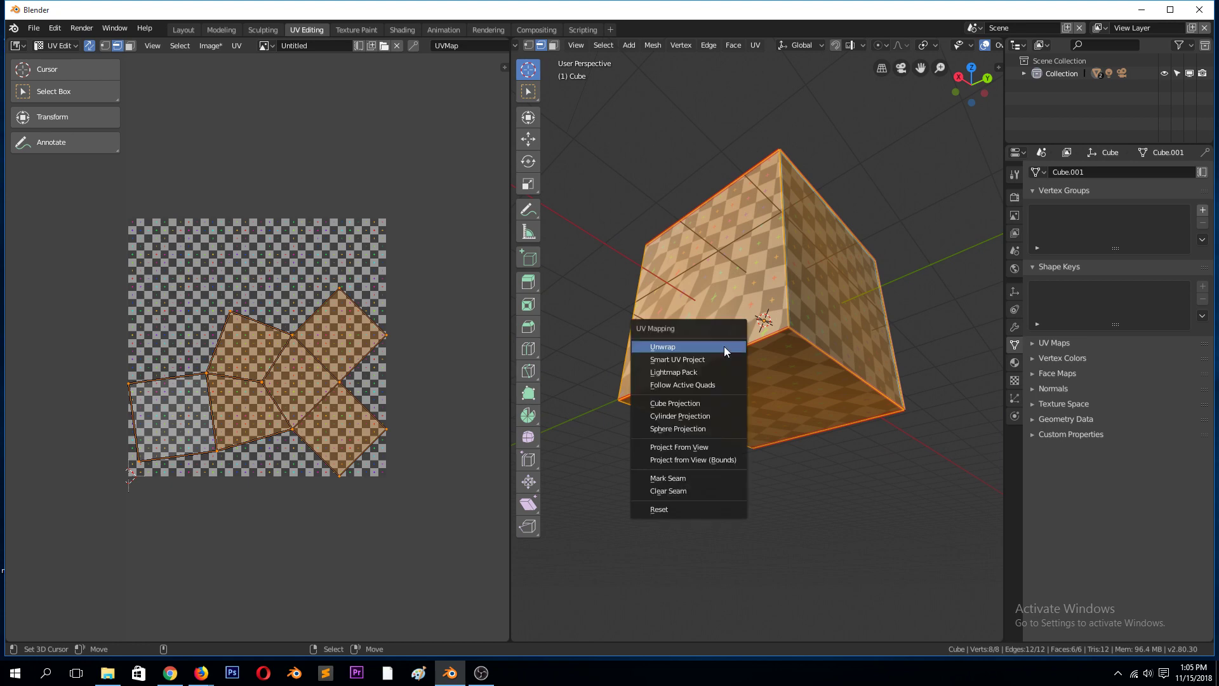
click(724, 345)
Return to Object Mode, delete the cube and add a Monkey mesh in its place.
key(alt+a)
middle_drag(740, 356, 794, 292)
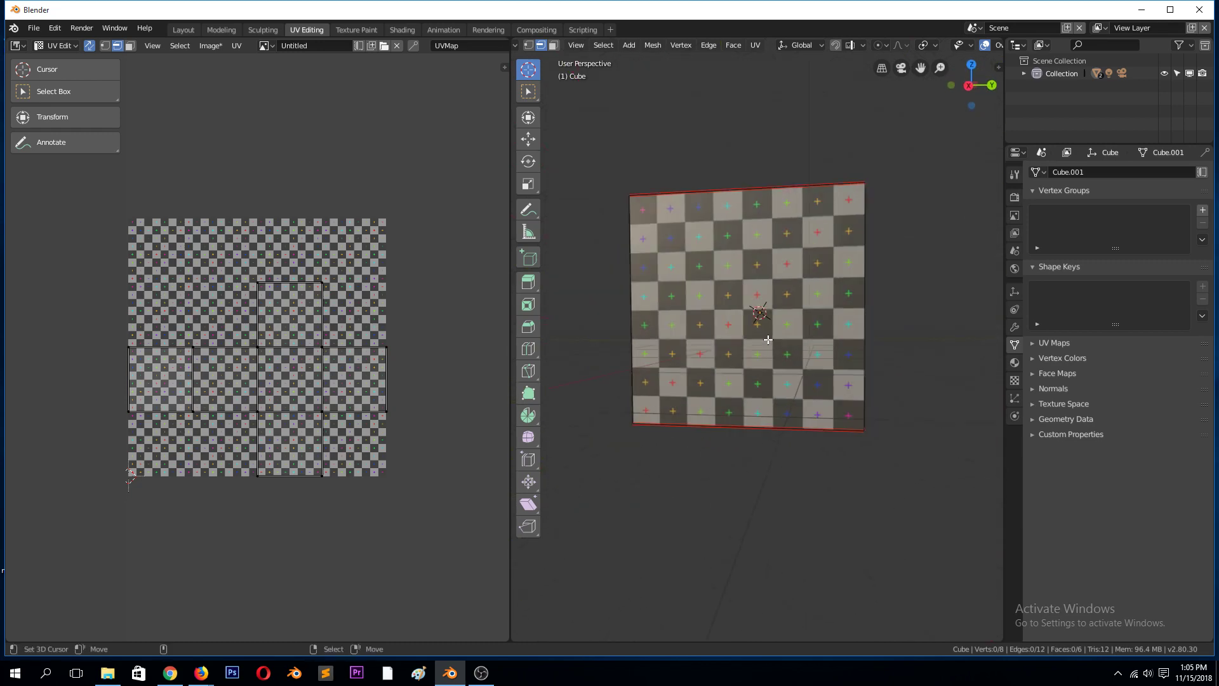
key(Tab)
key(Delete)
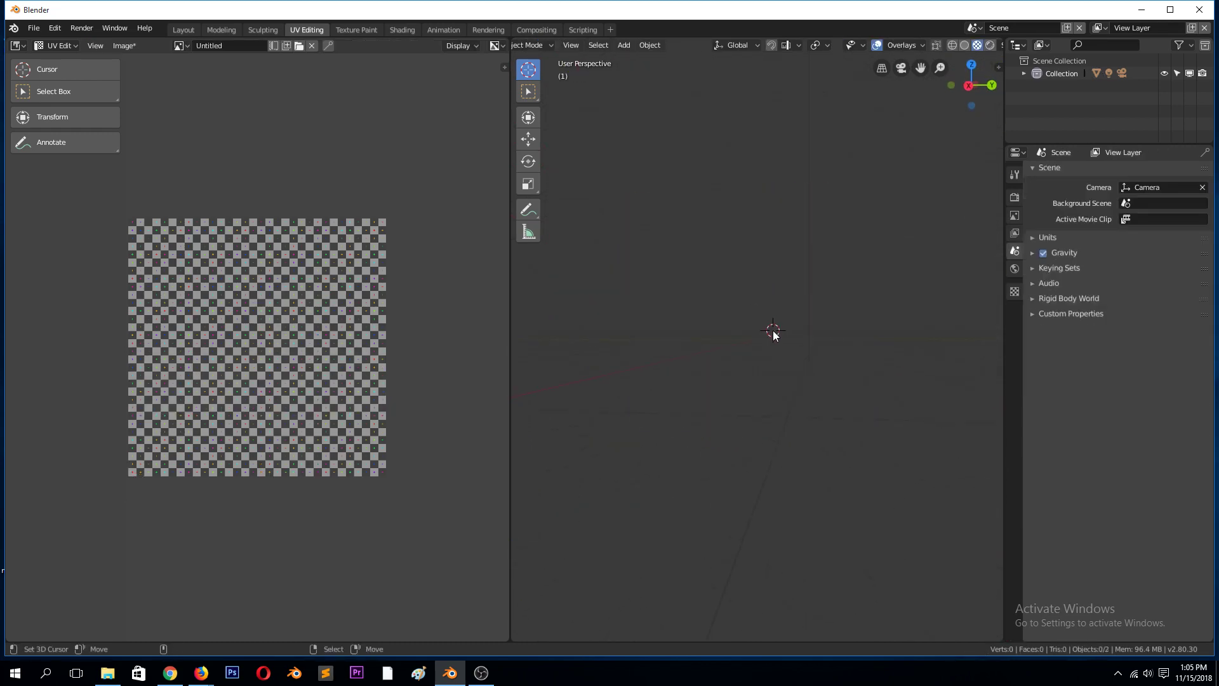
key(shift+a)
mouse_move(788, 331)
click(827, 451)
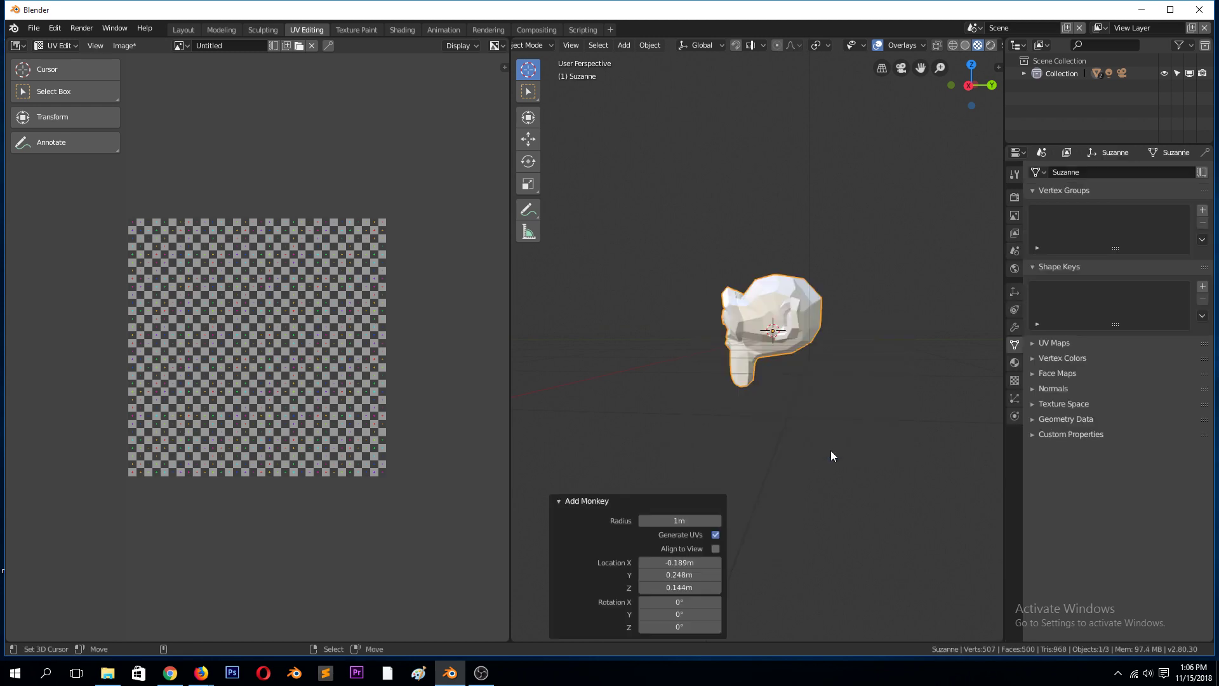
middle_drag(831, 451, 913, 310)
scroll(875, 341, up, 4)
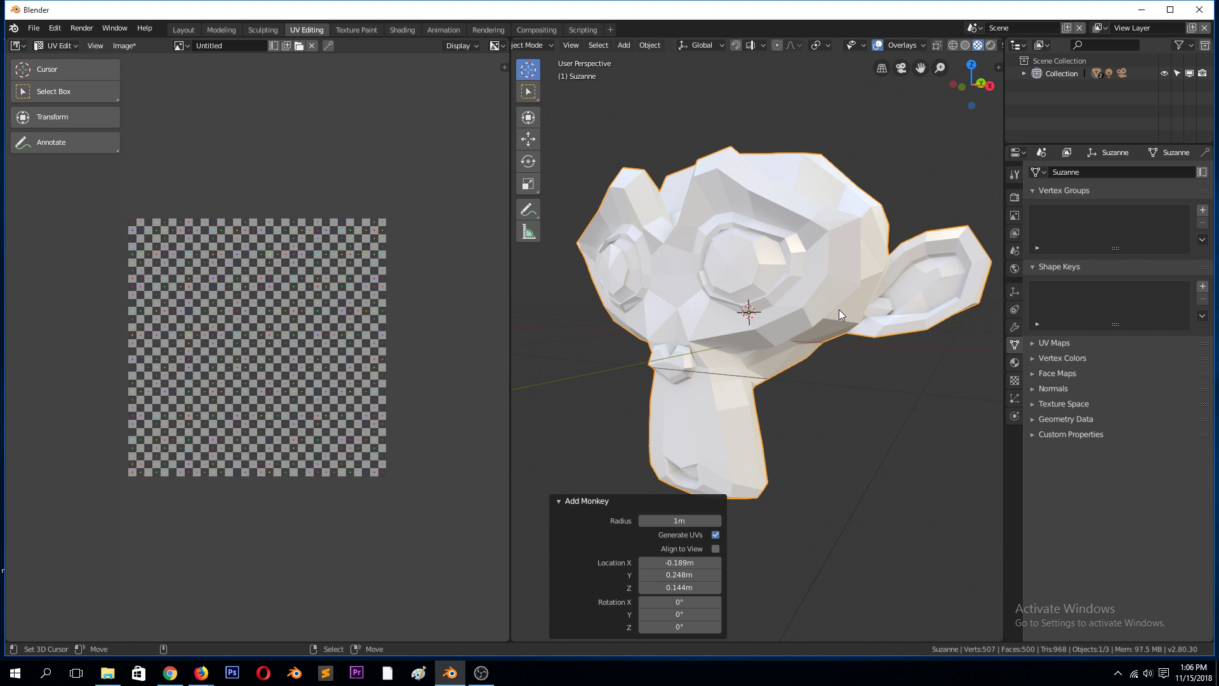
Apply a level 2 subdivision to the monkey head and shade it smooth.
right_click(830, 267)
key(ctrl)
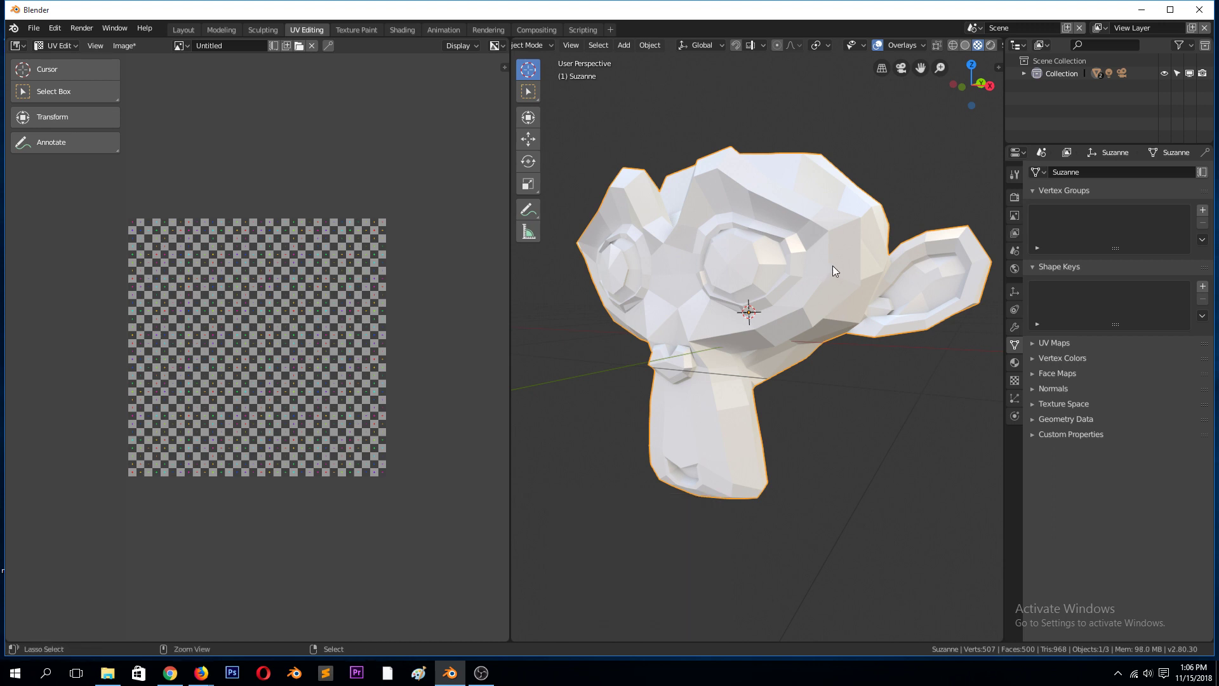
key(ctrl+2)
click(659, 45)
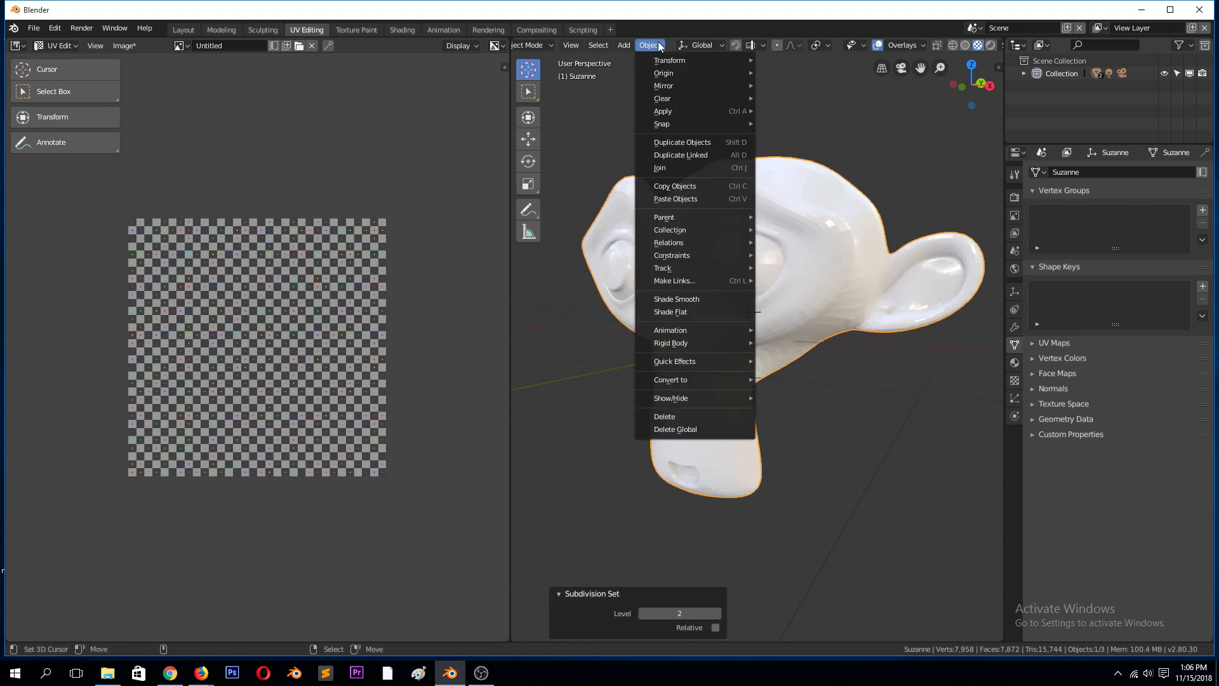
click(677, 299)
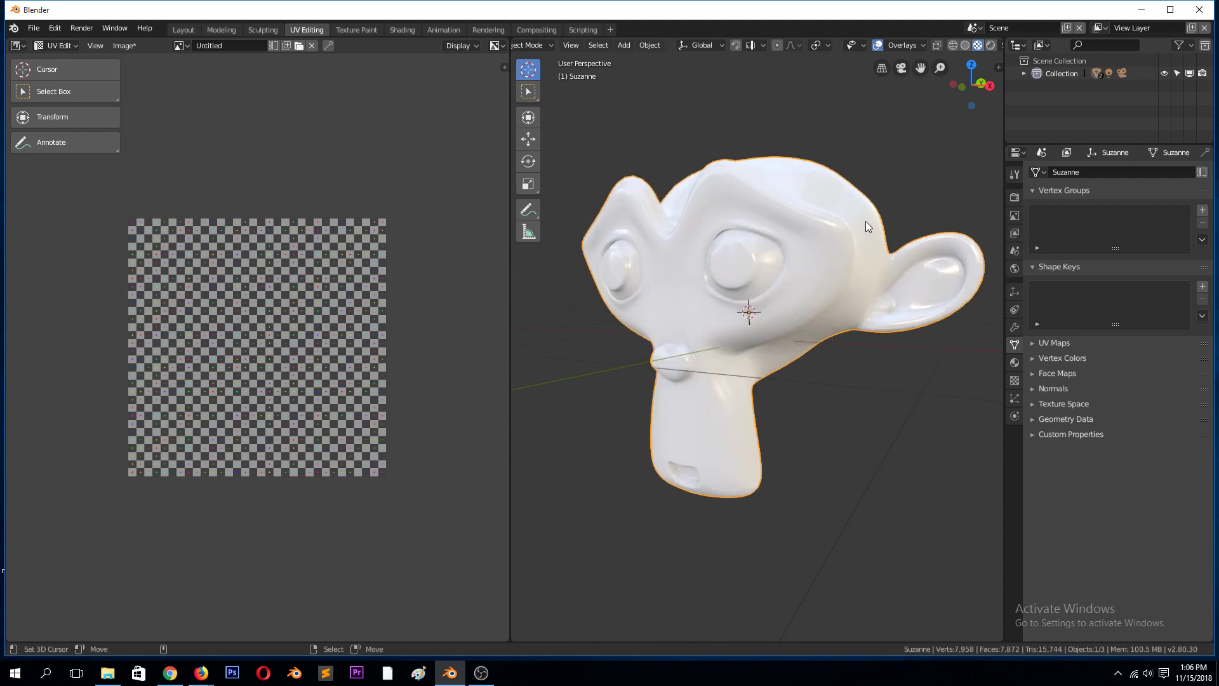
Try the existing material named Material on the monkey head.
click(1015, 362)
click(1036, 226)
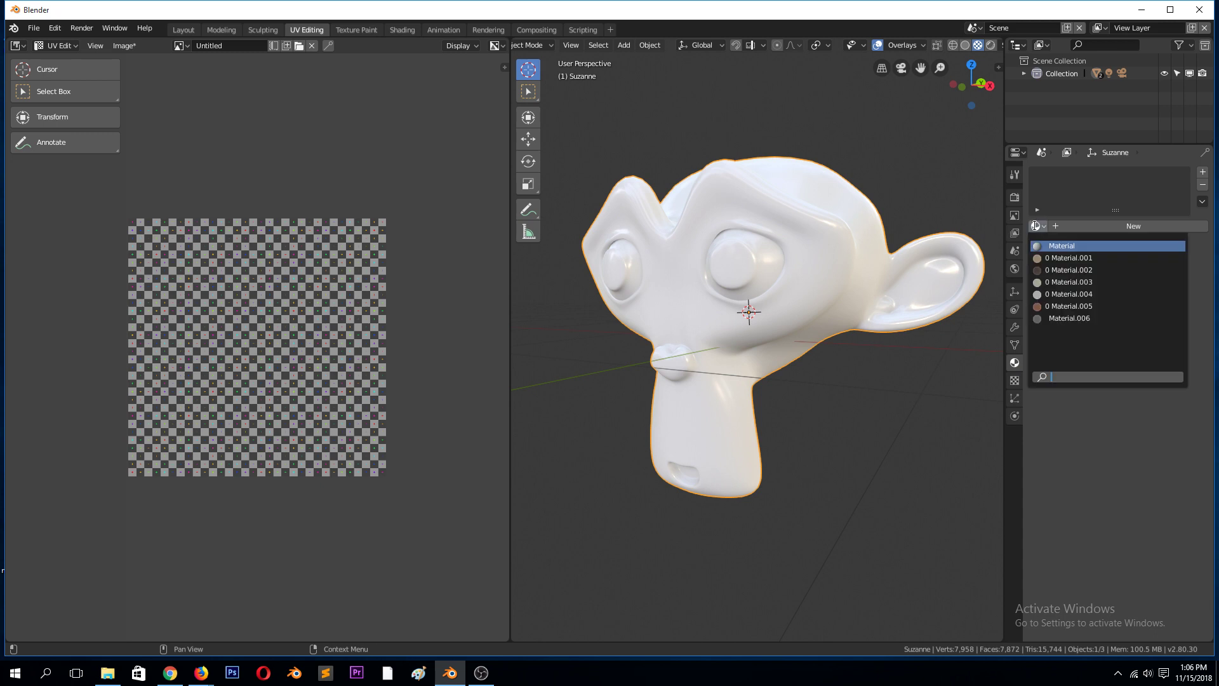
click(1053, 253)
scroll(934, 224, up, 4)
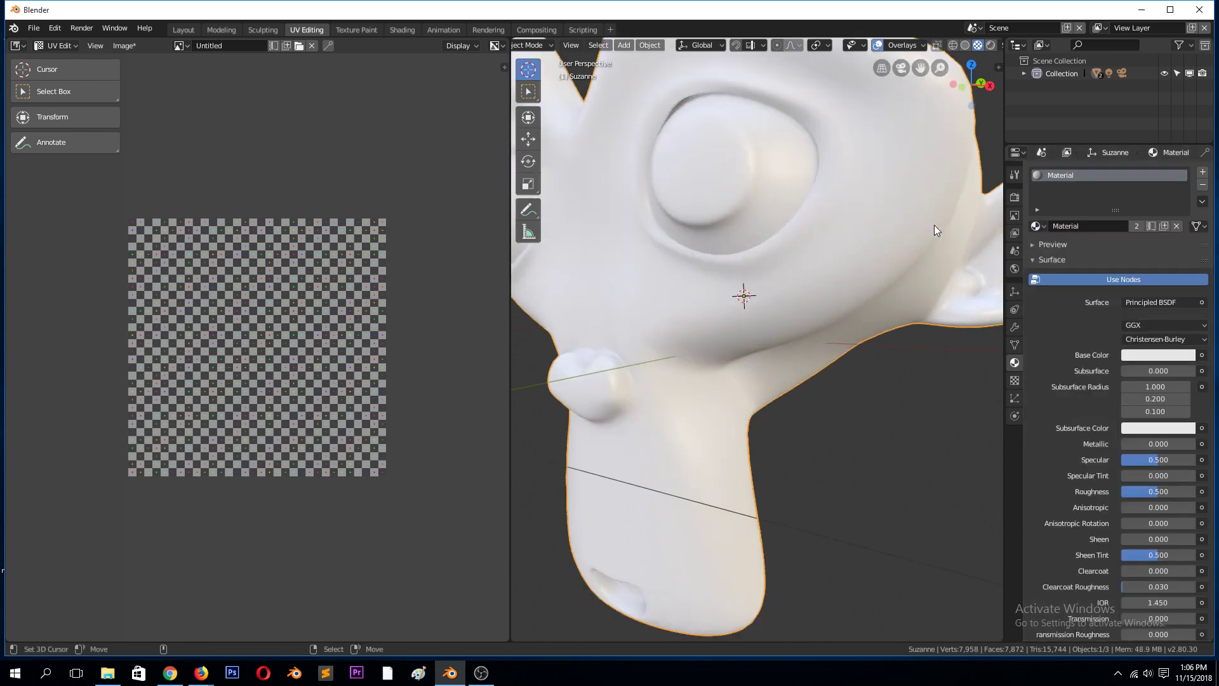
middle_drag(934, 225, 888, 294)
scroll(971, 286, down, 6)
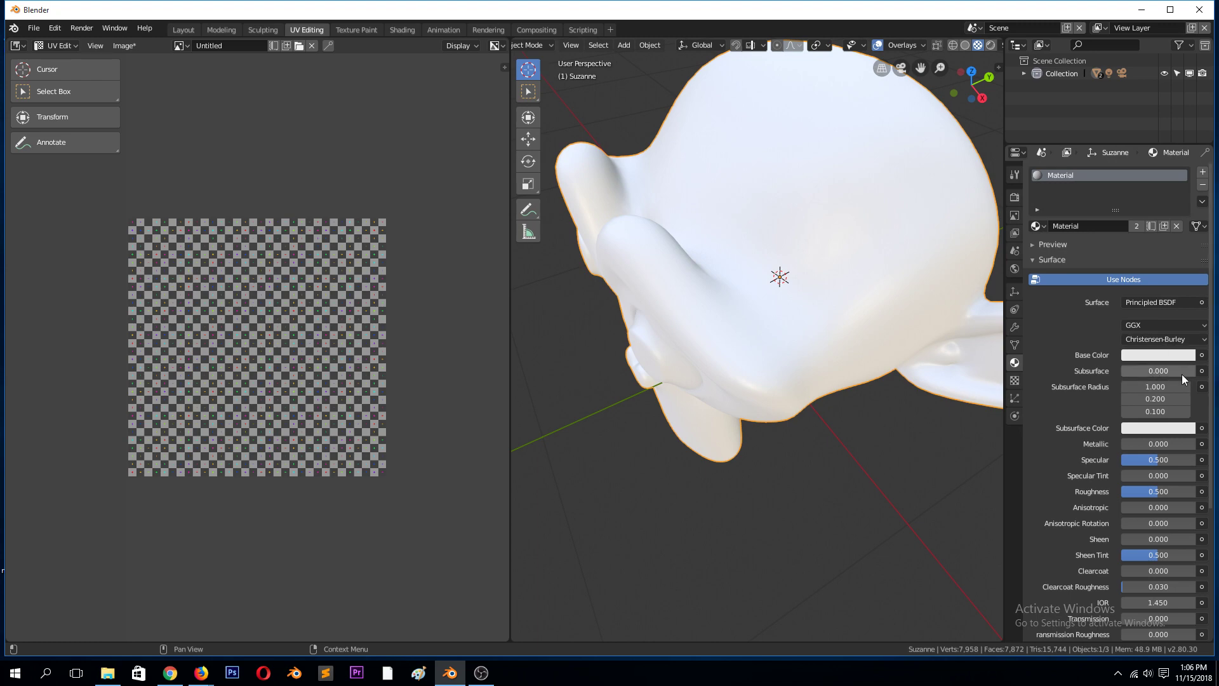
Assign the existing Material.006 with the grid texture to the monkey head.
click(1038, 226)
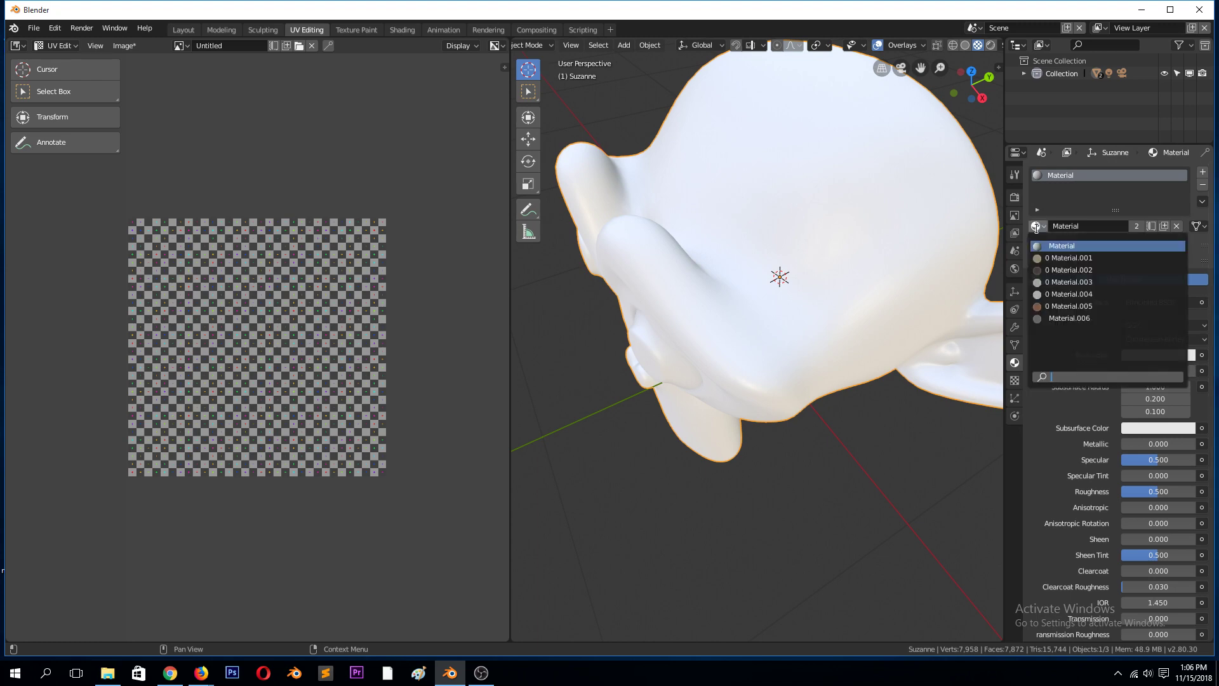
click(1055, 320)
scroll(848, 296, down, 5)
middle_drag(847, 296, 953, 222)
Examine the monkey head's default UV layout in Edit Mode and the grid texture around its surface in Object Mode.
key(Tab)
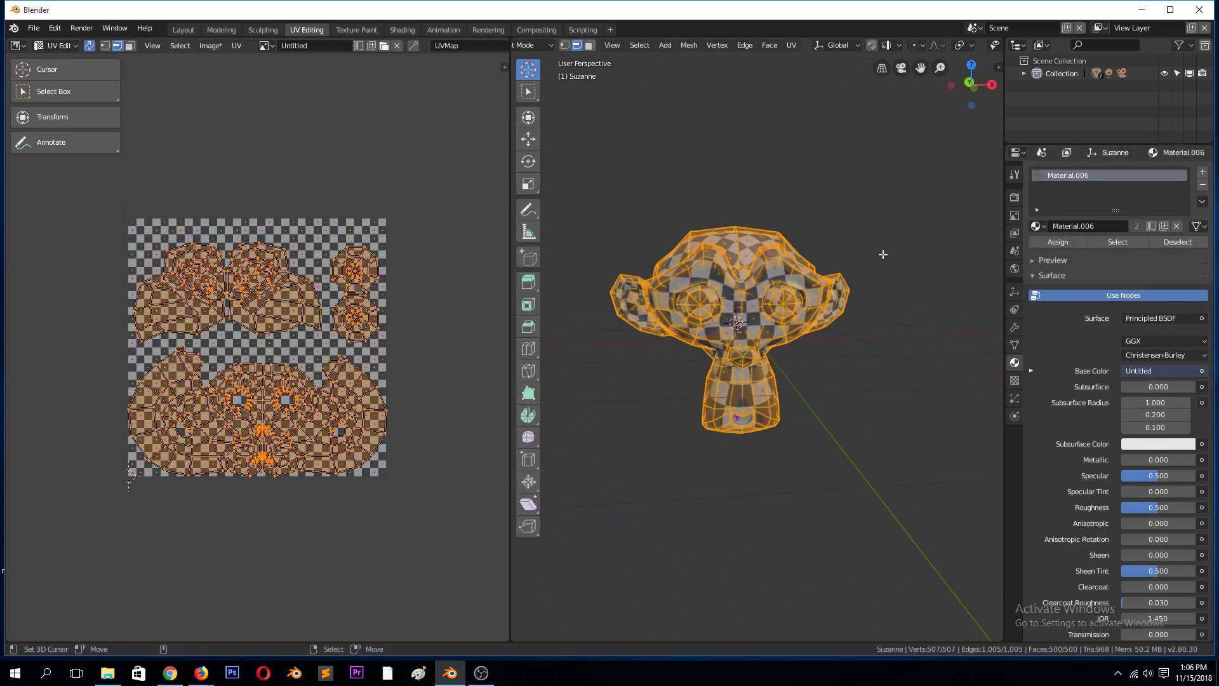
scroll(877, 261, up, 4)
middle_drag(877, 261, 838, 268)
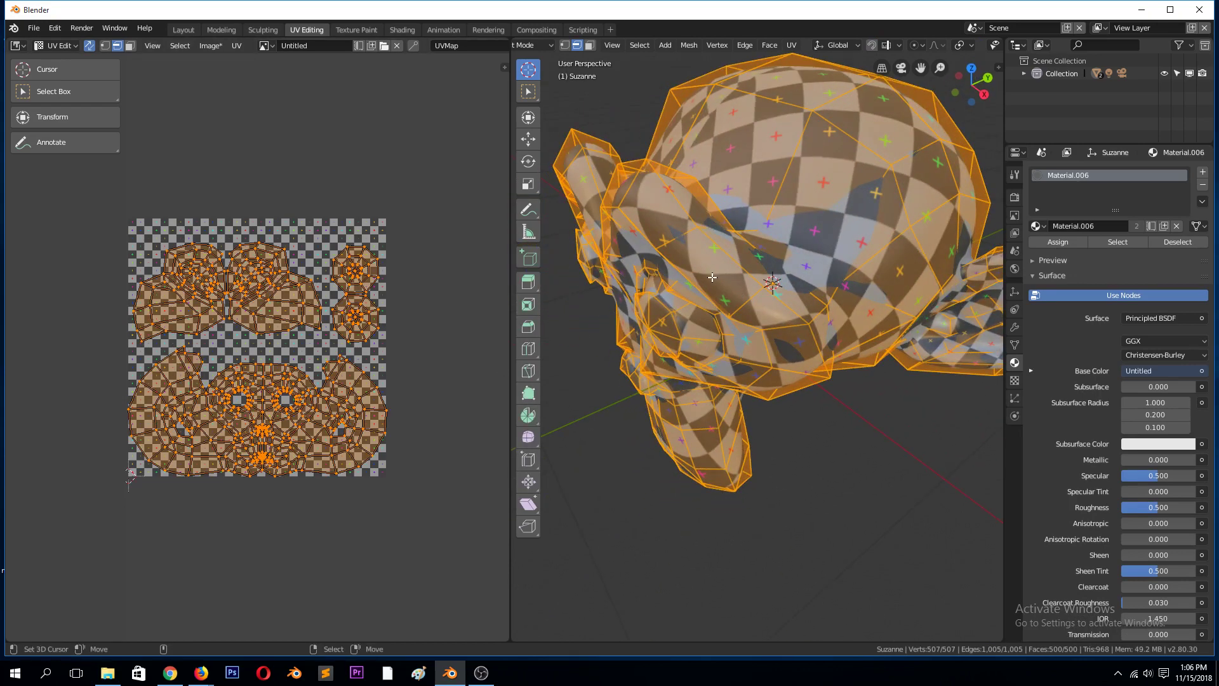
scroll(712, 277, down, 3)
key(Tab)
middle_drag(712, 277, 659, 395)
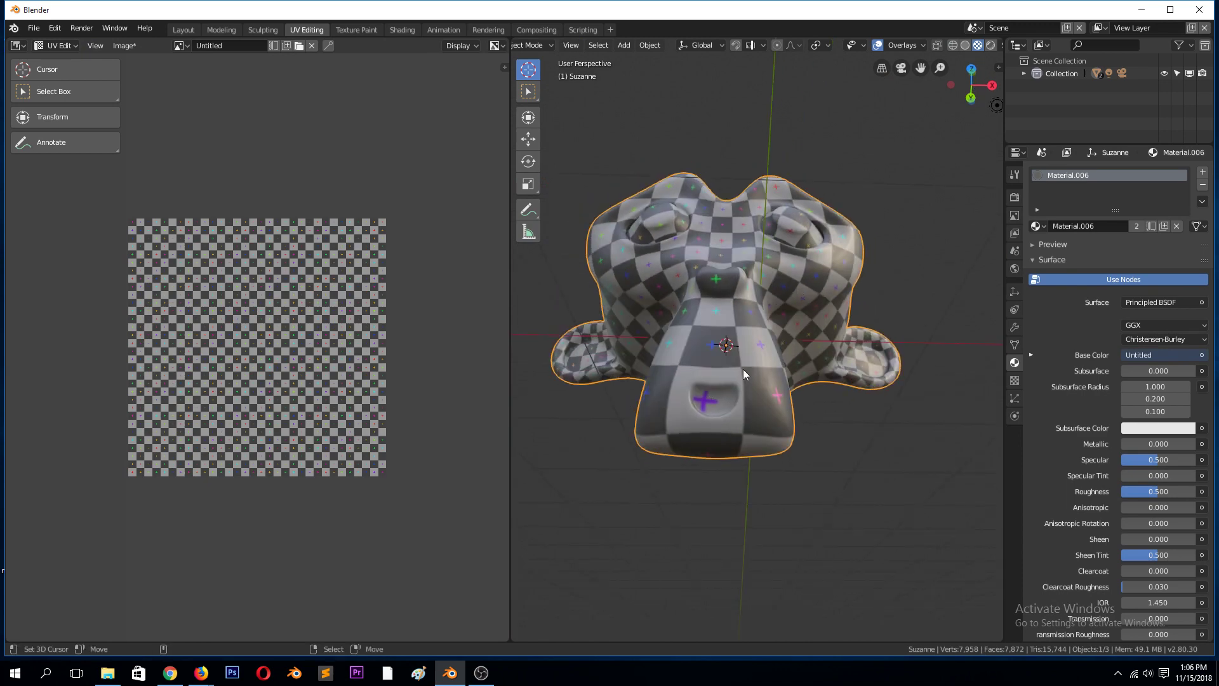
middle_drag(813, 292, 859, 352)
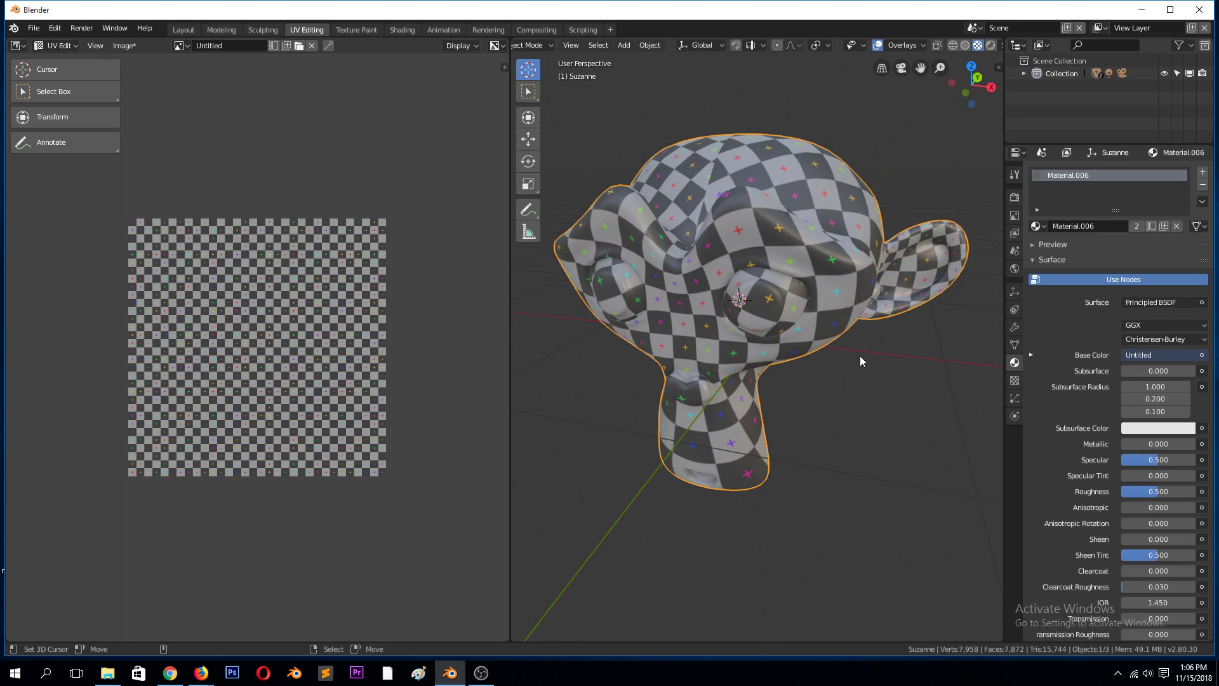
middle_drag(786, 471, 828, 328)
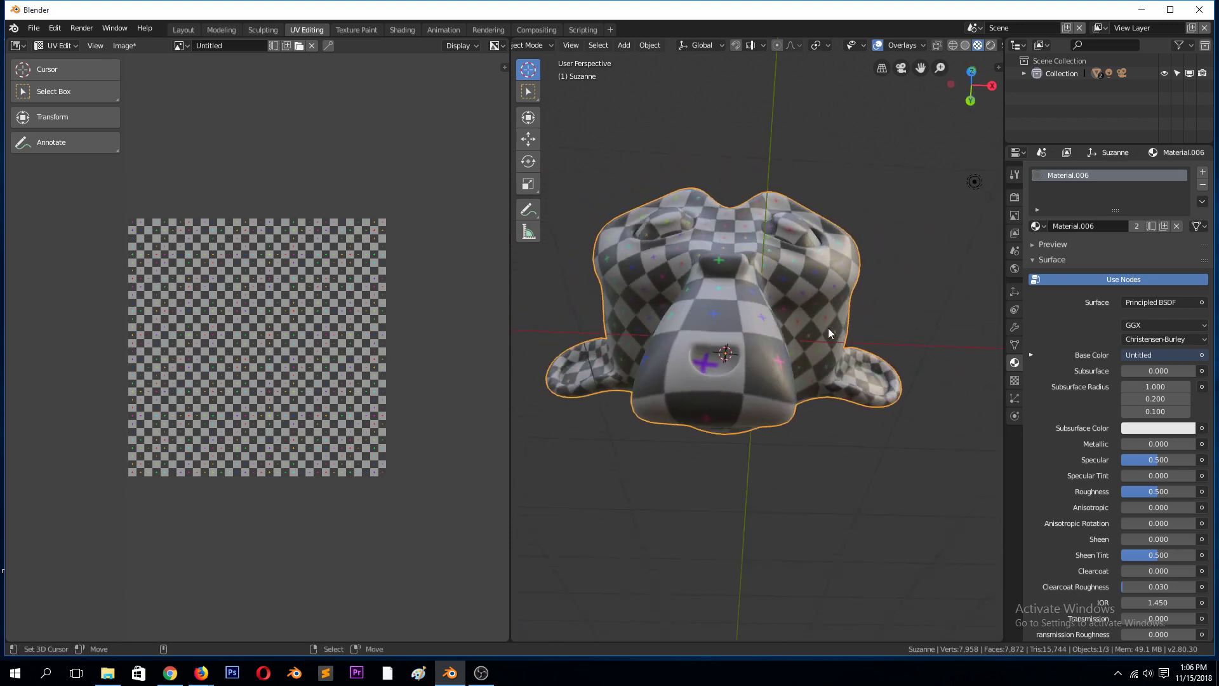
middle_drag(679, 427, 619, 417)
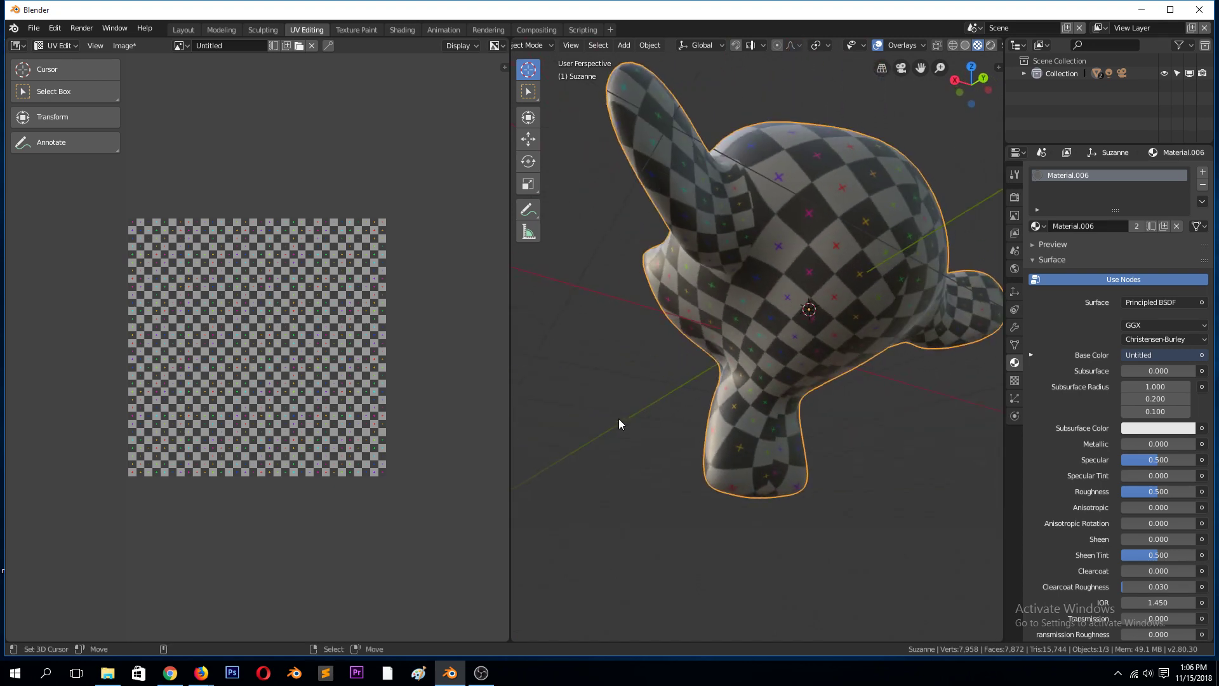
middle_drag(706, 246, 778, 284)
In Edit Mode, clear all seams from the monkey head and unwrap the entire mesh.
key(Tab)
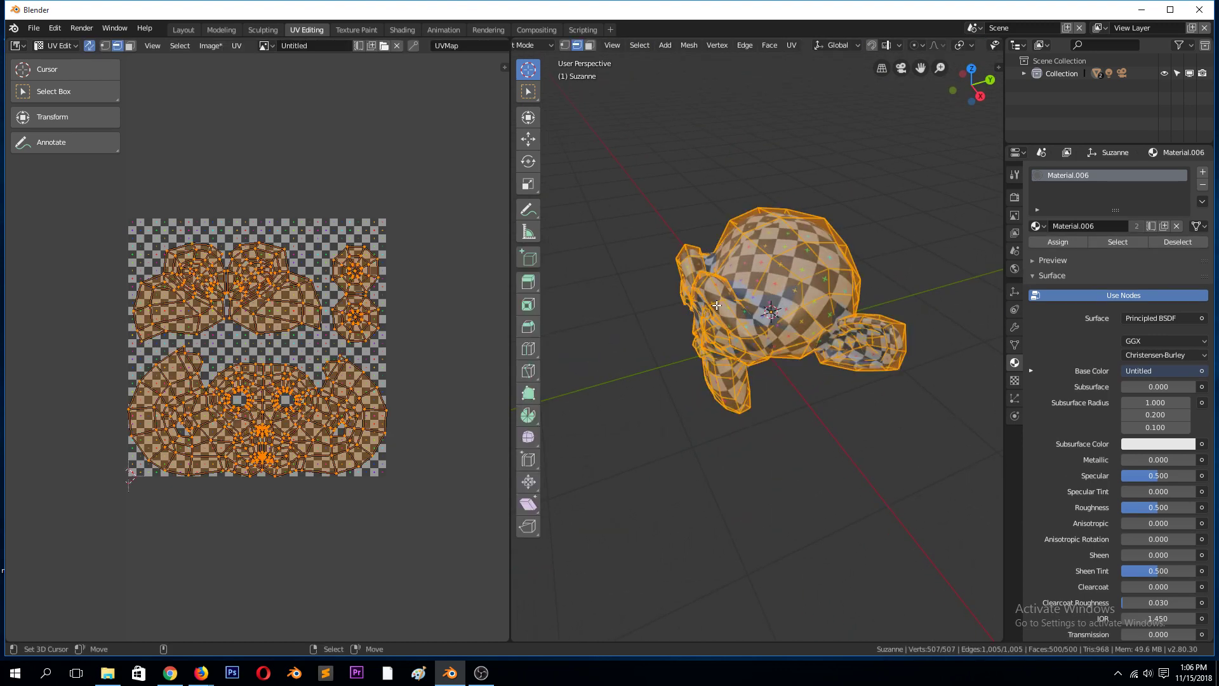
scroll(772, 258, up, 3)
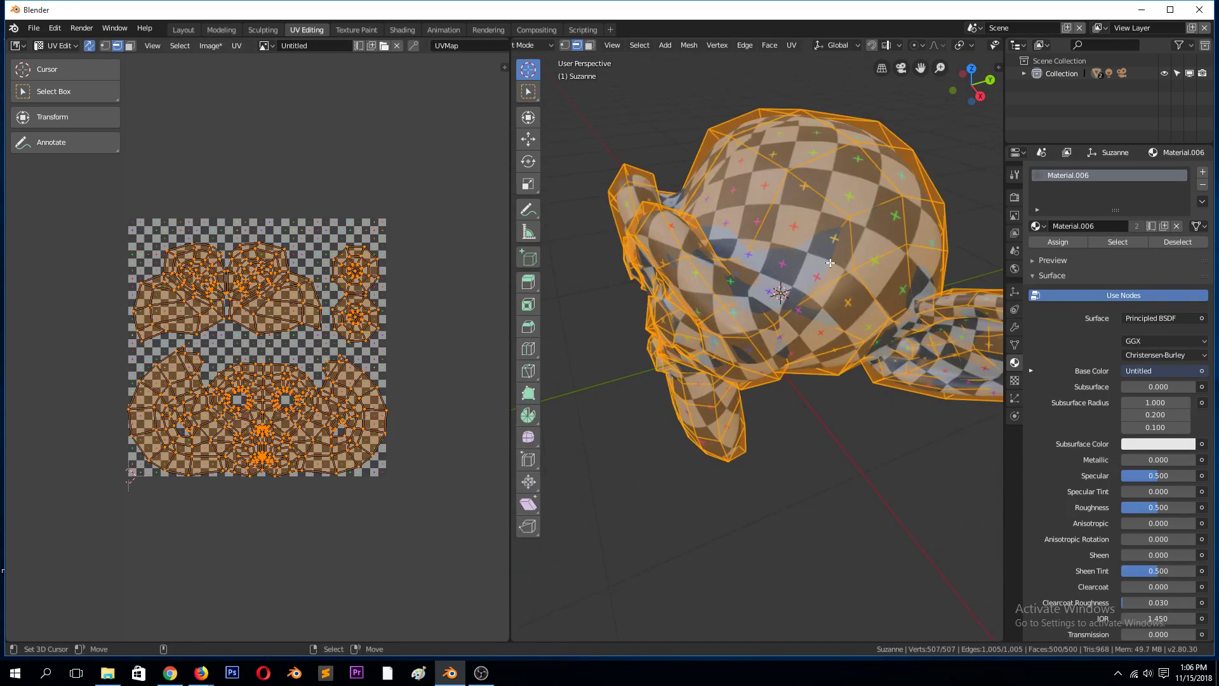
key(ctrl+e)
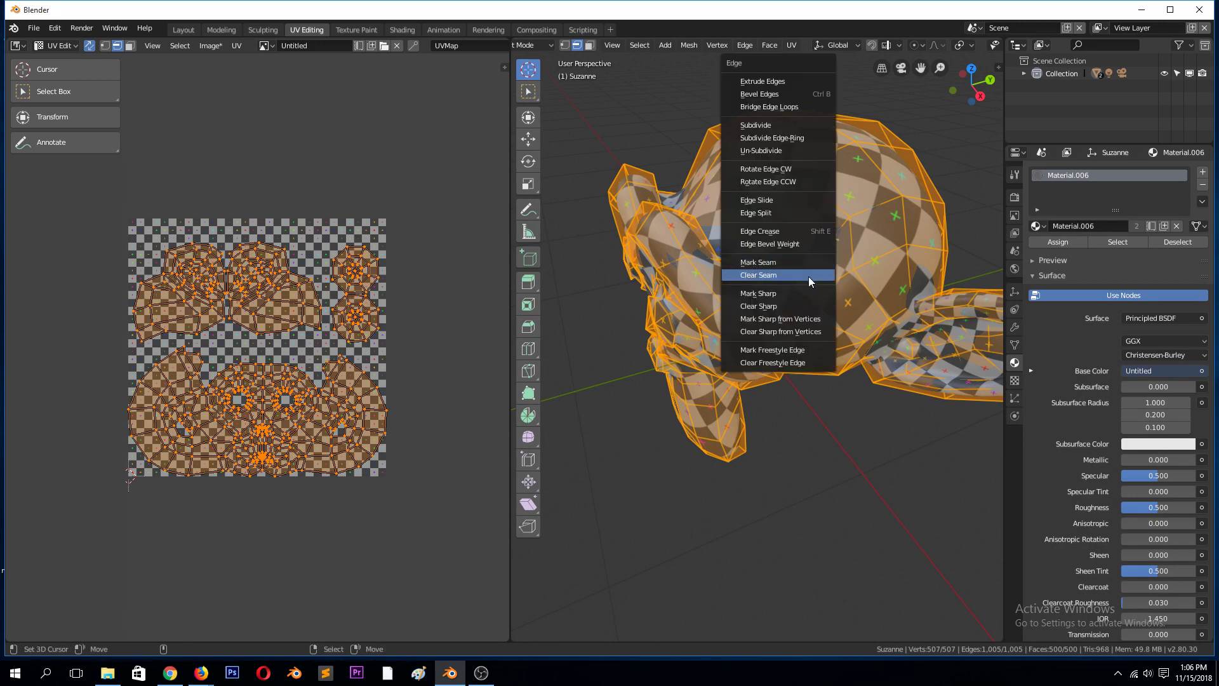
click(808, 277)
key(u)
click(812, 272)
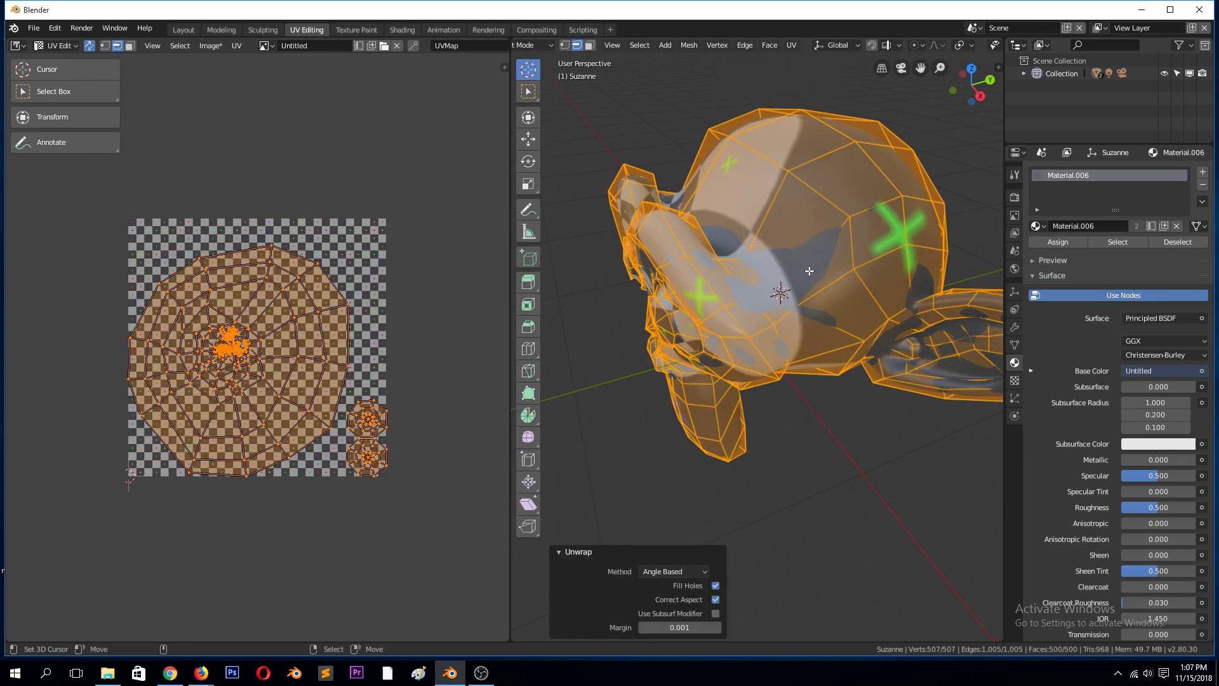
Examine the grid texture's distortion around the monkey head in Object Mode, from the face and eyes to the side of the skull.
scroll(354, 322, down, 2)
key(Tab)
middle_drag(710, 276, 818, 266)
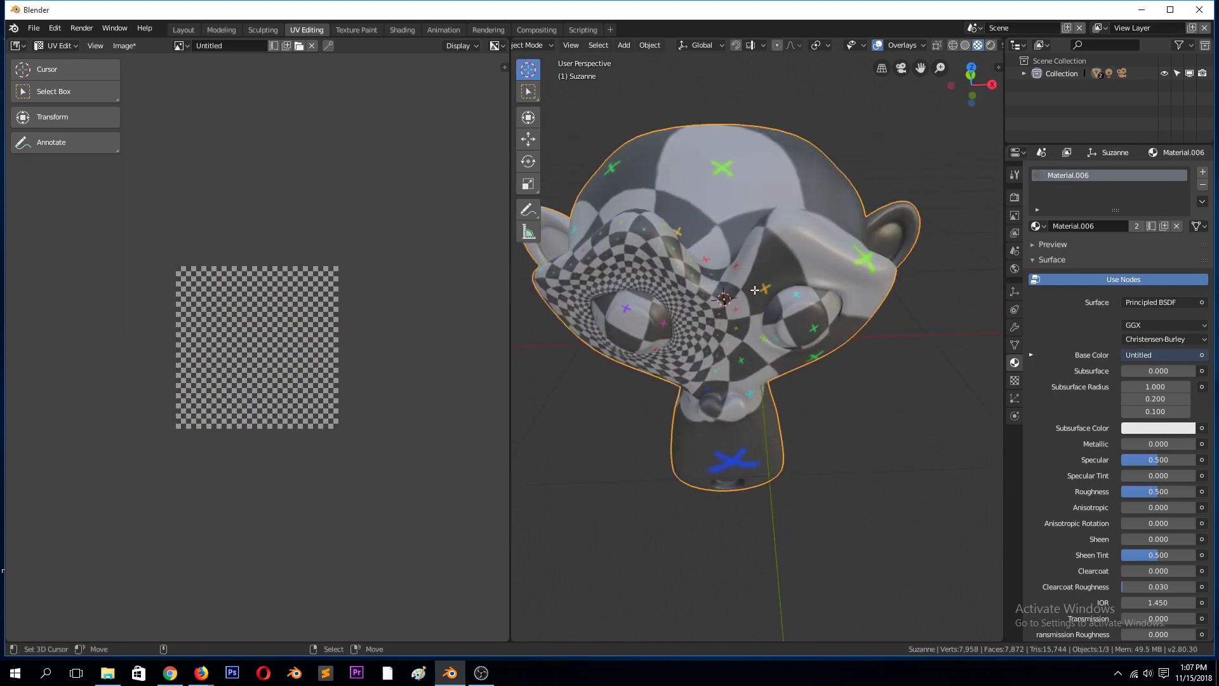
key(Tab)
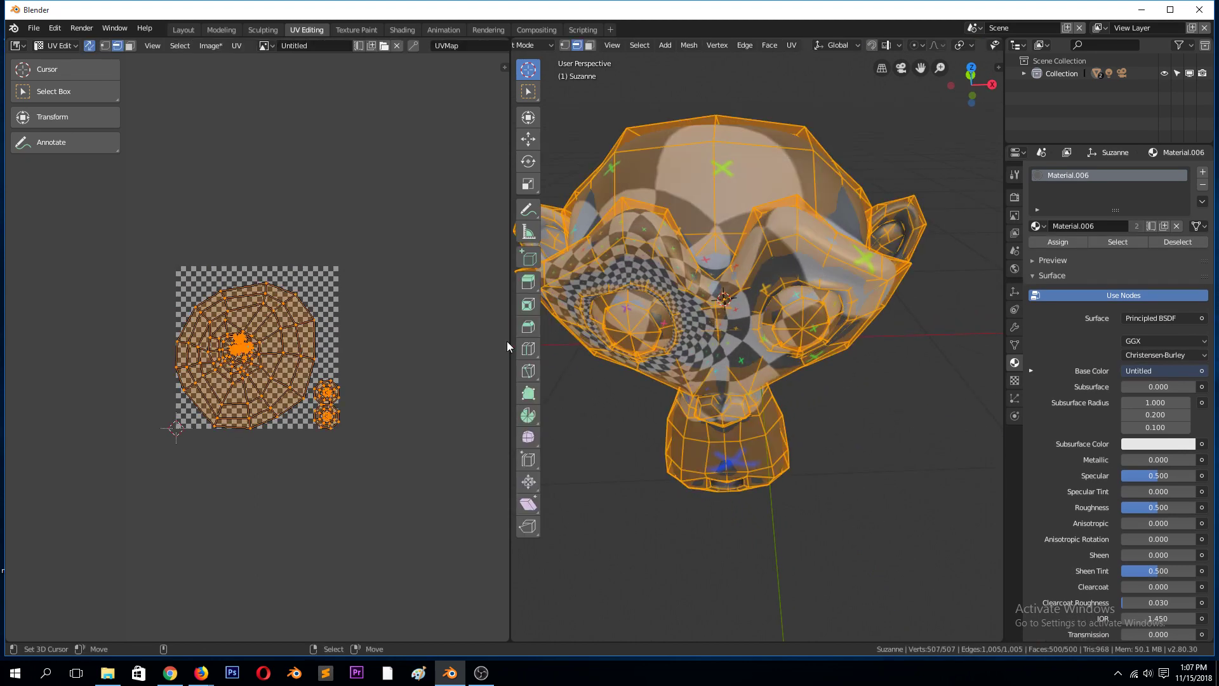
key(Tab)
middle_drag(699, 307, 713, 262)
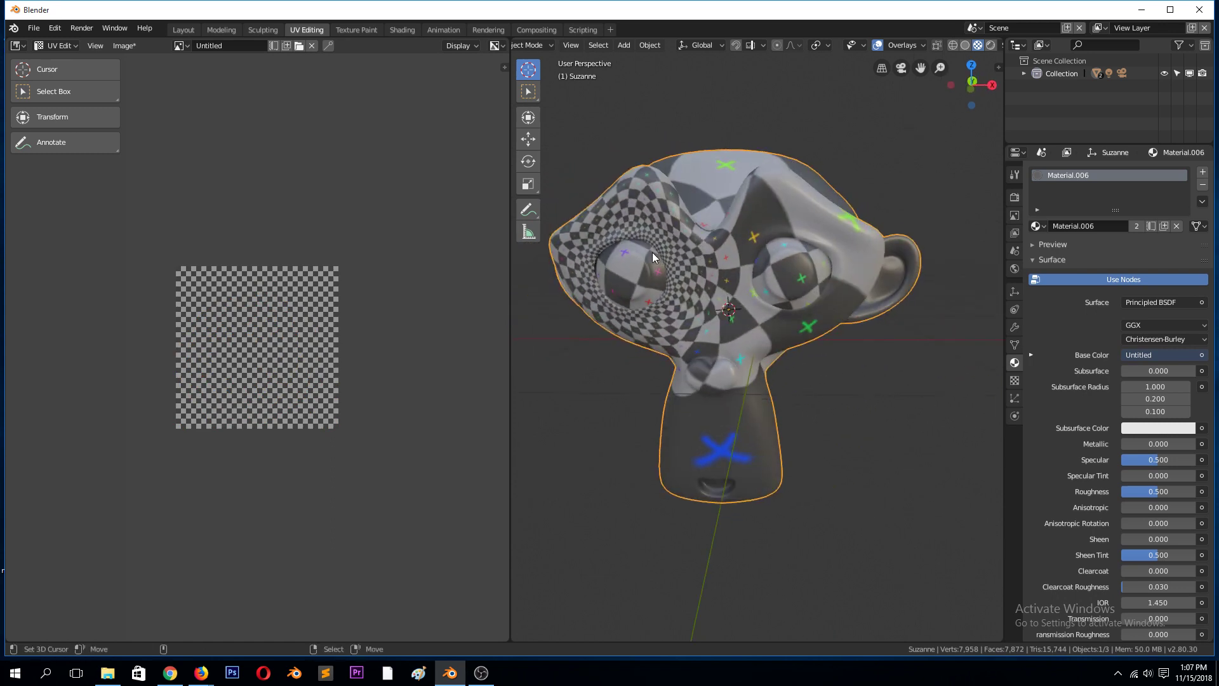
middle_drag(850, 195, 907, 218)
scroll(762, 239, up, 2)
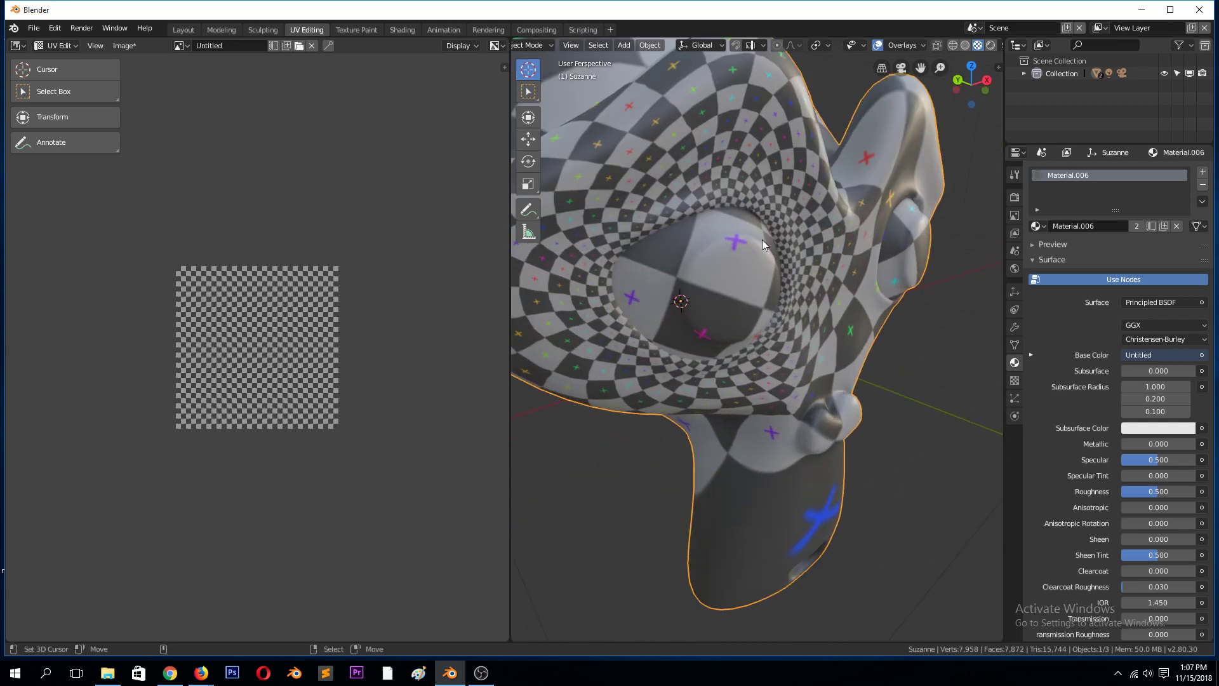
middle_drag(762, 238, 721, 194)
scroll(768, 250, down, 6)
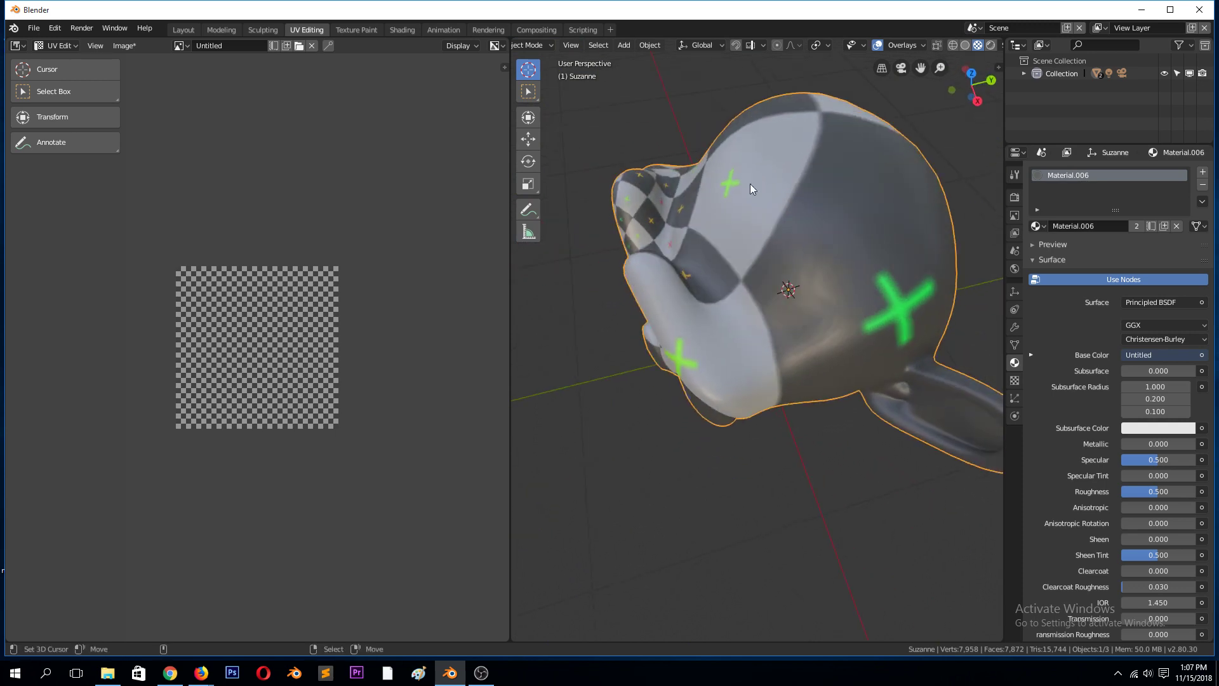
middle_drag(838, 240, 755, 247)
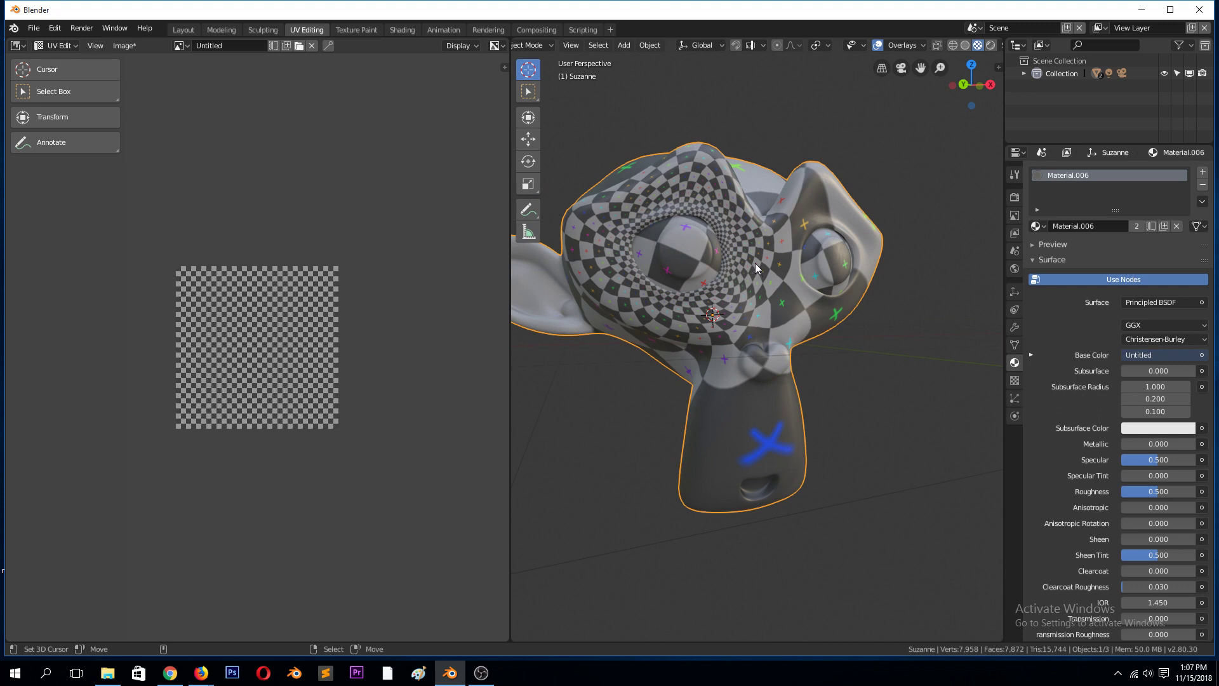
middle_drag(824, 196, 718, 271)
Clear the selection in Edit Mode and select the edge loop around the eye socket with the densest grid pattern.
key(Tab)
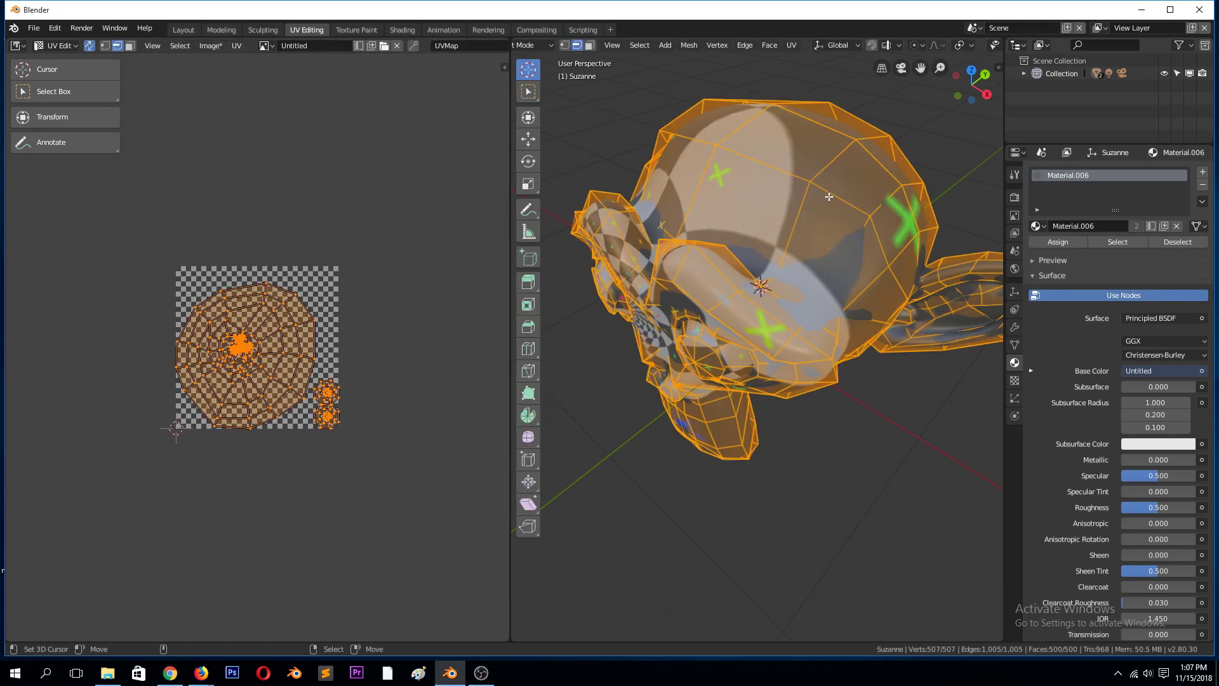
key(alt+a)
scroll(704, 212, up, 2)
scroll(705, 212, down, 3)
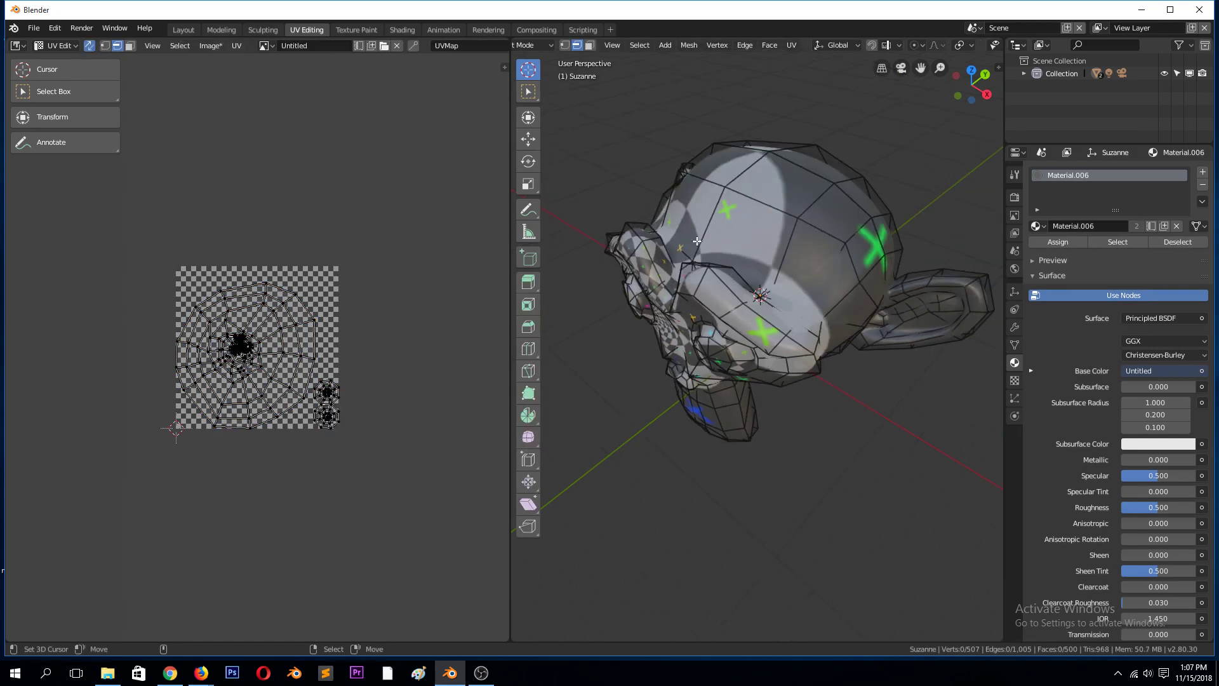
middle_drag(697, 241, 832, 175)
scroll(832, 176, up, 5)
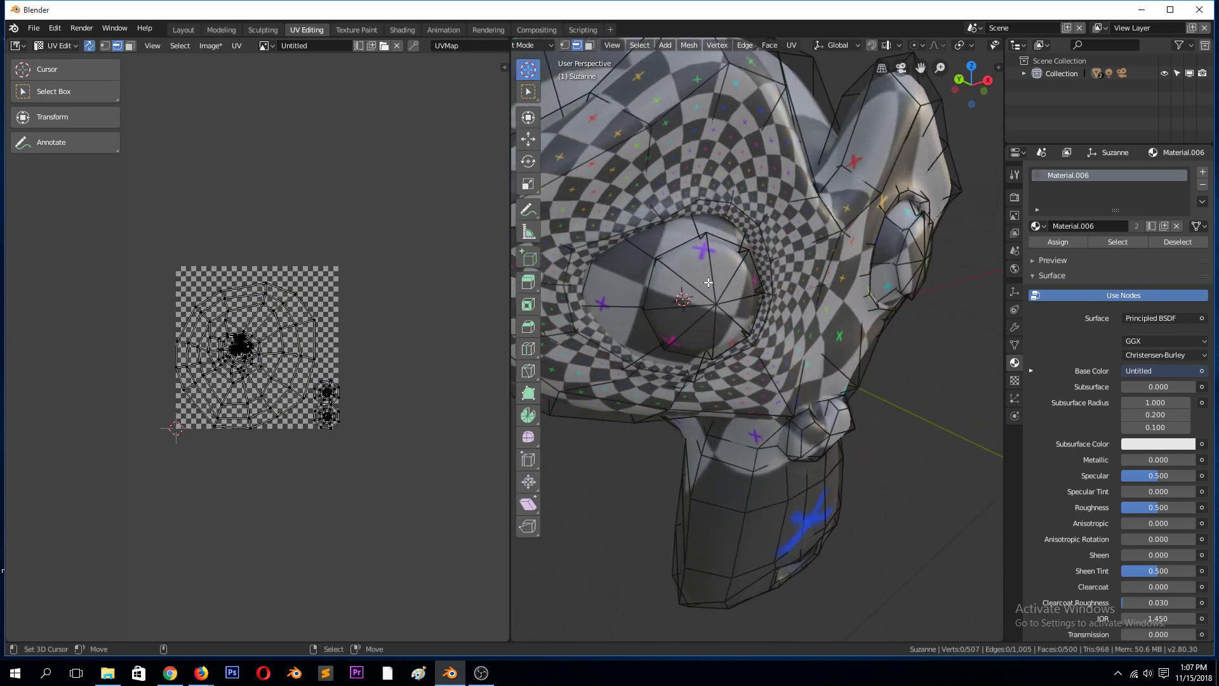
middle_drag(708, 281, 734, 276)
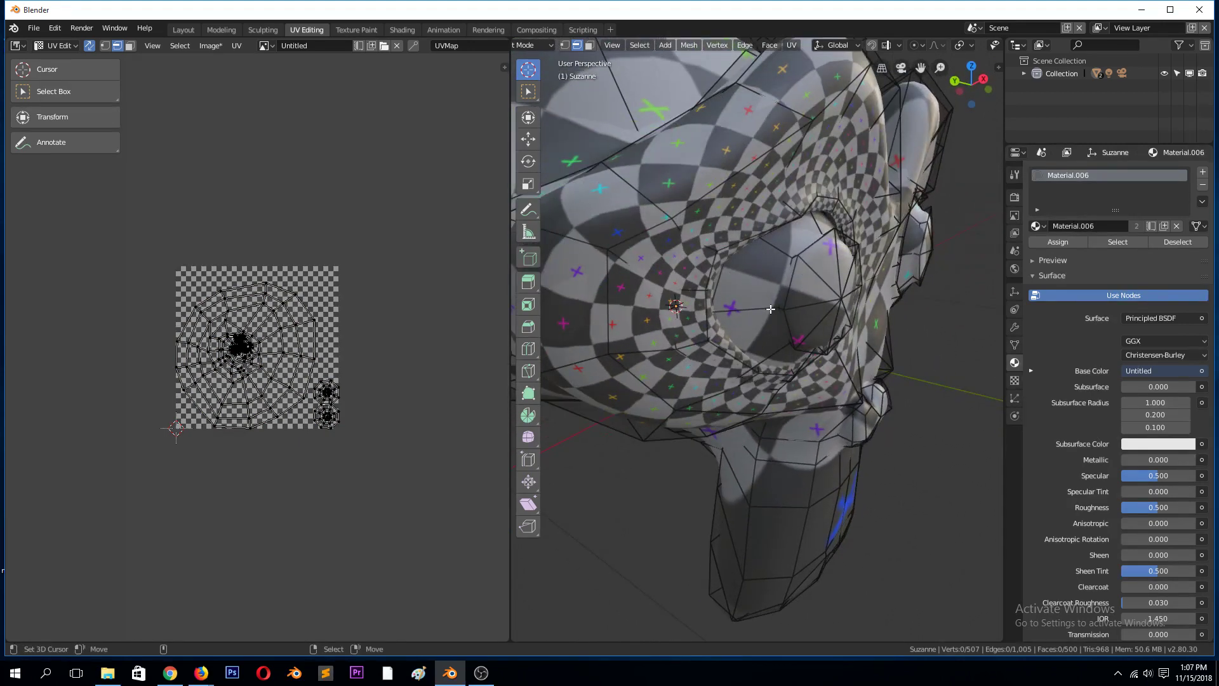
alt+click(700, 262)
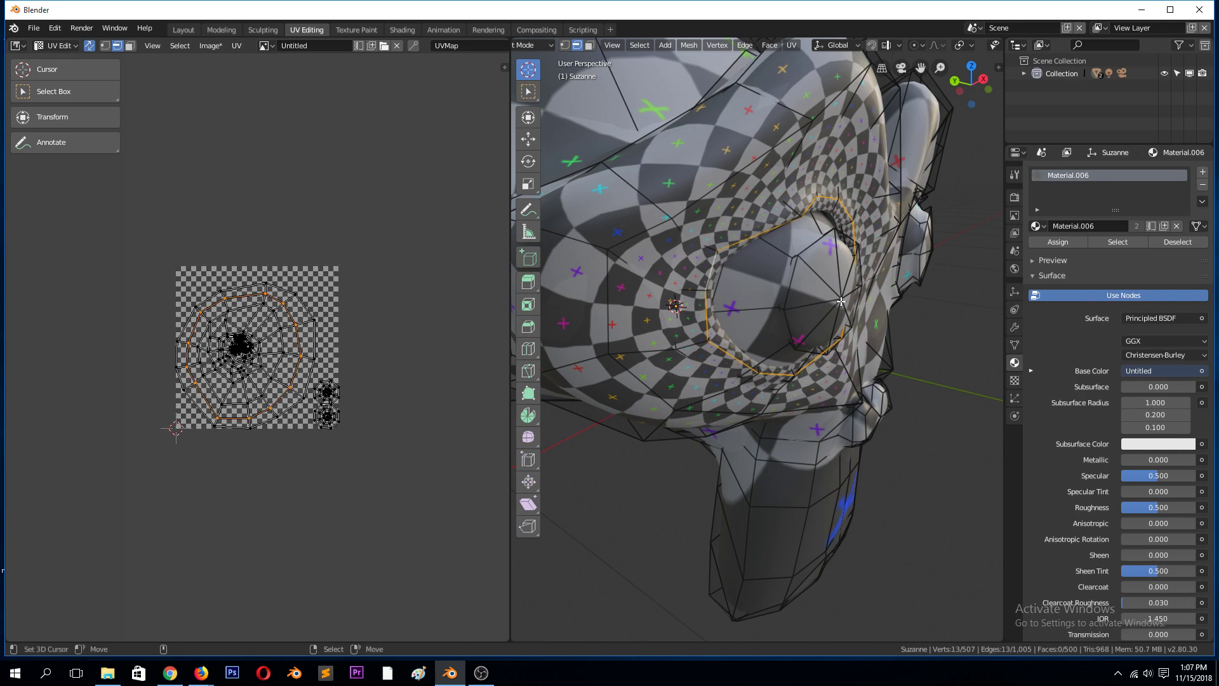
middle_drag(699, 263, 728, 212)
scroll(686, 191, down, 3)
scroll(677, 193, up, 2)
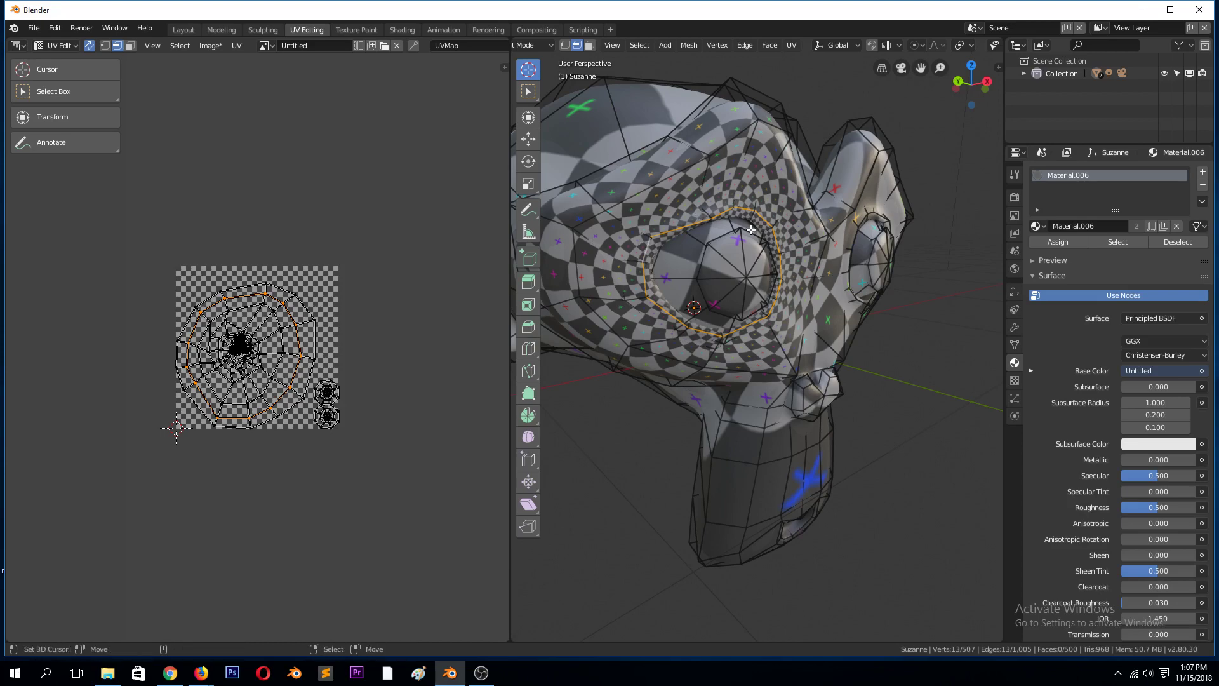
Select the linked eyeball inside the densely patterned socket and try moving it out of the head.
click(709, 251)
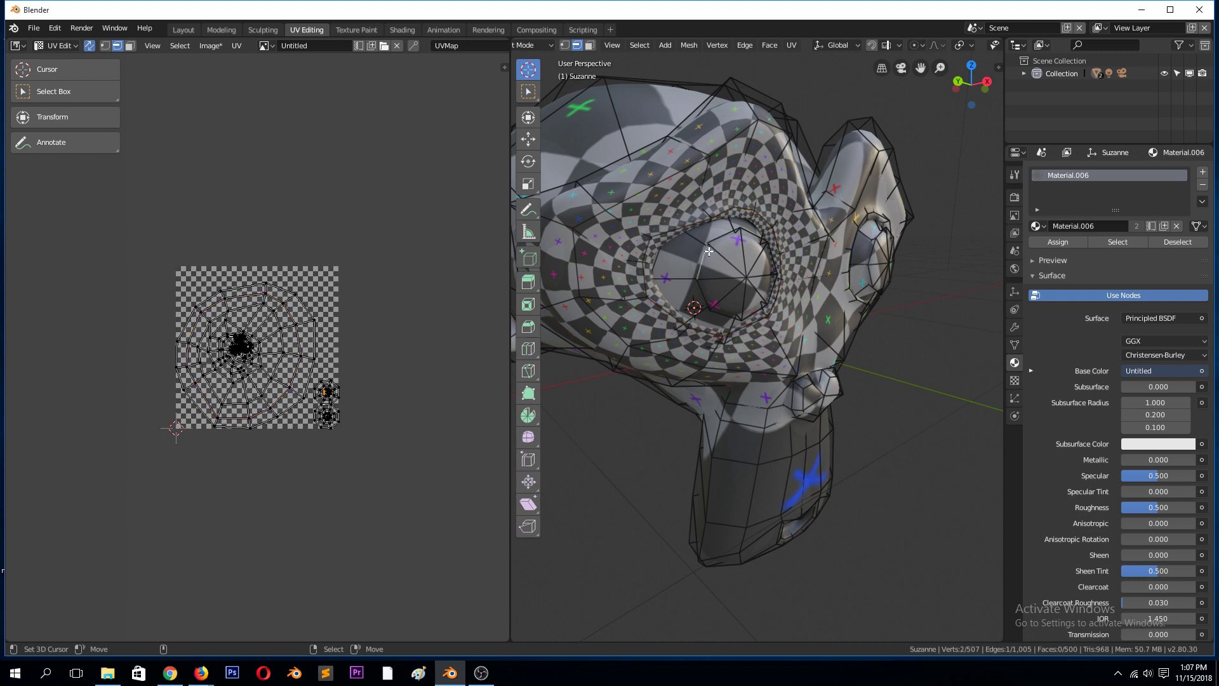
key(l)
key(g)
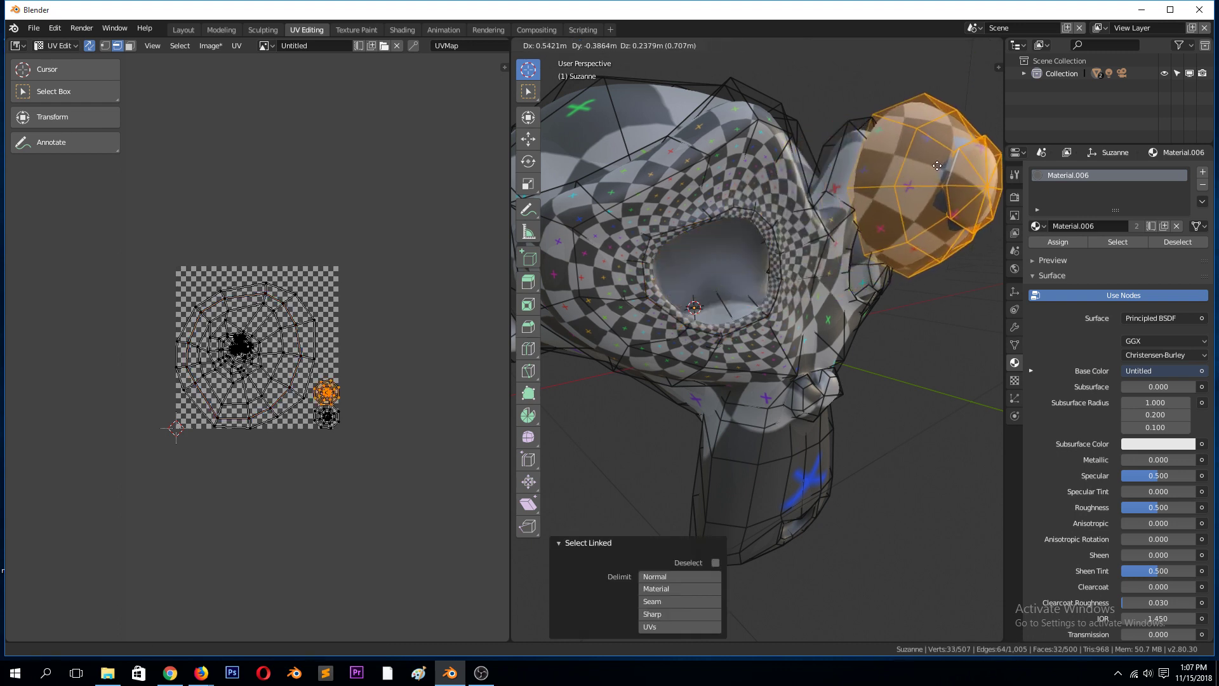
key(Escape)
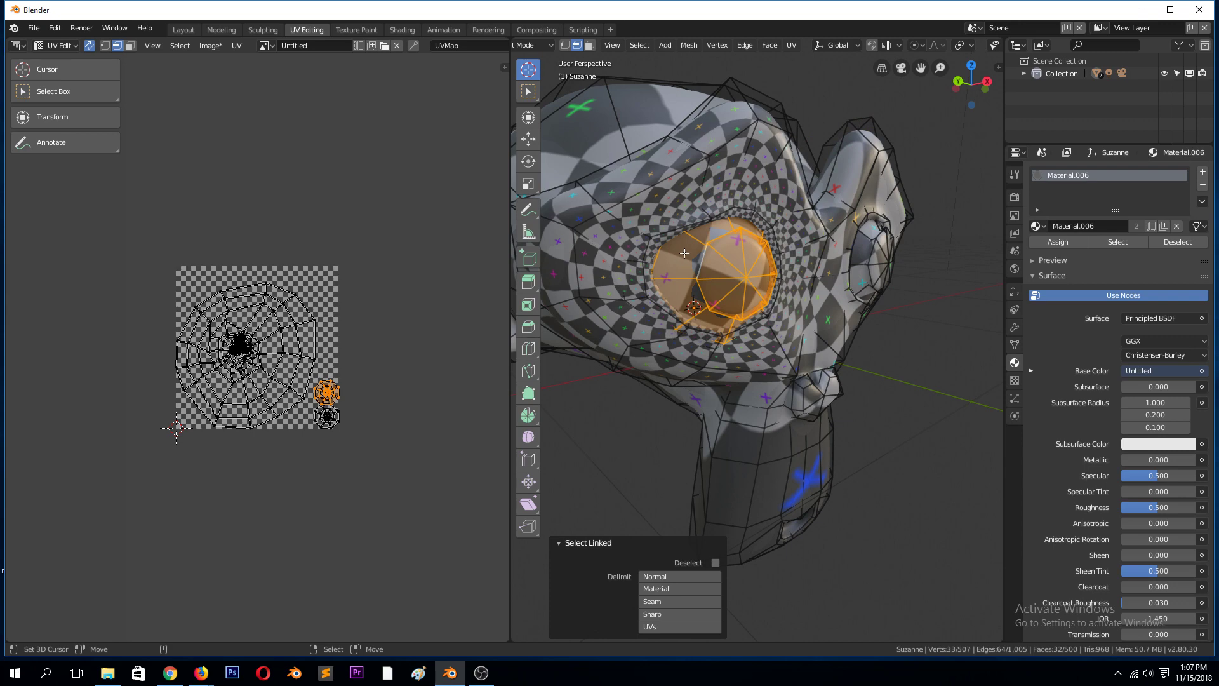
Select all linked geometry of the eyeball on the head's positive X side and hide it.
middle_drag(831, 296, 762, 287)
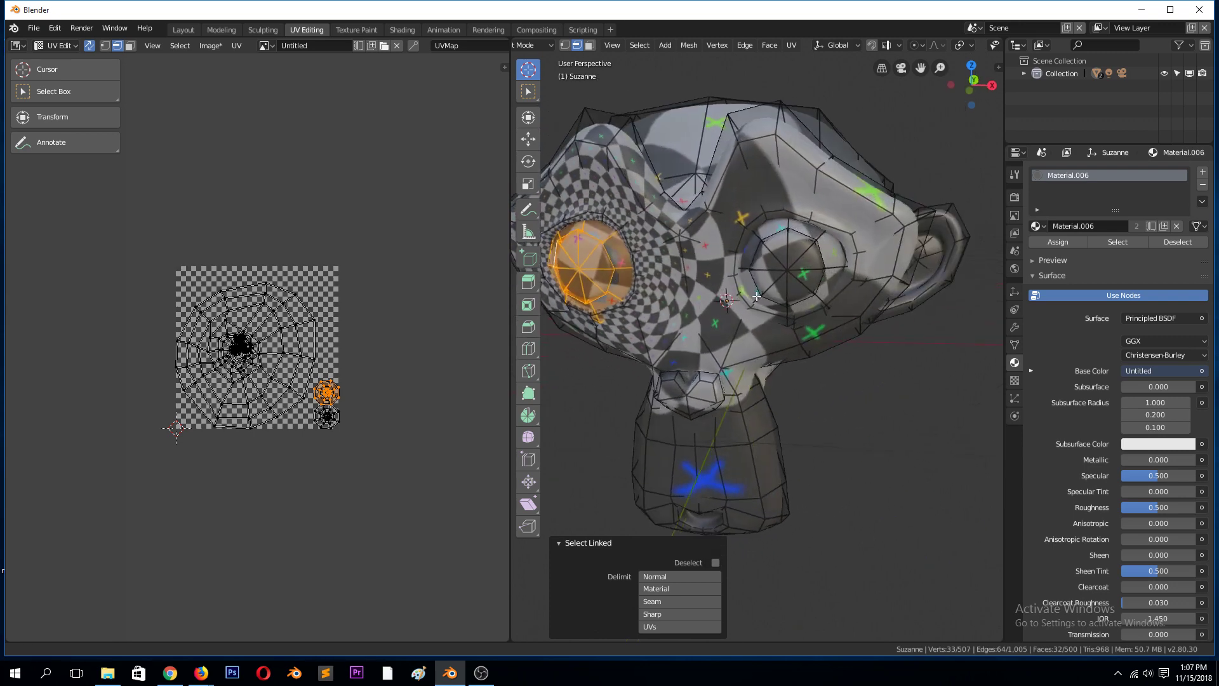
click(757, 285)
key(l)
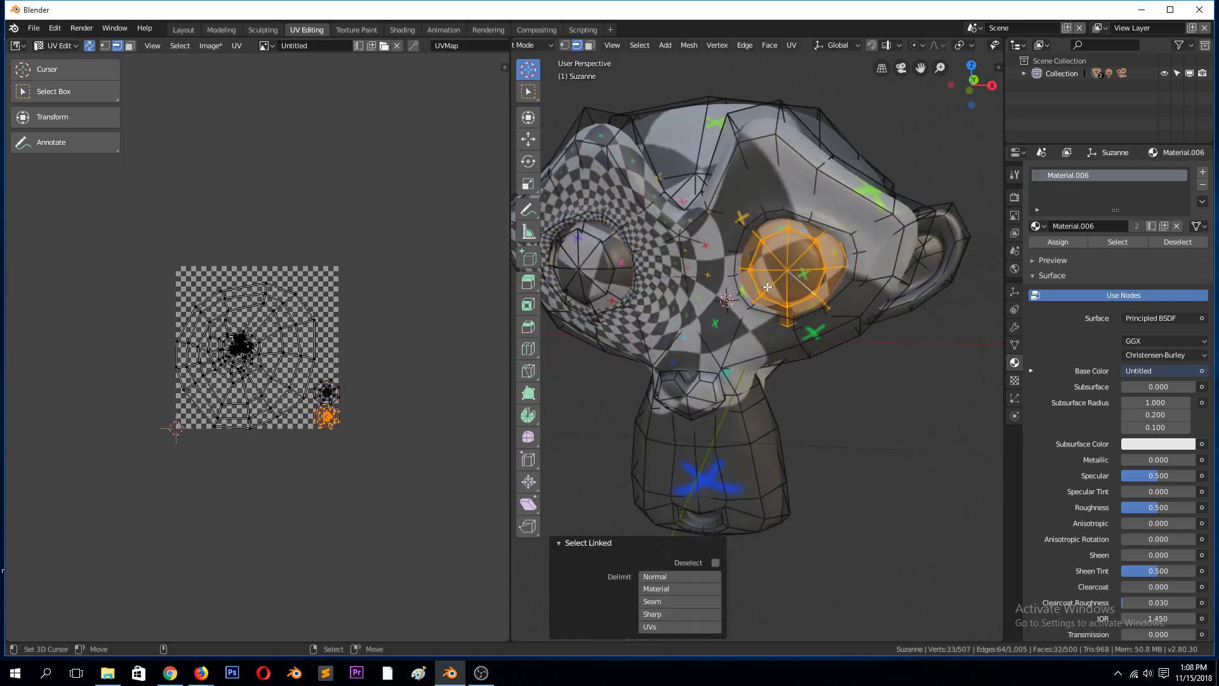
mouse_move(801, 280)
middle_down()
mouse_move(839, 254)
mouse_move(813, 265)
middle_up()
key(h)
Select the whole remaining eyeball in the densely patterned socket and hide it as well.
click(602, 288)
key(ctrl+l)
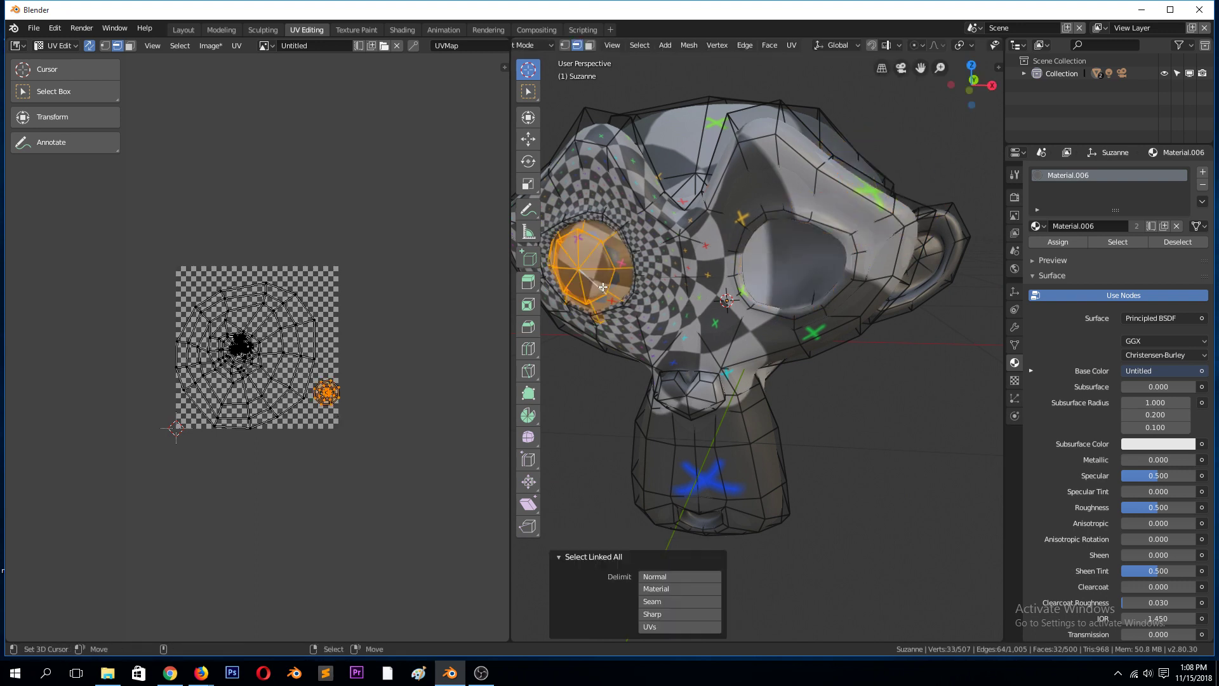
key(g)
right_click(605, 283)
key(h)
scroll(794, 235, down, 2)
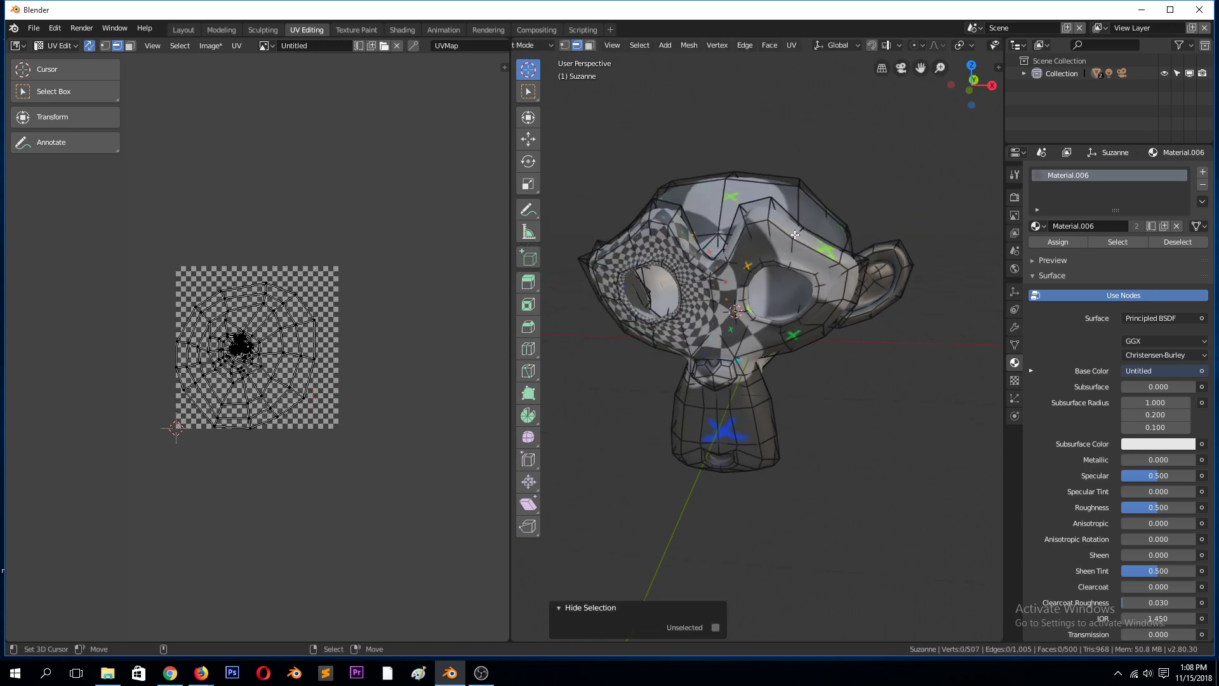
Turn off the viewport display of the monkey head's Subdivision Surface modifier.
middle_drag(735, 265, 733, 290)
middle_drag(794, 314, 869, 306)
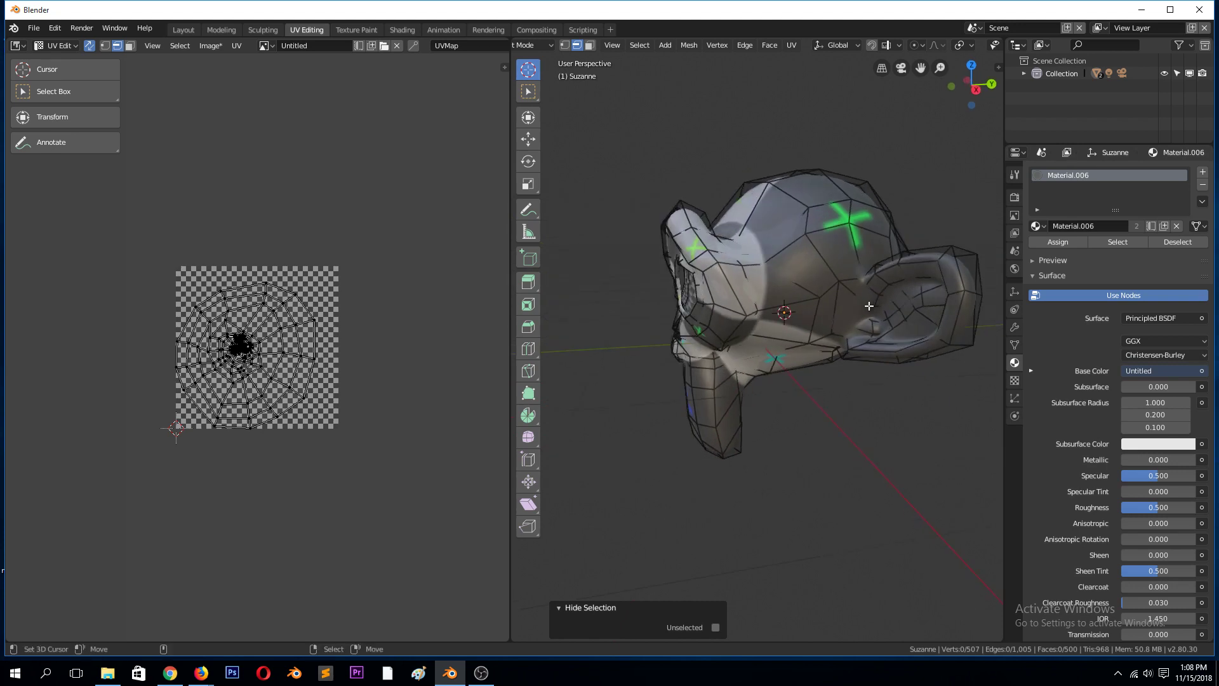
scroll(851, 290, up, 2)
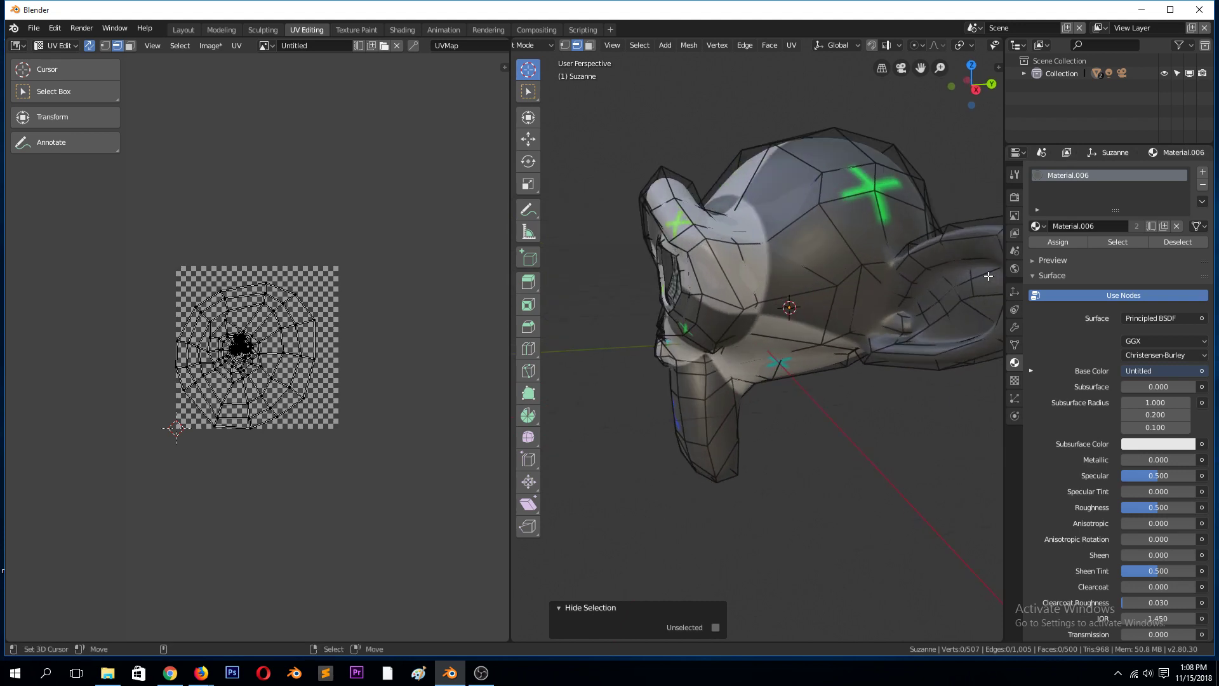
click(1019, 327)
click(1115, 191)
mouse_move(866, 267)
middle_down()
mouse_move(757, 270)
mouse_move(857, 269)
middle_up()
click(931, 266)
scroll(928, 296, down, 2)
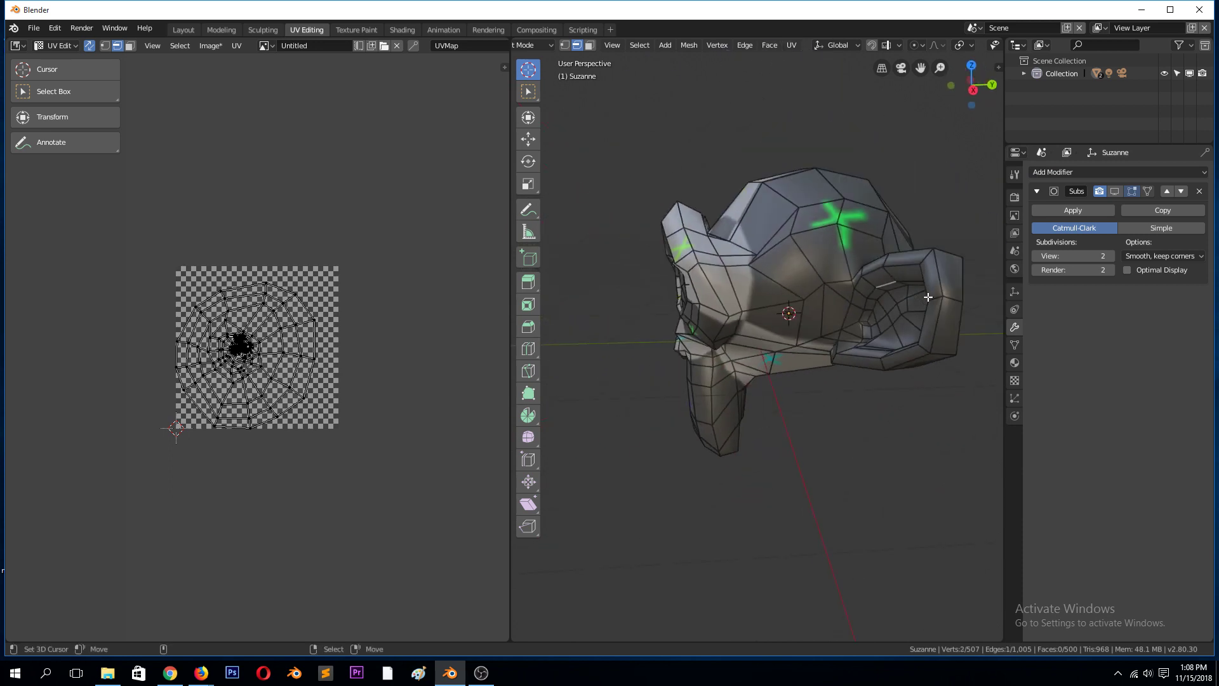
middle_drag(922, 308, 921, 356)
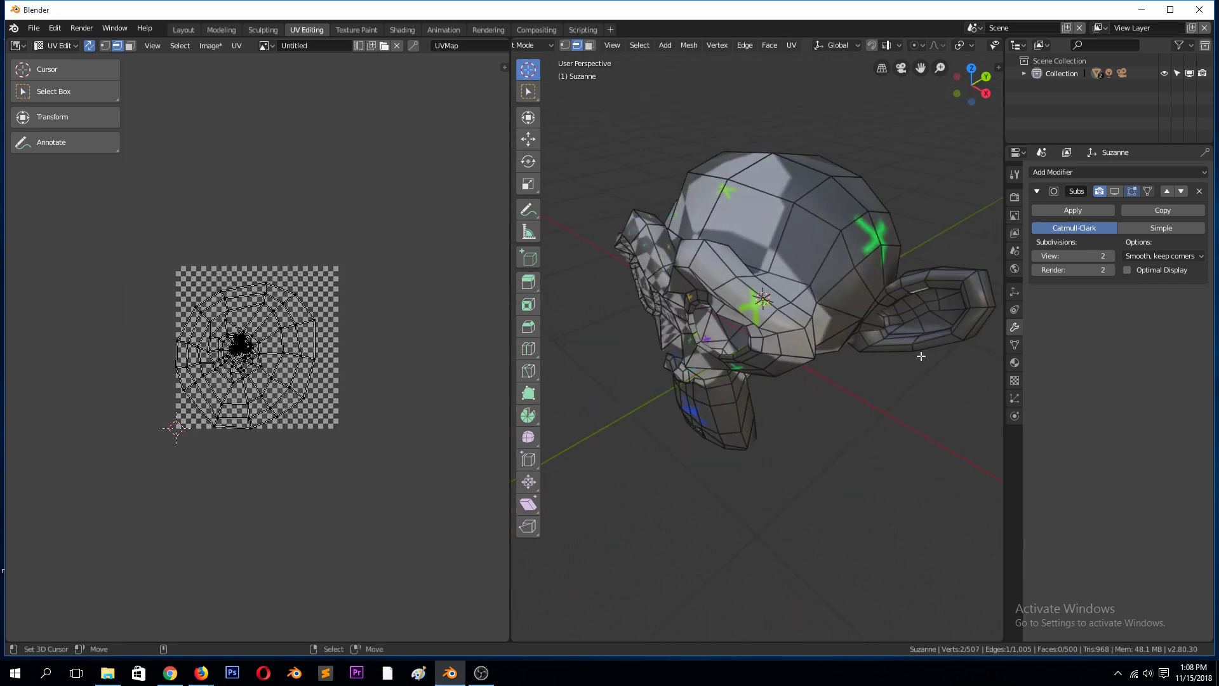
Examine where the ear lies in the UV layout by selecting its outer tip face and an adjacent inner face.
scroll(235, 349, up, 4)
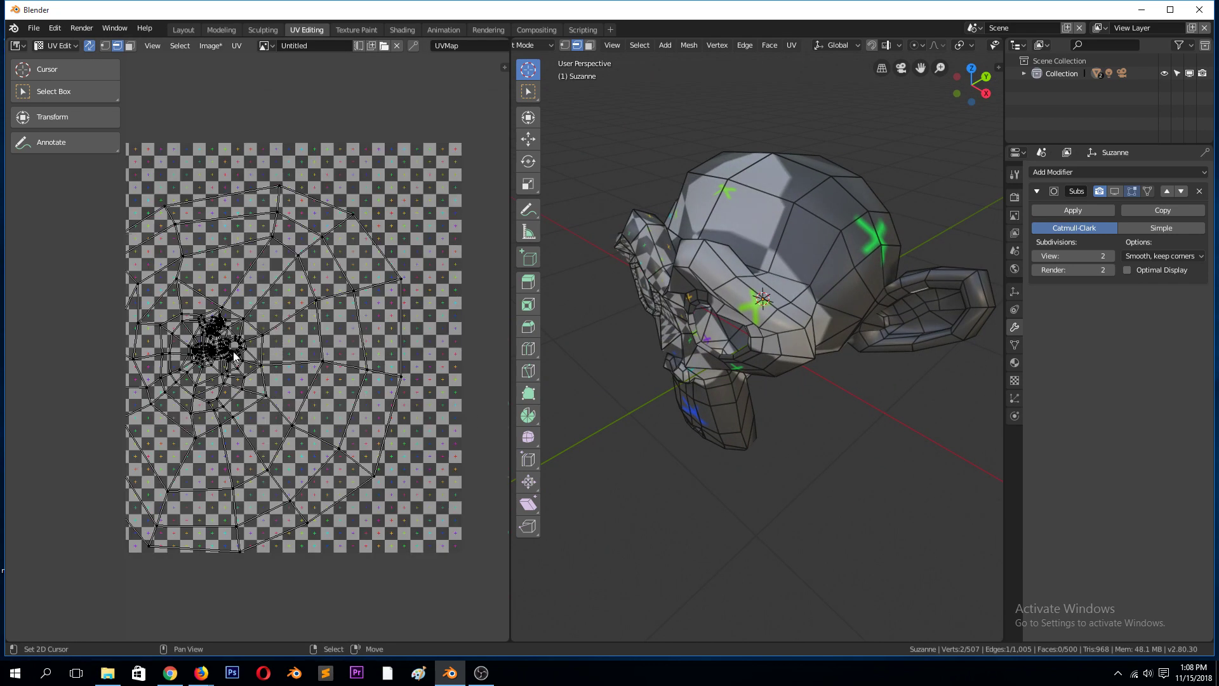
scroll(239, 356, down, 1)
scroll(252, 345, up, 5)
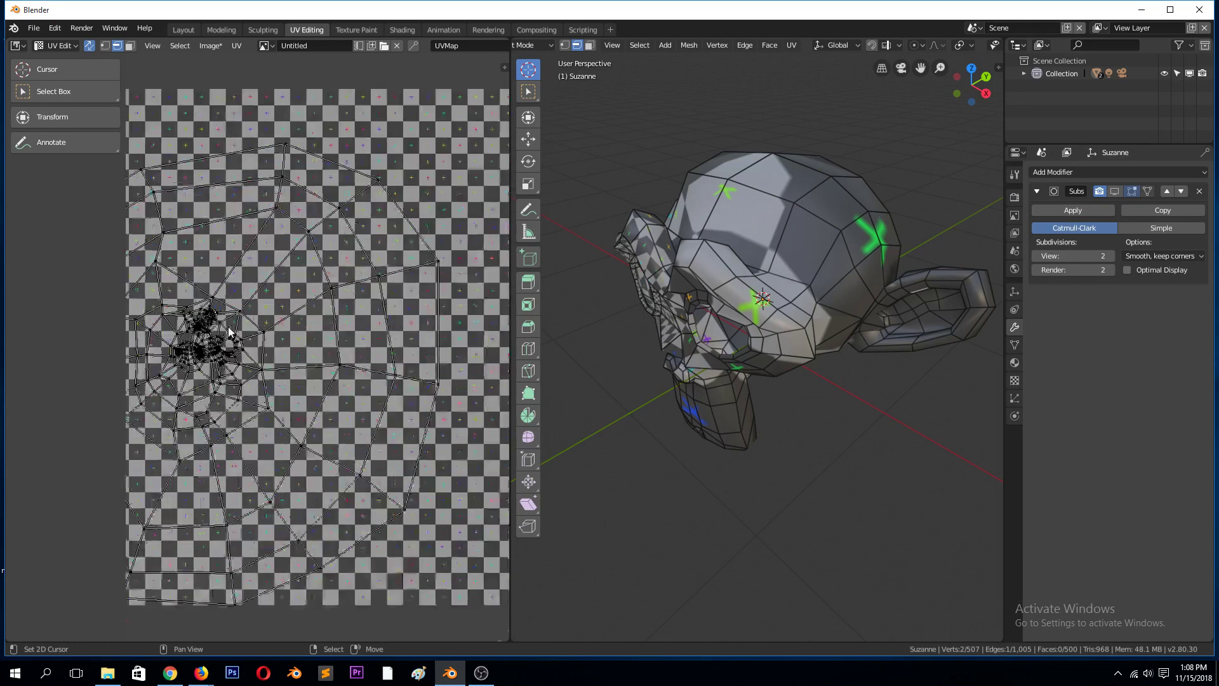
click(91, 46)
click(91, 46)
scroll(273, 190, down, 1)
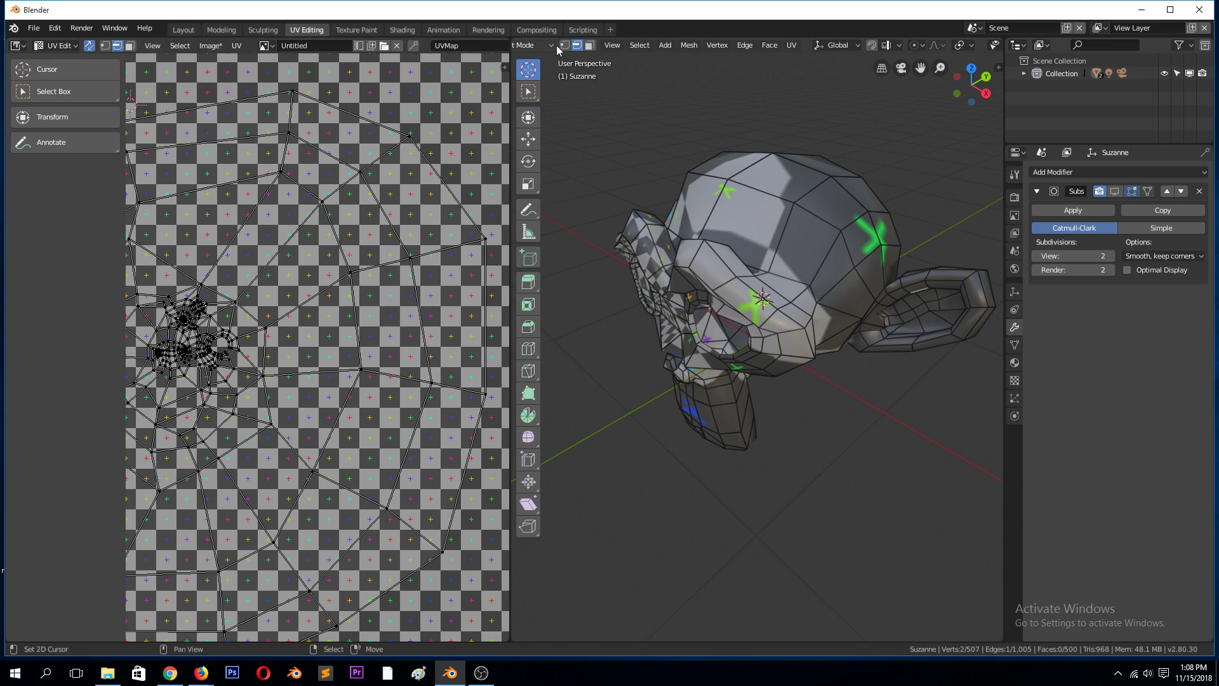
key(3)
click(985, 299)
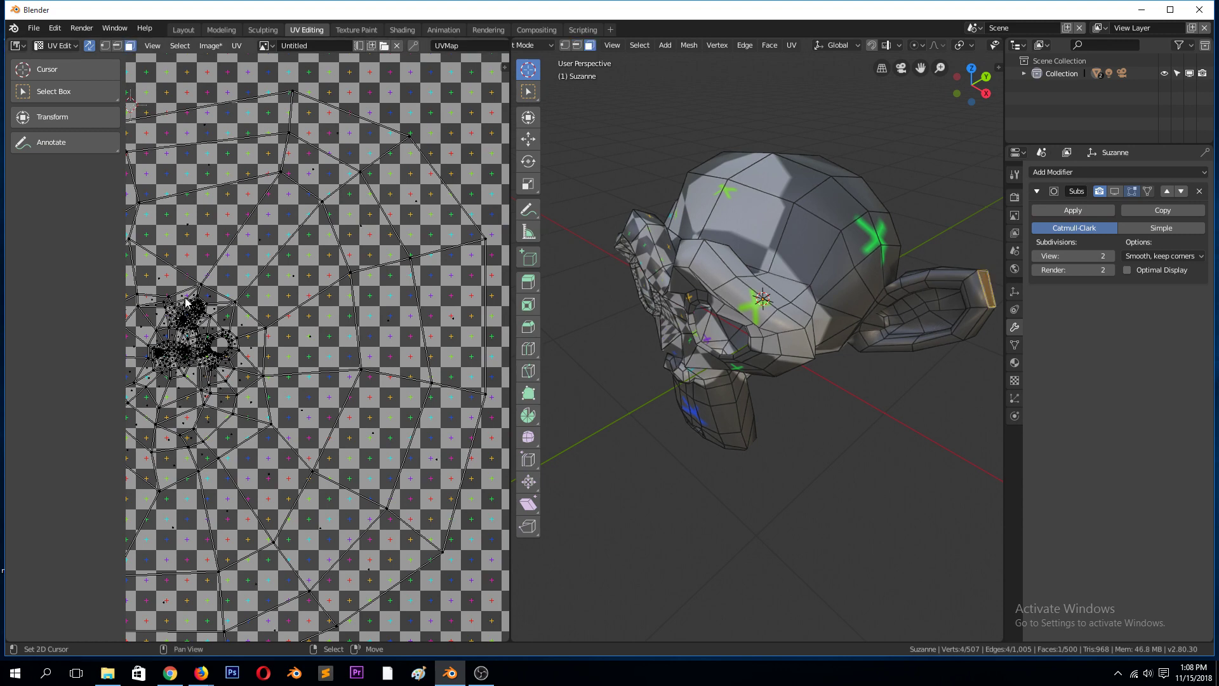
scroll(187, 296, up, 5)
scroll(235, 317, down, 2)
scroll(235, 330, up, 4)
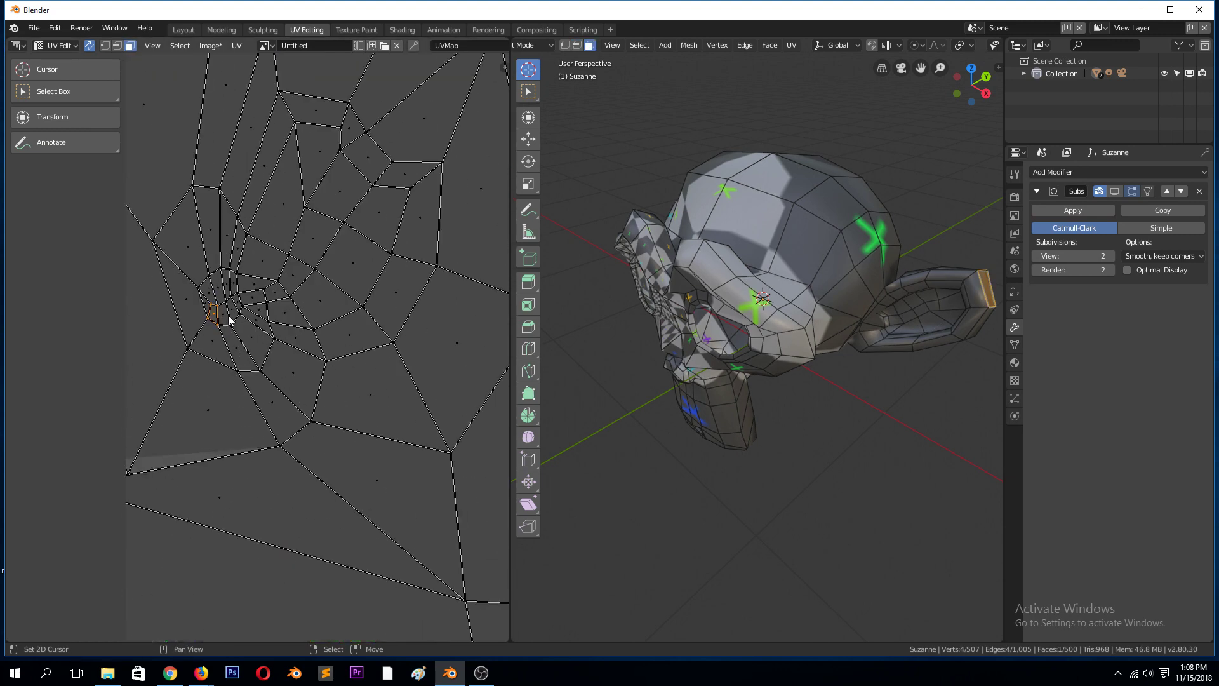
click(224, 310)
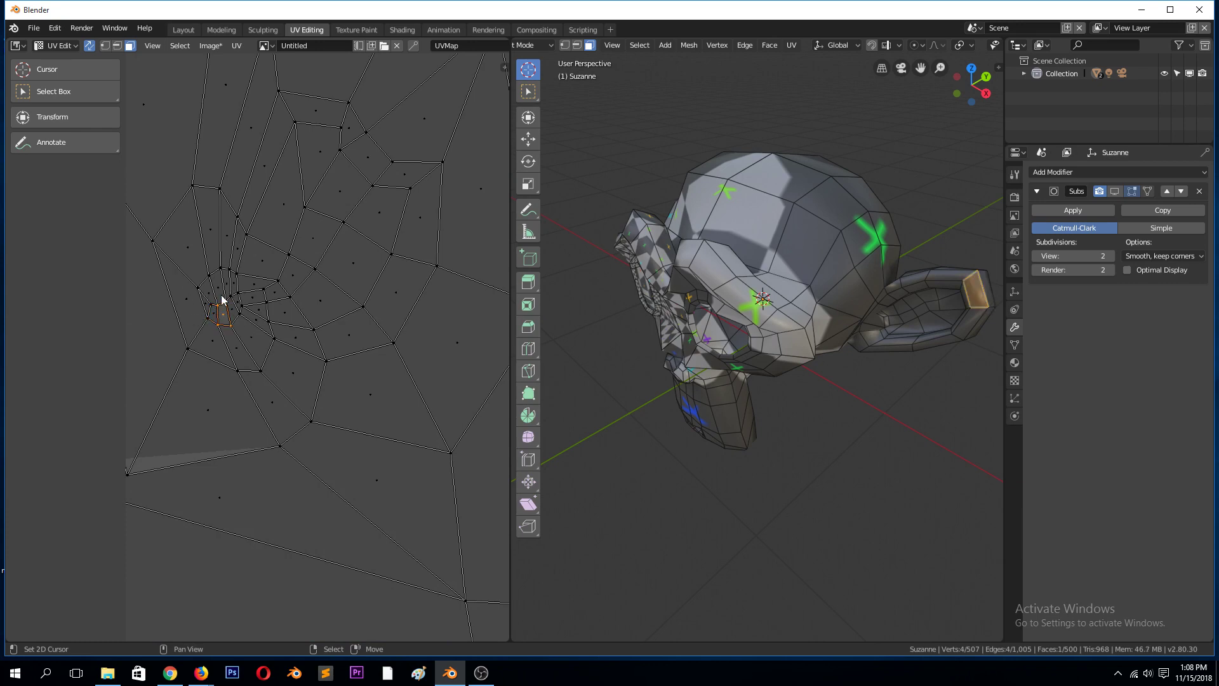
scroll(254, 317, down, 5)
scroll(257, 324, up, 6)
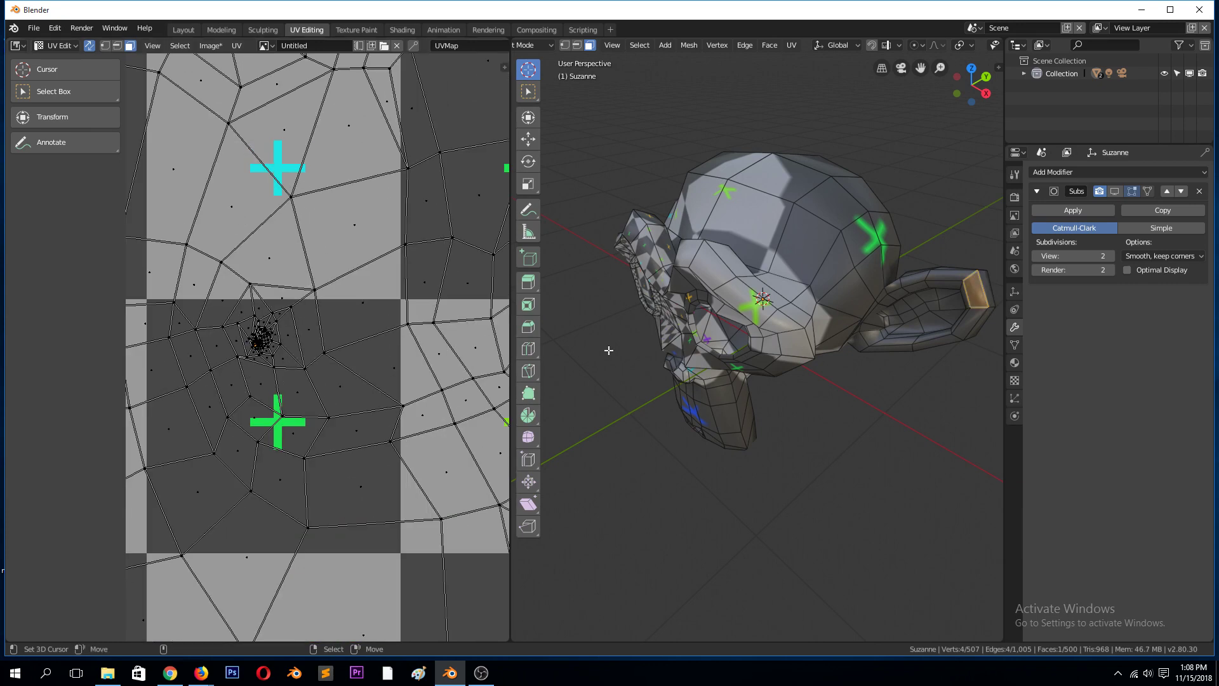
Select the ring of edges around the base of the ear on the positive X side, mark it as a seam, and deselect everything.
key(2)
scroll(883, 308, up, 2)
middle_drag(889, 323, 816, 269)
alt+right_click(876, 270)
shift+right_click(906, 227)
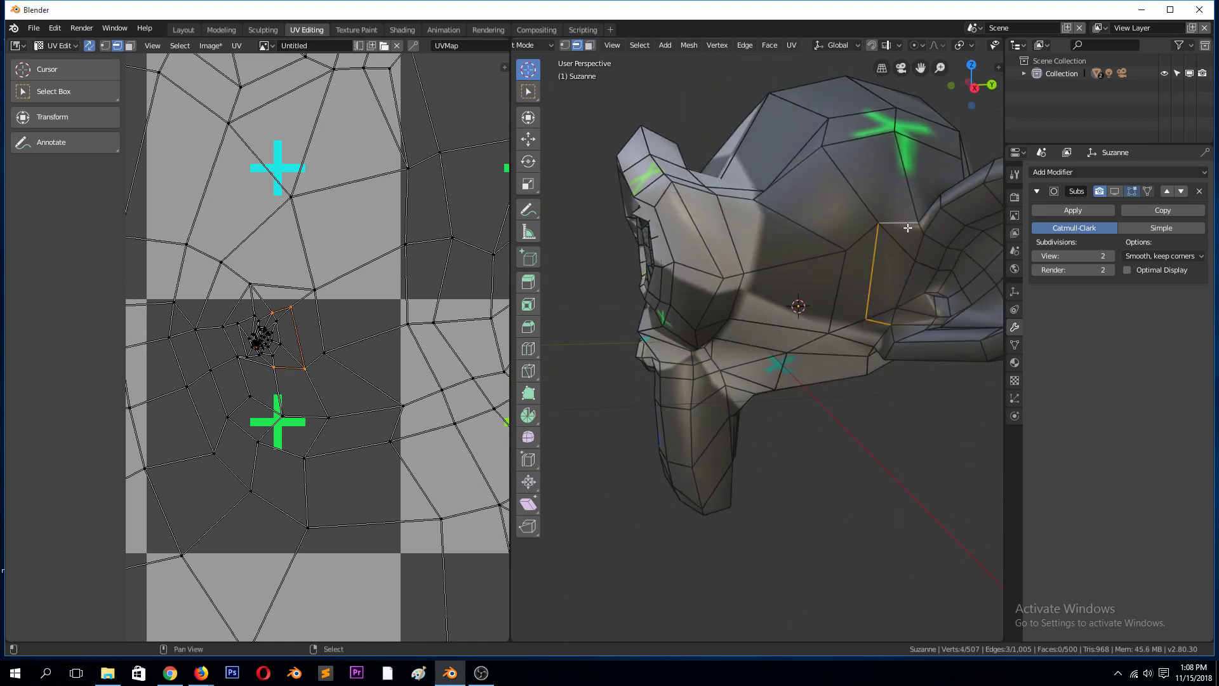
middle_drag(890, 262, 783, 300)
shift+right_click(684, 386)
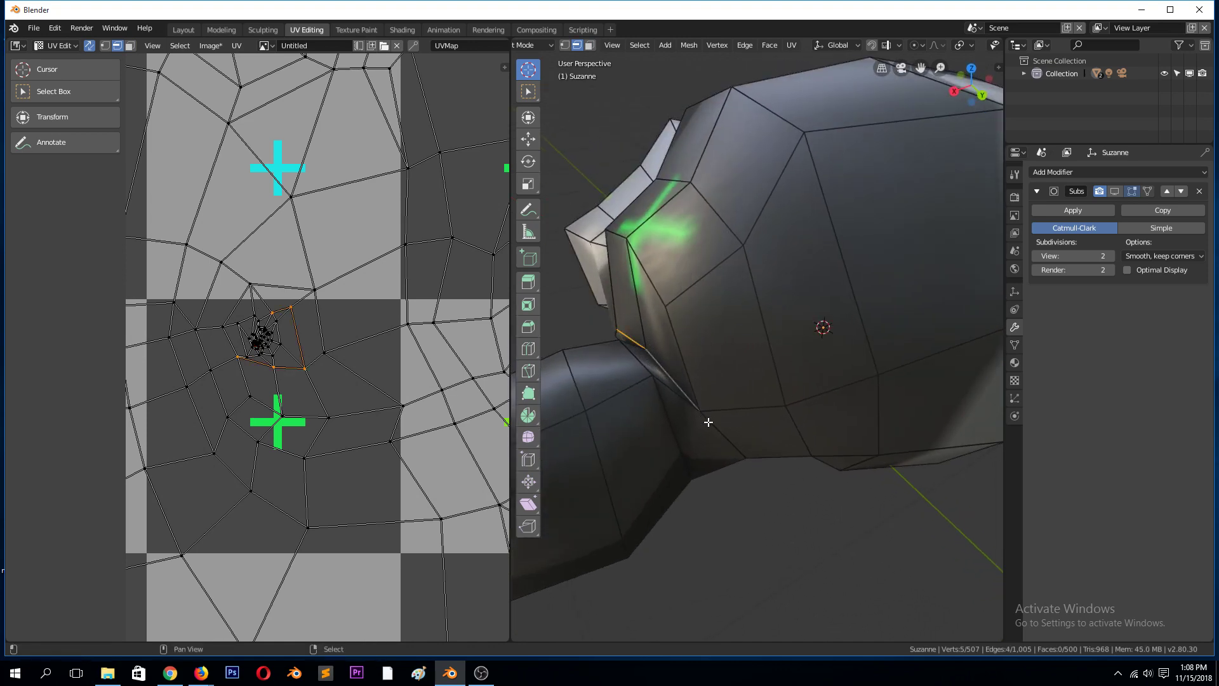
shift+right_click(713, 429)
middle_drag(720, 424, 794, 300)
shift+click(819, 209)
middle_drag(819, 209, 829, 297)
shift+right_click(887, 307)
key(ctrl+e)
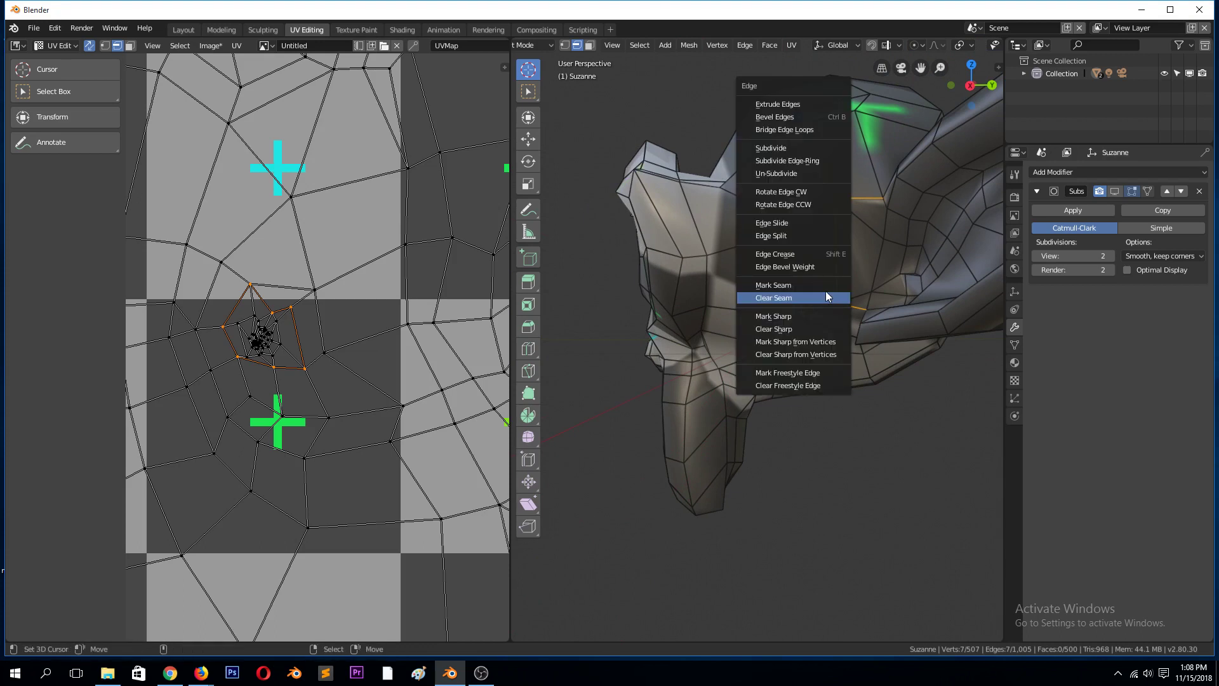
click(824, 287)
scroll(824, 286, down, 6)
key(alt+a)
middle_drag(821, 293, 896, 371)
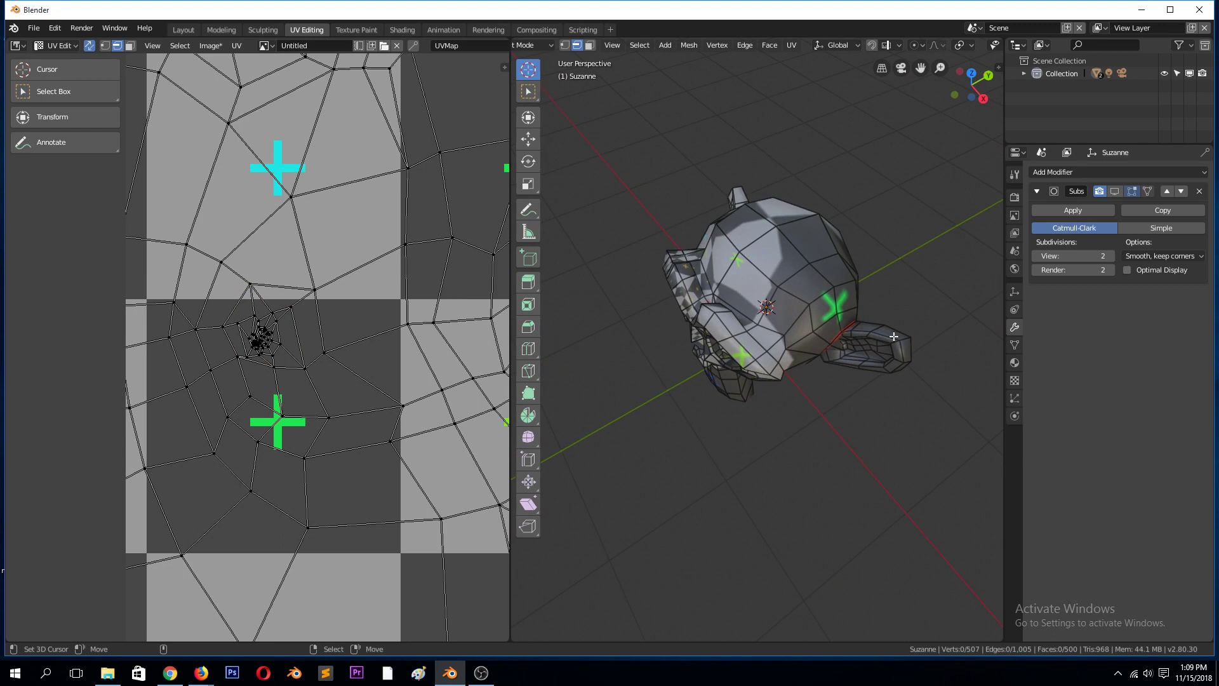
scroll(226, 352, down, 4)
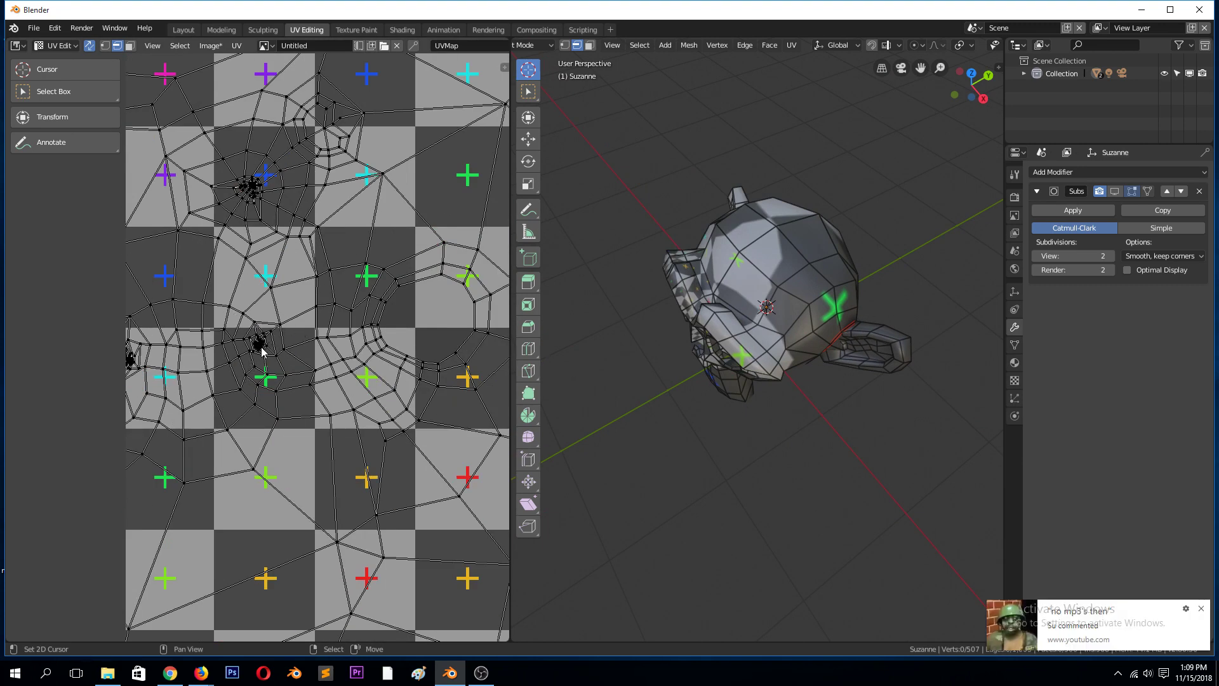
Unwrap the whole visible monkey head with the ear seam in place and select an ear edge to locate it in the UV layout.
key(a)
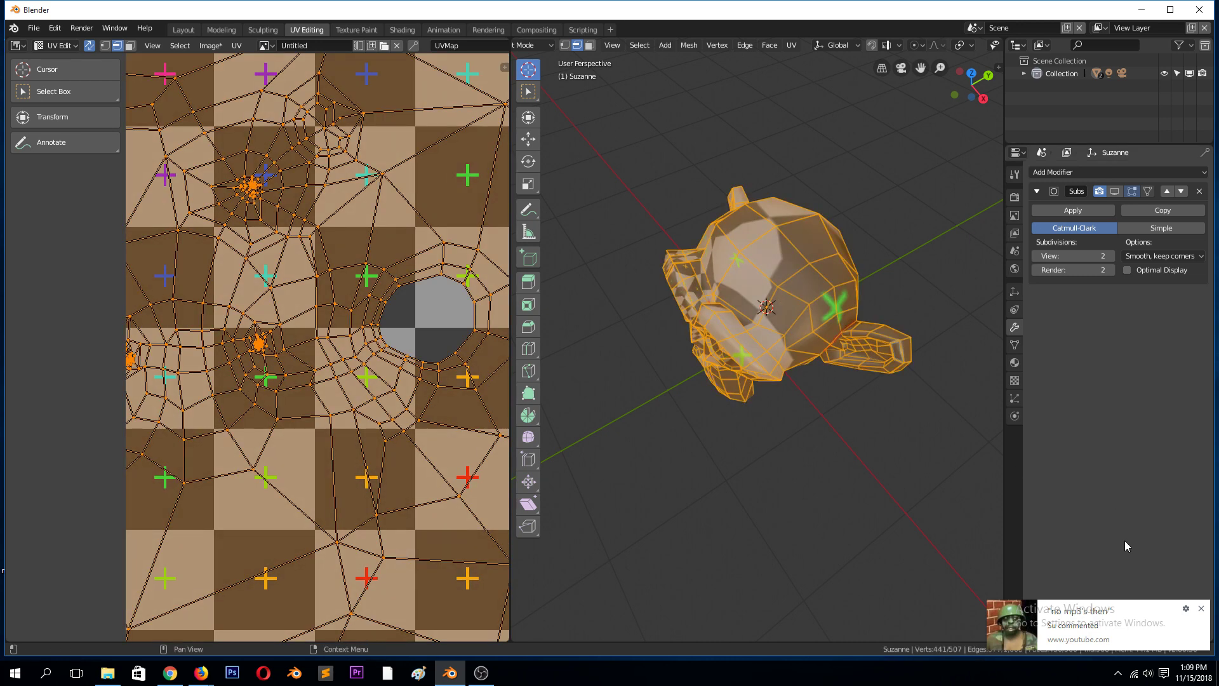
click(1202, 605)
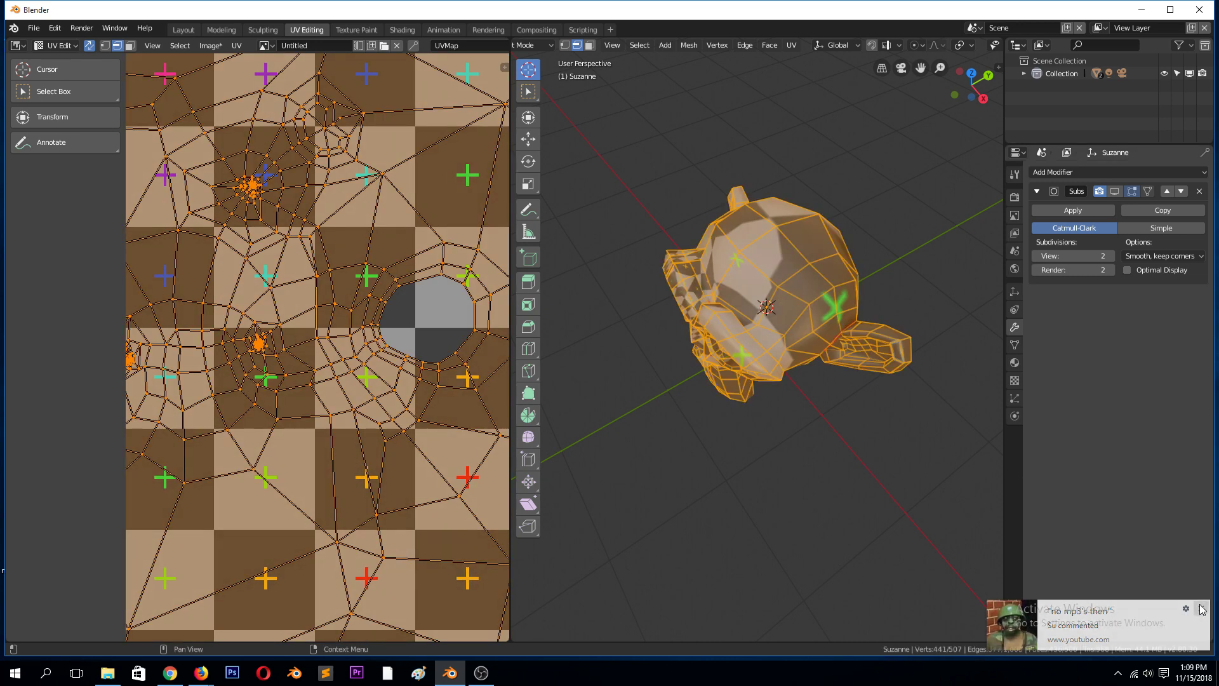
key(u)
click(782, 310)
scroll(314, 295, down, 5)
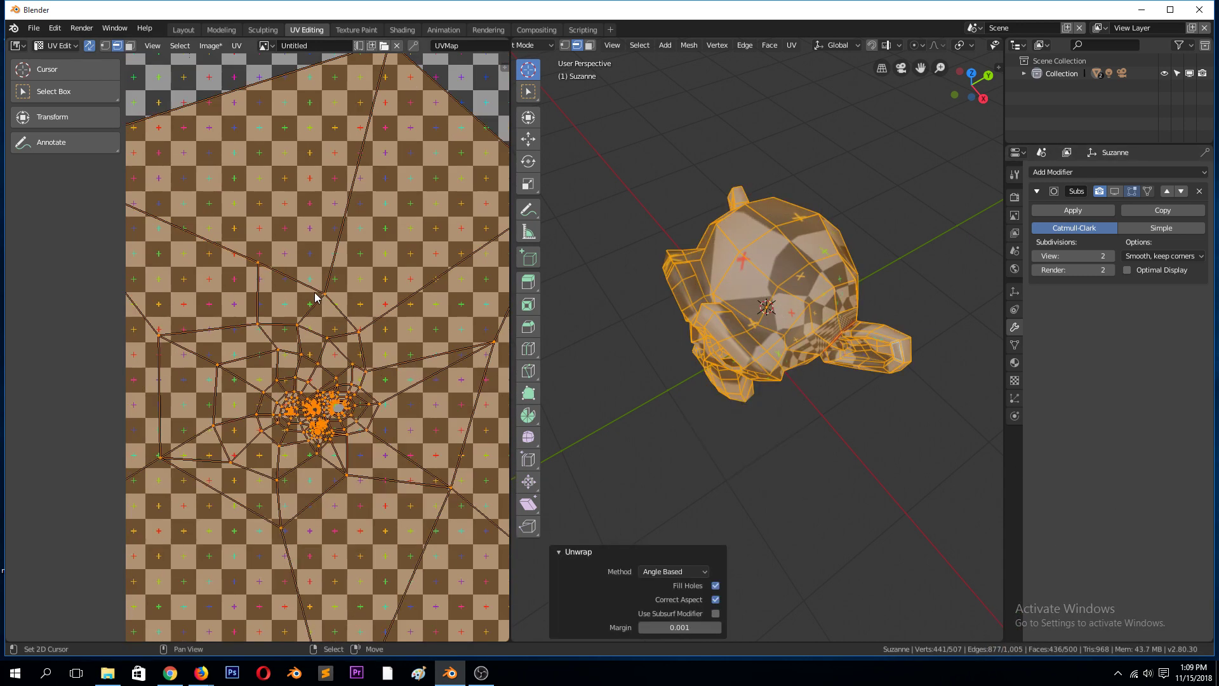
click(867, 359)
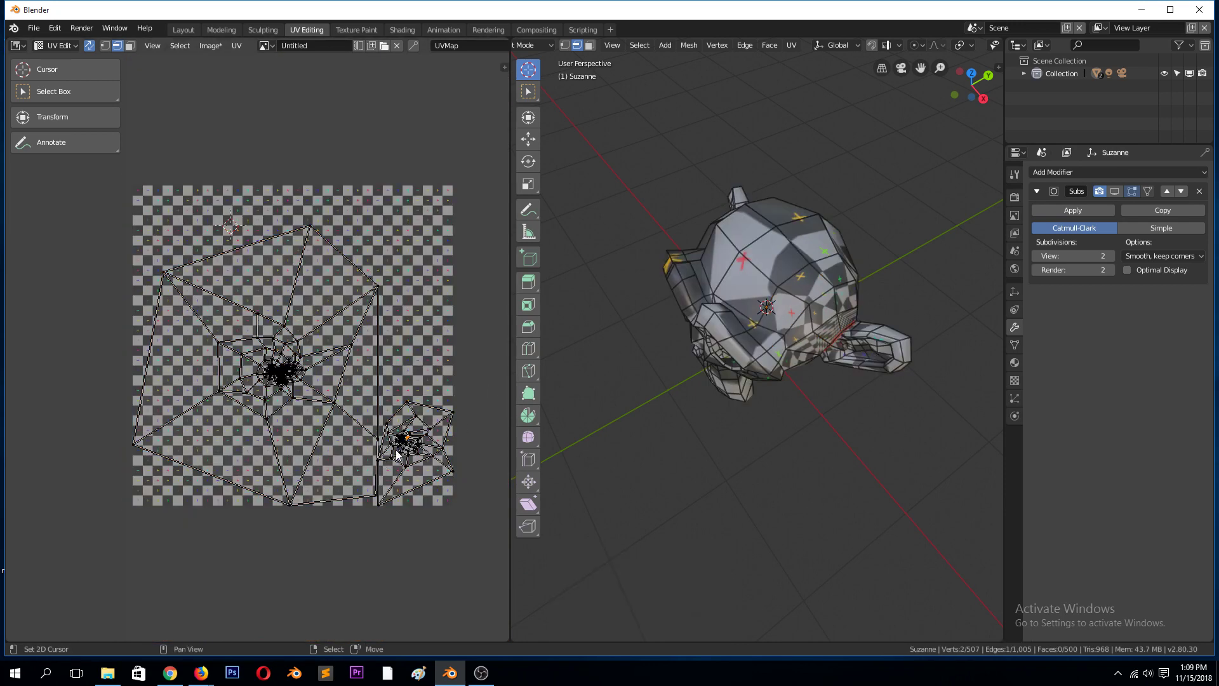
scroll(279, 404, up, 6)
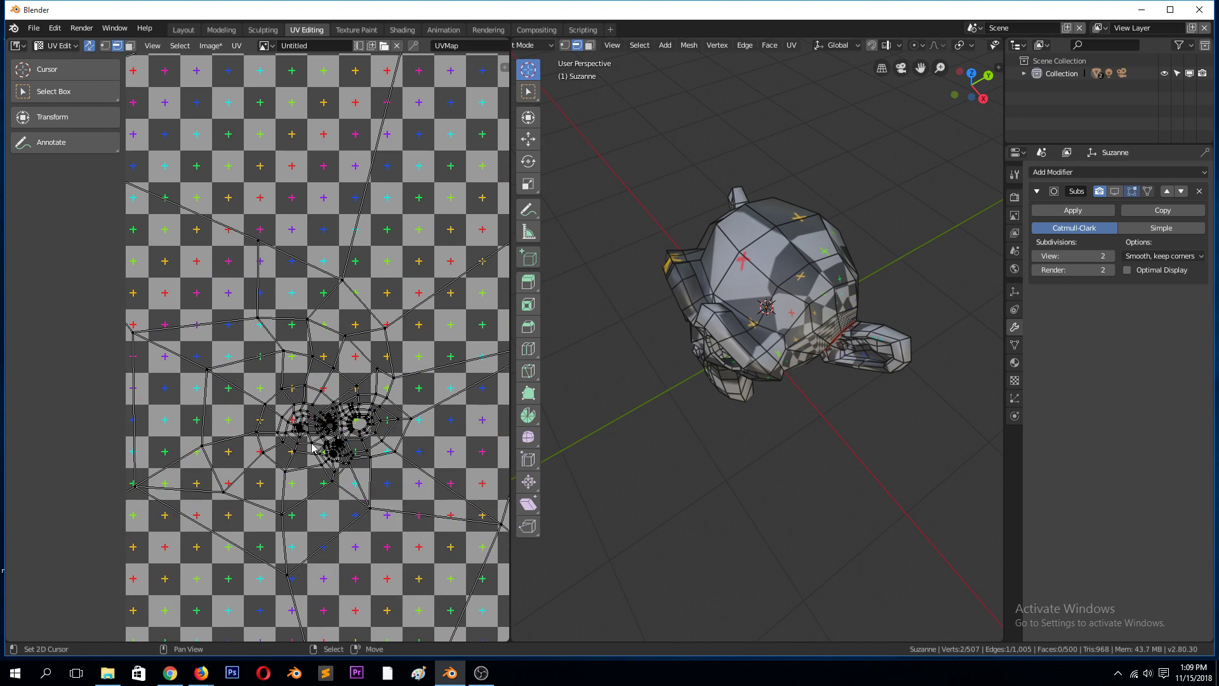
Select the ring of edges around the base of the ear on the negative X side and mark it as a seam.
middle_drag(728, 252, 852, 199)
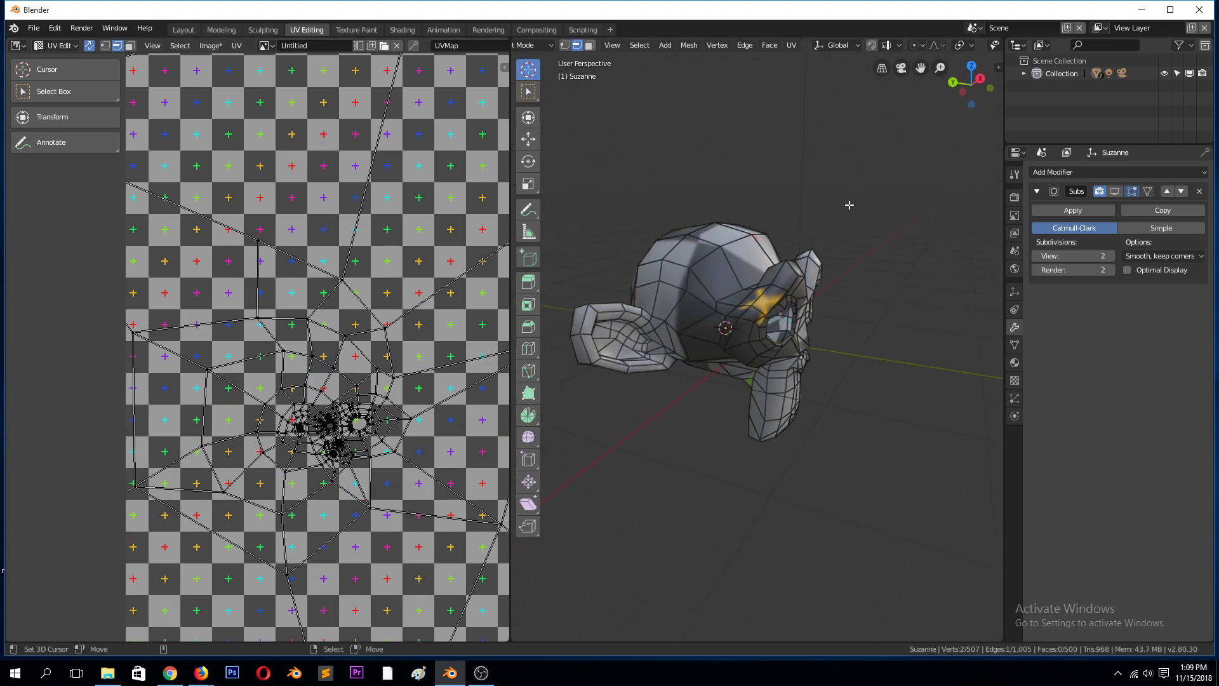
scroll(616, 295, up, 5)
scroll(619, 300, down, 3)
middle_drag(620, 302, 642, 303)
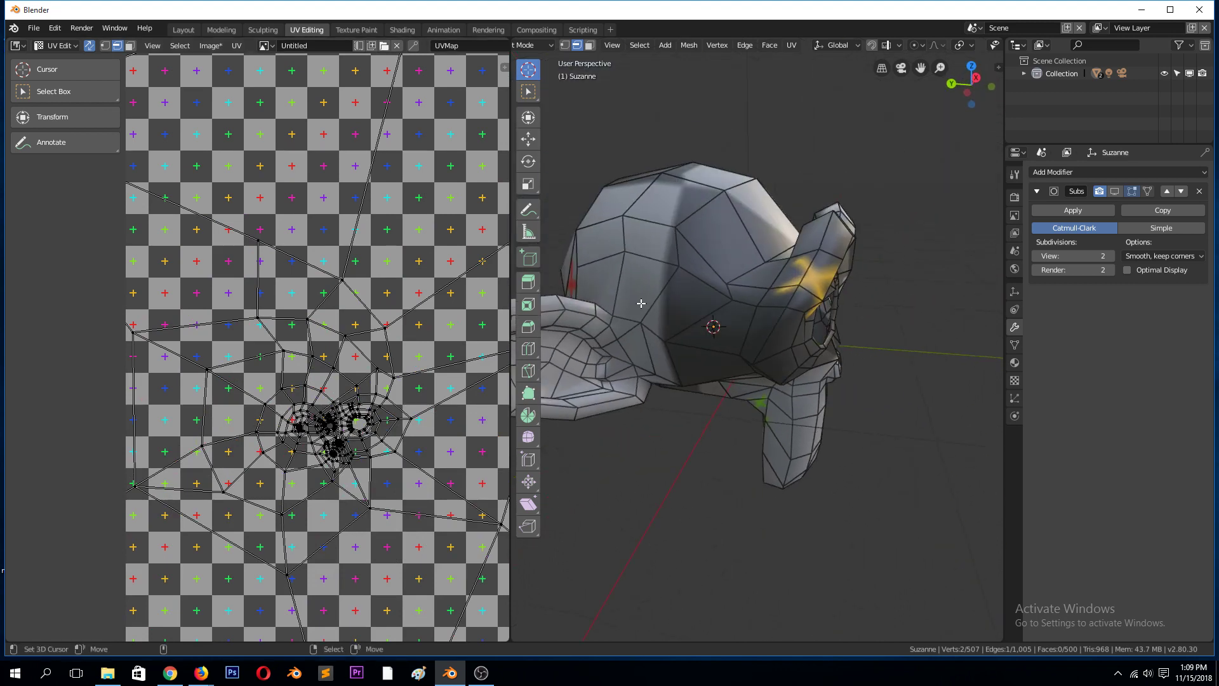
alt+right_click(650, 349)
middle_drag(650, 349, 813, 382)
alt+shift+right_click(805, 352)
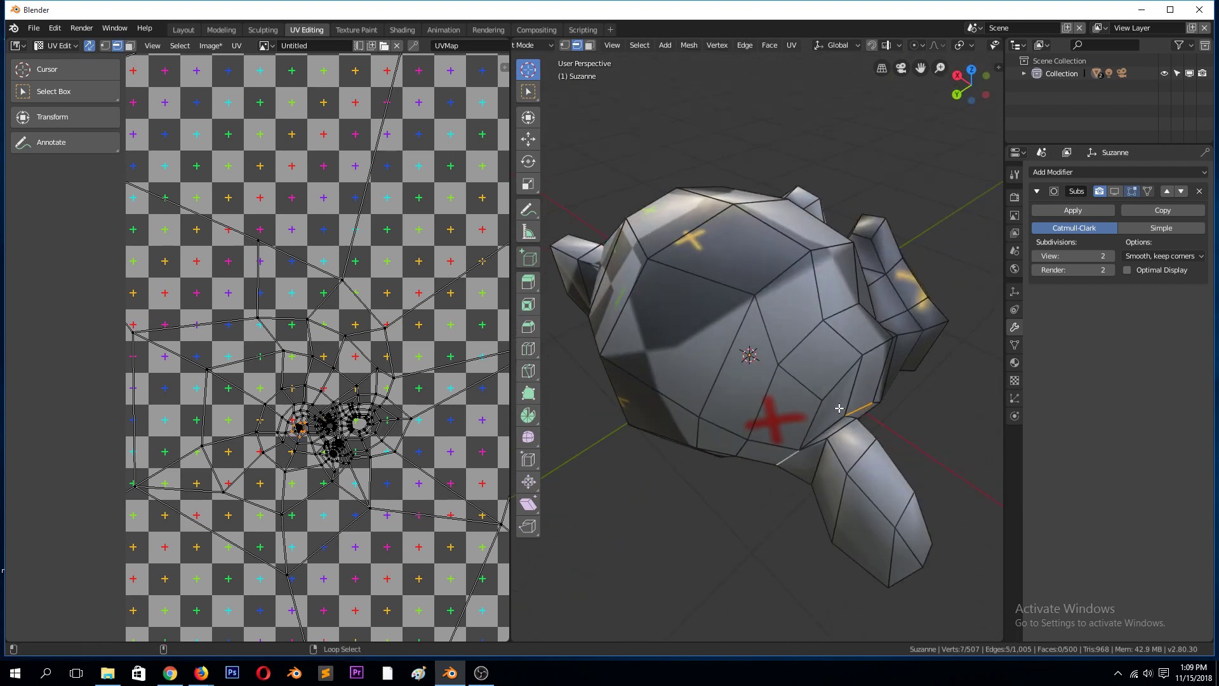
alt+shift+right_click(834, 422)
middle_drag(833, 421, 666, 288)
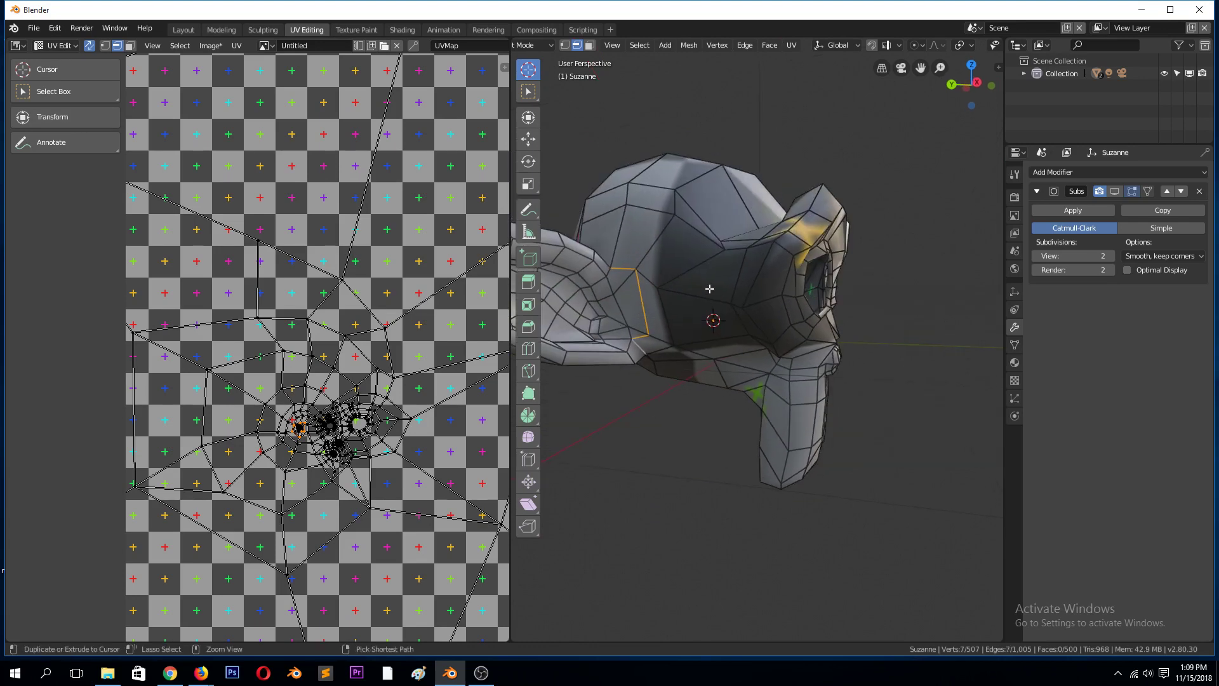
shift+click(638, 280)
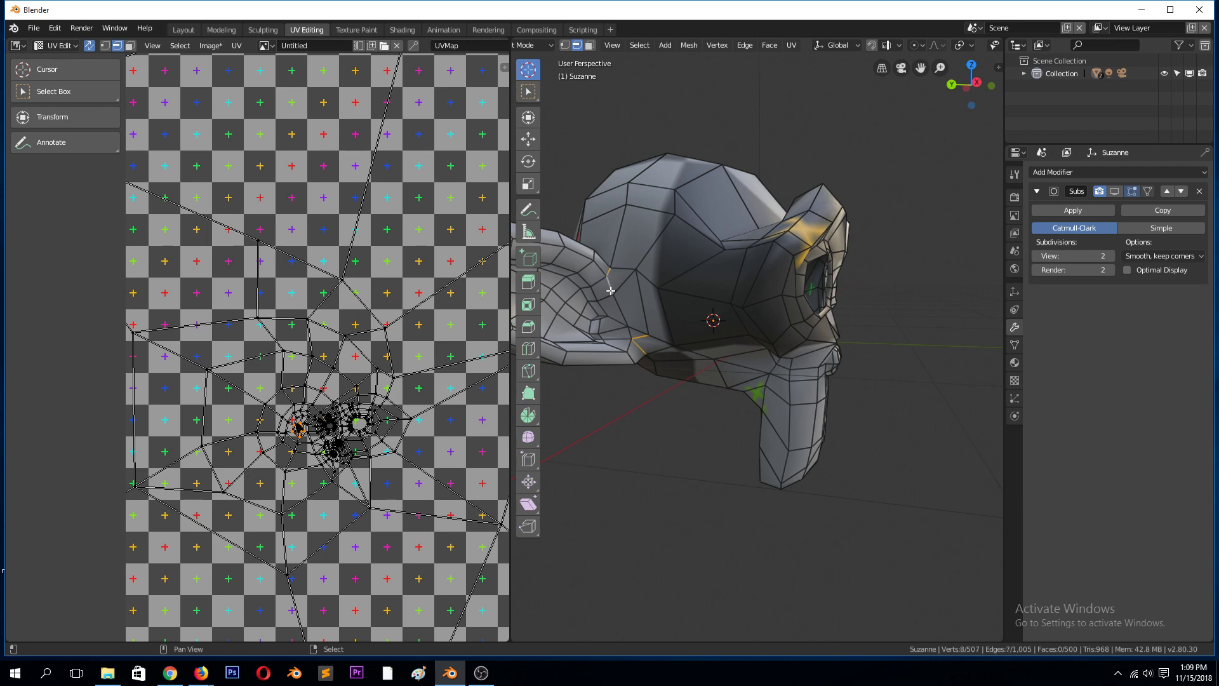
middle_drag(637, 338, 704, 235)
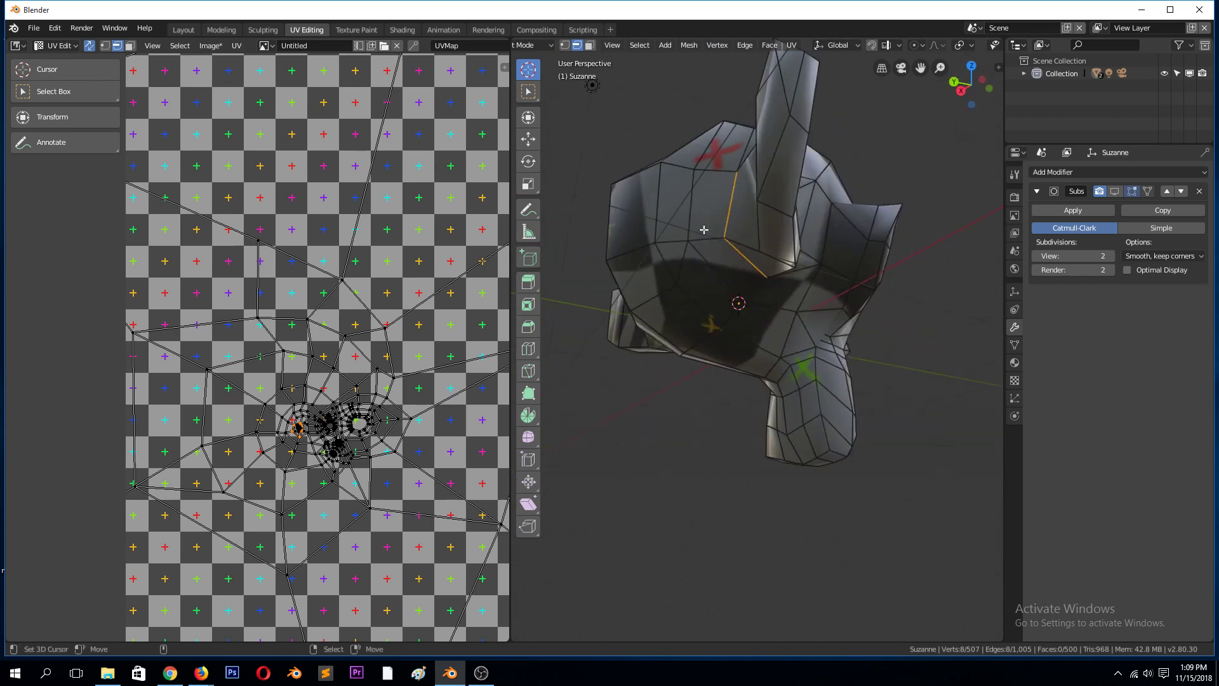
key(ctrl+e)
click(703, 234)
Unwrap the whole visible head with both ear seams in place and deselect everything.
key(a)
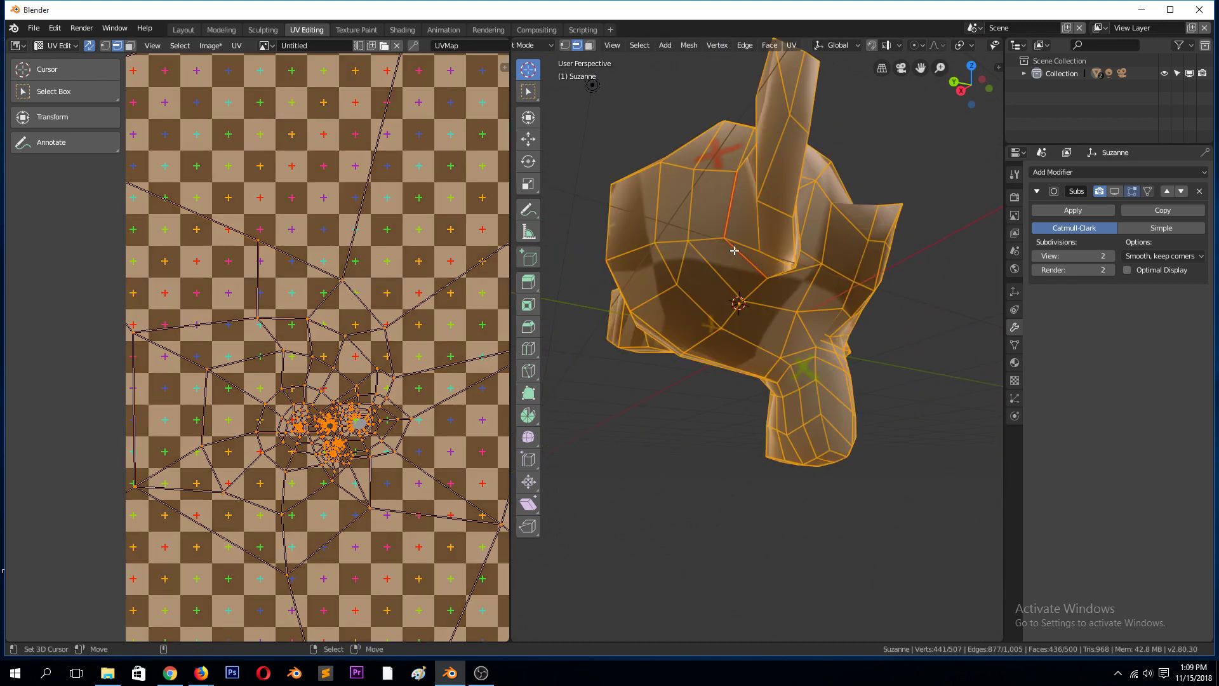
key(u)
click(736, 254)
scroll(803, 274, down, 4)
middle_drag(804, 274, 893, 288)
key(alt+a)
scroll(624, 327, up, 3)
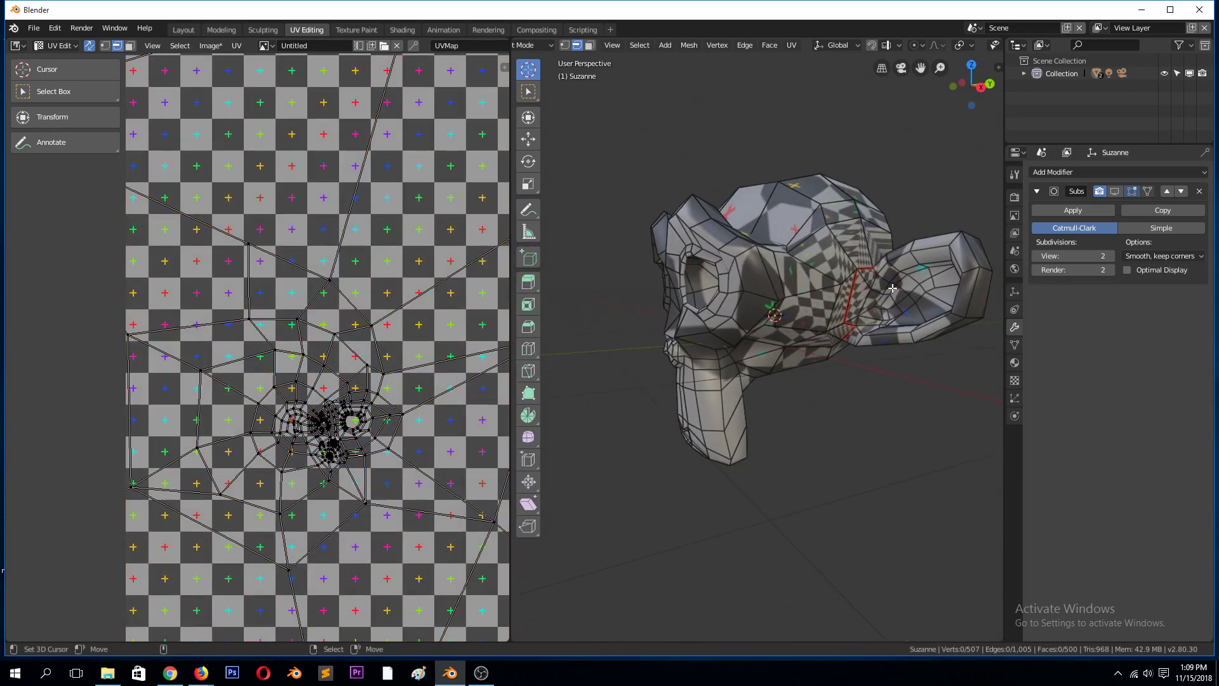
Examine the grid texture on the eyes, face and top of the head in Object Mode.
middle_drag(787, 311, 713, 341)
key(Tab)
scroll(354, 331, down, 7)
scroll(828, 283, up, 4)
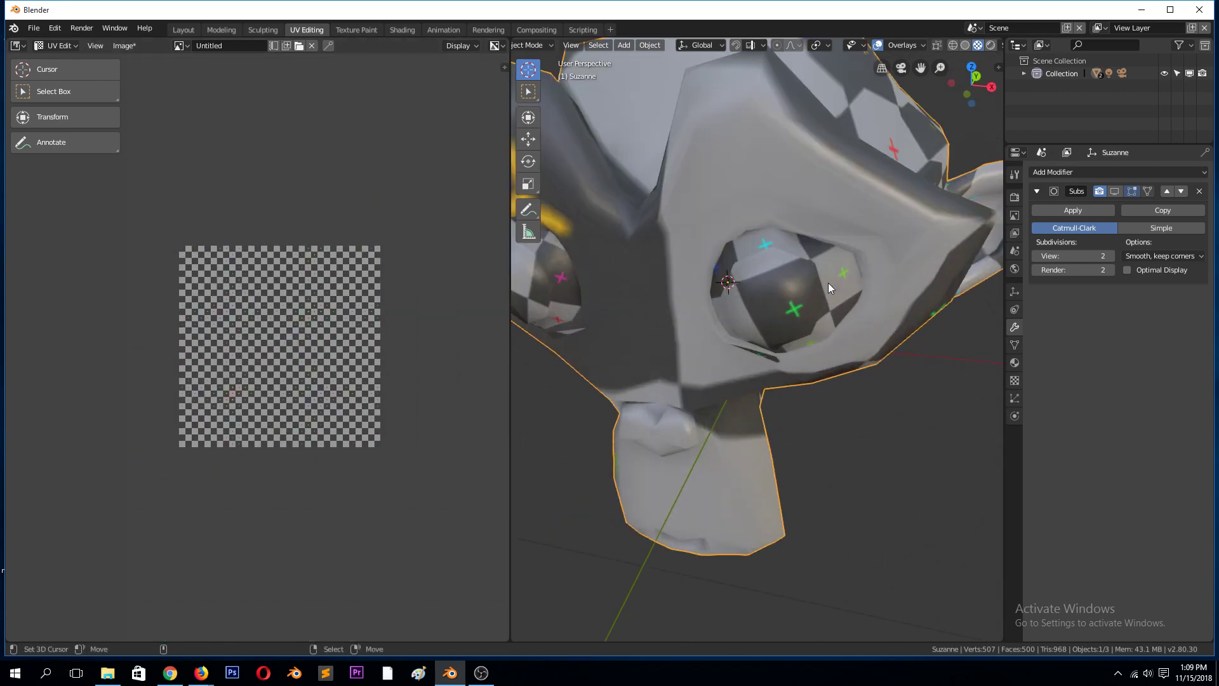
key(Tab)
scroll(765, 286, down, 4)
middle_drag(765, 294, 729, 320)
key(Tab)
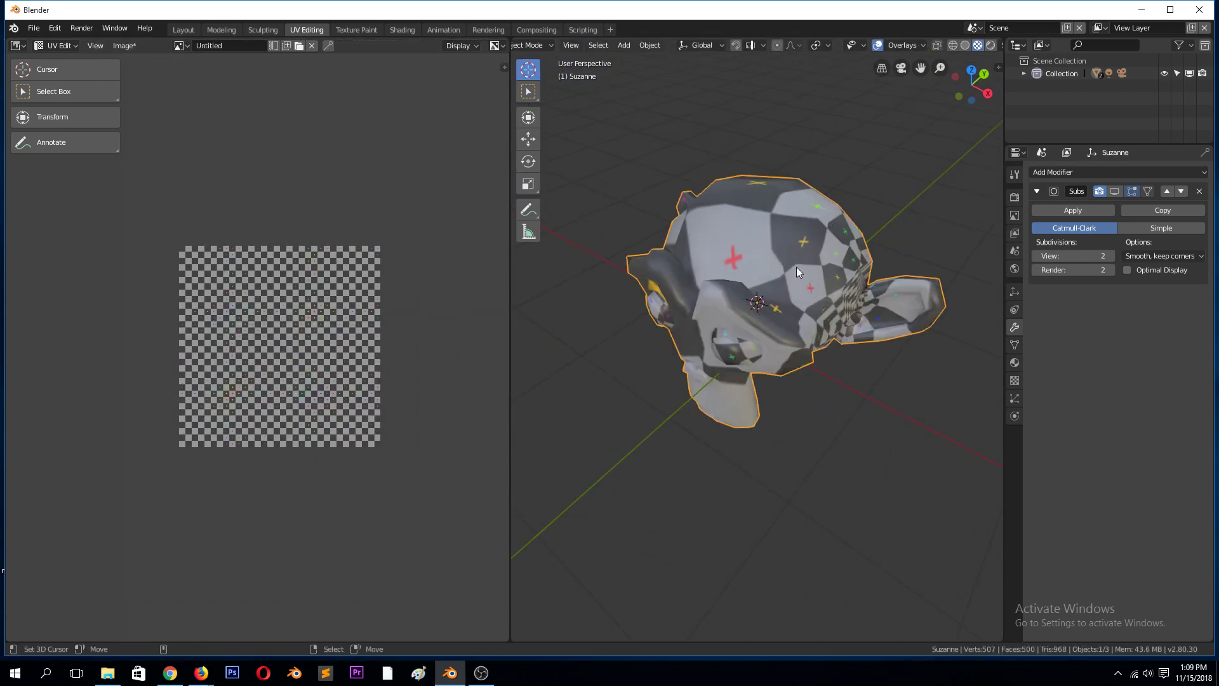
Select the centre line of edges from the back of the head over the forehead, nose and chin, and mark it as a seam.
key(KP_1)
key(Tab)
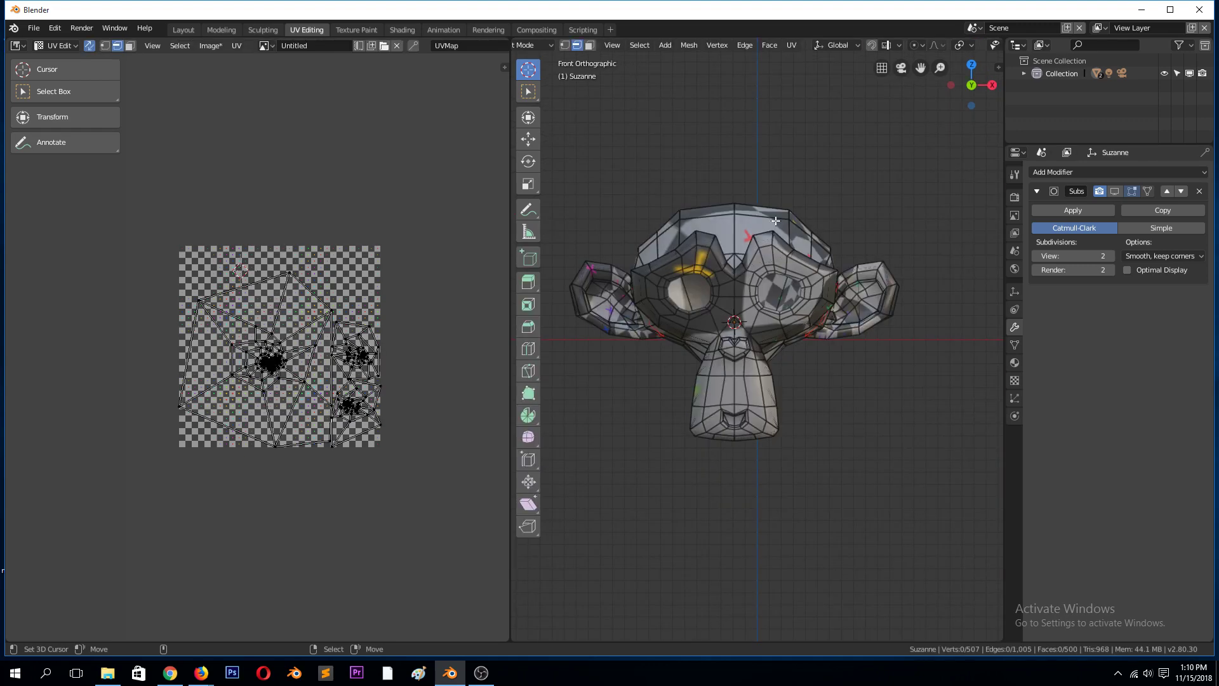
middle_drag(839, 165, 797, 264)
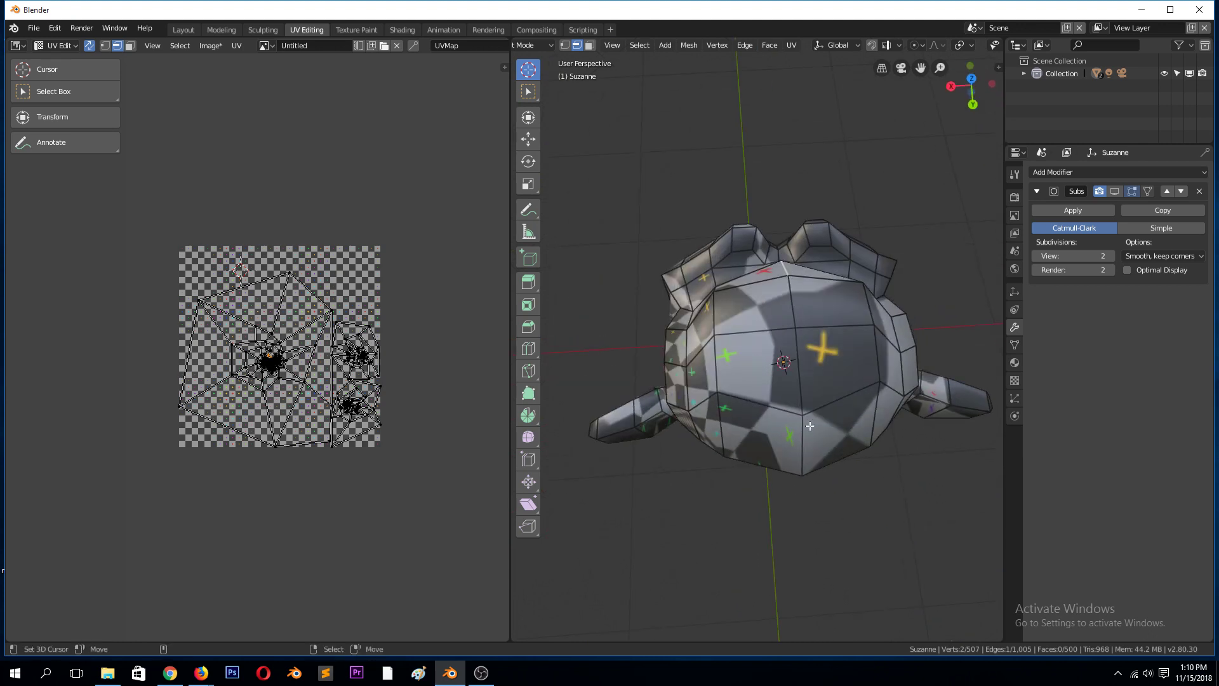
middle_drag(800, 331, 562, 424)
ctrl+click(772, 321)
alt+click(777, 280)
scroll(699, 296, up, 3)
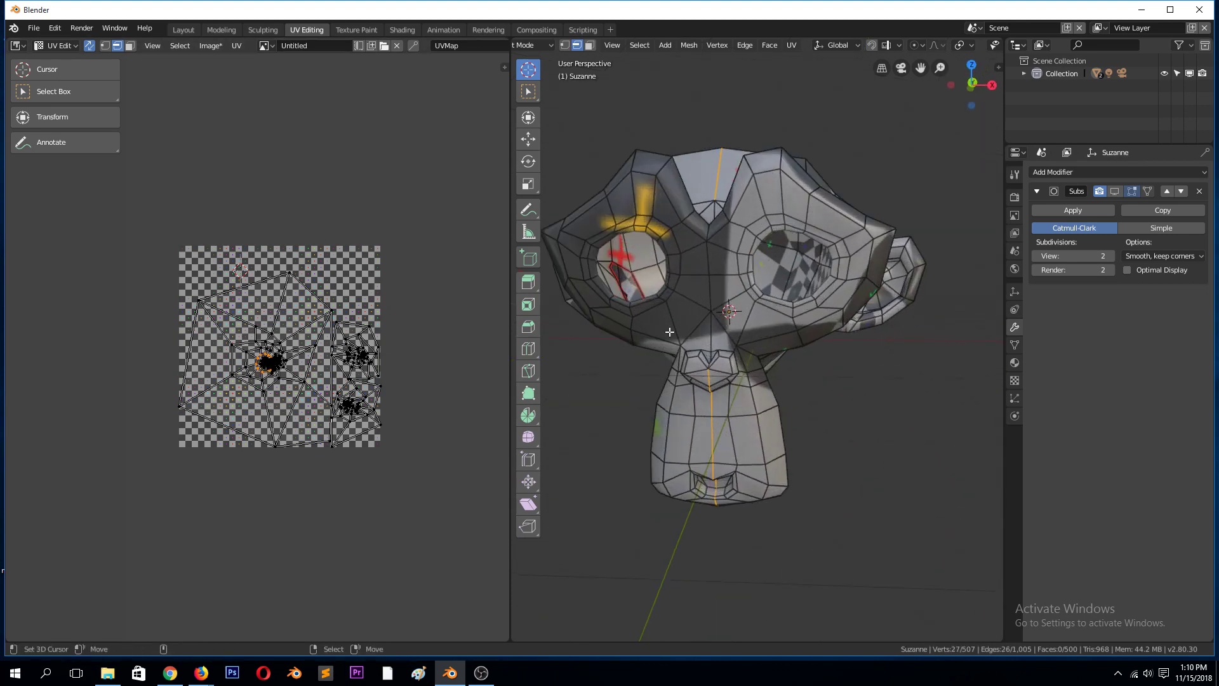
alt+shift+right_click(709, 297)
alt+shift+right_click(710, 333)
middle_drag(711, 334, 714, 412)
ctrl+click(711, 314)
middle_drag(712, 314, 729, 420)
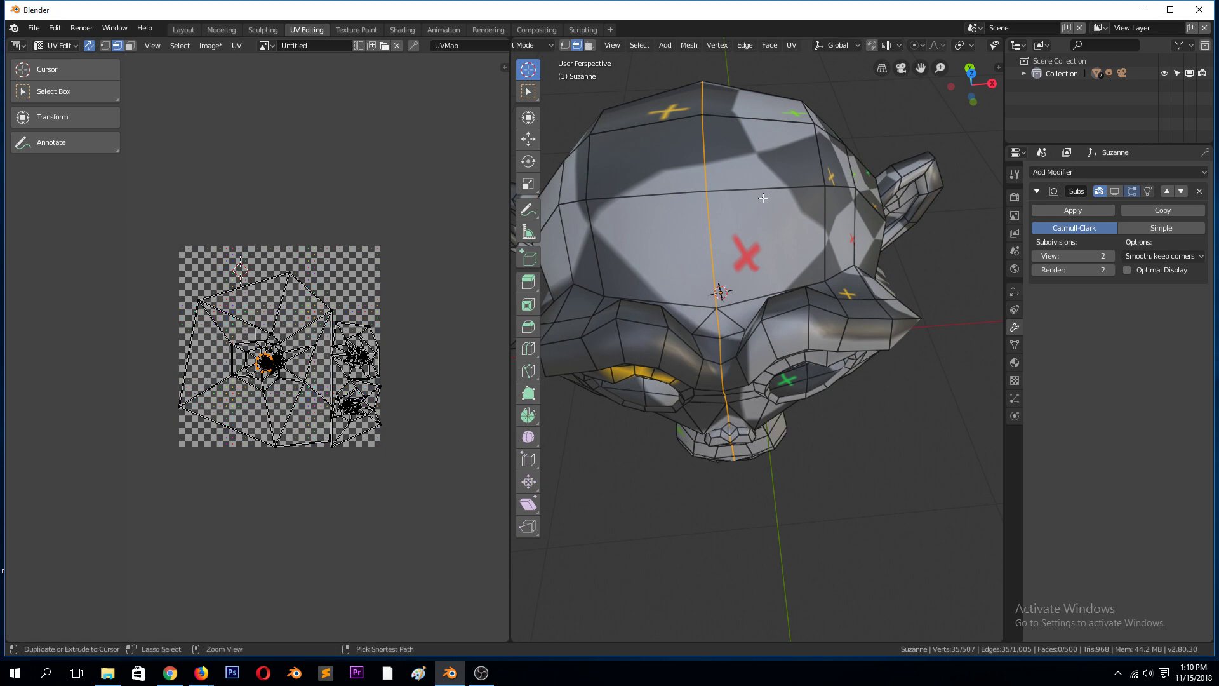
key(ctrl+e)
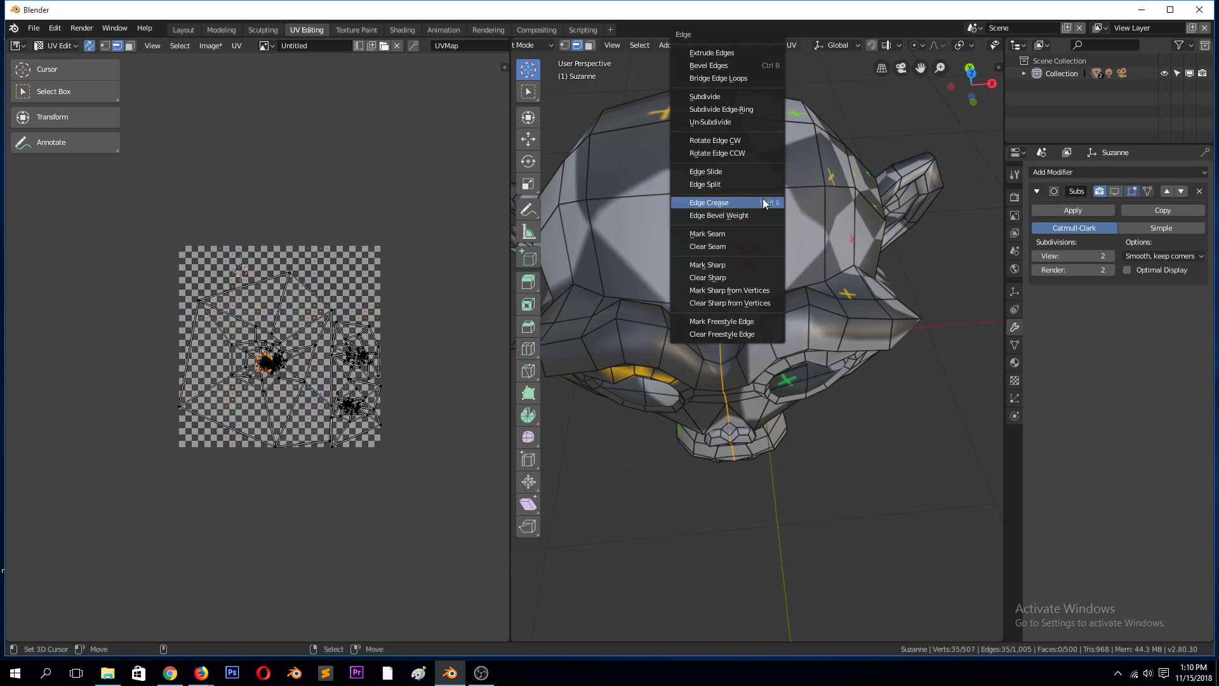
click(729, 234)
Unwrap the whole visible head using the centre seam and check the texture with the mesh overlay hidden and shown.
key(l)
key(u)
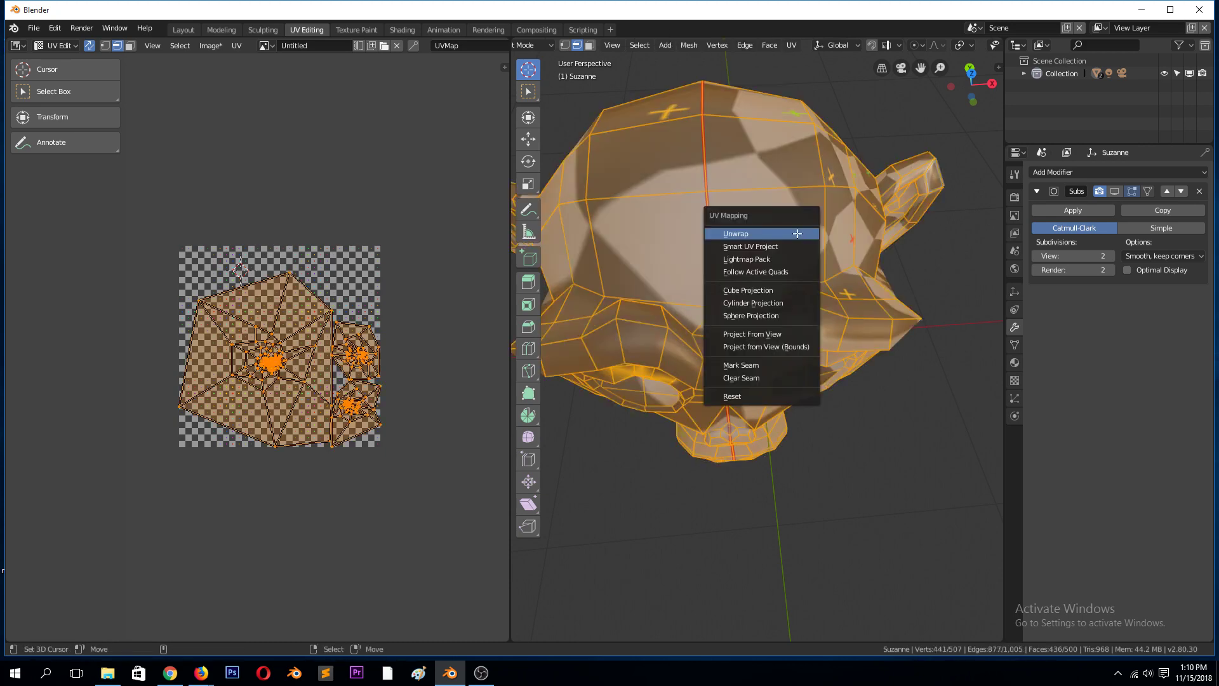
click(797, 234)
key(ctrl+z)
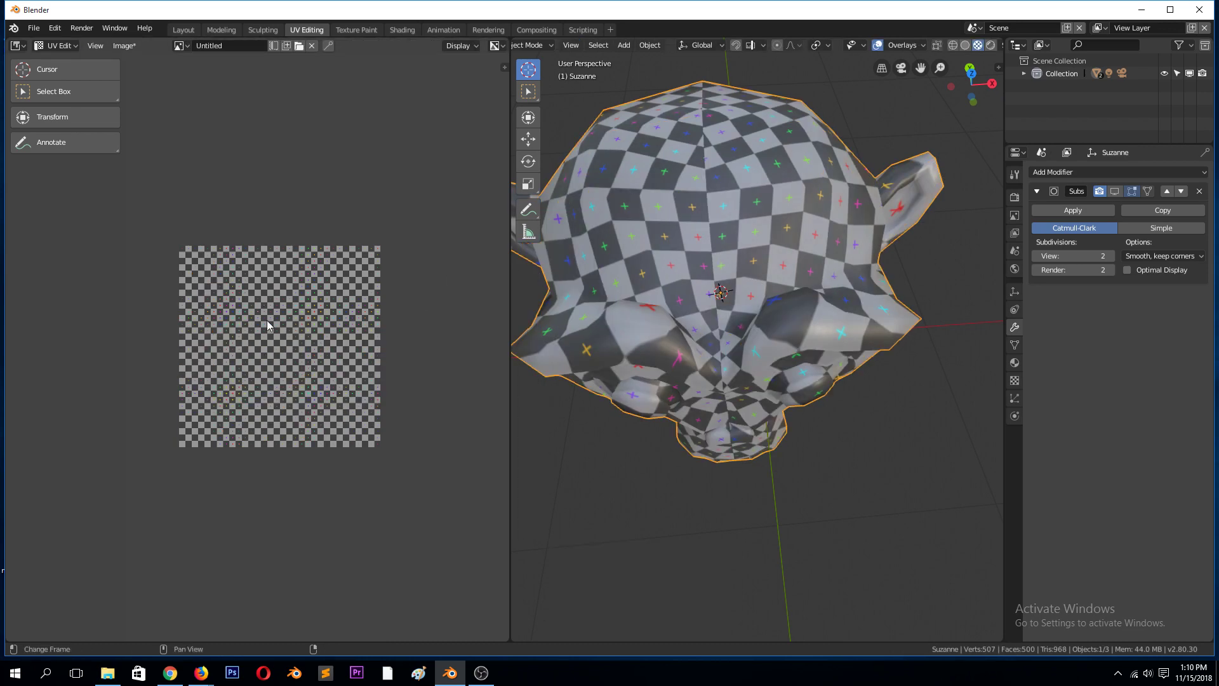
key(ctrl+shift+z)
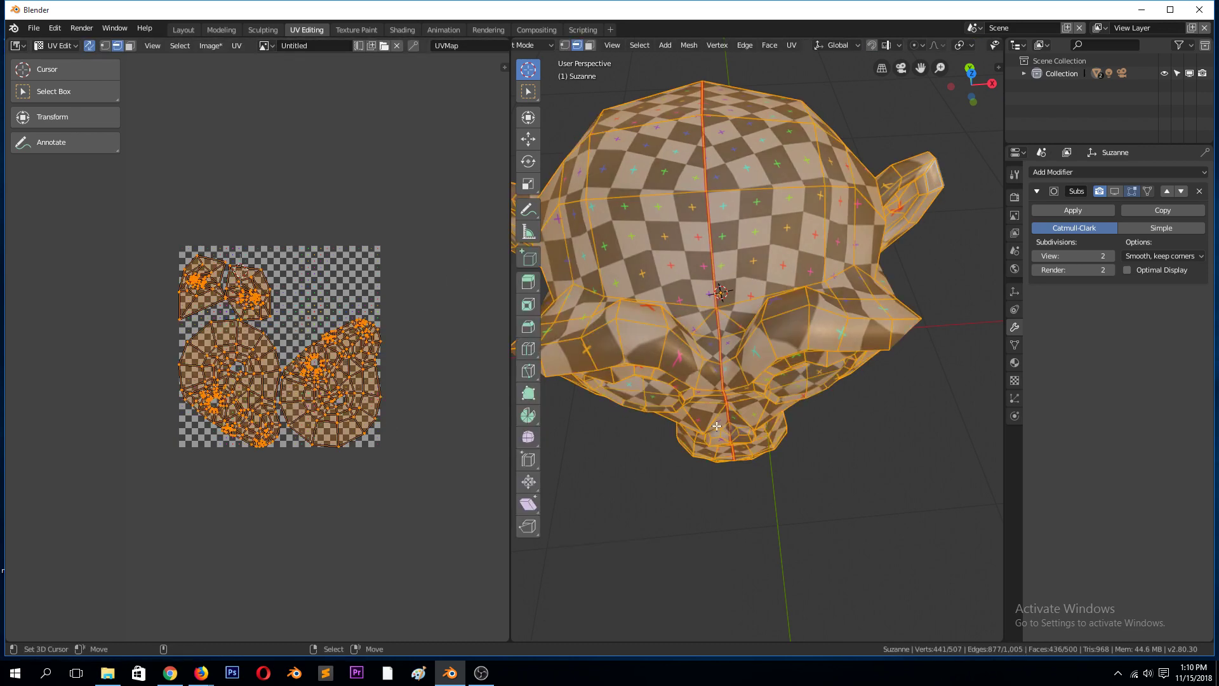
Examine the grid texture on the forehead, eyes, nose and muzzle in Object Mode.
middle_drag(664, 412, 744, 356)
key(Tab)
key(Tab)
key(Tab)
scroll(744, 381, up, 3)
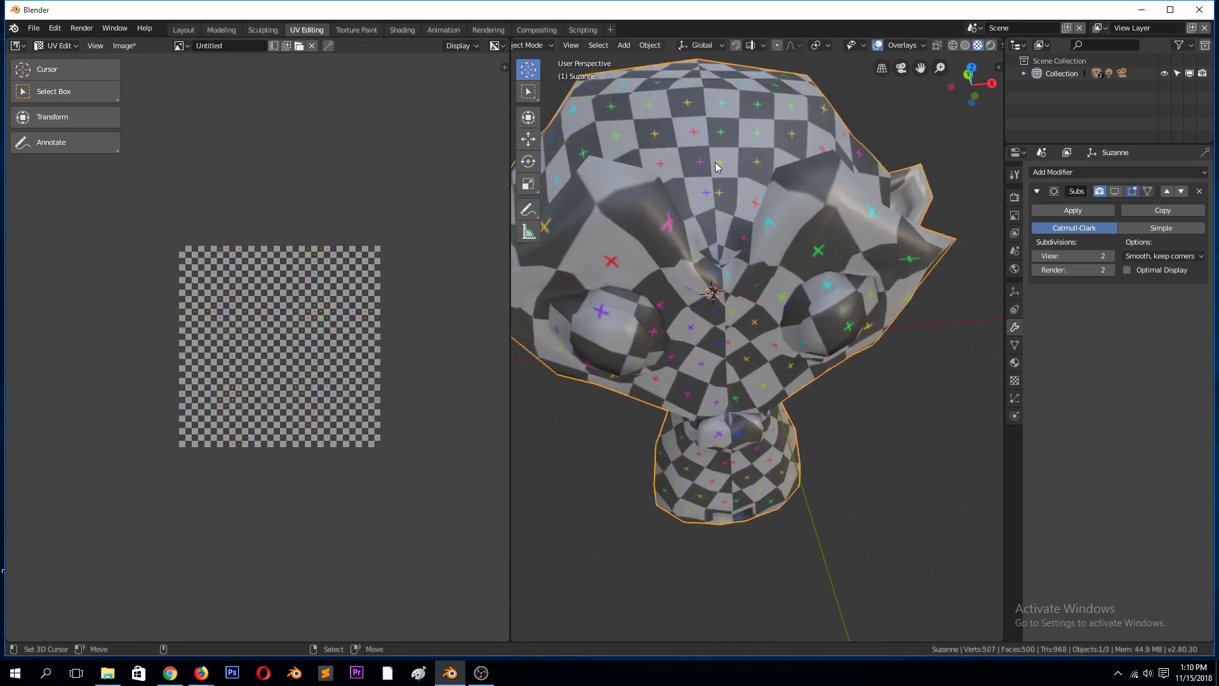
scroll(739, 226, down, 3)
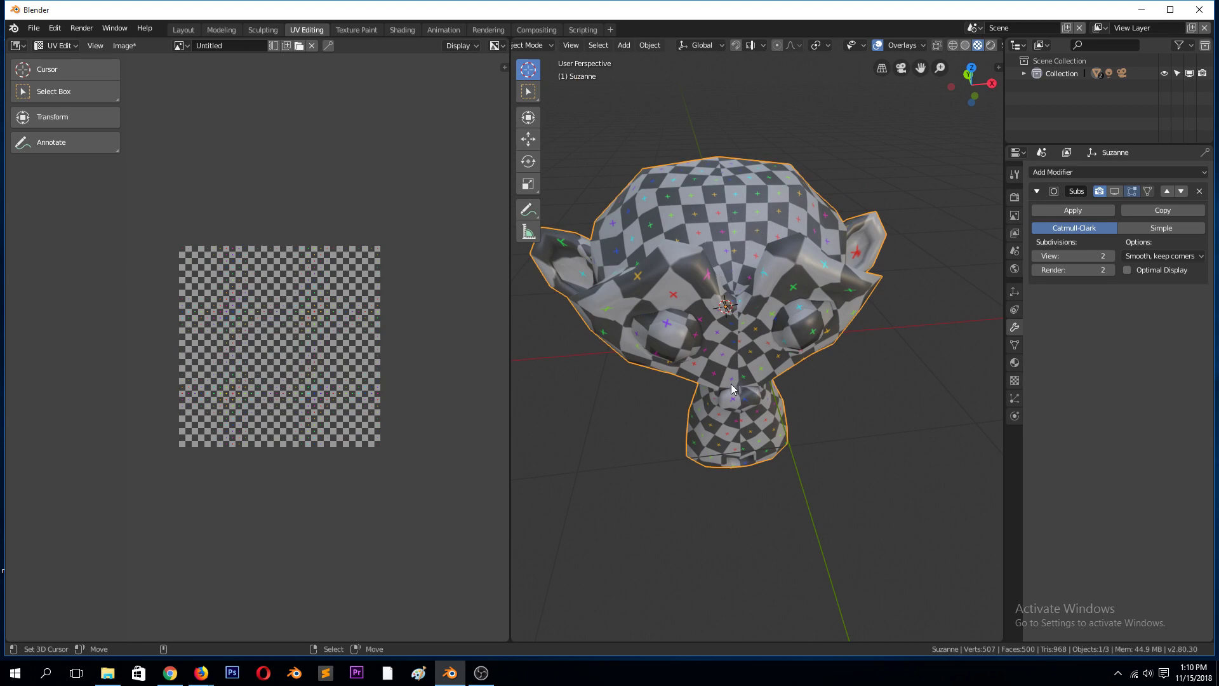
middle_drag(730, 383, 730, 321)
scroll(693, 258, up, 5)
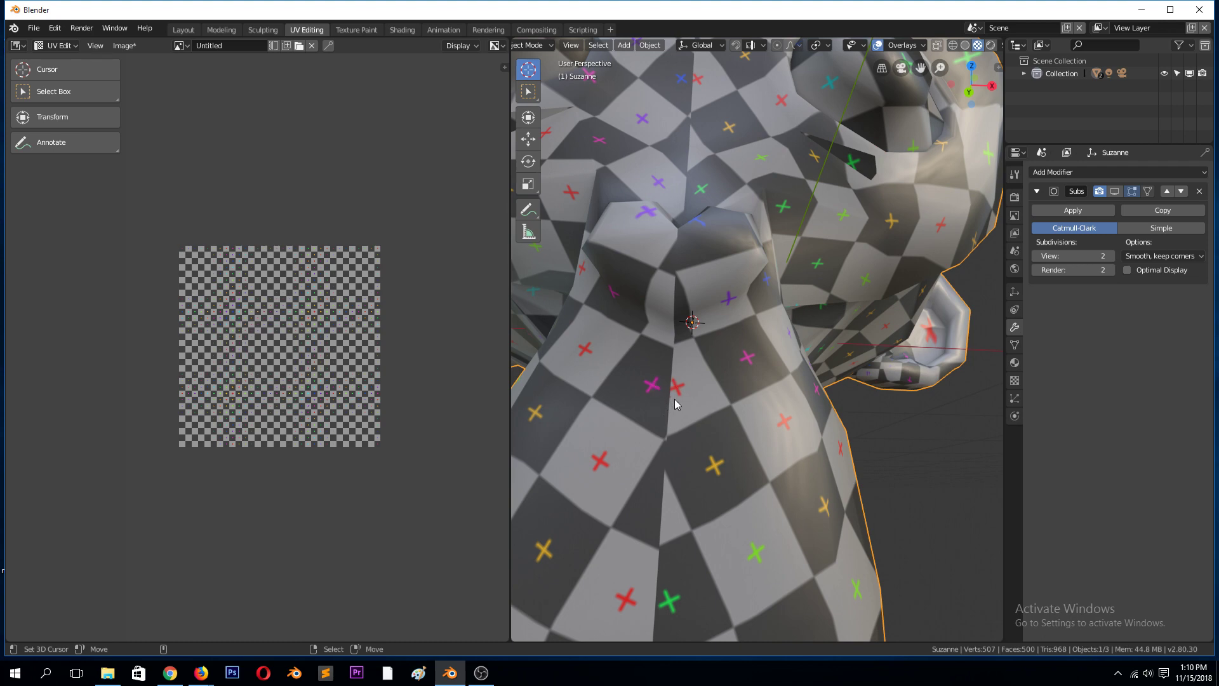
Compare the texture break along the face's centre seam in Edit and Object Mode, selecting the seam edge between the eyes.
key(Tab)
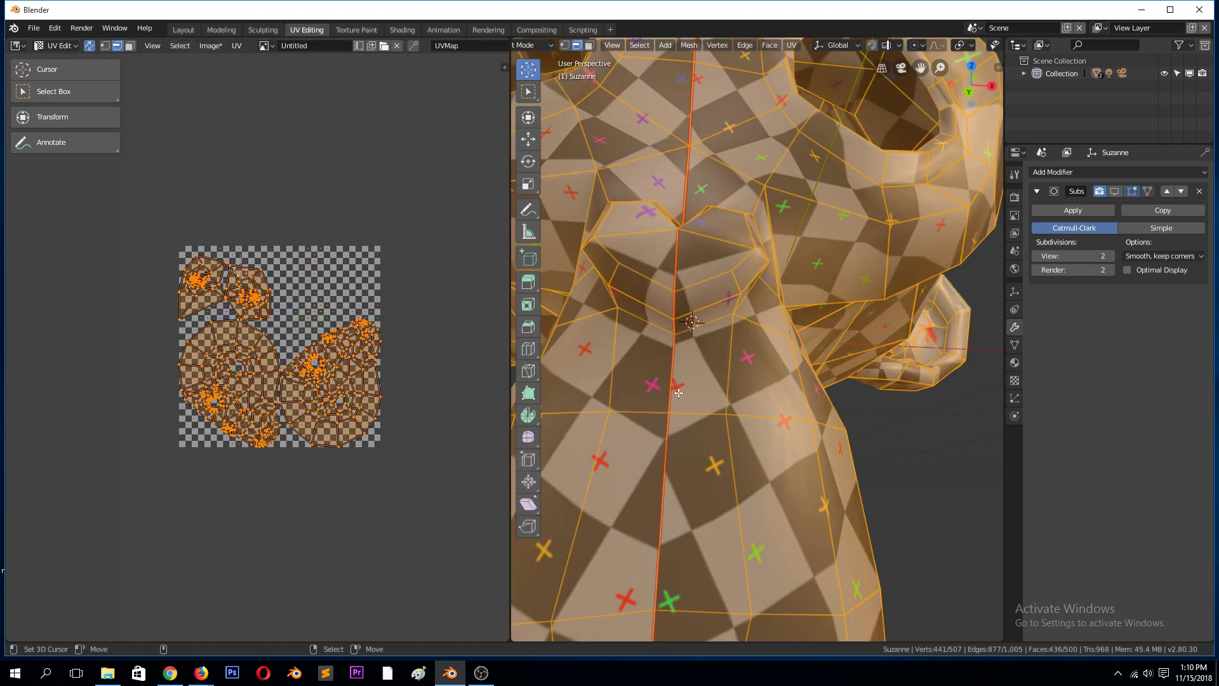
scroll(741, 296, down, 6)
key(Tab)
key(Tab)
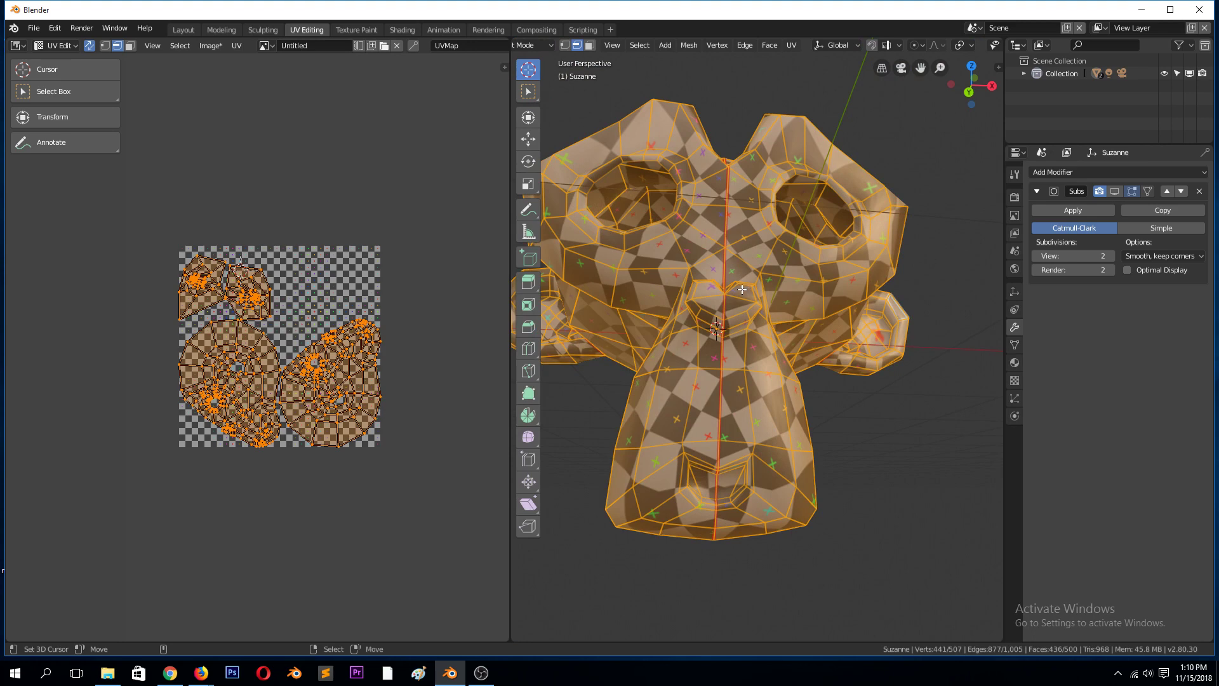
click(731, 177)
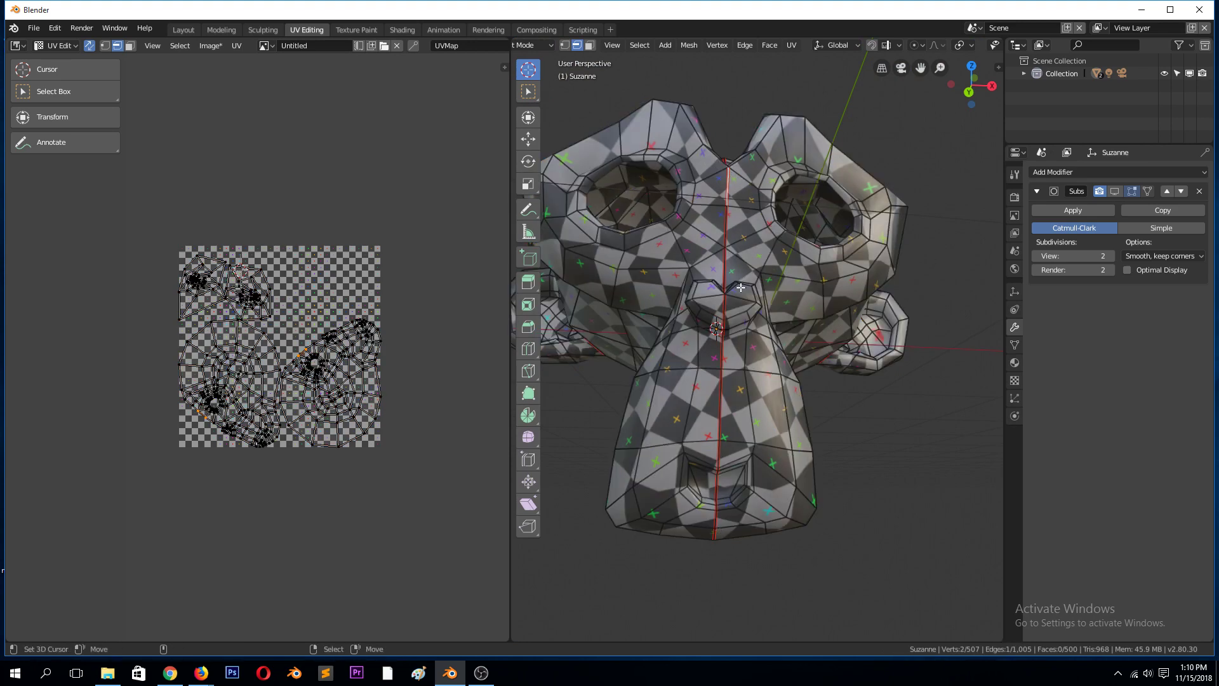
key(Tab)
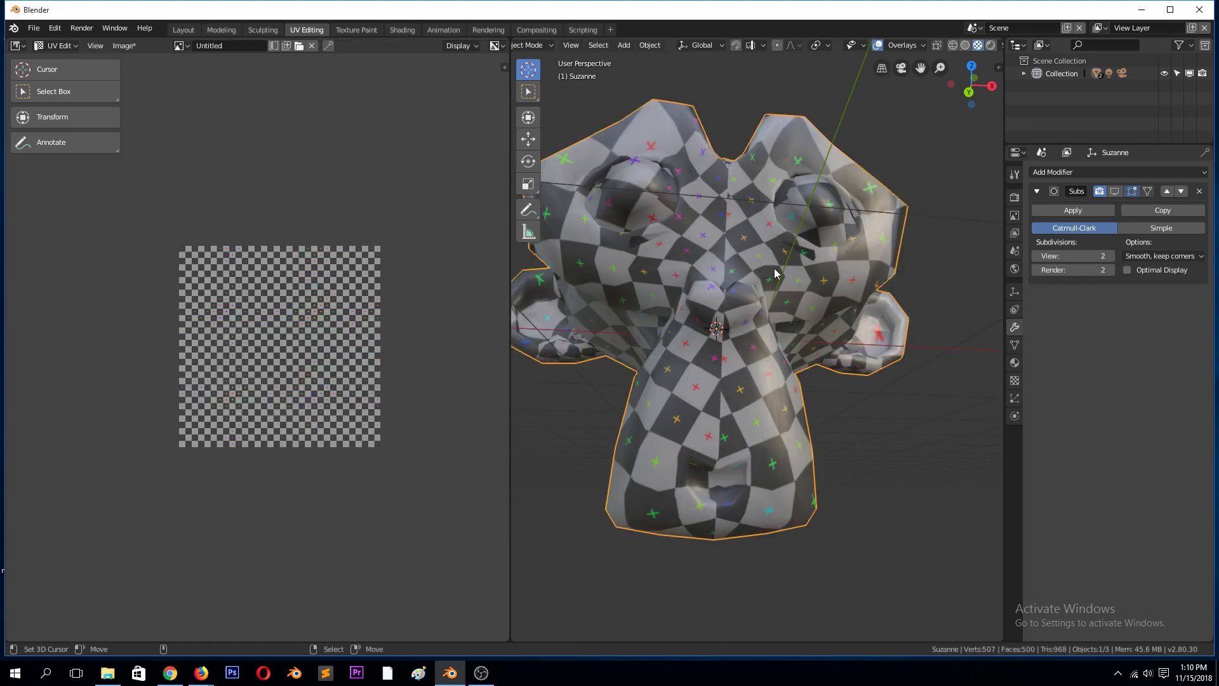
middle_drag(774, 259, 737, 227)
scroll(756, 285, down, 2)
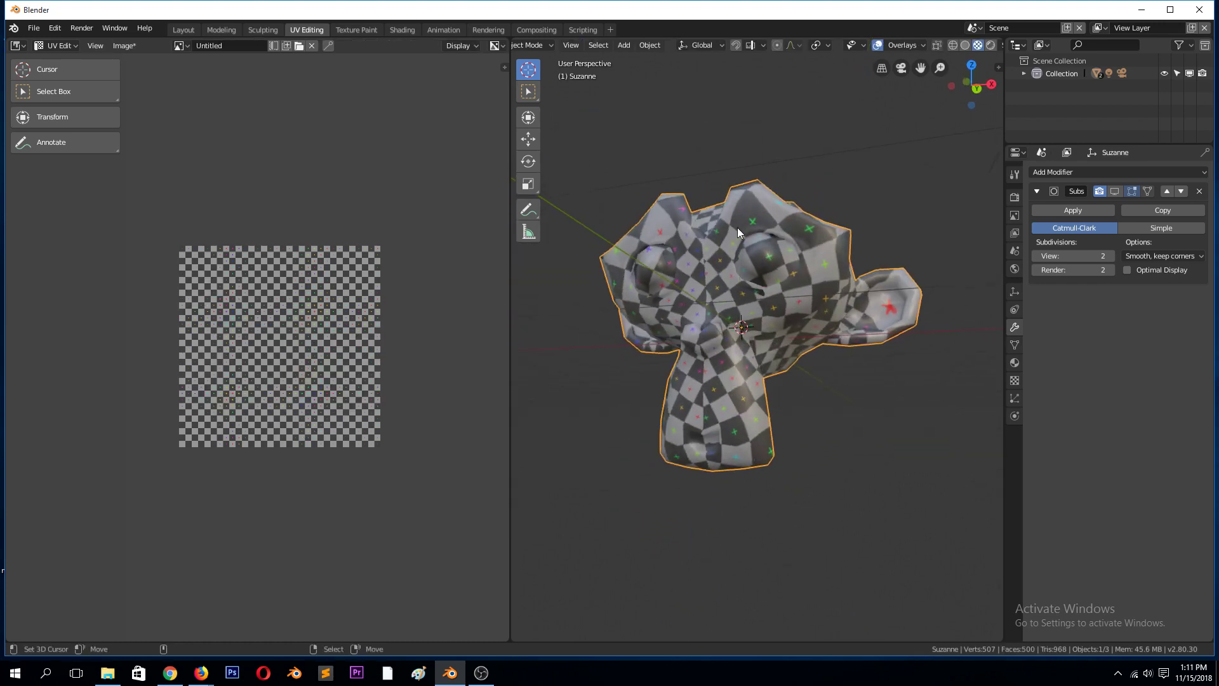
Examine the face up close in Edit Mode and select an edge in the UV layout's dense eye area to locate it.
key(Tab)
scroll(705, 267, up, 5)
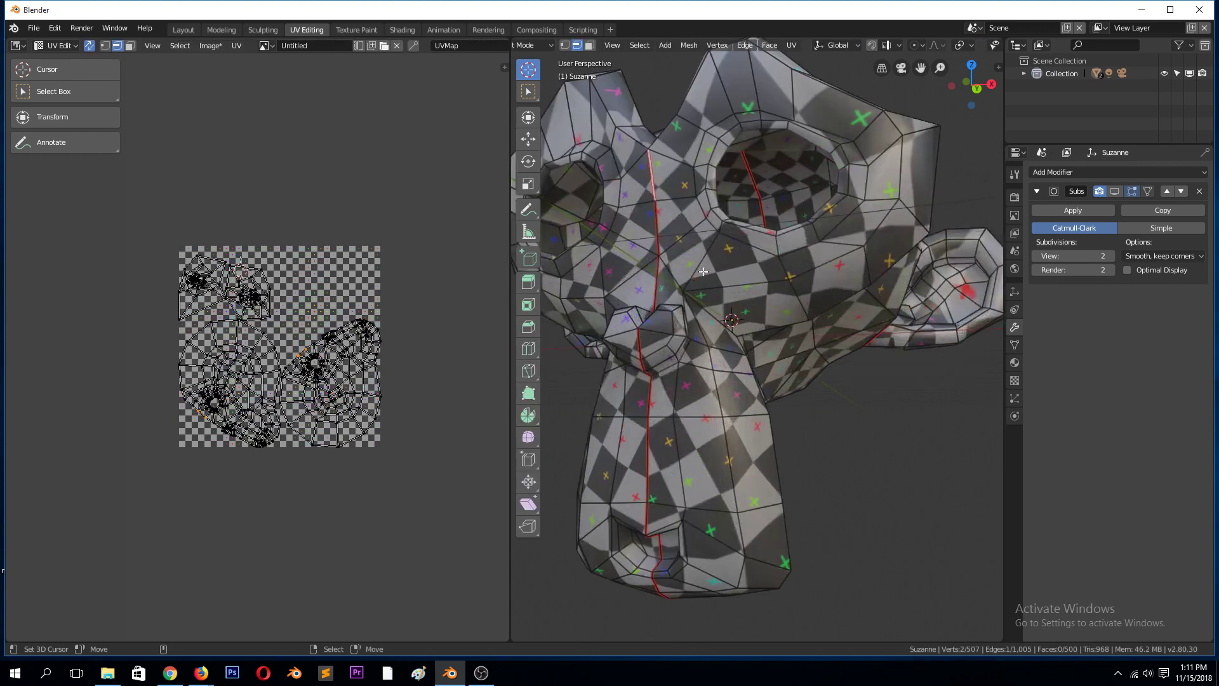
key(Tab)
key(Tab)
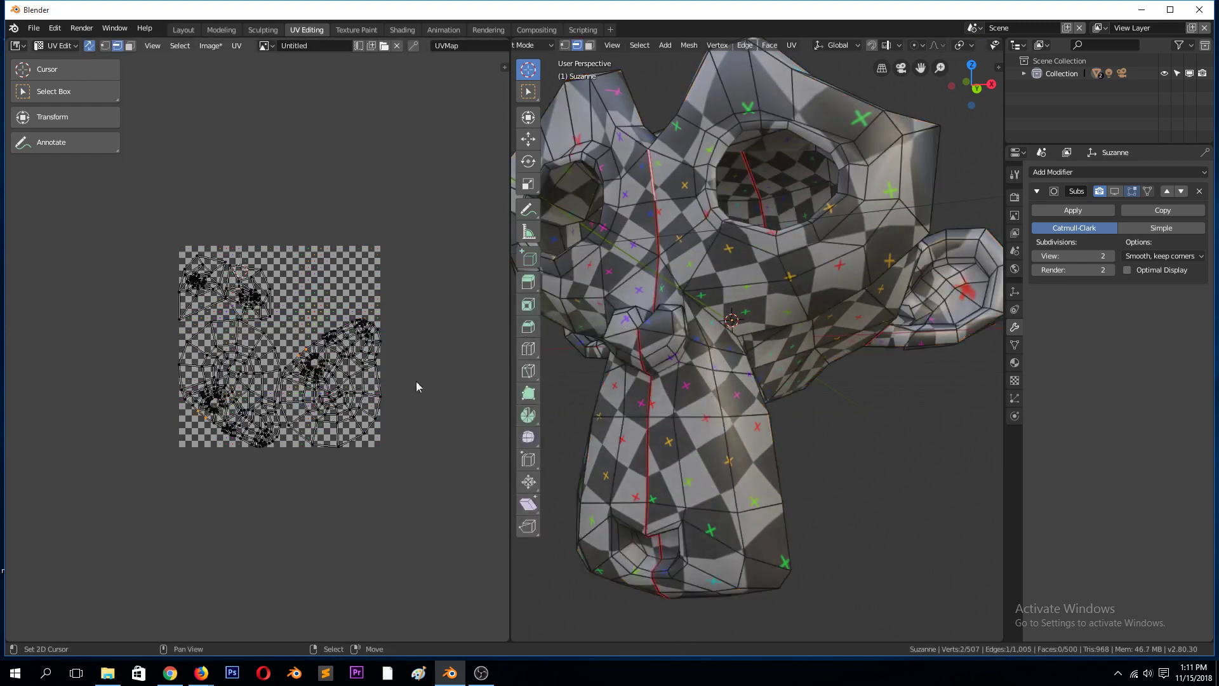
scroll(337, 406, up, 3)
scroll(337, 406, down, 1)
right_click(340, 383)
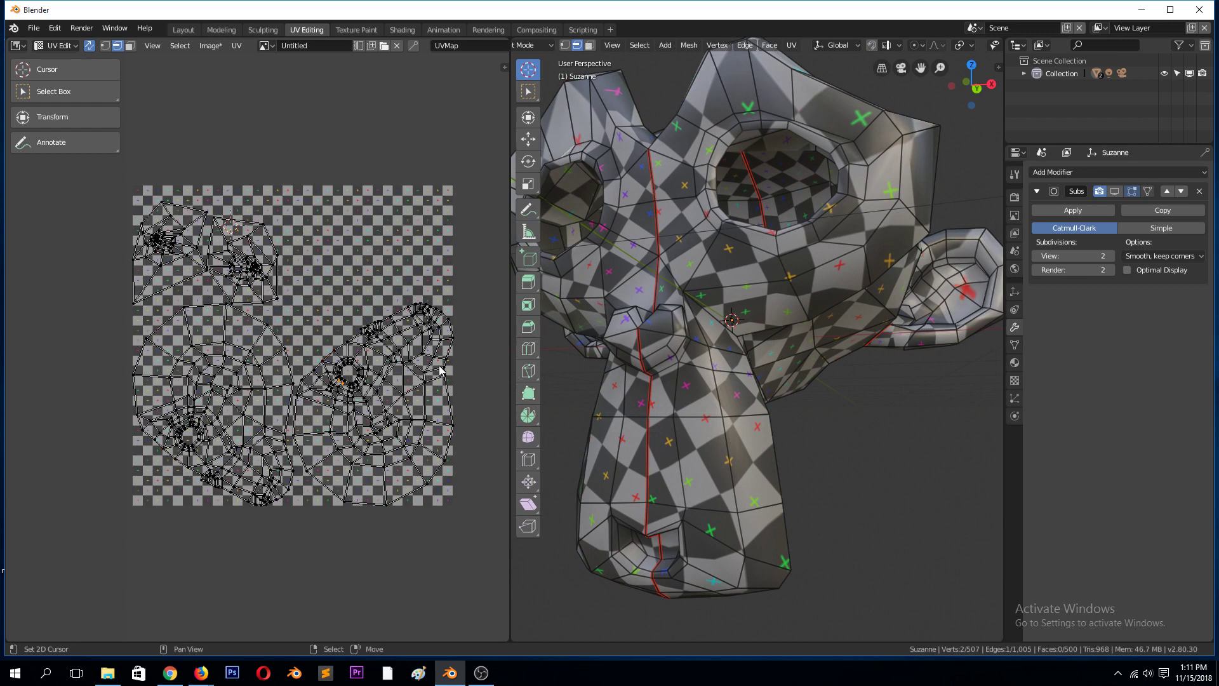
Examine the head's side in Object and Edit Mode, and select the connected head mesh to frame it in the view.
key(Tab)
middle_drag(640, 268, 738, 347)
key(Tab)
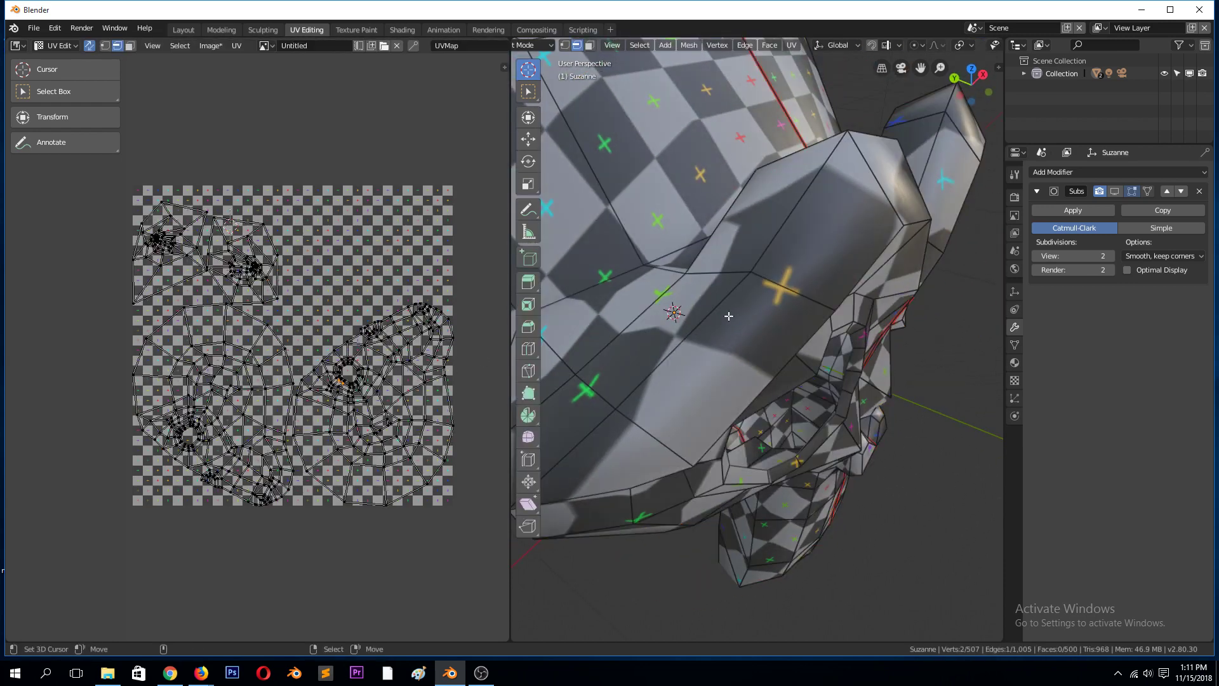
key(l)
key(KP_Decimal)
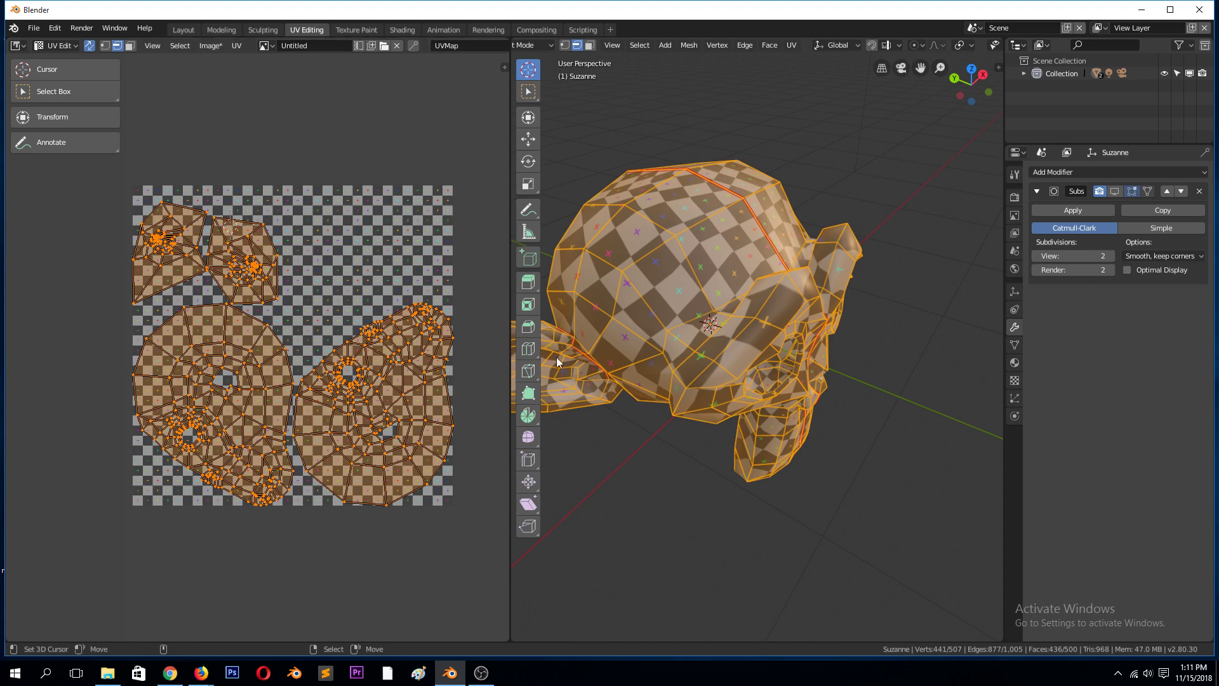
Try to select the centre seam edges from the forehead down the face with Pick Shortest Path.
middle_drag(816, 291, 713, 348)
click(717, 240)
ctrl+click(713, 349)
middle_drag(724, 299, 709, 362)
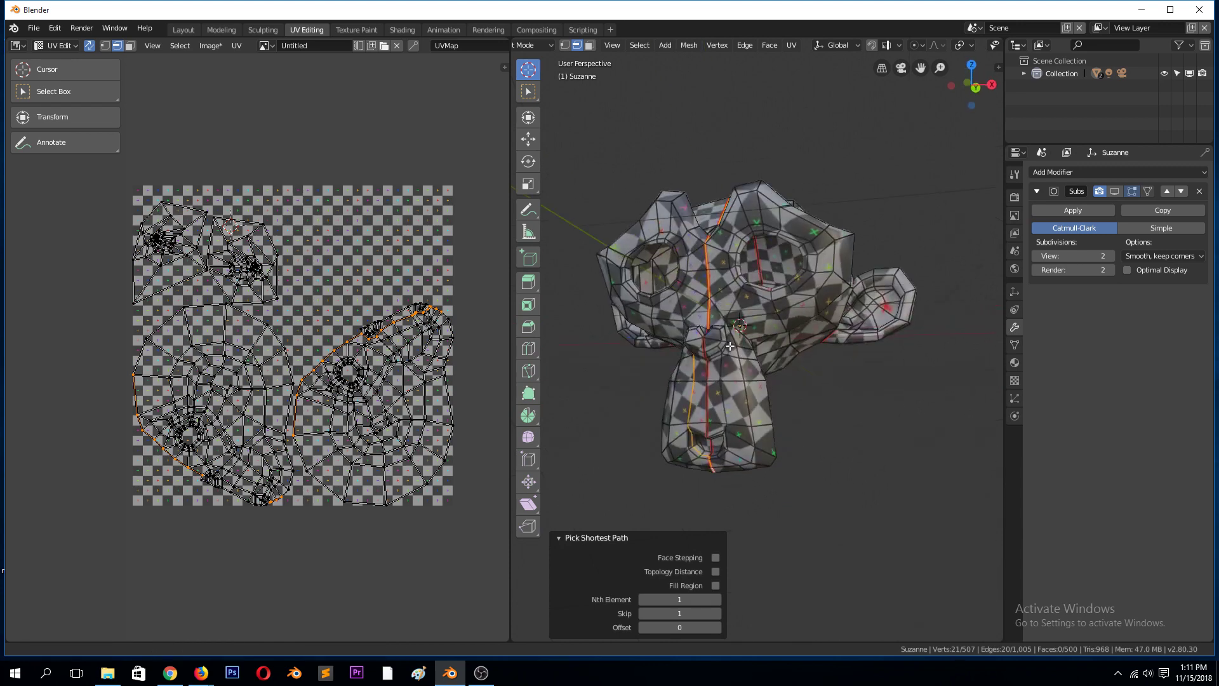
alt+click(710, 362)
middle_drag(707, 375, 723, 406)
alt+shift+right_click(722, 345)
scroll(749, 358, up, 4)
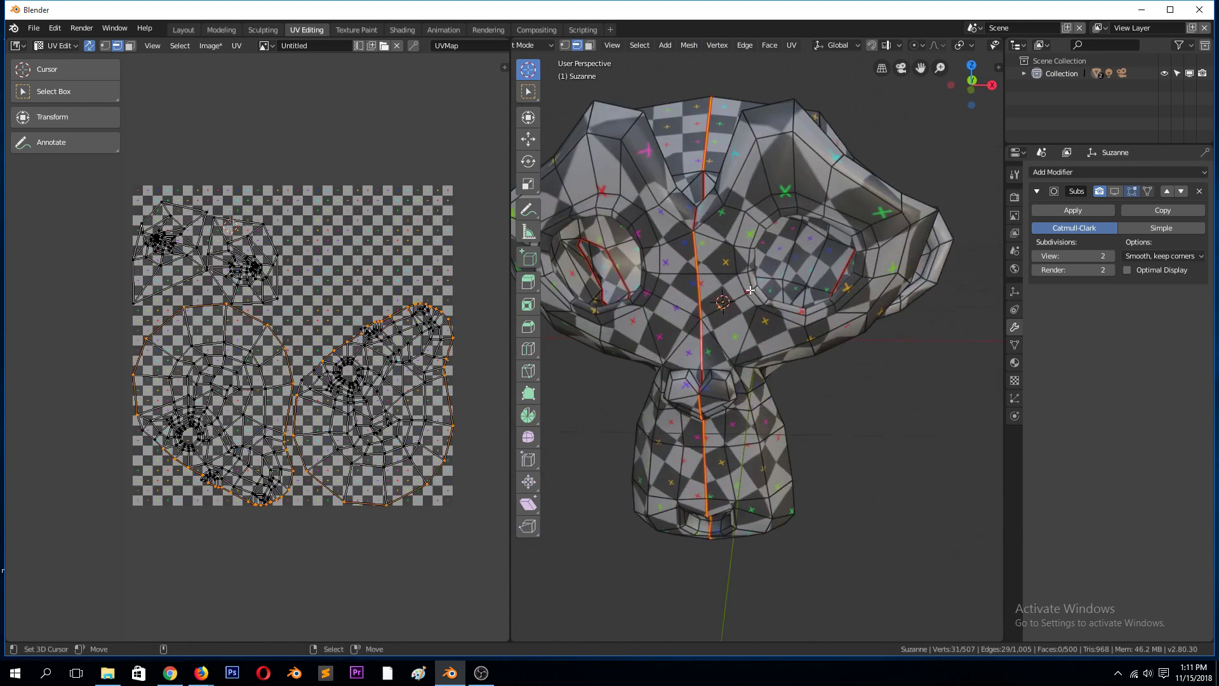
Select the centre seam edges from between the brows down over the nose and muzzle with Pick Shortest Path.
click(698, 220)
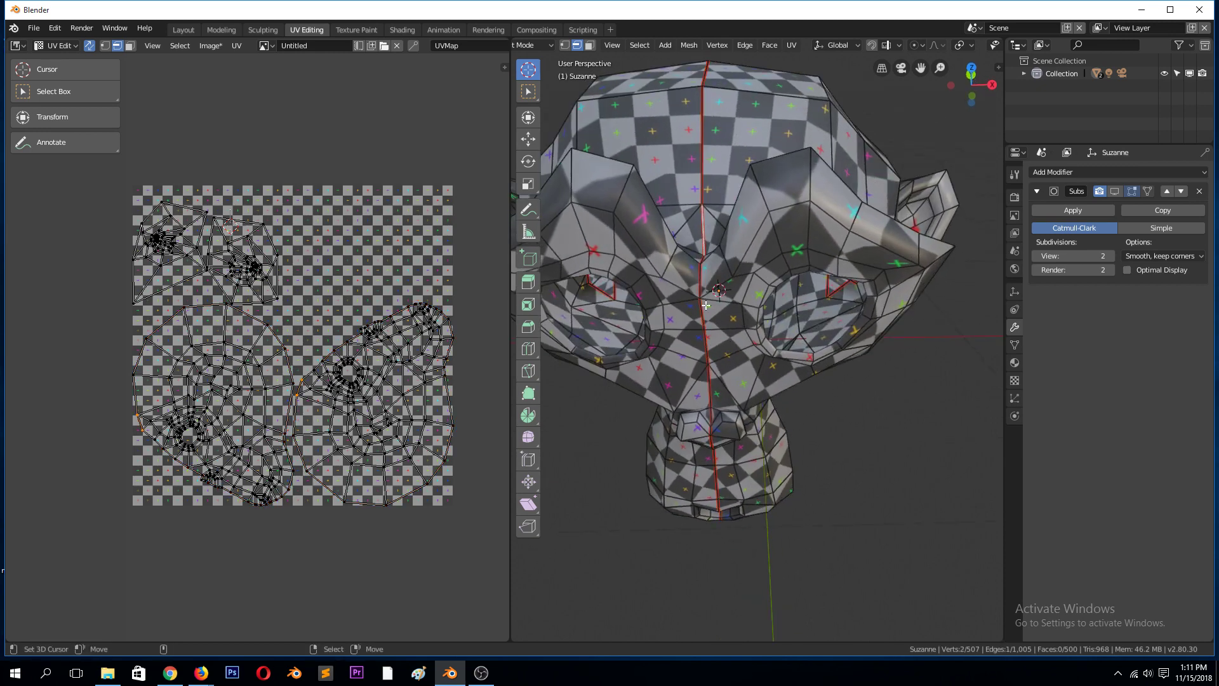
ctrl+click(707, 384)
middle_drag(707, 384, 718, 459)
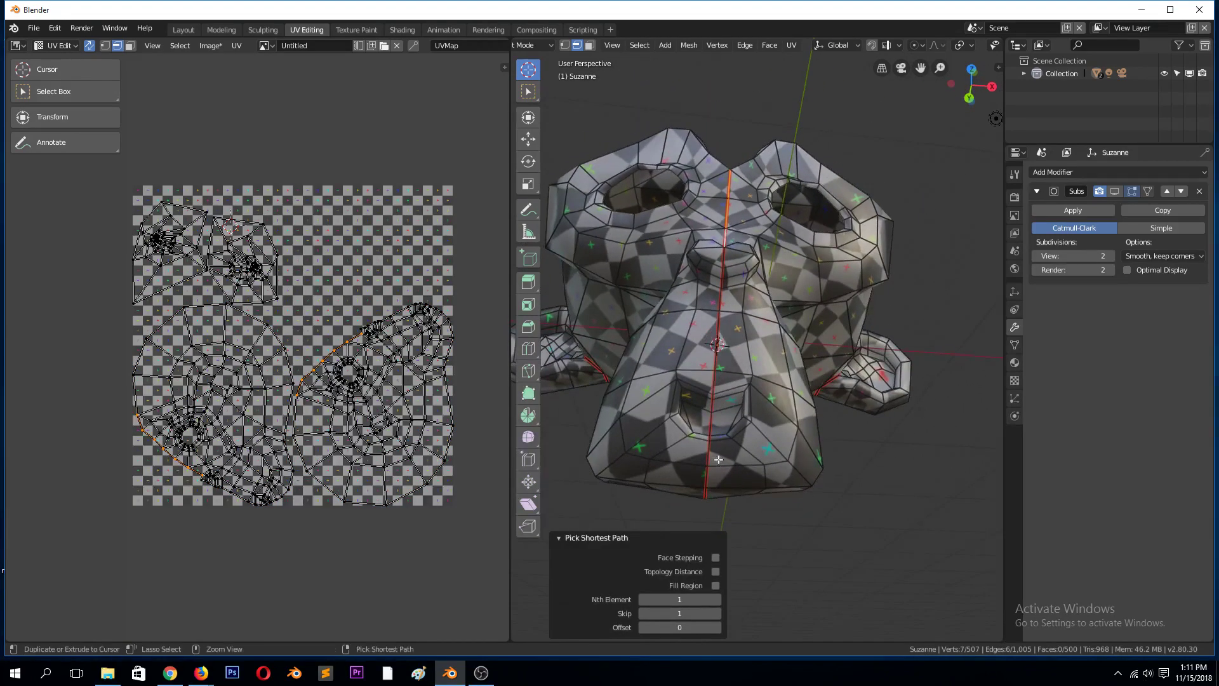
ctrl+click(717, 346)
ctrl+click(710, 457)
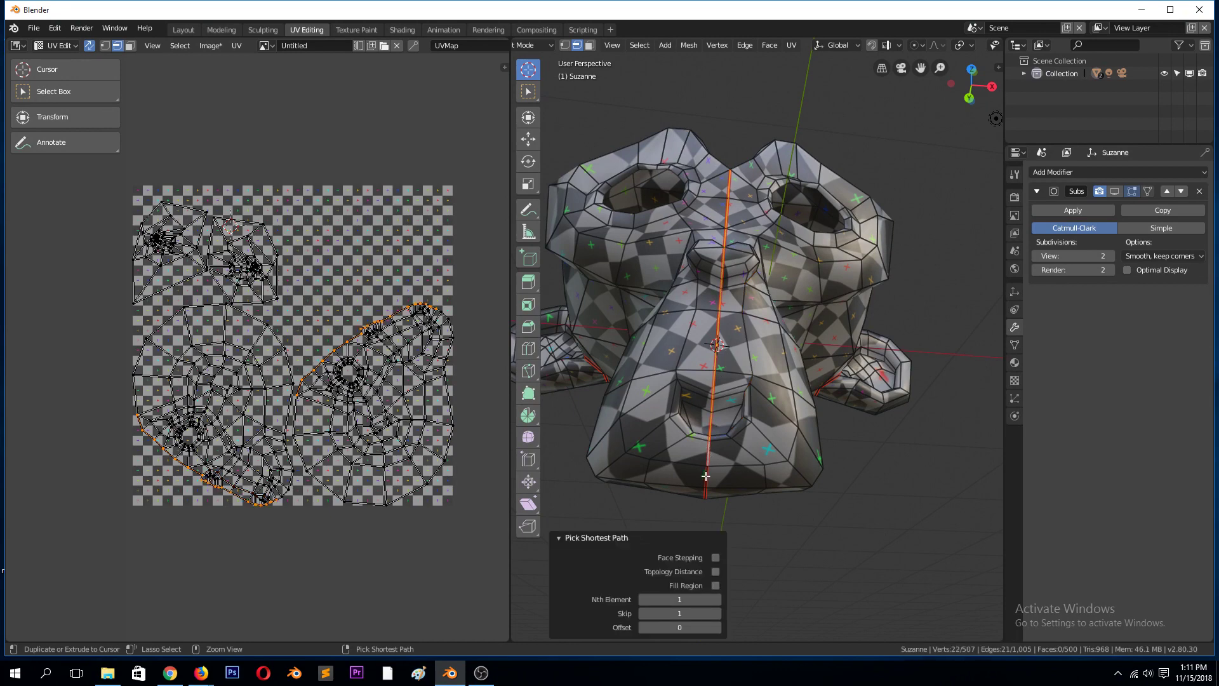
Extend the edge selection around the underside of the chin and clear the seam from the selected face edges.
middle_drag(711, 457, 563, 290)
ctrl+click(714, 337)
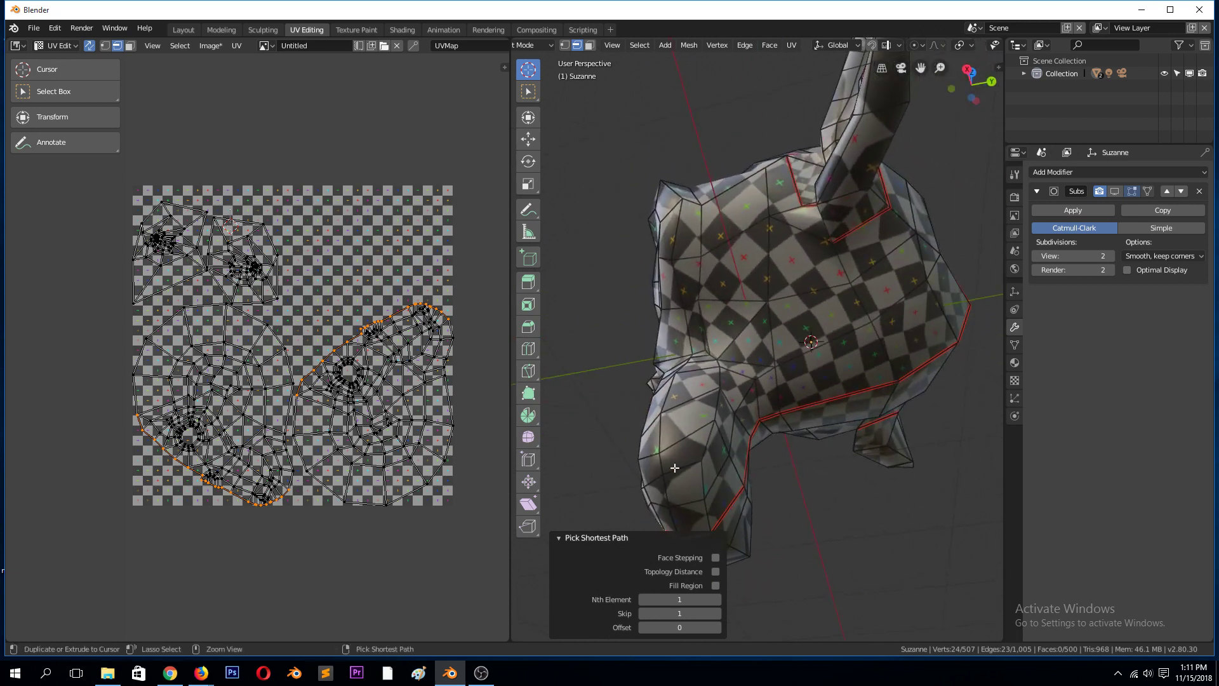
scroll(704, 450, down, 1)
ctrl+right_click(727, 481)
middle_drag(759, 424, 737, 442)
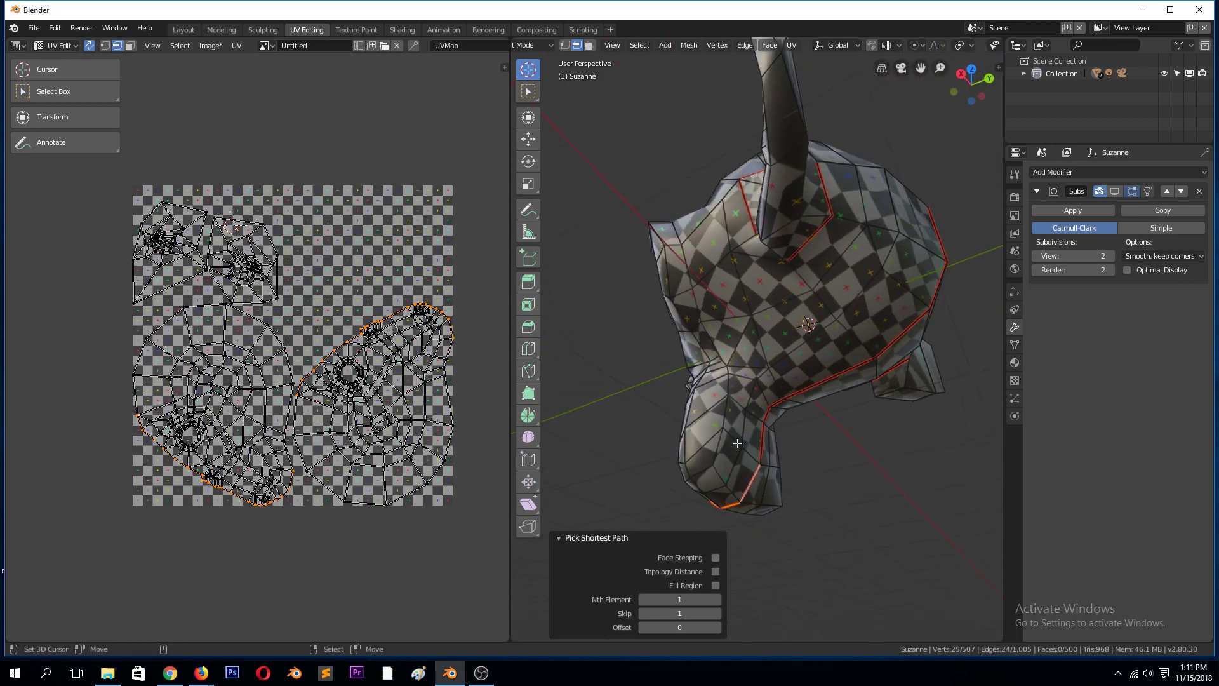
middle_drag(675, 368, 859, 394)
key(ctrl+e)
click(857, 408)
Select the whole connected head and unwrap it with the remaining seams.
key(l)
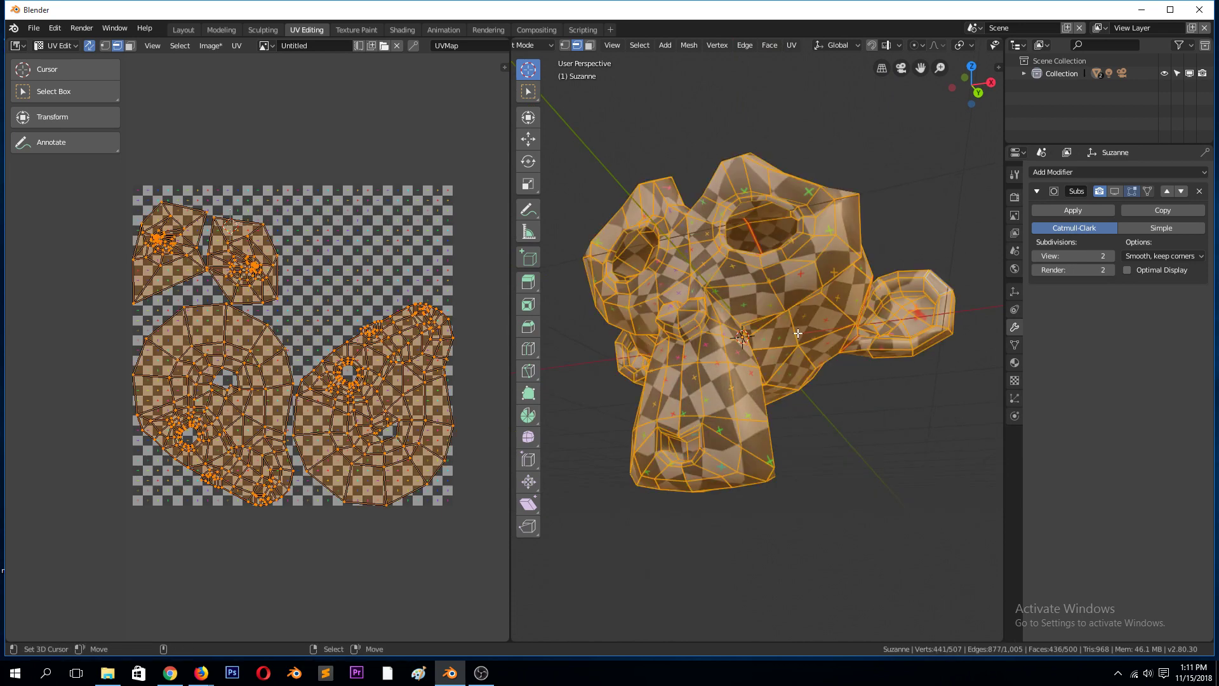
key(alt+a)
middle_drag(819, 234, 754, 322)
key(l)
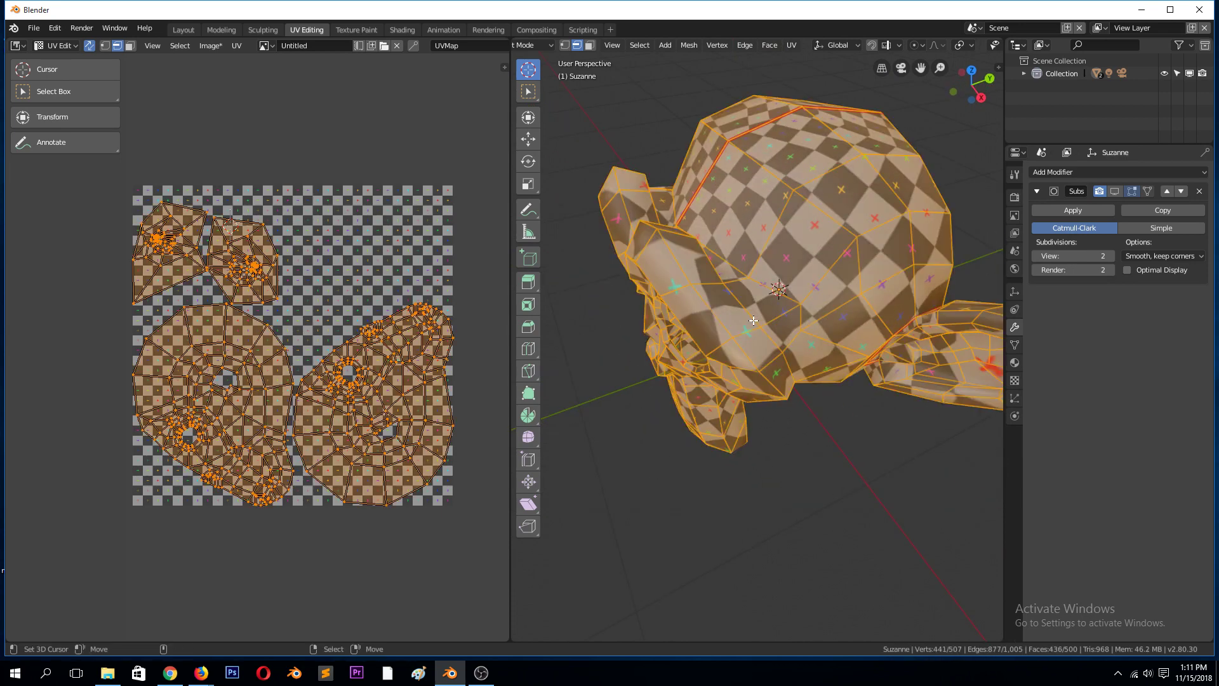
key(u)
click(754, 321)
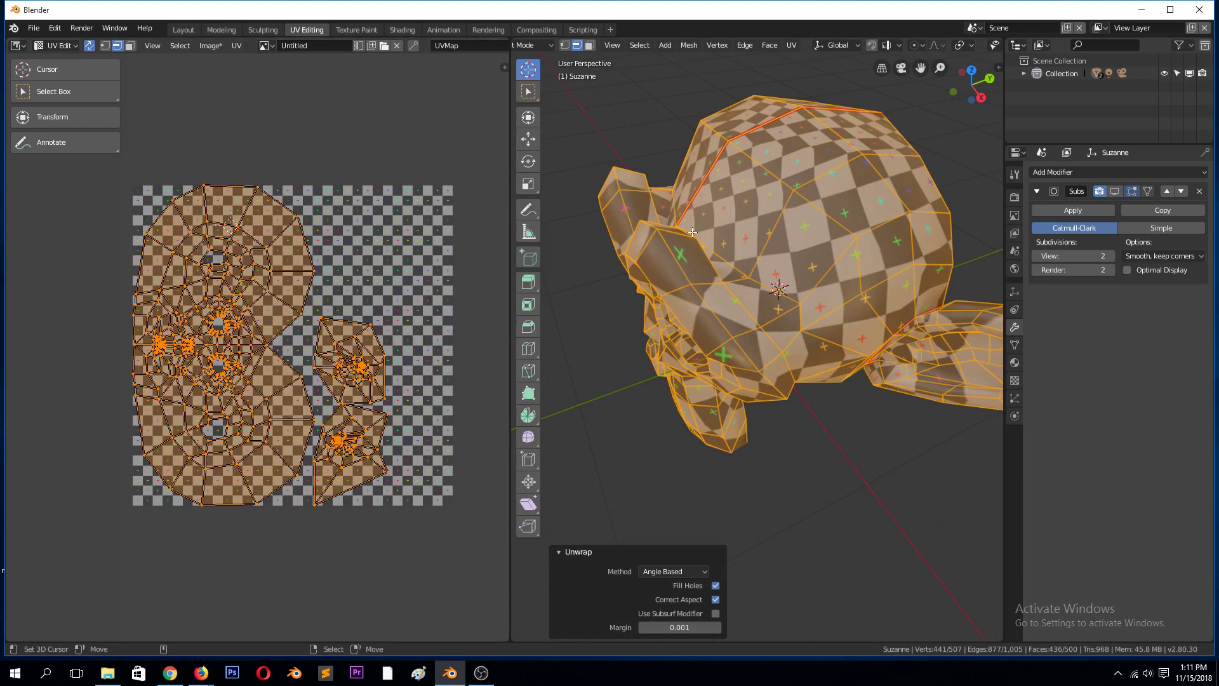
Examine the new unwrap on the face and back of the head, locating an edge in the UV layout's dense eye area.
scroll(685, 244, down, 3)
middle_drag(651, 325, 738, 306)
scroll(738, 307, up, 2)
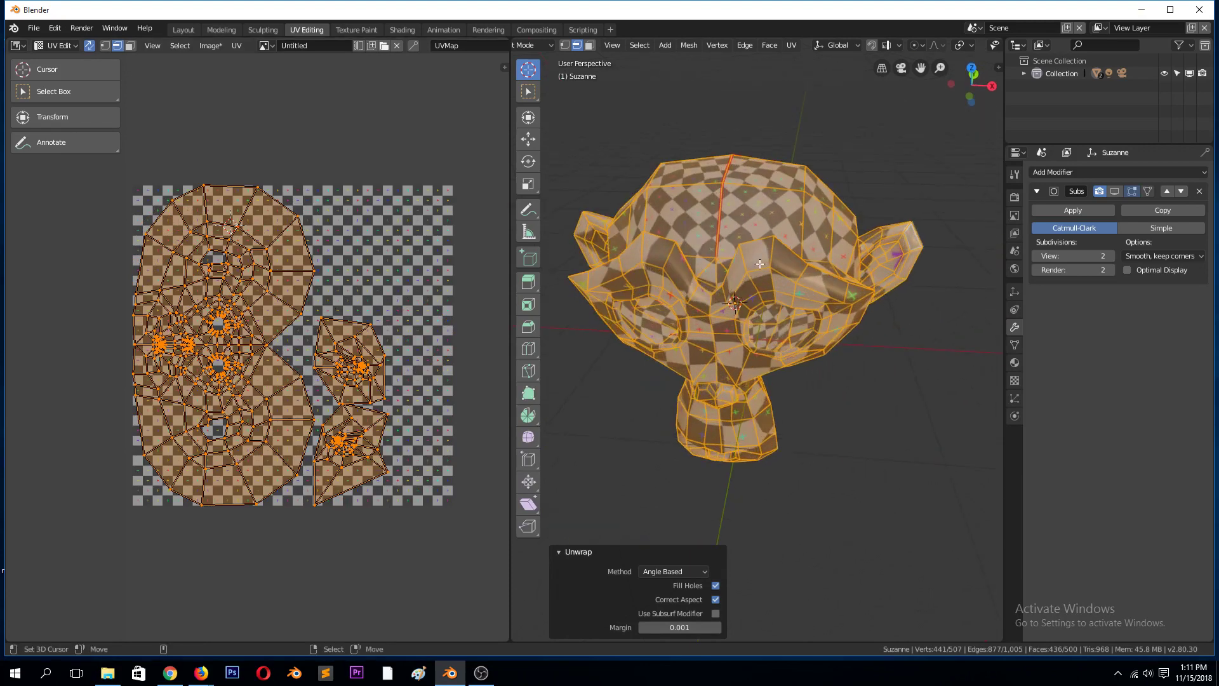
click(231, 327)
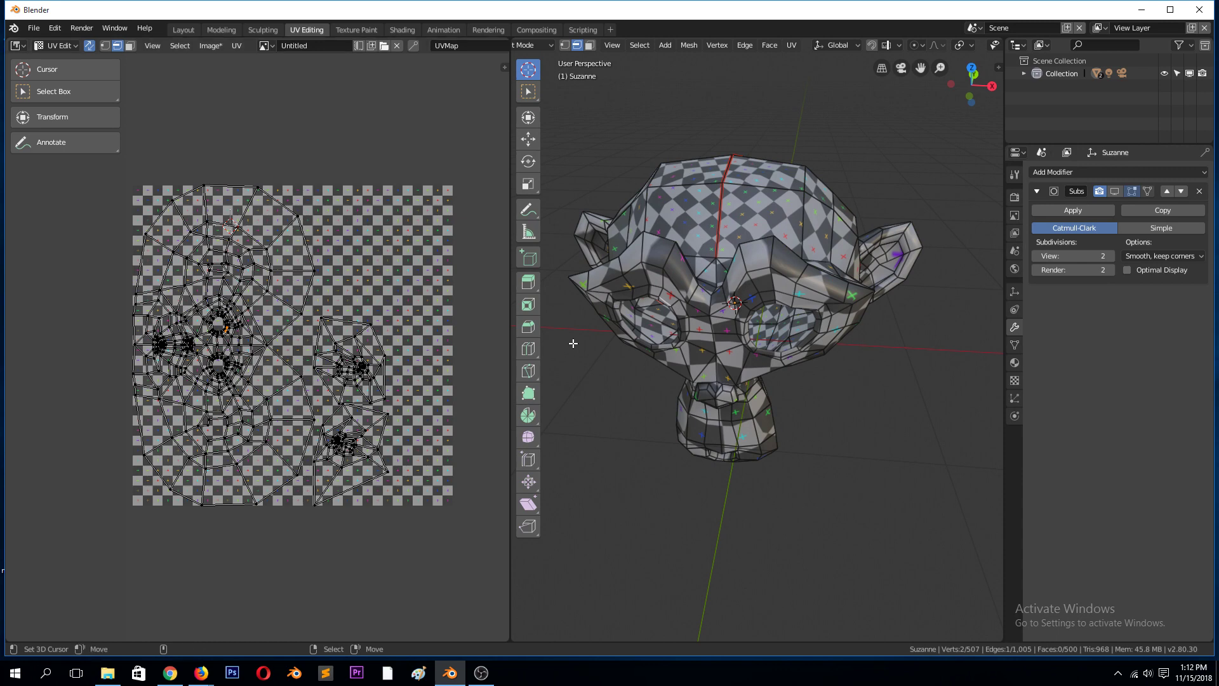
key(a)
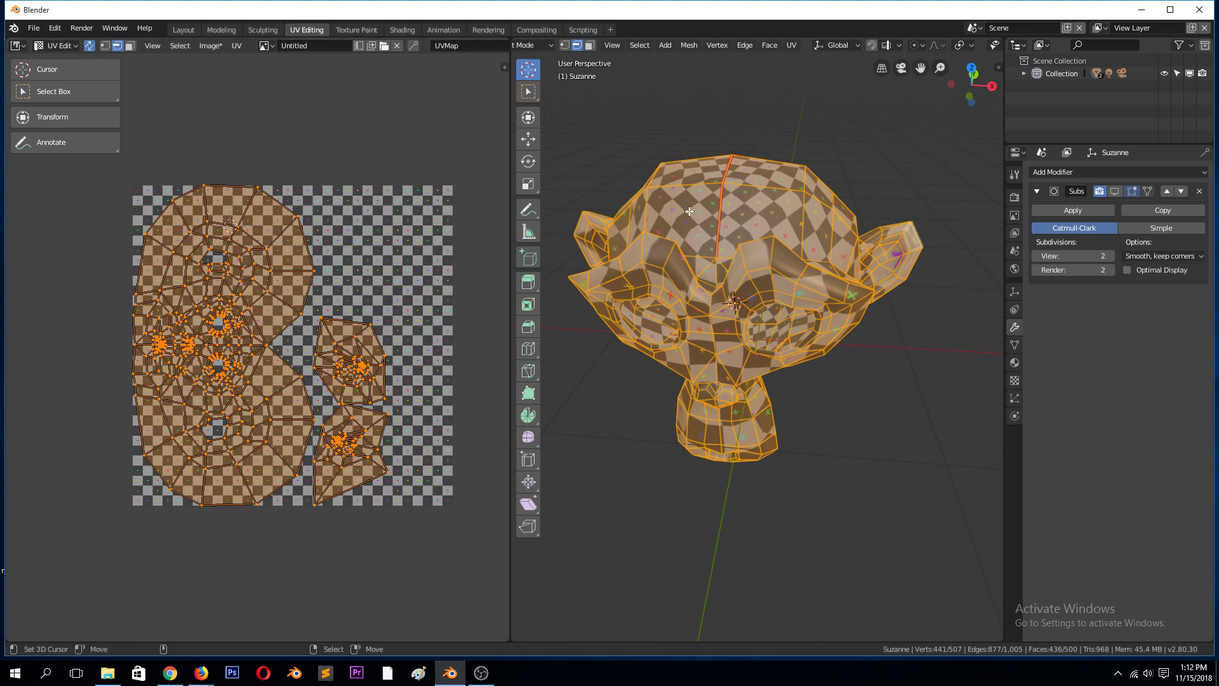
middle_drag(721, 207, 834, 290)
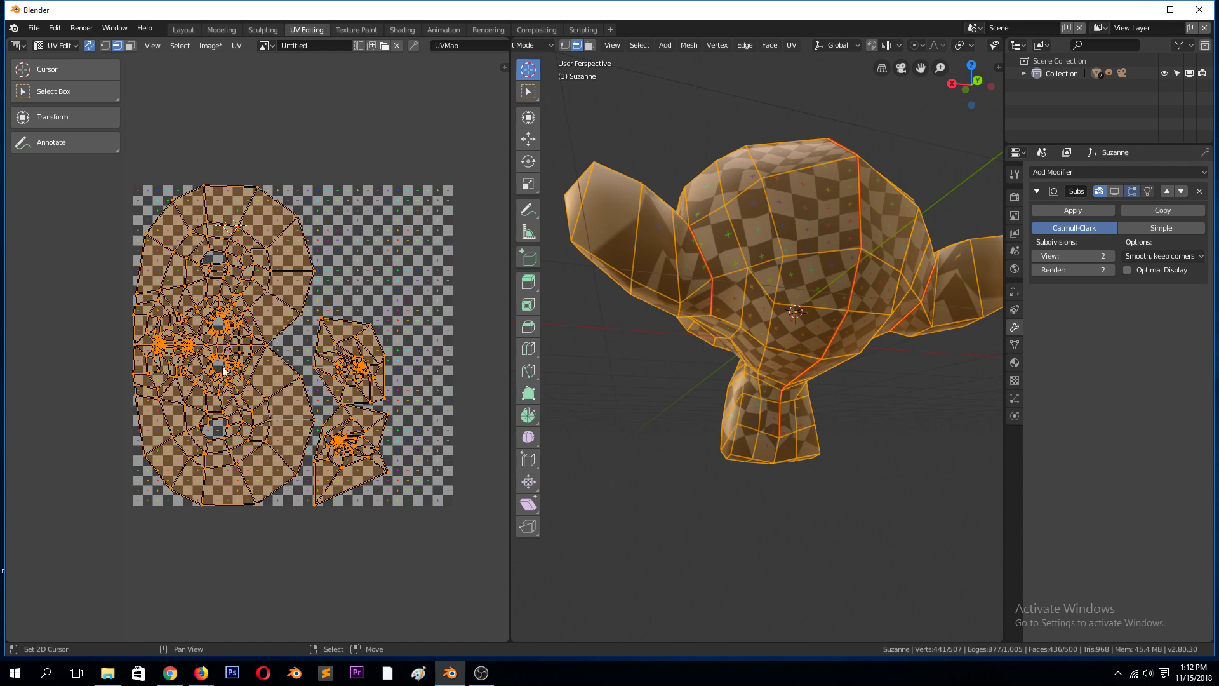
mouse_move(698, 356)
middle_down()
mouse_move(825, 436)
mouse_move(728, 362)
mouse_move(681, 346)
middle_up()
Mark a seam along the edges running from one ear's base across its back to the tip.
key(alt+a)
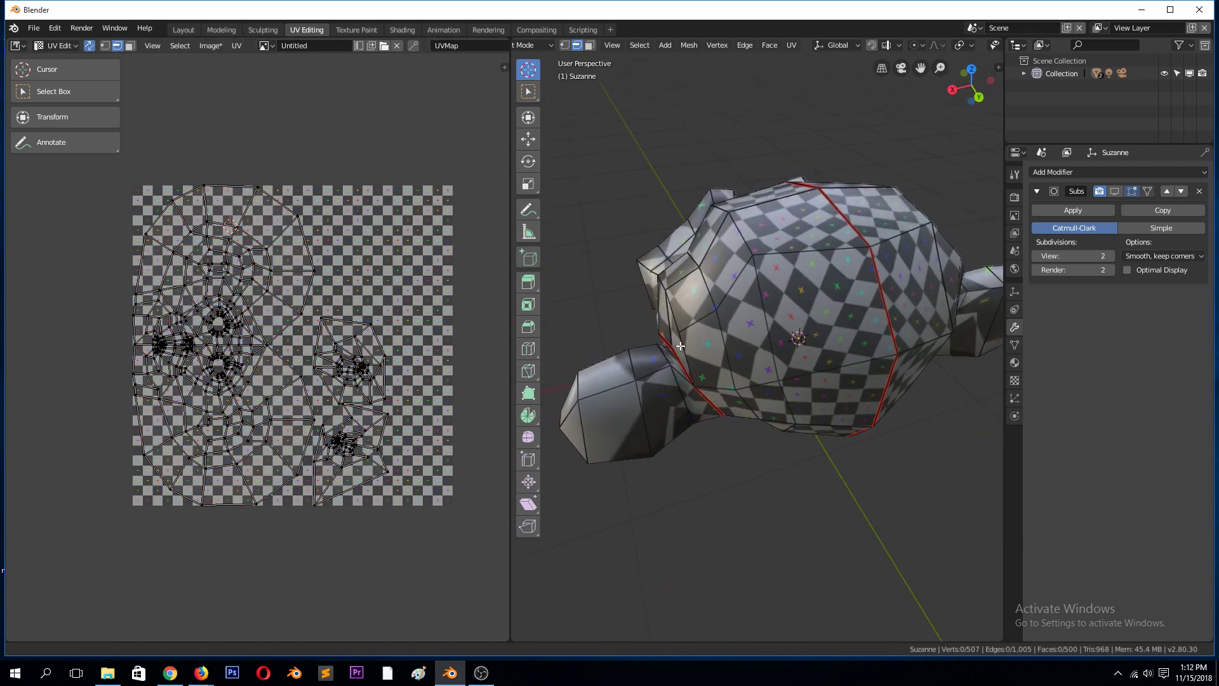
click(680, 373)
ctrl+click(597, 398)
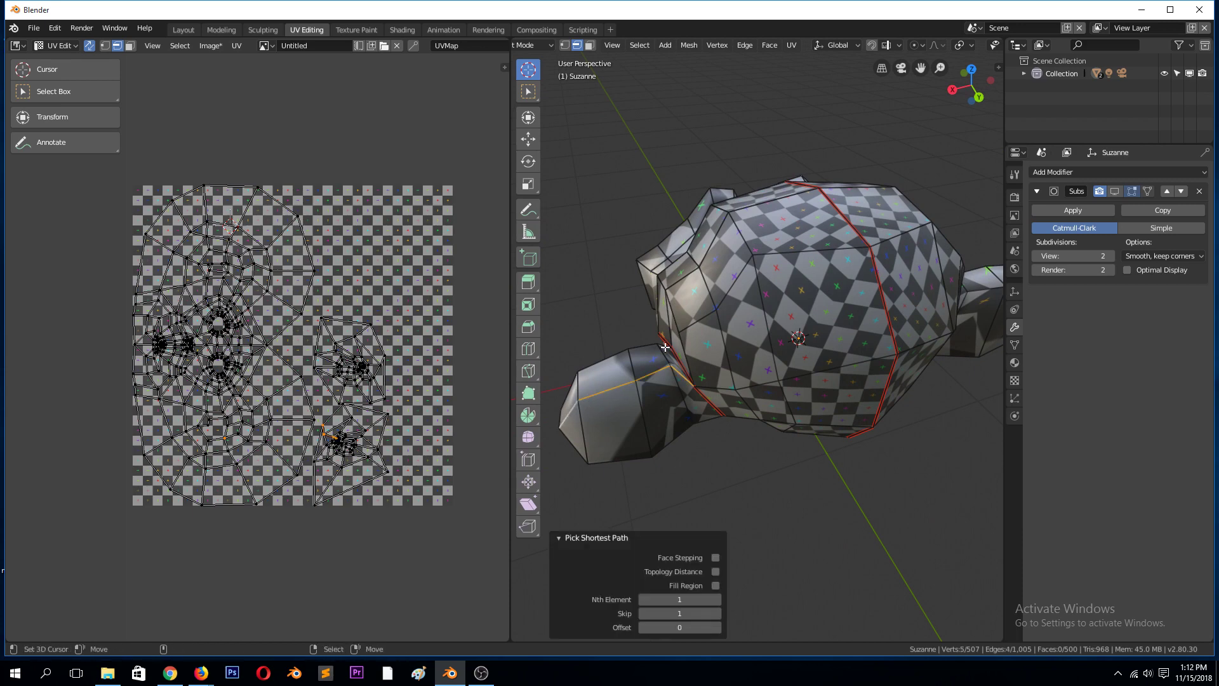
key(ctrl+e)
click(668, 329)
Mark a matching seam across the back of the opposite ear, from its base to the tip.
middle_drag(668, 329, 748, 384)
middle_drag(771, 434, 826, 418)
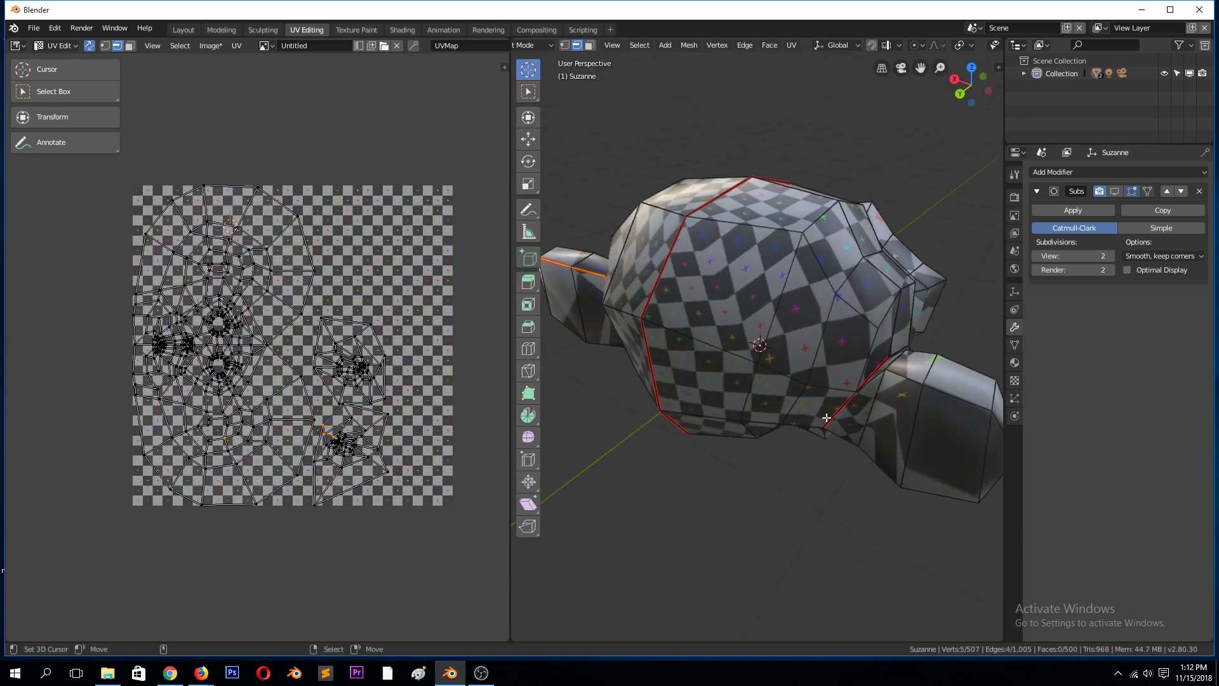
click(871, 385)
scroll(947, 408, down, 4)
middle_drag(947, 408, 890, 402)
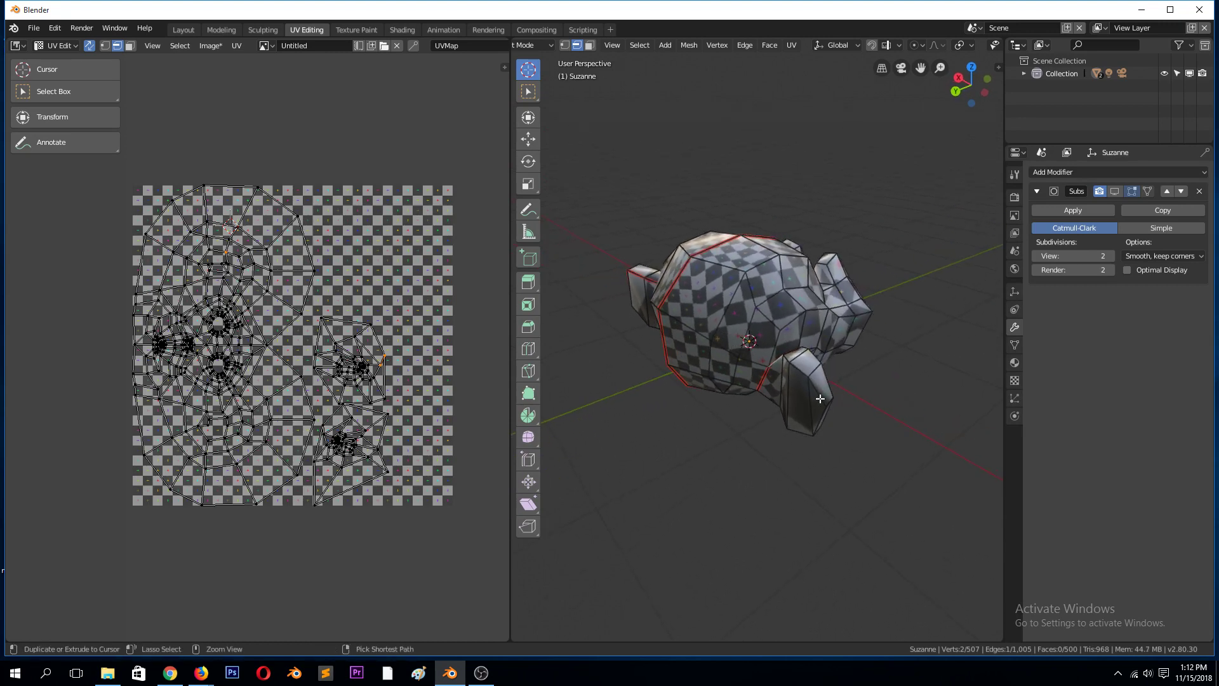
ctrl+click(819, 398)
key(ctrl+e)
click(847, 365)
Unwrap the whole connected head with the new ear seams and check the grid texture in Object Mode.
key(ctrl+l)
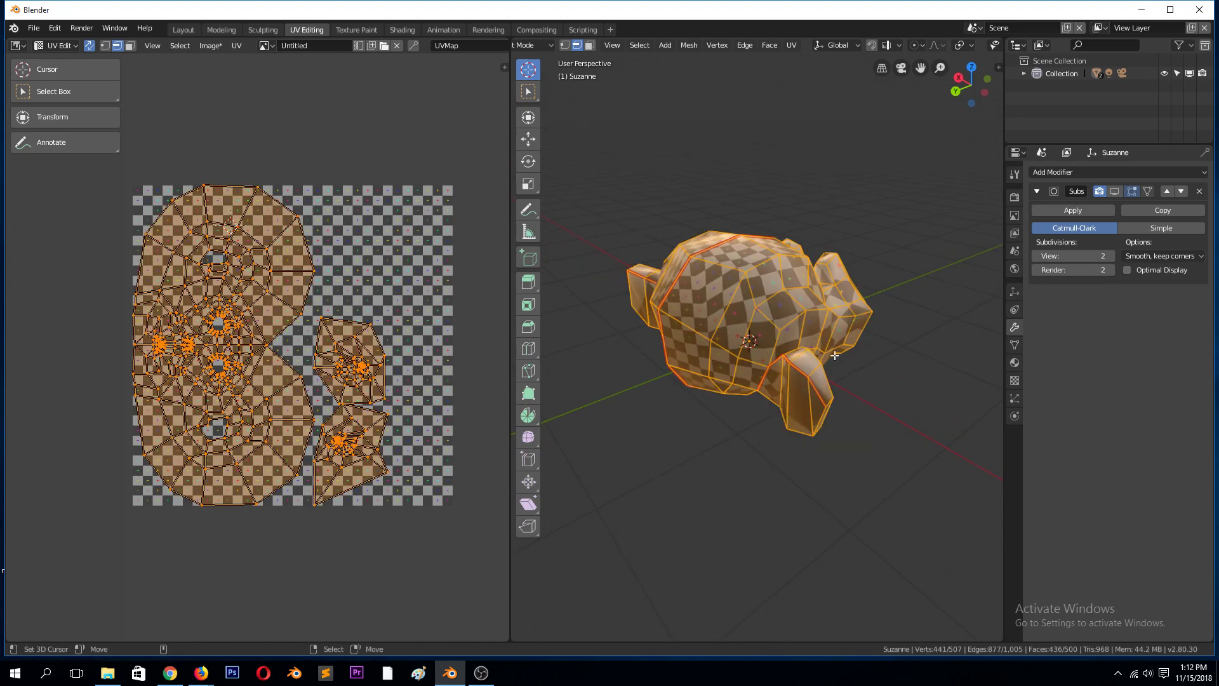
key(u)
click(822, 346)
key(Tab)
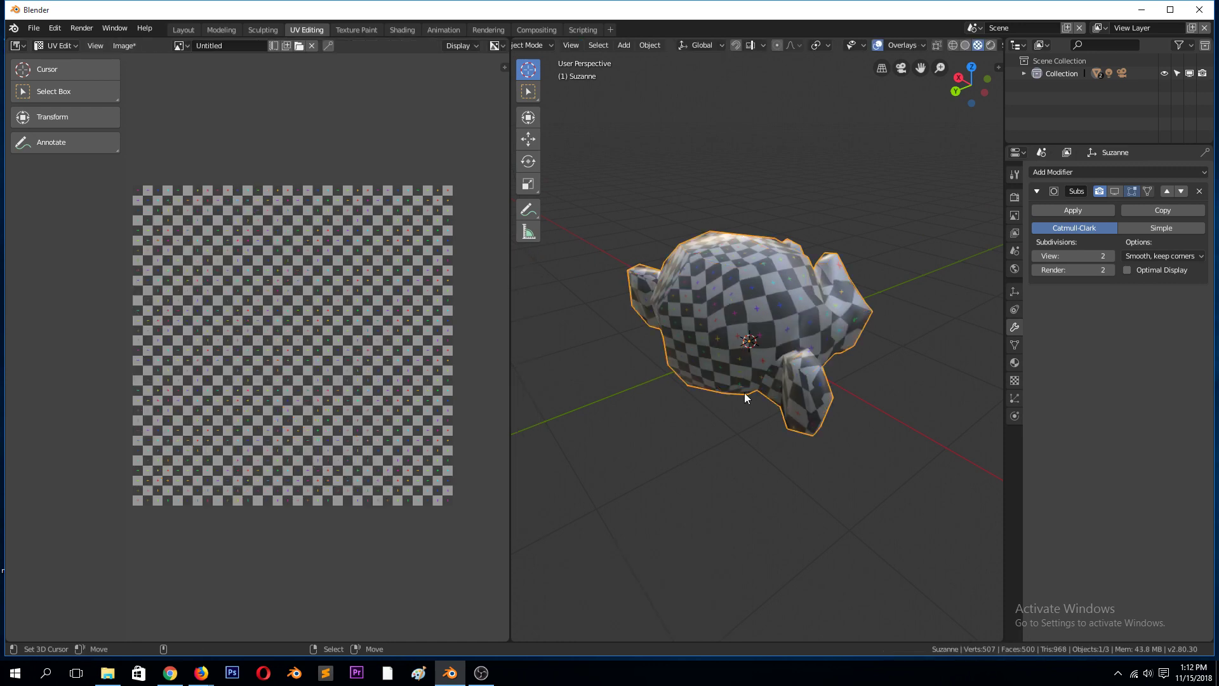
middle_drag(744, 393, 620, 434)
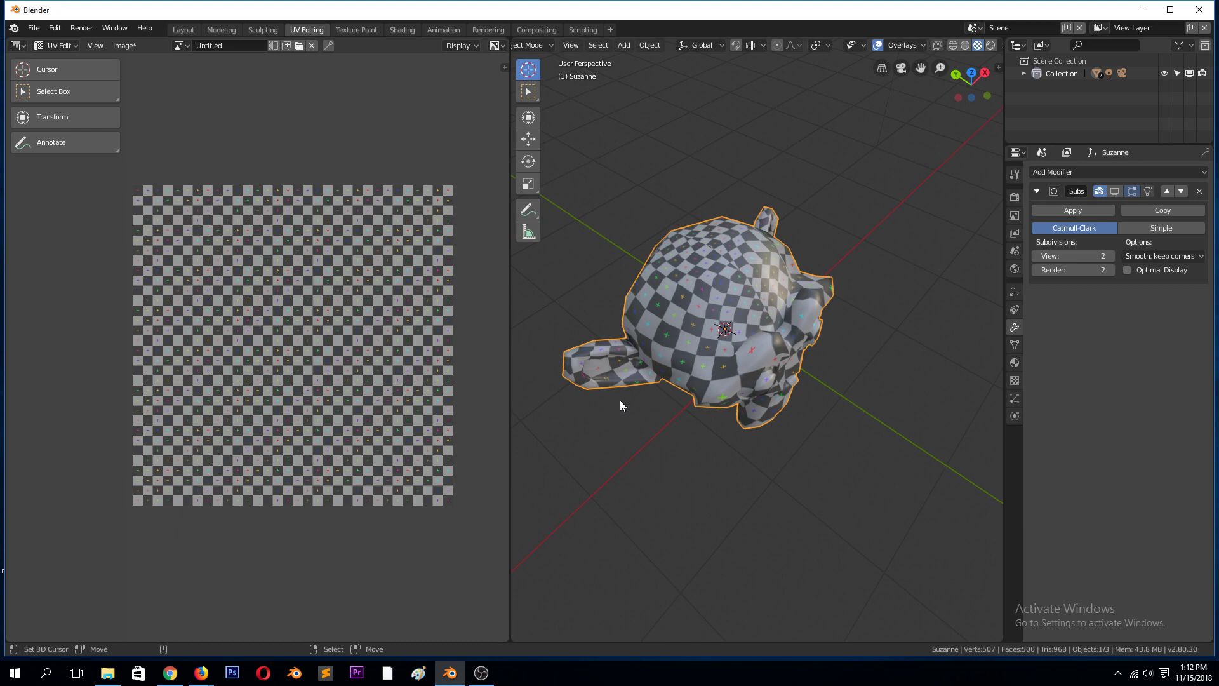
scroll(658, 421, up, 2)
mouse_move(657, 421)
middle_down()
mouse_move(689, 378)
mouse_move(675, 408)
middle_up()
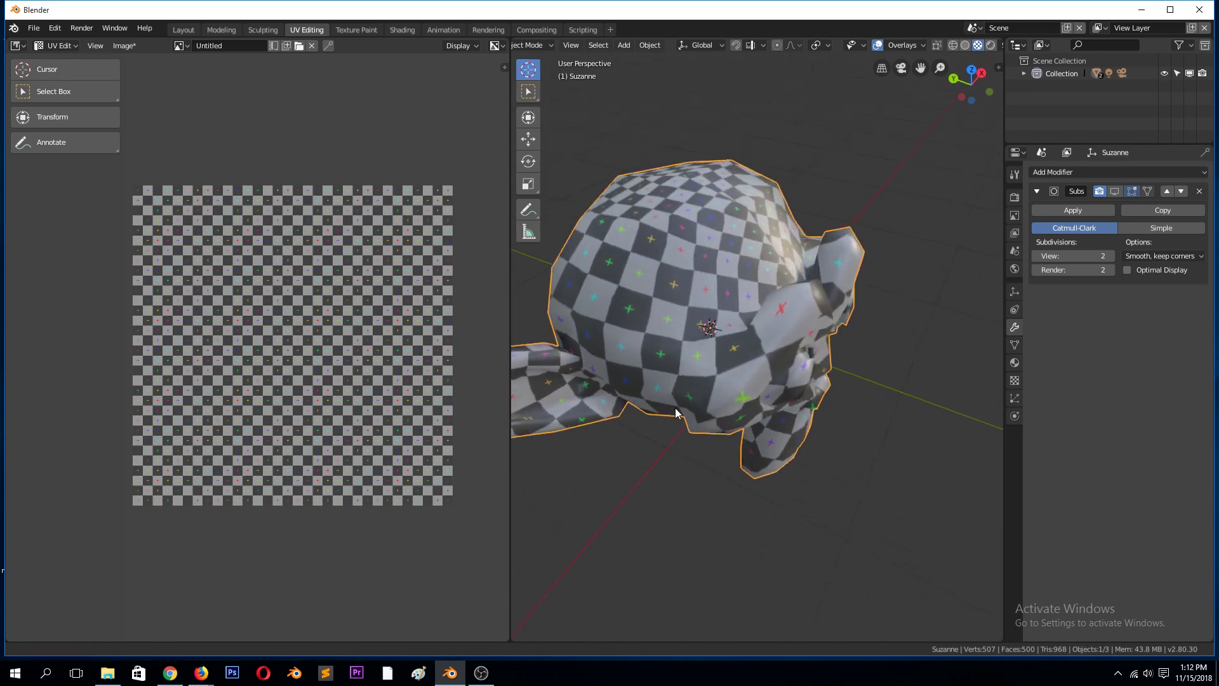
Turn on the Subdivision Surface modifier's viewport display and check the texture on the smoothed head.
click(1115, 191)
middle_drag(844, 319, 672, 268)
key(Tab)
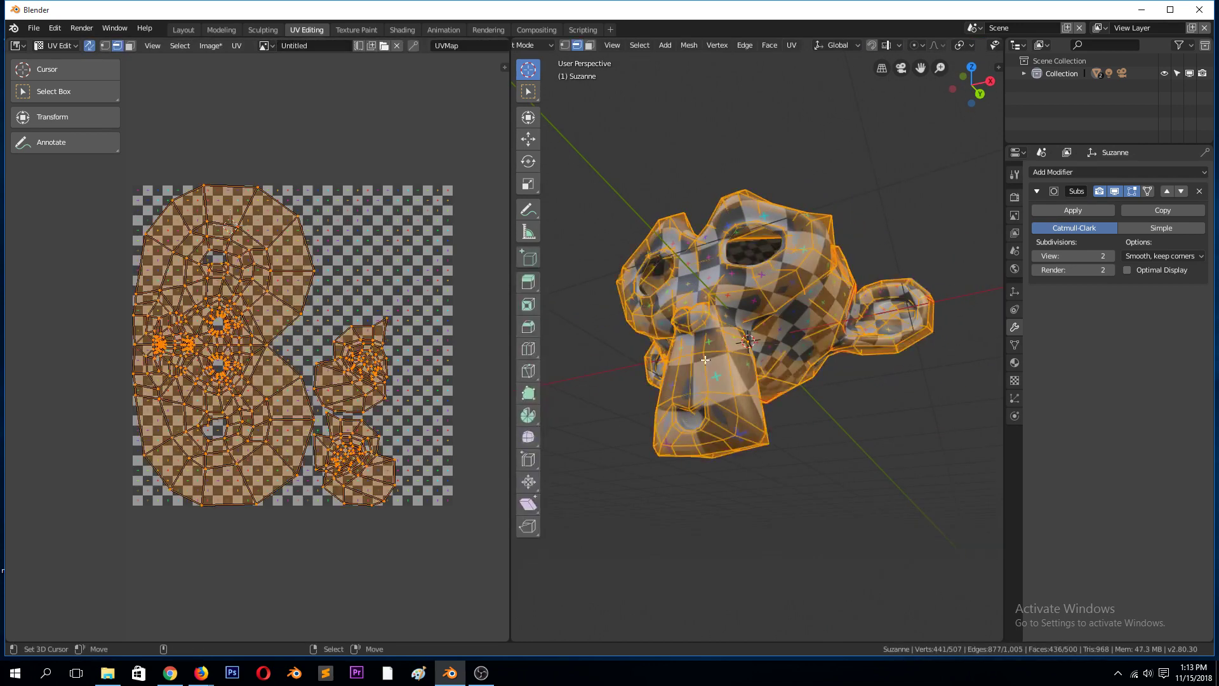
key(Tab)
middle_drag(765, 281, 725, 357)
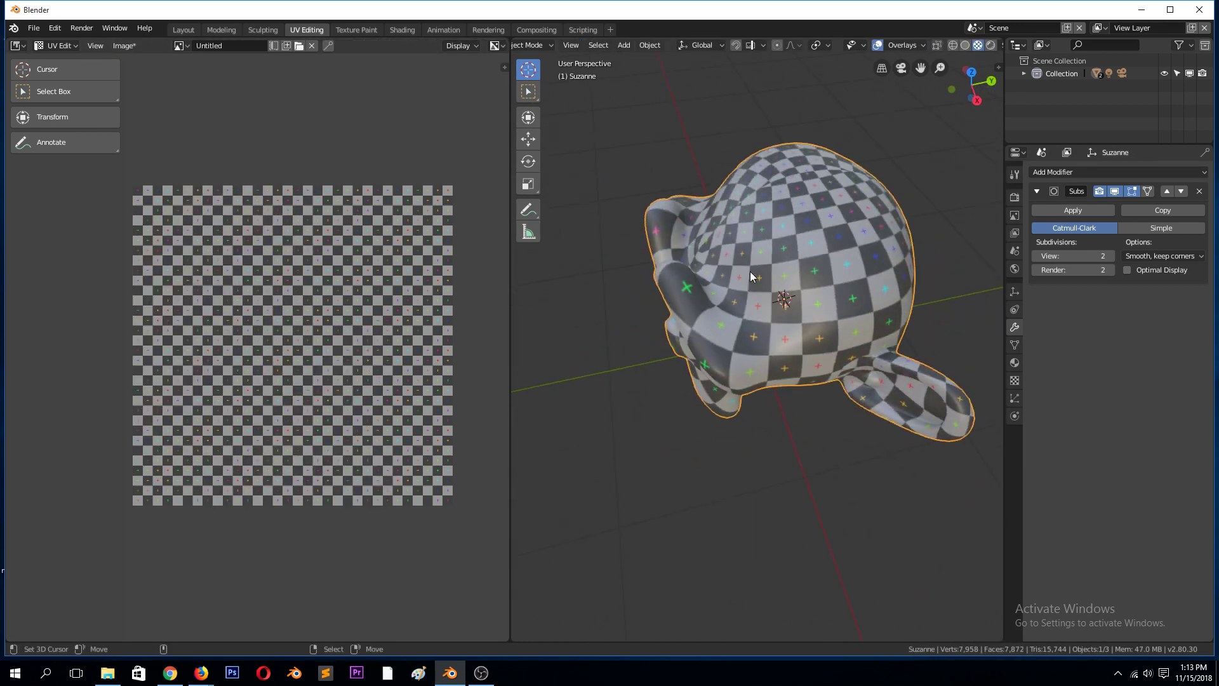
middle_drag(750, 272, 686, 269)
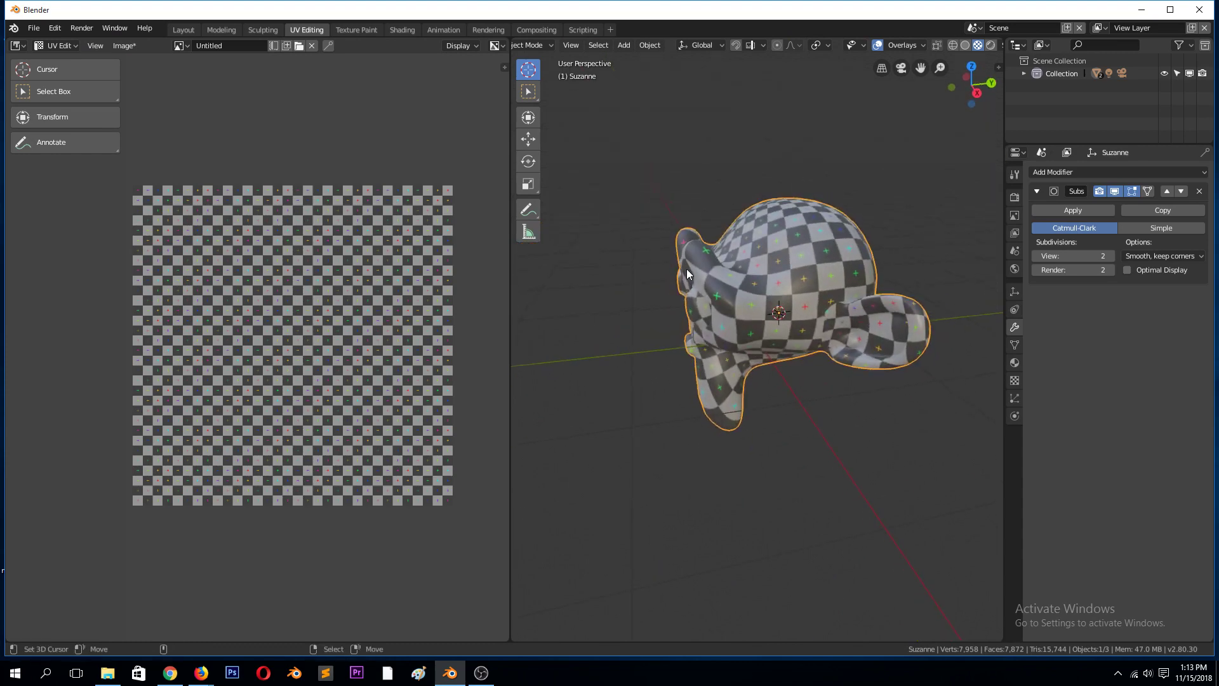
Delete the monkey head and unhide the hidden boot model.
key(x)
click(692, 268)
key(alt+h)
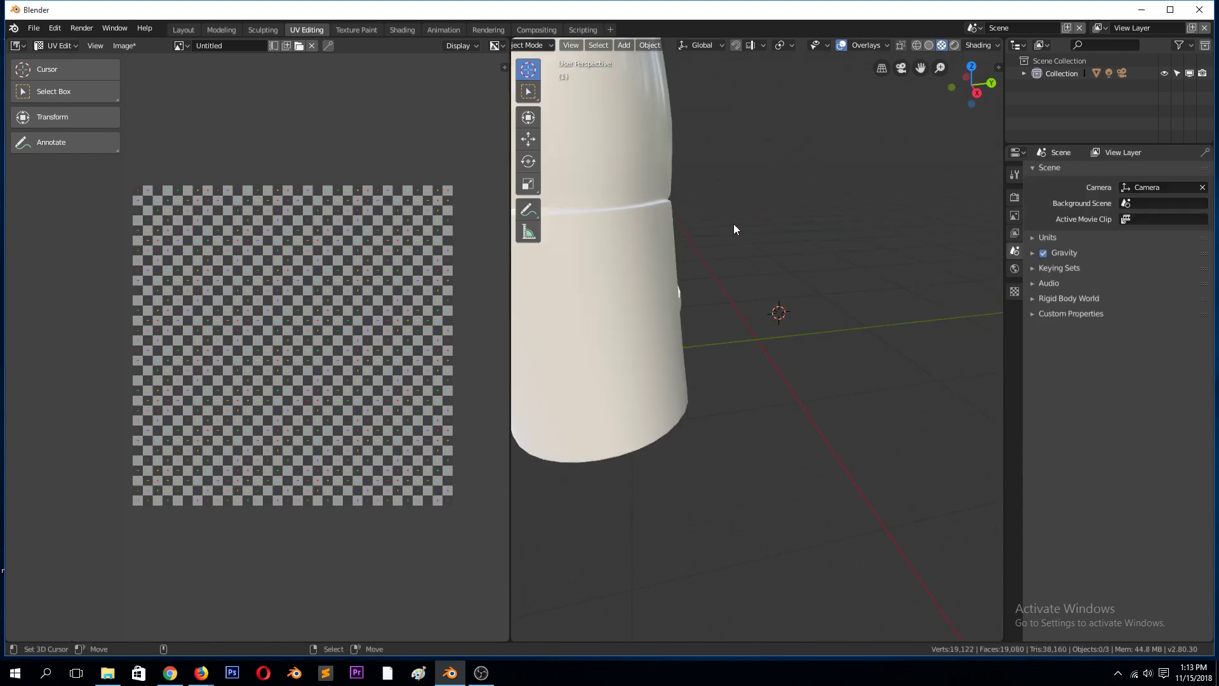
Select the boot, frame it in the view, and open its mesh in Edit Mode with nothing selected.
scroll(733, 224, down, 4)
right_click(667, 223)
key(KP_Decimal)
middle_drag(665, 222, 901, 299)
key(Tab)
key(alt+a)
scroll(801, 358, up, 5)
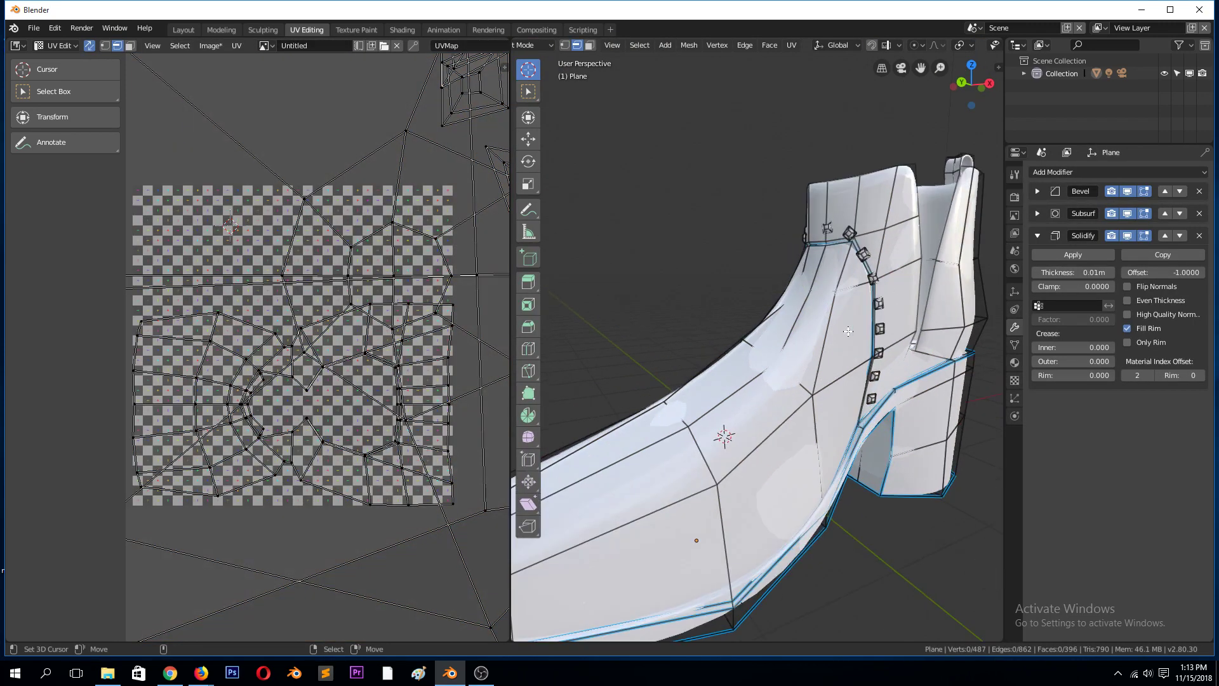
Compare the boot's mesh in Object and Edit Mode, examining the rivets, sole and heel from several sides.
key(Tab)
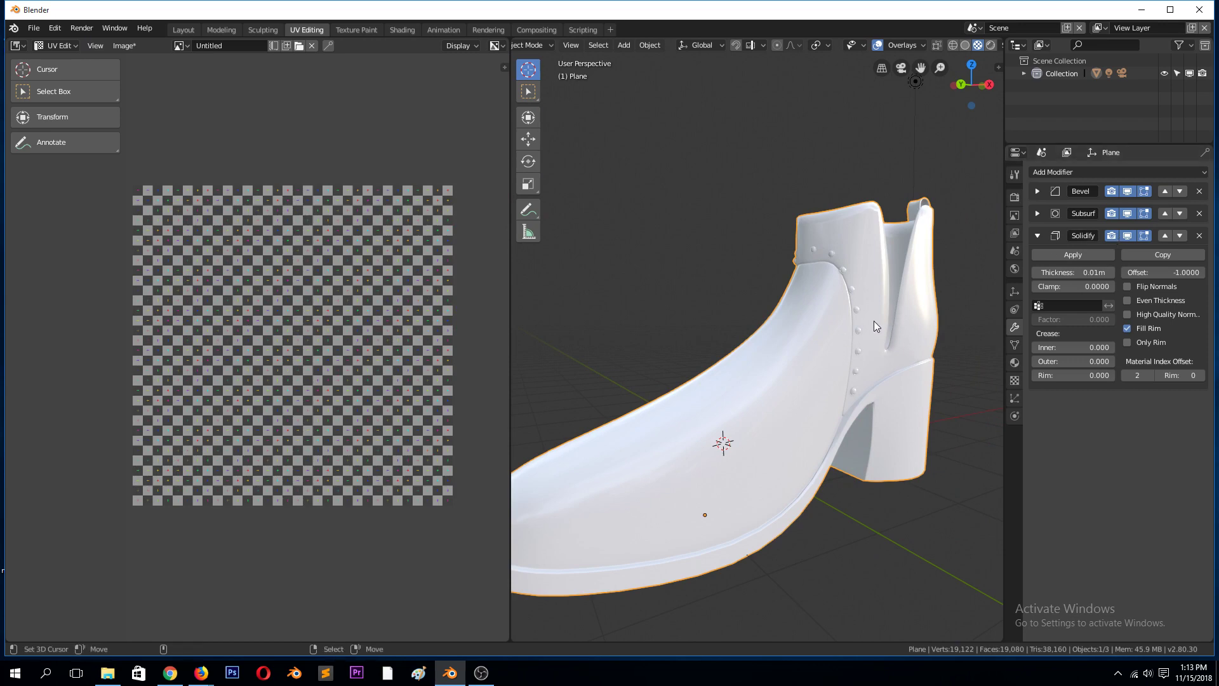
key(Tab)
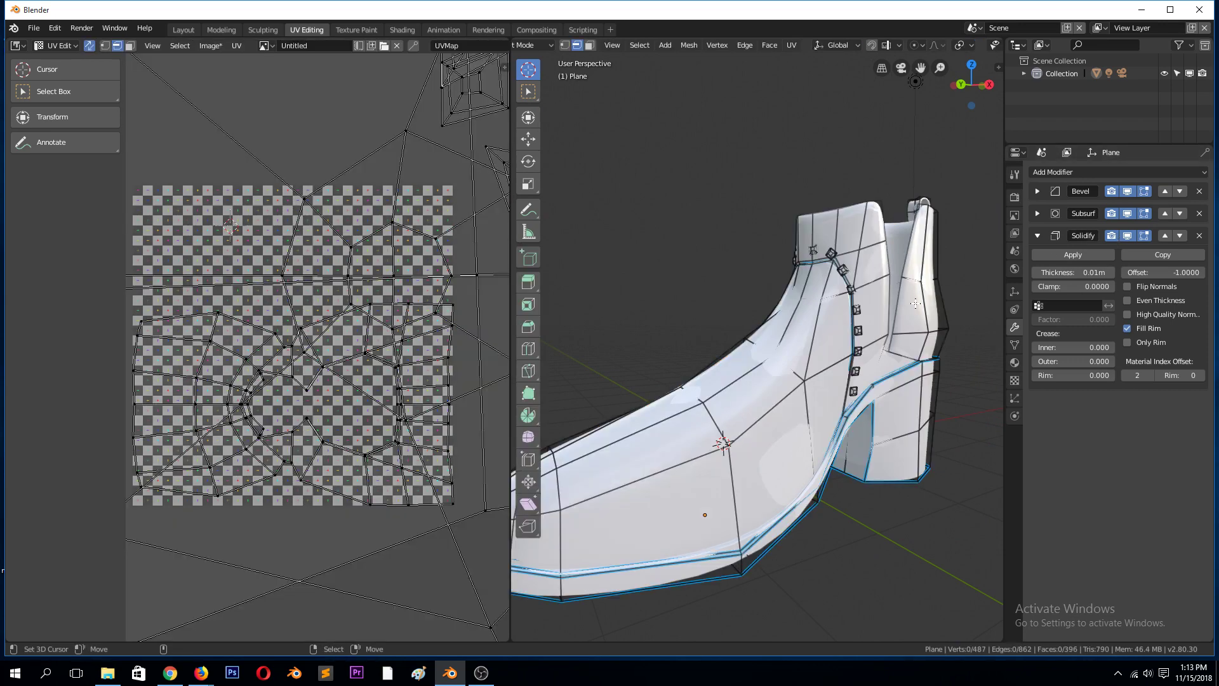
key(Tab)
scroll(860, 343, up, 1)
middle_drag(863, 346, 839, 267)
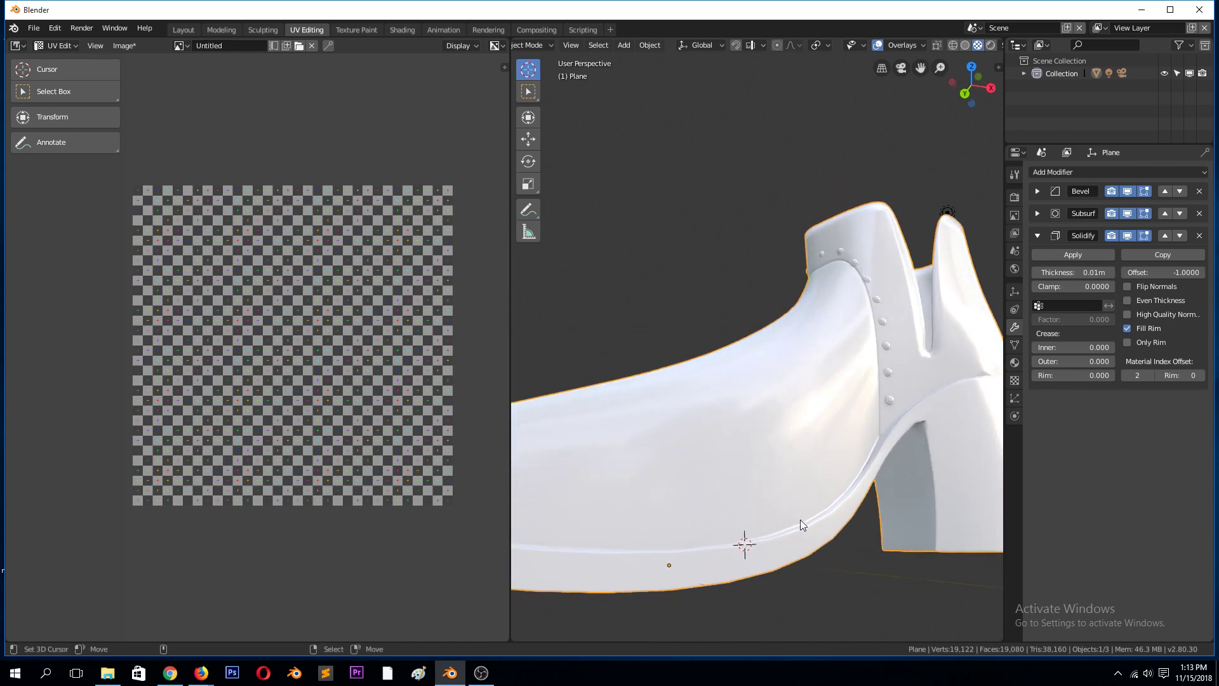
scroll(872, 407, down, 4)
middle_drag(872, 408, 782, 459)
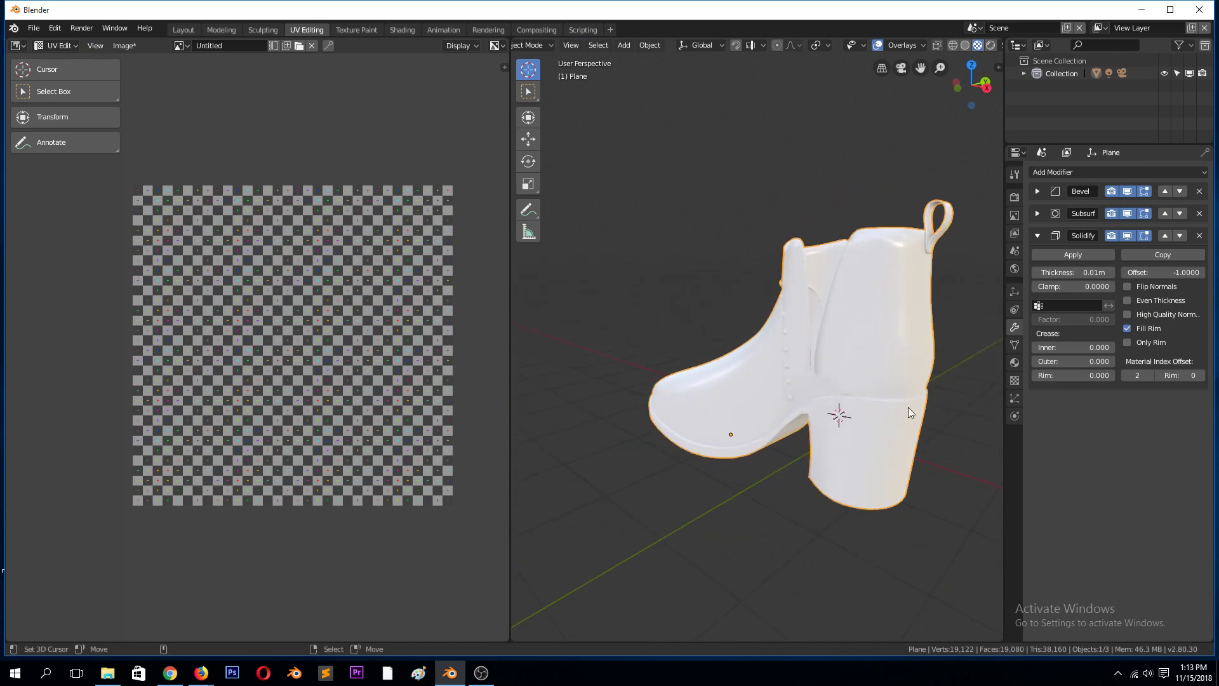
Switch the viewport to Solid shading and open the boot's mesh in Edit Mode near the rivets.
click(965, 46)
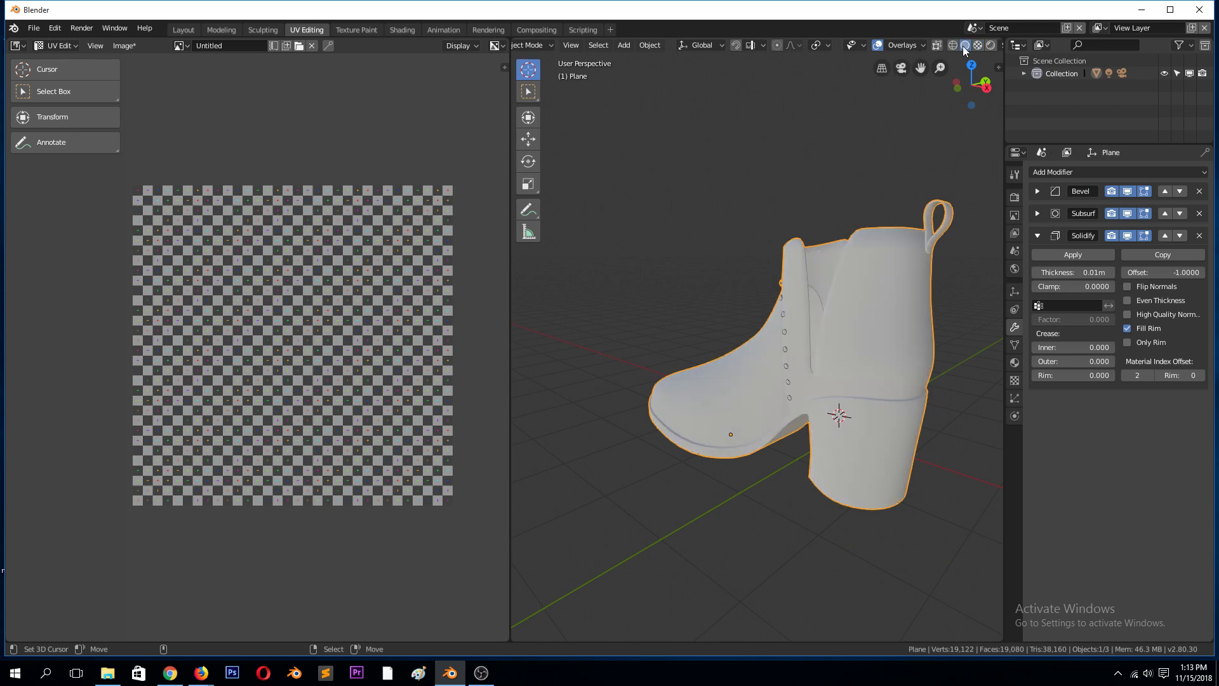
middle_drag(817, 339, 868, 349)
scroll(882, 340, up, 2)
key(Tab)
scroll(898, 321, up, 3)
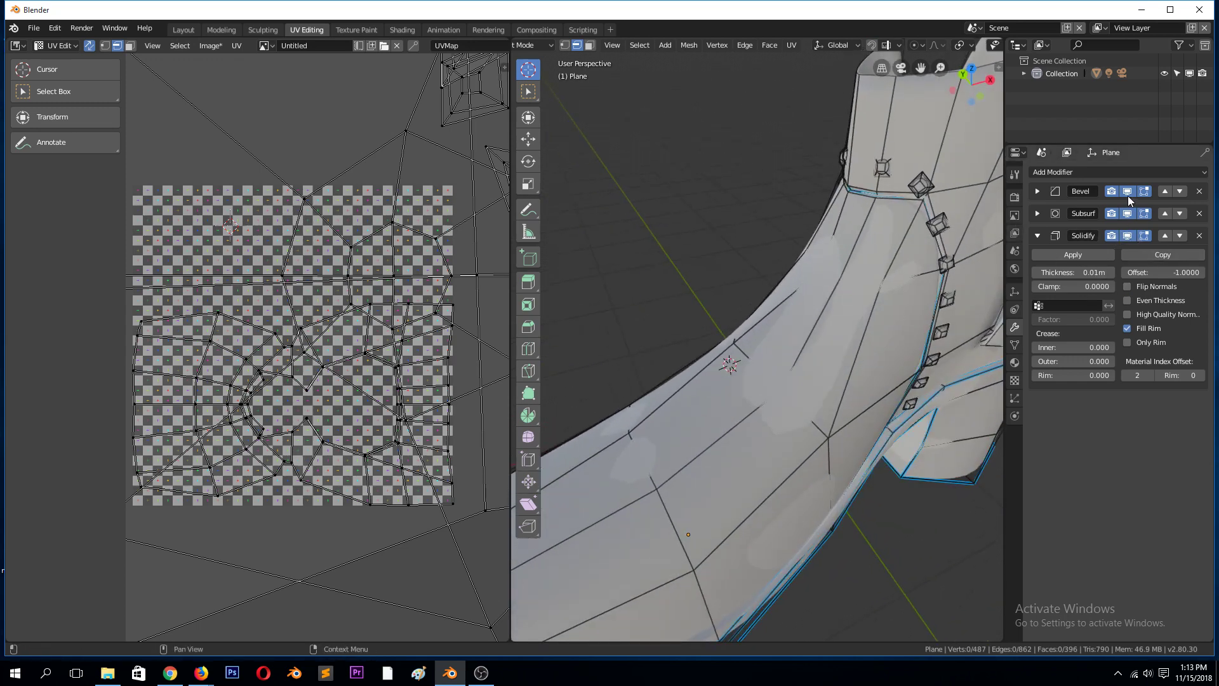
Turn off the viewport display of the boot's Bevel, Subsurf and Solidify modifiers.
click(1128, 214)
click(1129, 236)
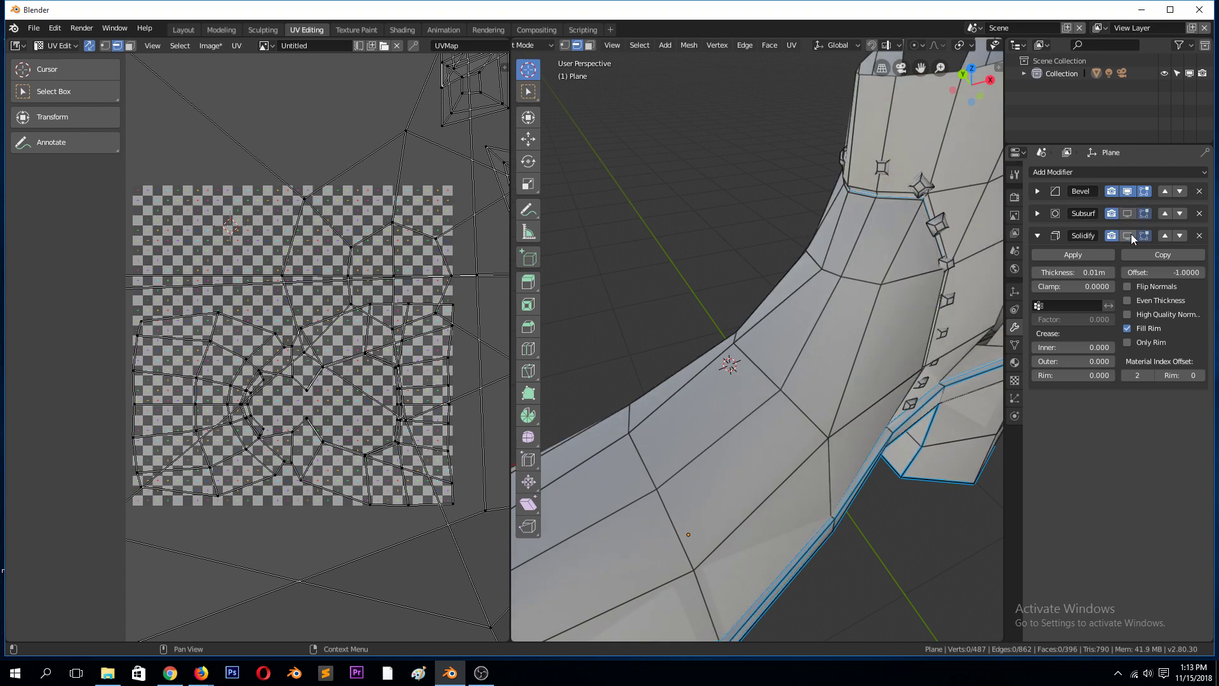
click(1126, 192)
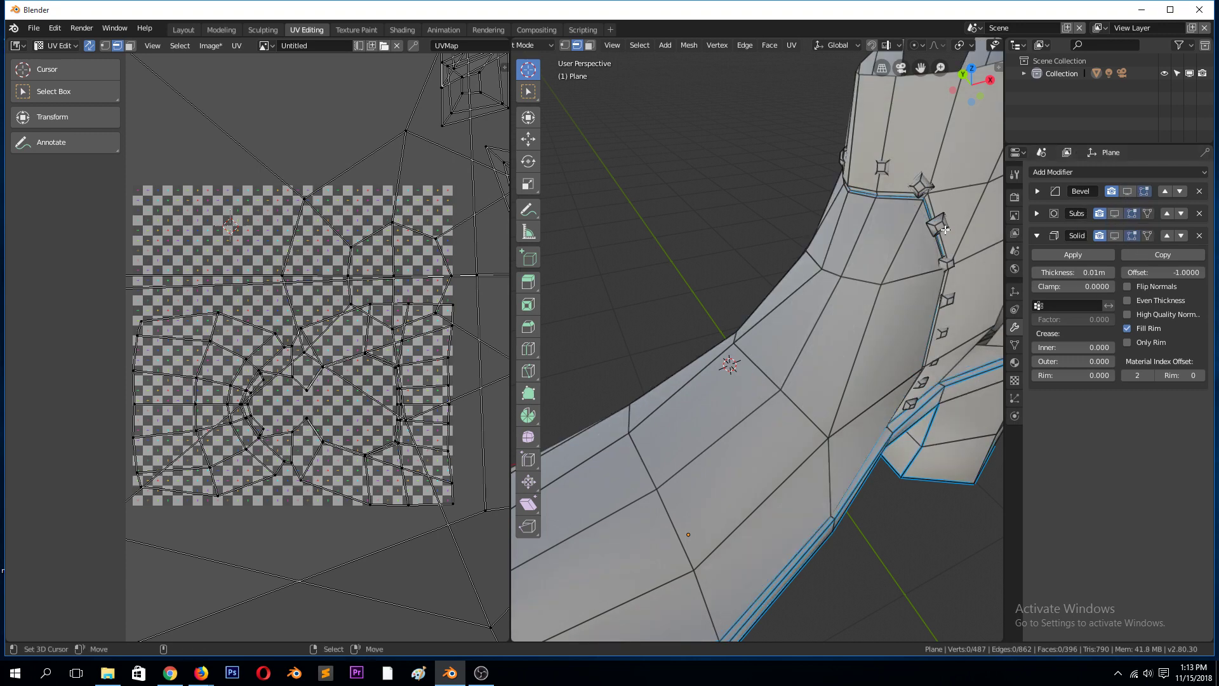
scroll(926, 217, up, 1)
middle_drag(924, 215, 881, 155)
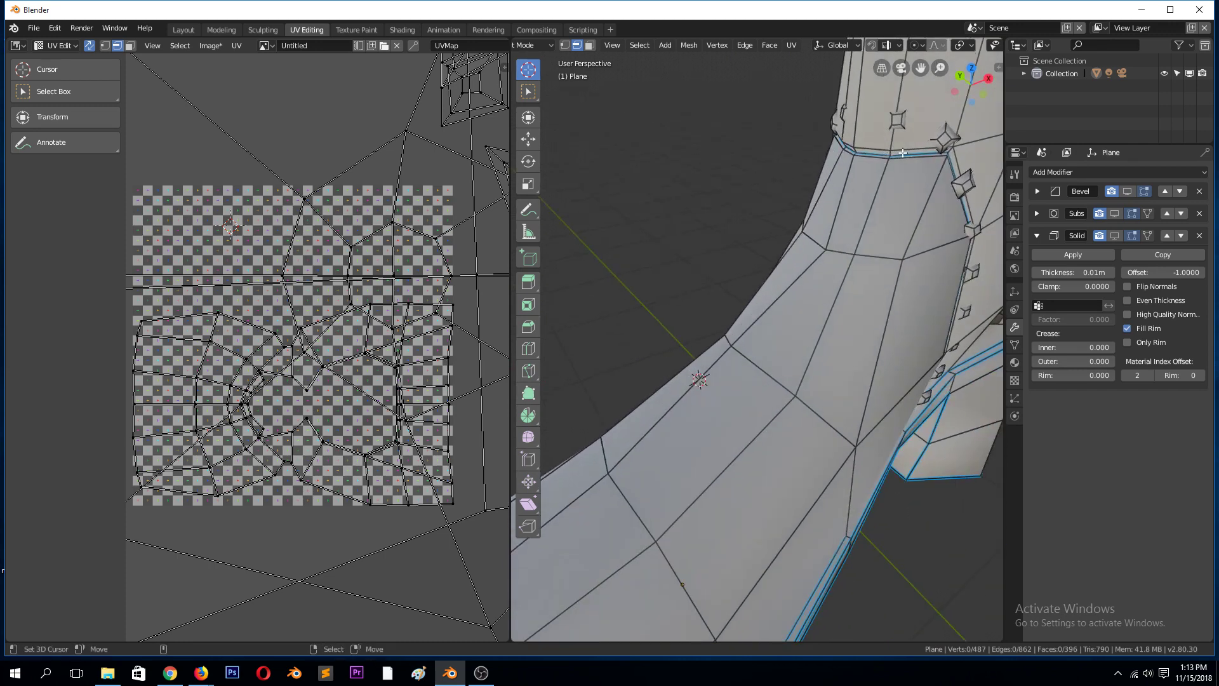
scroll(938, 46, down, 4)
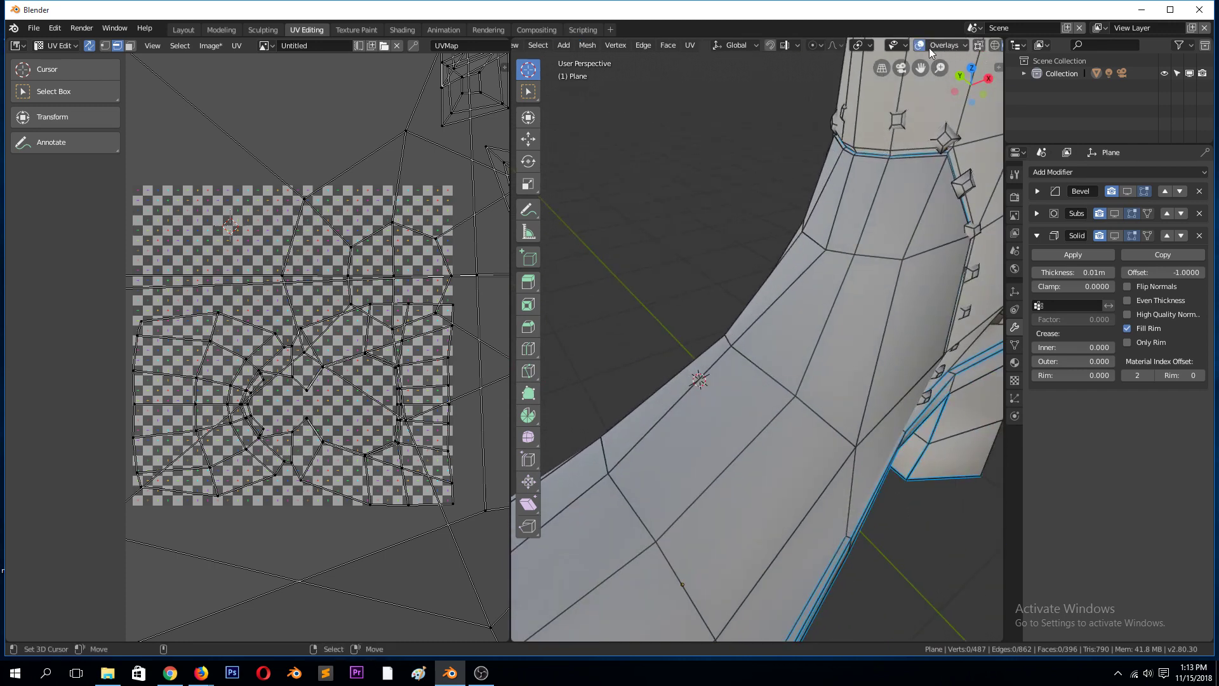
Hide the bevel weight marks on the mesh edges in the Edit Mode overlays.
click(922, 49)
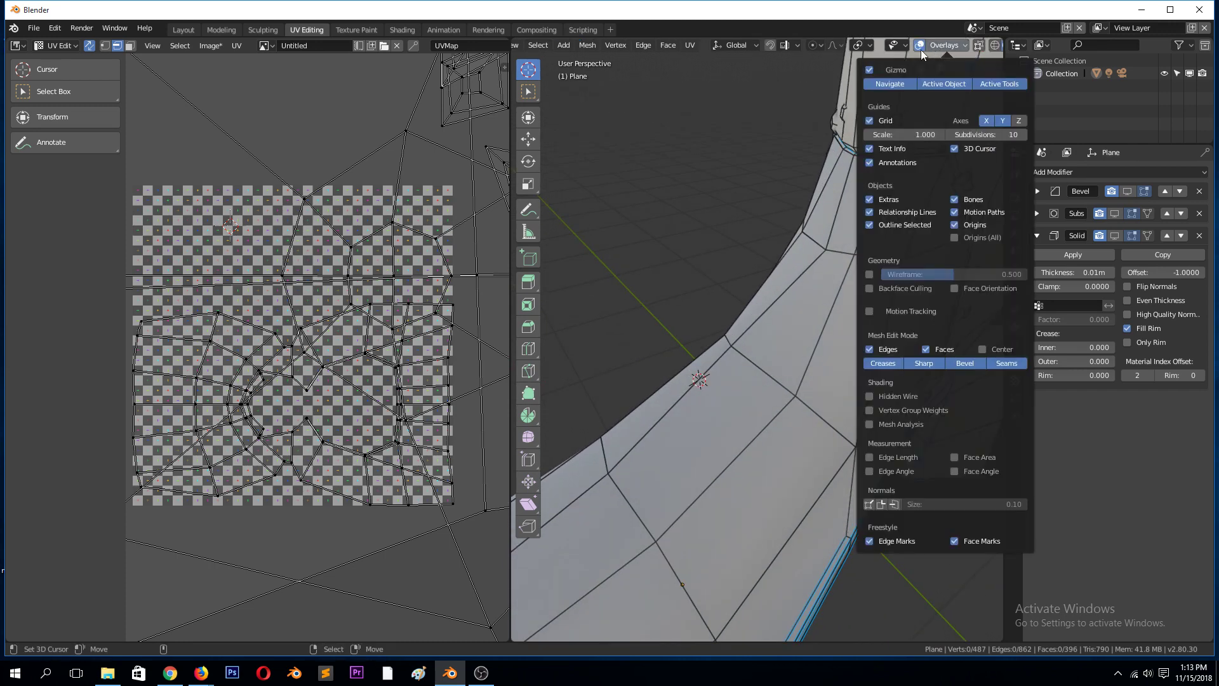
click(964, 368)
click(778, 331)
middle_drag(778, 330, 925, 221)
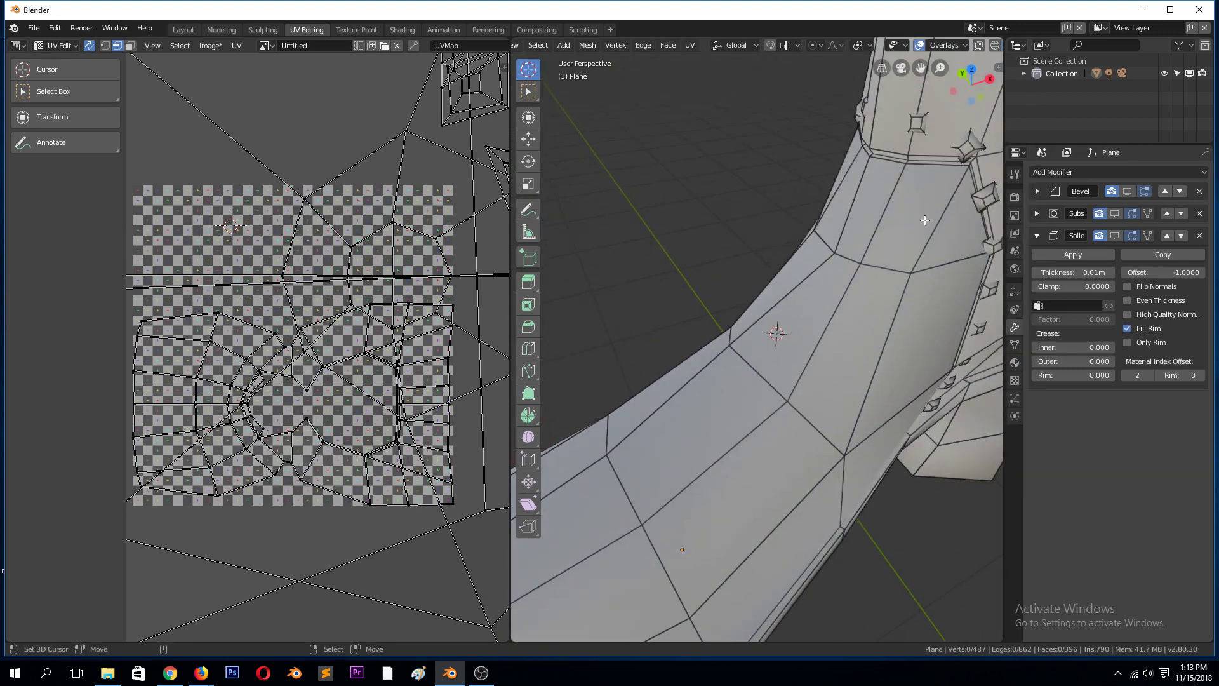
Select the edge loop where the front of the boot meets the shaft beside the rivets and mark it as a seam.
alt+click(927, 159)
middle_drag(927, 159, 893, 406)
shift+click(893, 403)
shift+right_click(894, 405)
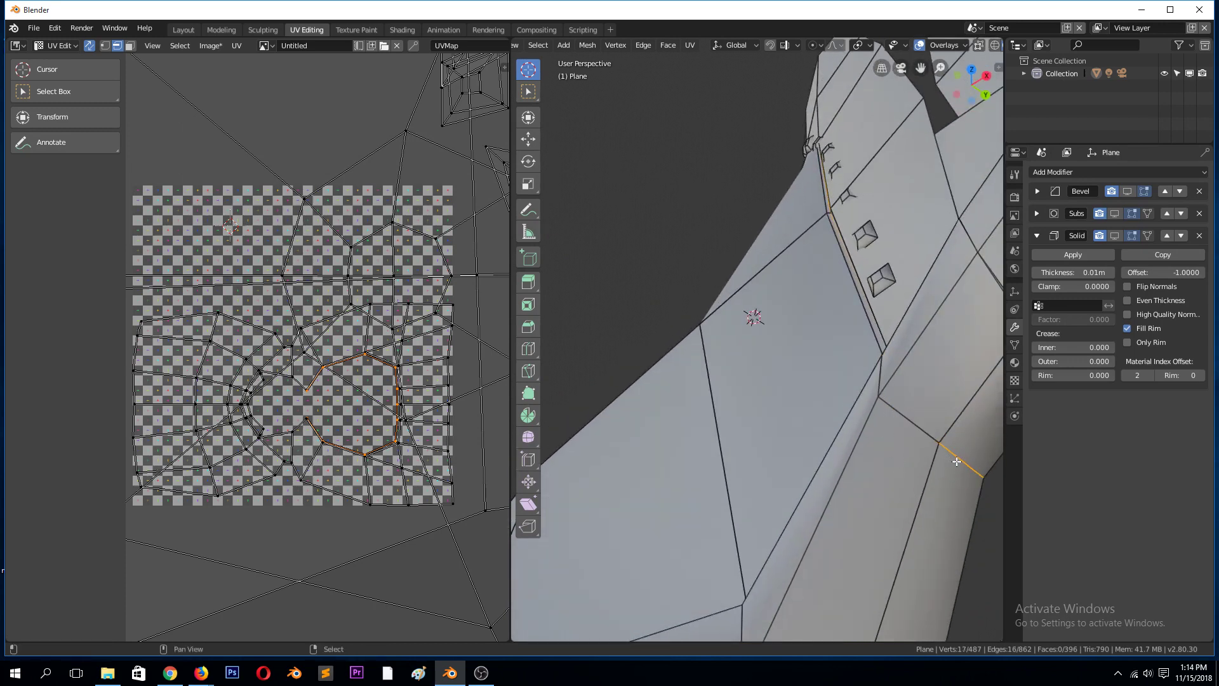
shift+right_click(957, 461)
middle_drag(957, 461, 797, 434)
shift+click(645, 328)
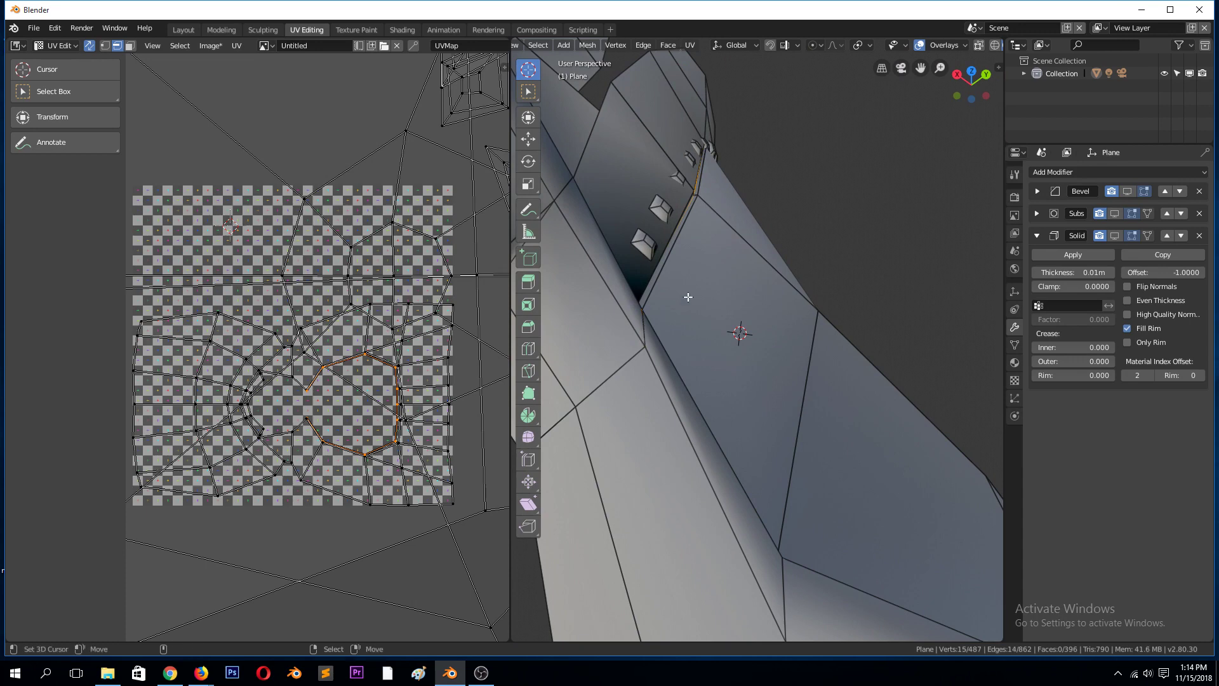
middle_drag(685, 294, 742, 269)
key(ctrl+e)
click(743, 269)
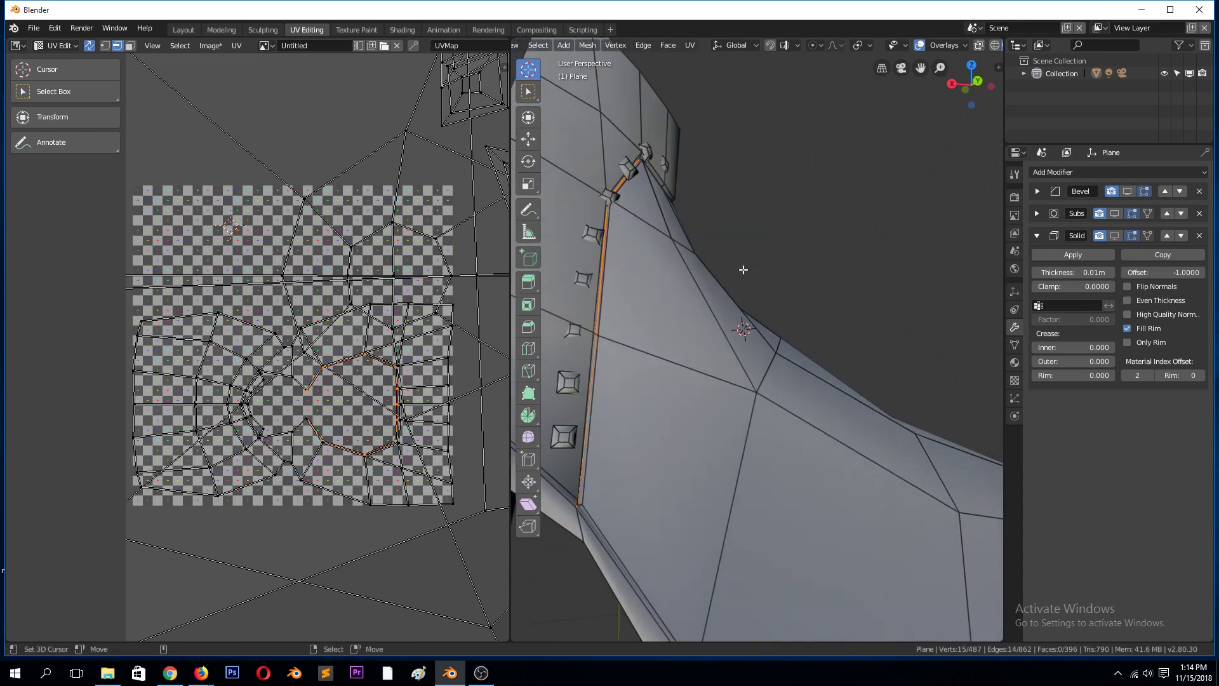
Select the entire boot mesh and unwrap it with the front seam in place.
key(a)
key(u)
click(771, 273)
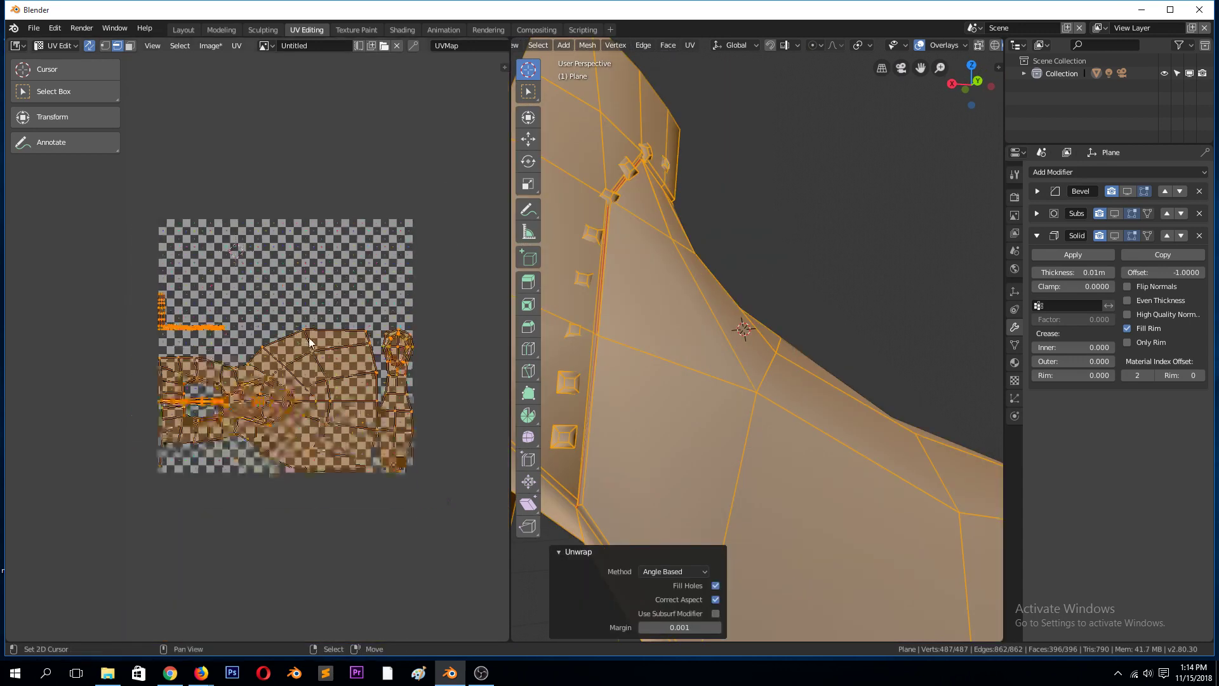
Assign the existing checker material Material.006 to the boot in Object Mode and switch the viewport to material preview shading.
key(Tab)
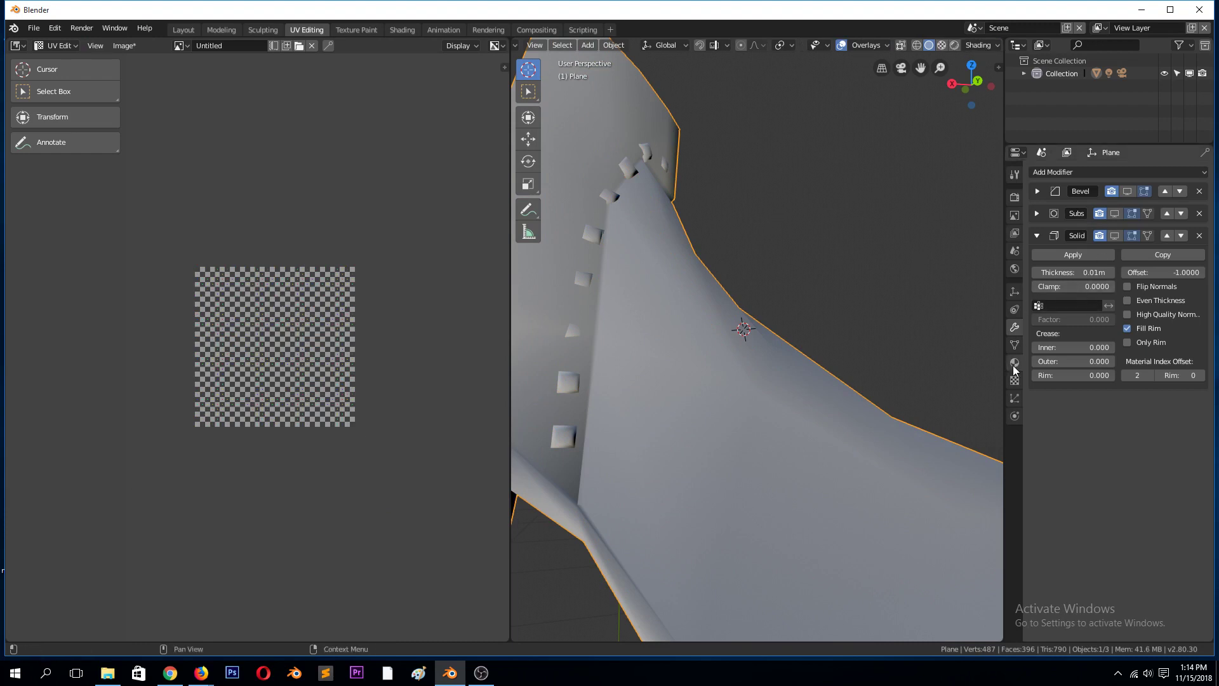
click(1014, 363)
click(1051, 226)
key(ctrl+z)
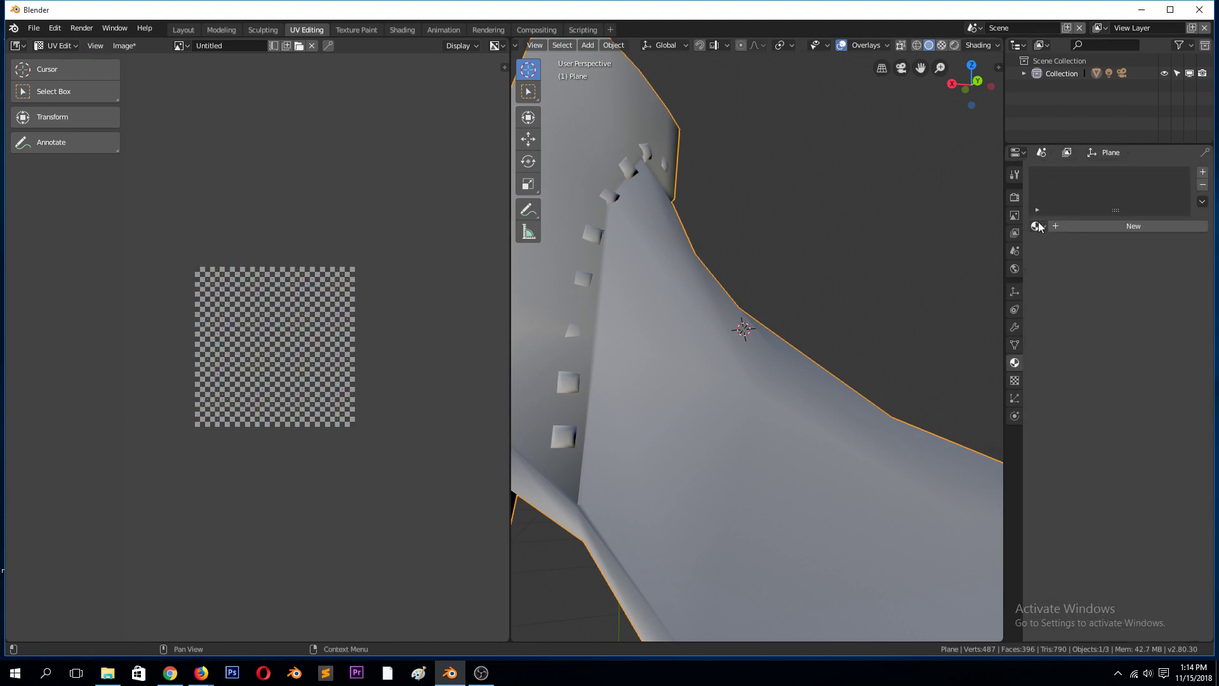
click(1037, 226)
click(1043, 318)
click(941, 45)
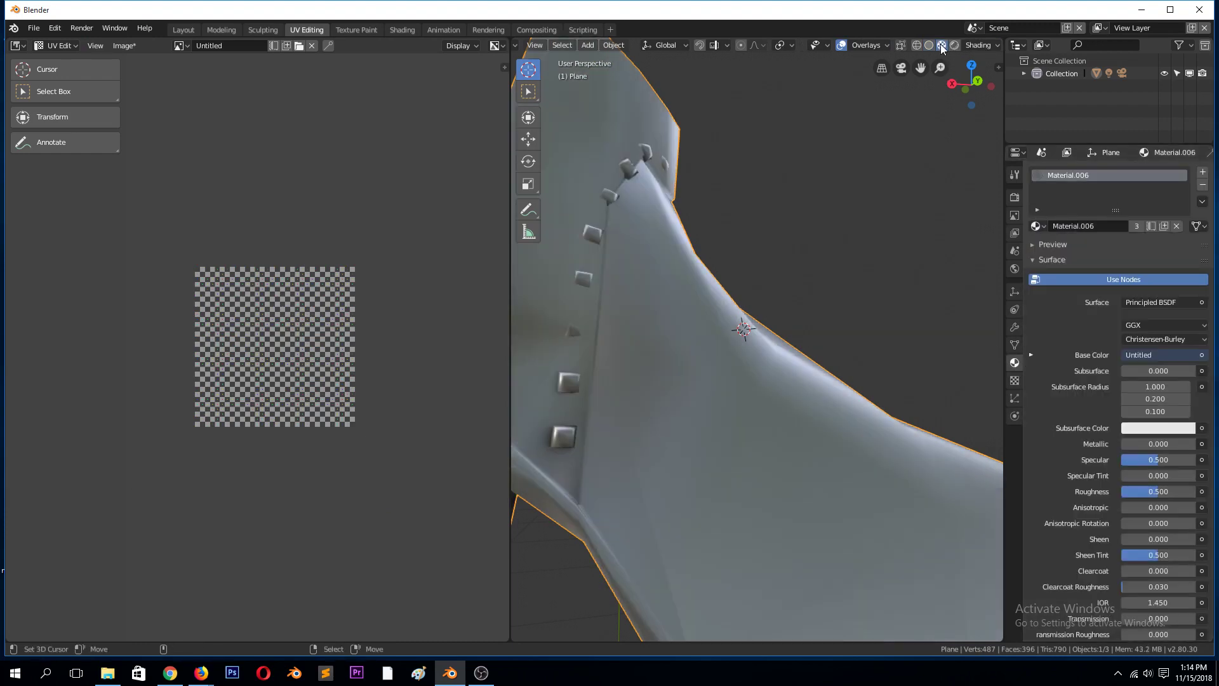
Examine how the checker texture stretches over the boot's shaft, heel and toe, ending in Edit Mode with nothing selected.
middle_drag(881, 155, 768, 175)
scroll(731, 369, down, 4)
middle_drag(730, 378, 771, 302)
key(Tab)
key(Tab)
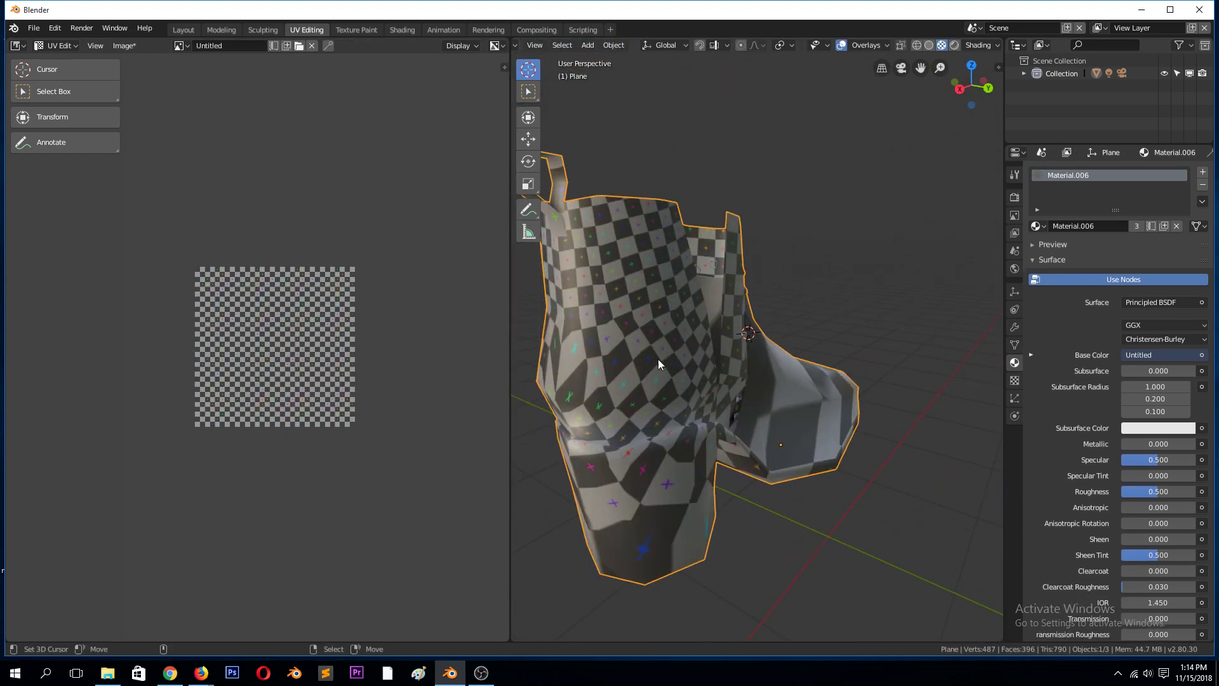
key(Tab)
middle_drag(665, 318, 702, 459)
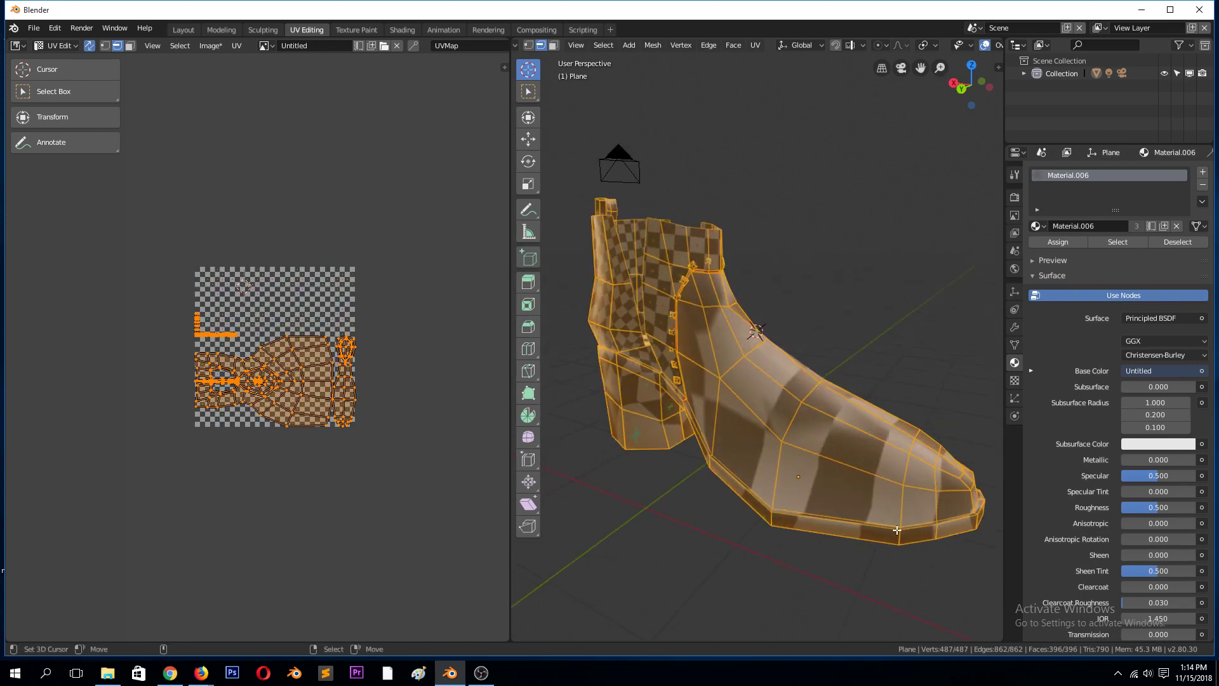
key(alt+a)
middle_drag(937, 505, 629, 348)
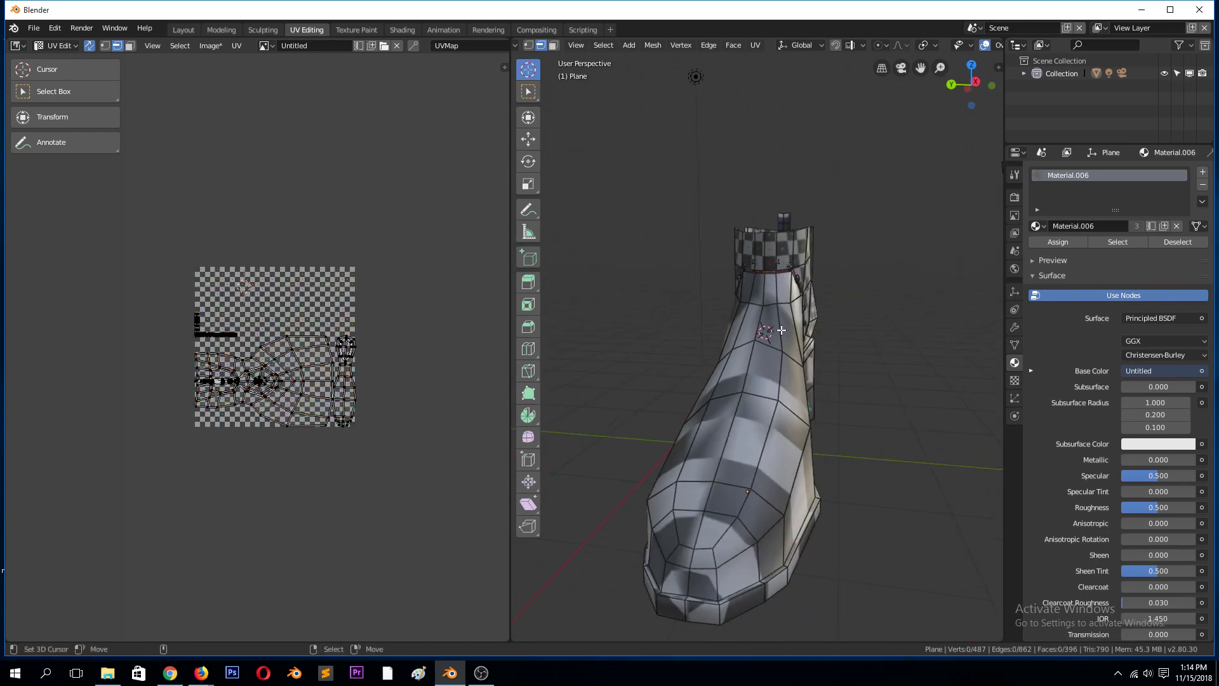
middle_drag(830, 432, 744, 474)
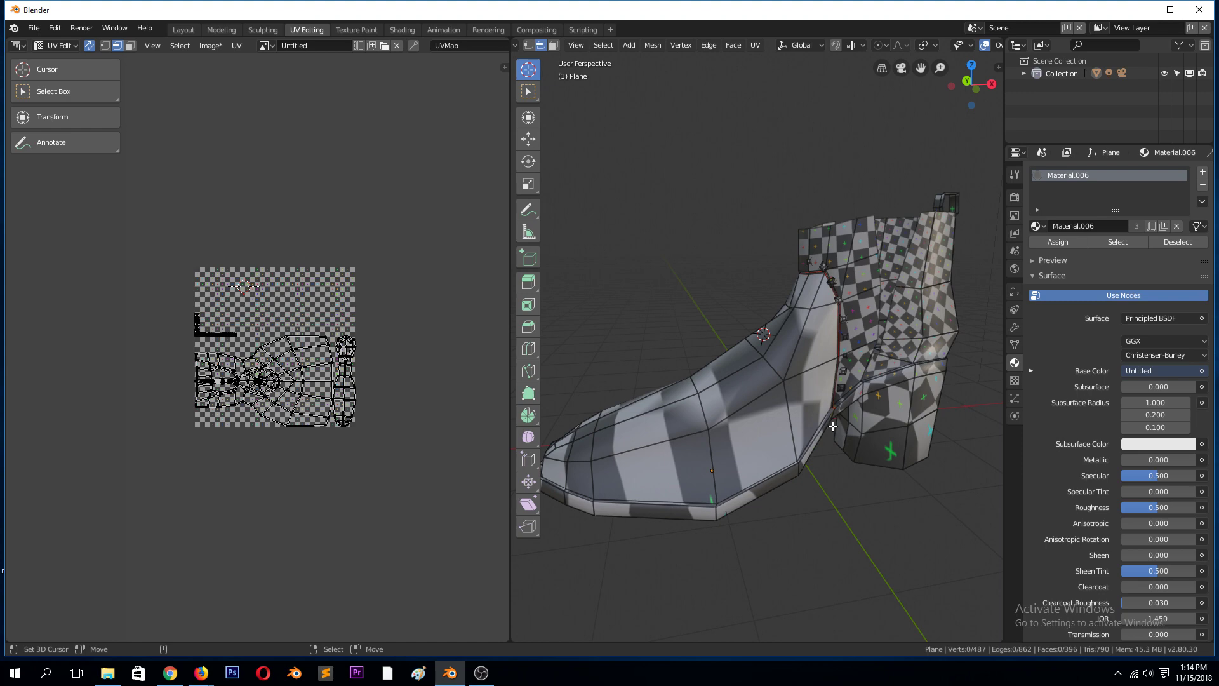
Select the edge loop separating the upper from the sole and heel, switch to Solid shading, and mark the loop as a seam.
scroll(826, 427, up, 8)
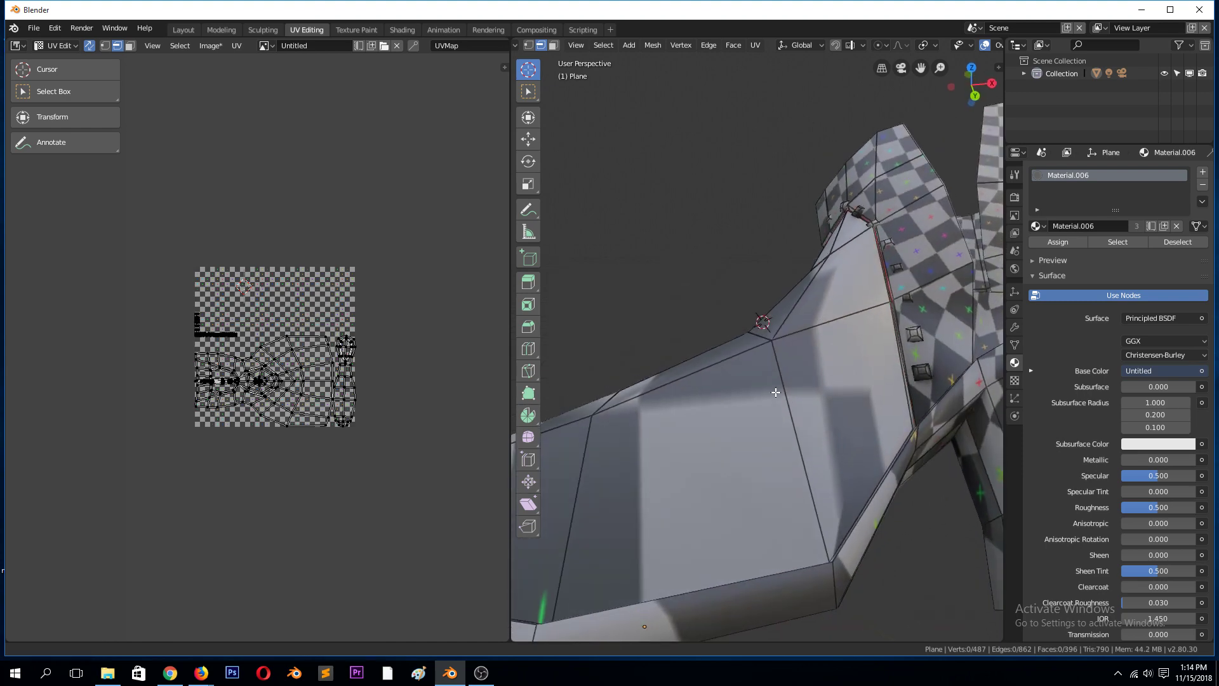
alt+right_click(878, 491)
scroll(912, 446, down, 8)
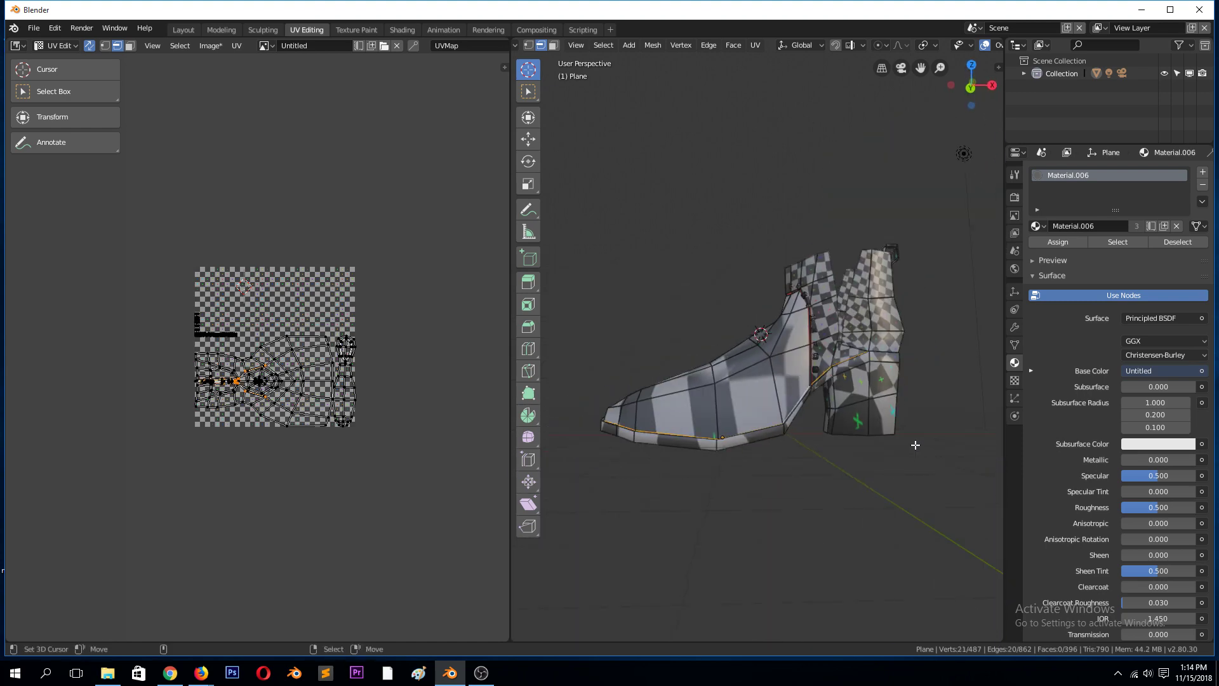
middle_drag(915, 444, 741, 407)
key(z)
click(700, 398)
middle_drag(664, 413, 786, 449)
scroll(730, 433, up, 3)
key(z)
click(877, 447)
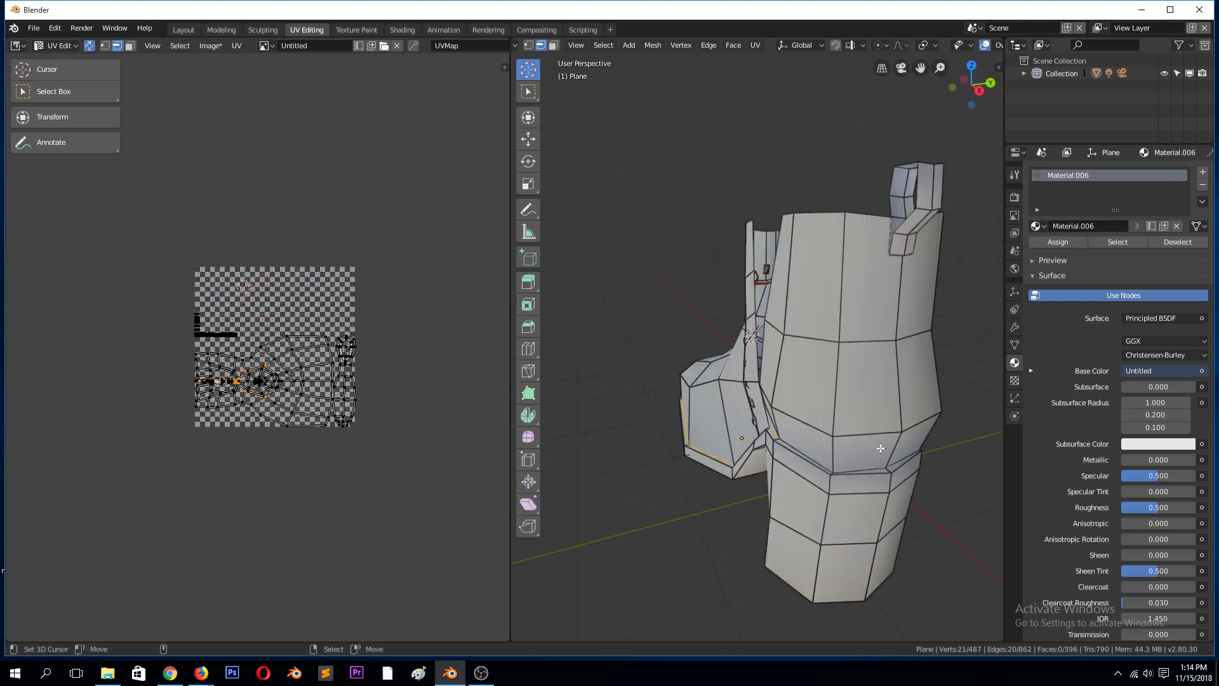
mouse_move(888, 473)
middle_down()
mouse_move(870, 490)
mouse_move(873, 464)
mouse_move(773, 439)
mouse_move(726, 446)
middle_up()
alt+shift+click(846, 427)
key(ctrl+e)
click(726, 444)
Unwrap the whole boot again using the new sole seam and inspect the islands in the UV layout.
key(a)
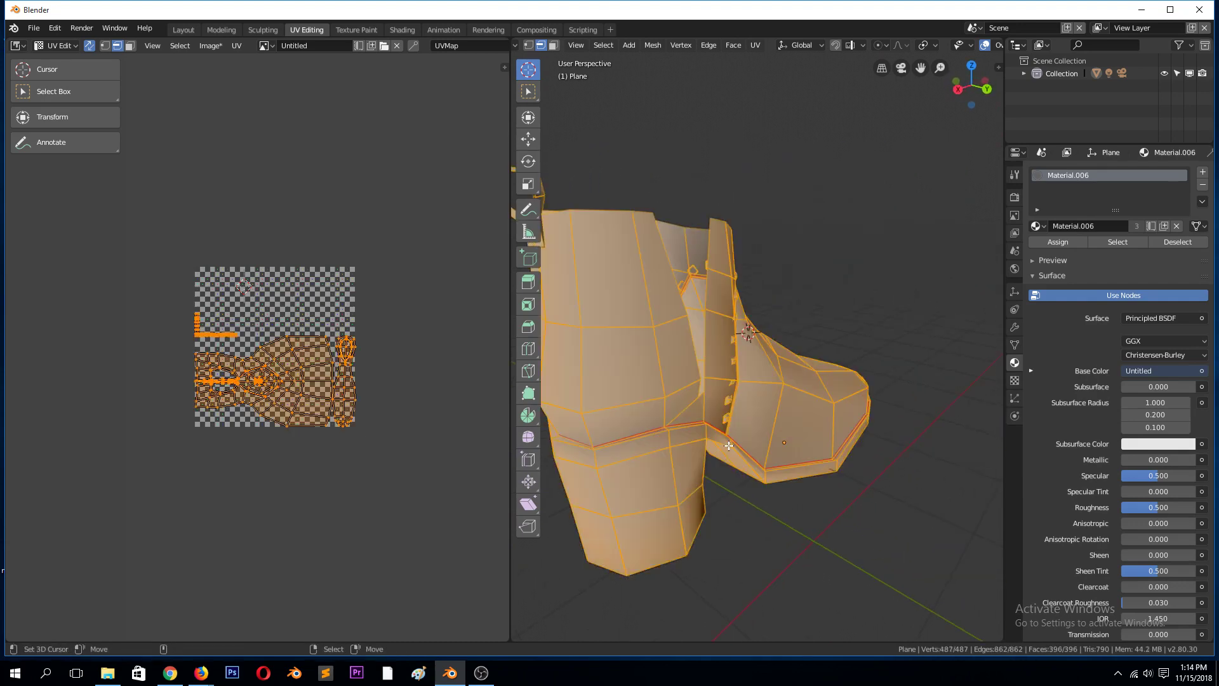
key(u)
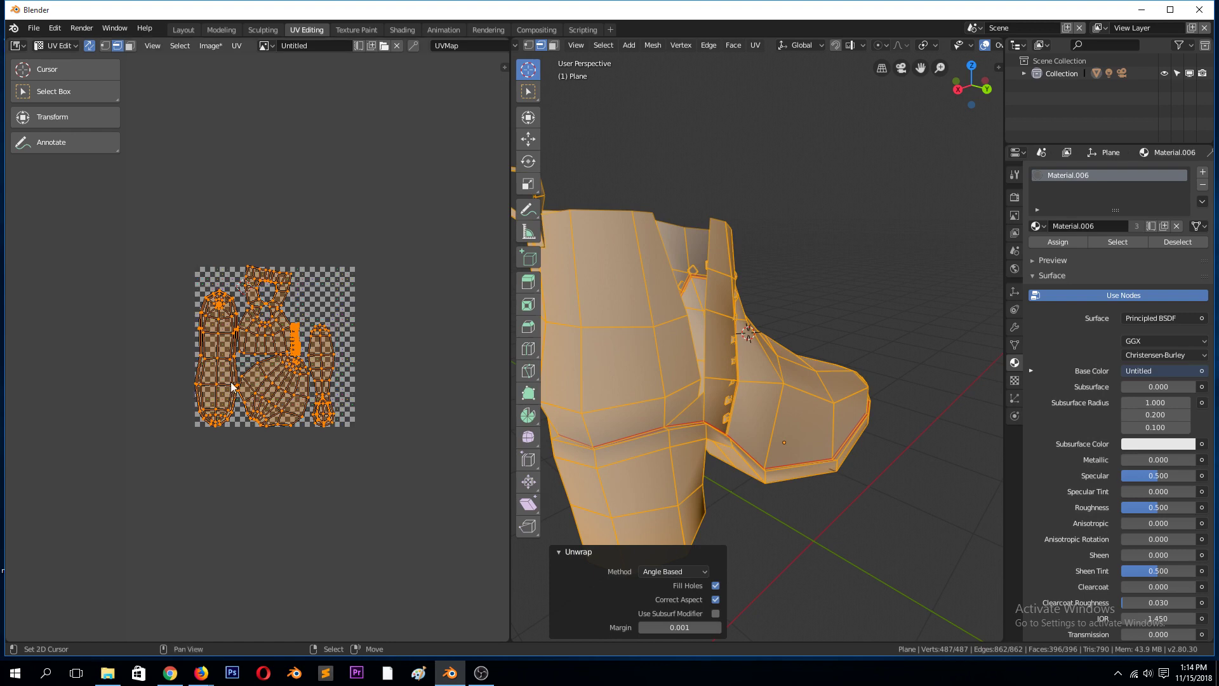
scroll(270, 379, up, 3)
scroll(384, 405, up, 2)
scroll(384, 400, down, 2)
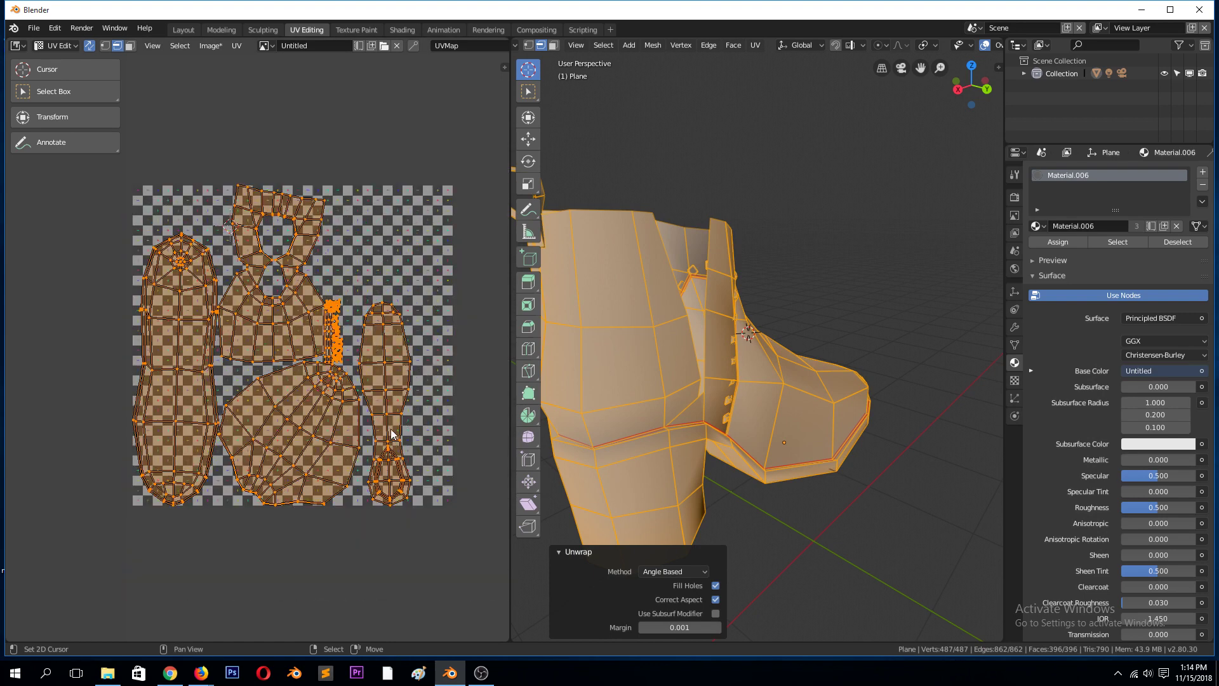
scroll(974, 55, down, 3)
scroll(974, 50, down, 2)
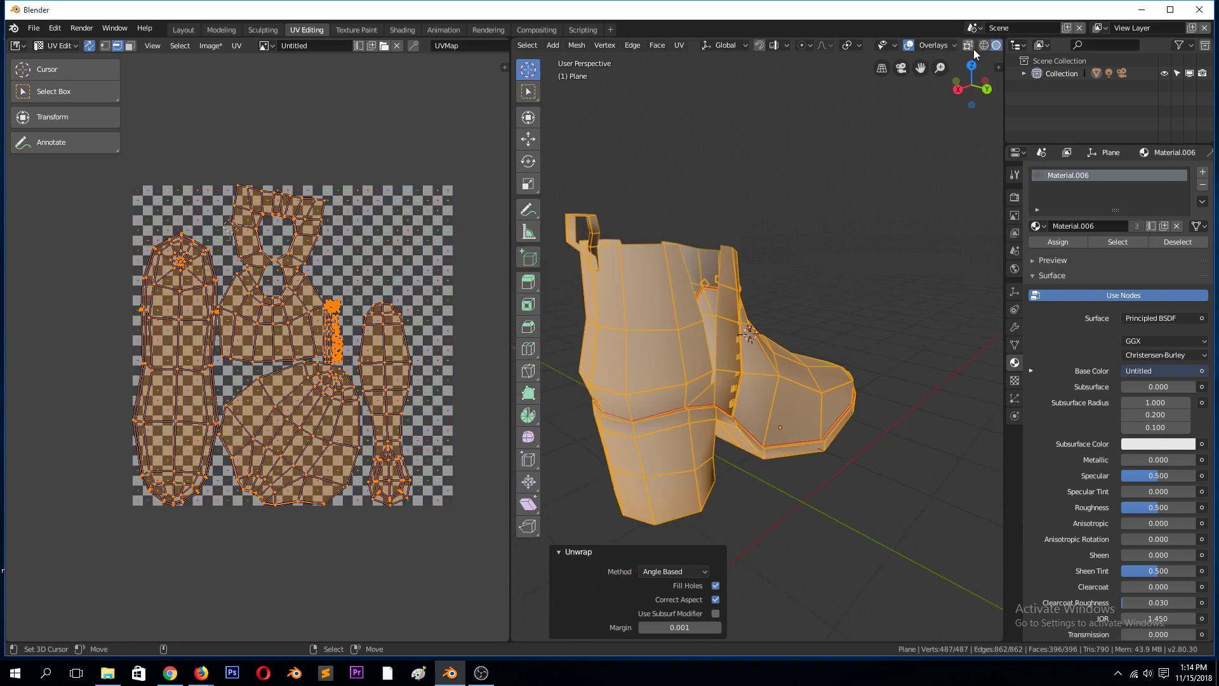
Return to Object Mode with material preview shading and check the checker pattern on the boot's sole, heel and sides.
key(Tab)
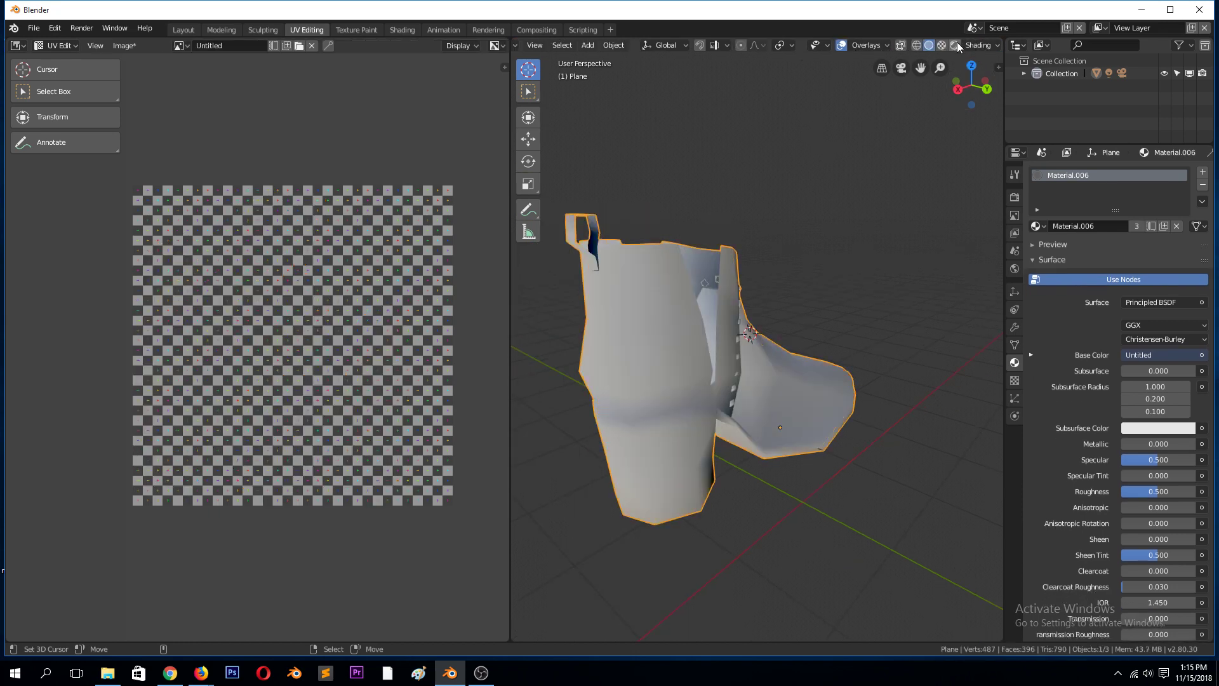
click(941, 45)
mouse_move(730, 267)
middle_down()
mouse_move(666, 273)
mouse_move(687, 193)
mouse_move(657, 242)
mouse_move(664, 198)
middle_up()
middle_drag(829, 329, 856, 436)
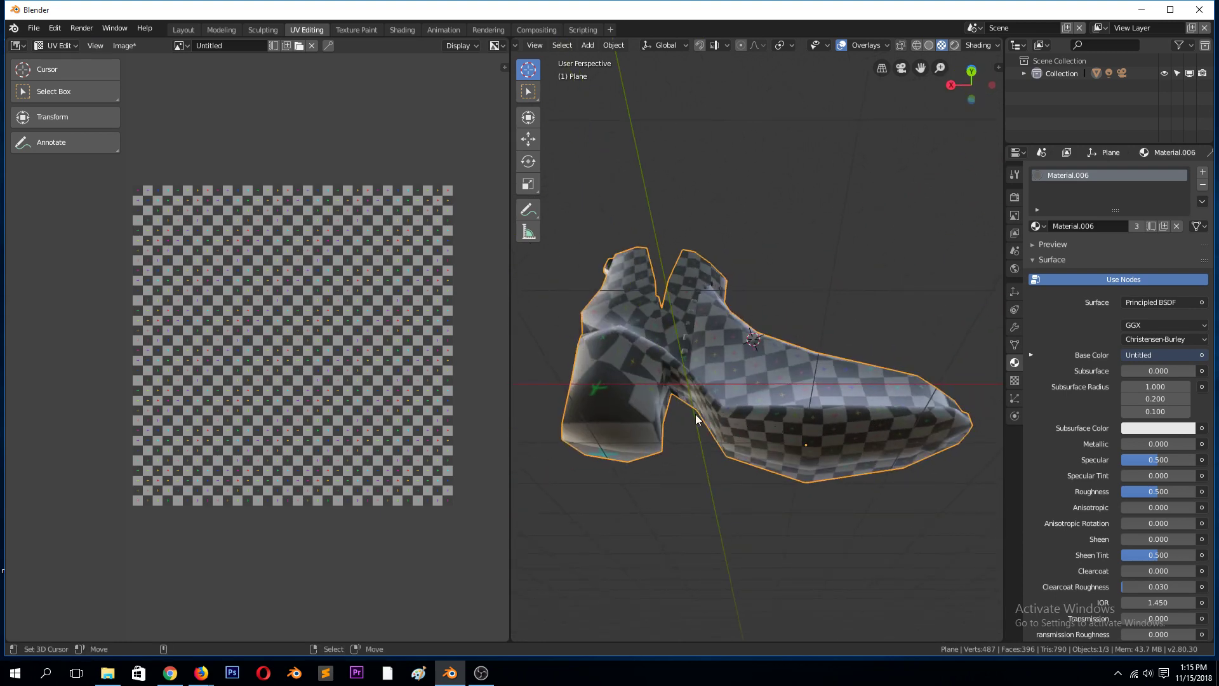
middle_drag(695, 414, 901, 373)
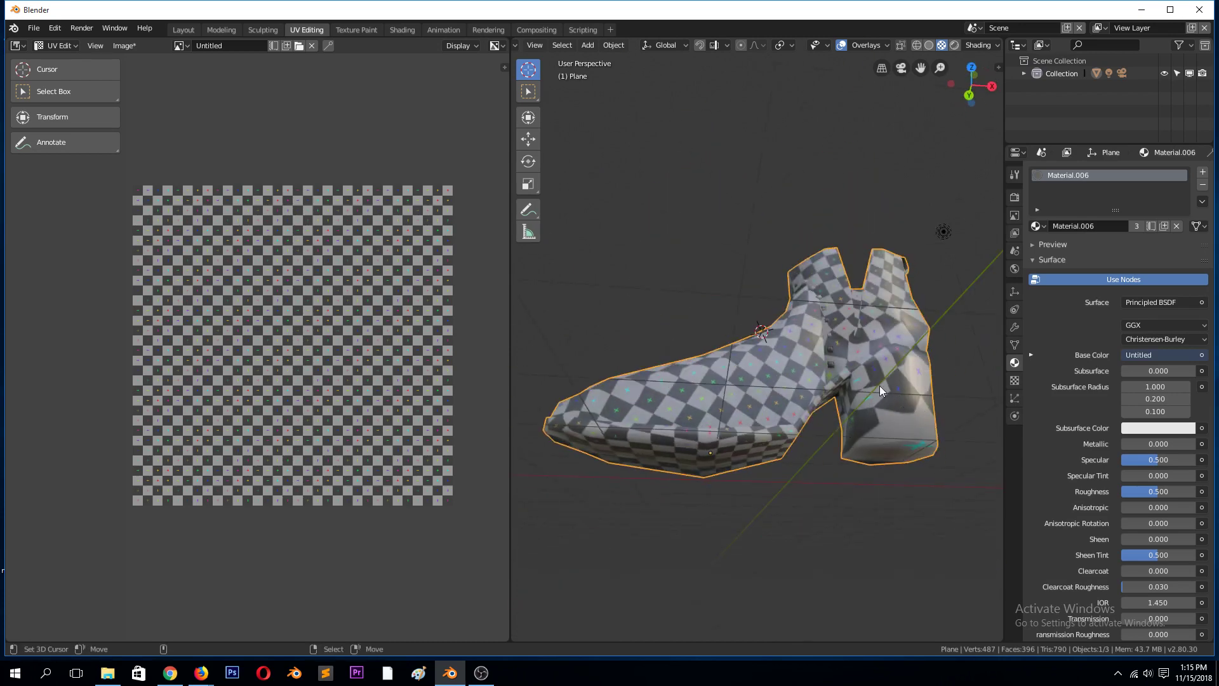
In Edit Mode, select the edge loop around the top of the heel and mark it as a seam.
key(Tab)
middle_drag(857, 410, 925, 348)
key(alt+a)
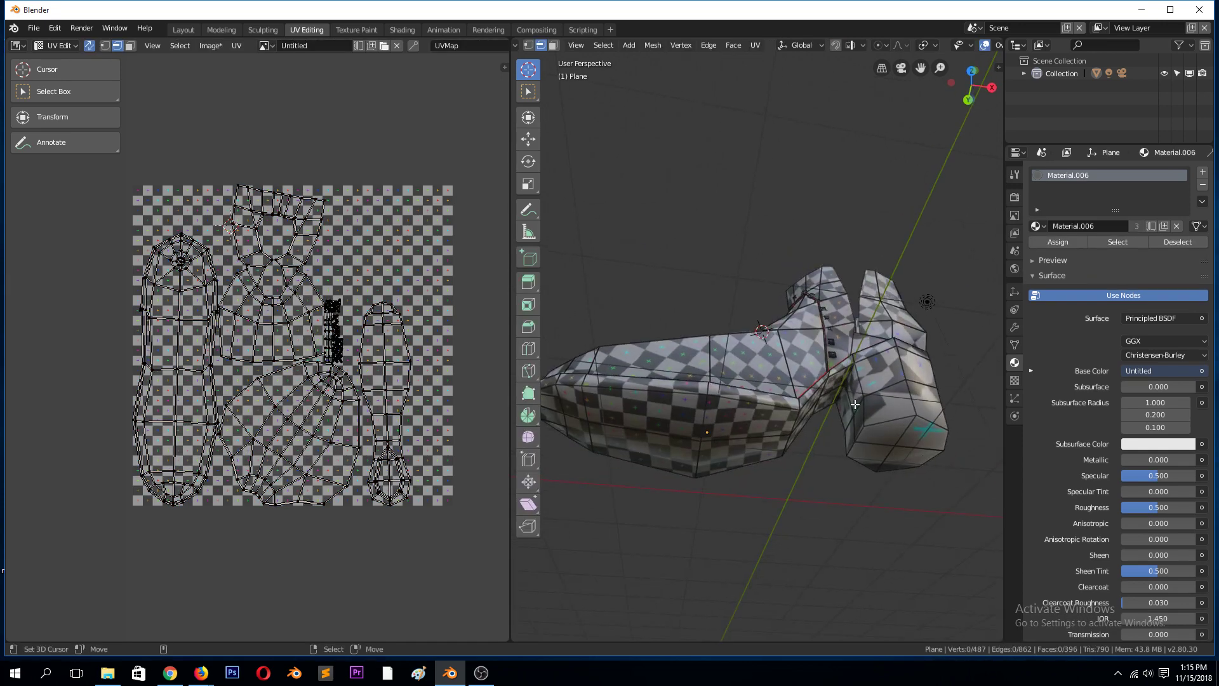
middle_drag(878, 387, 857, 412)
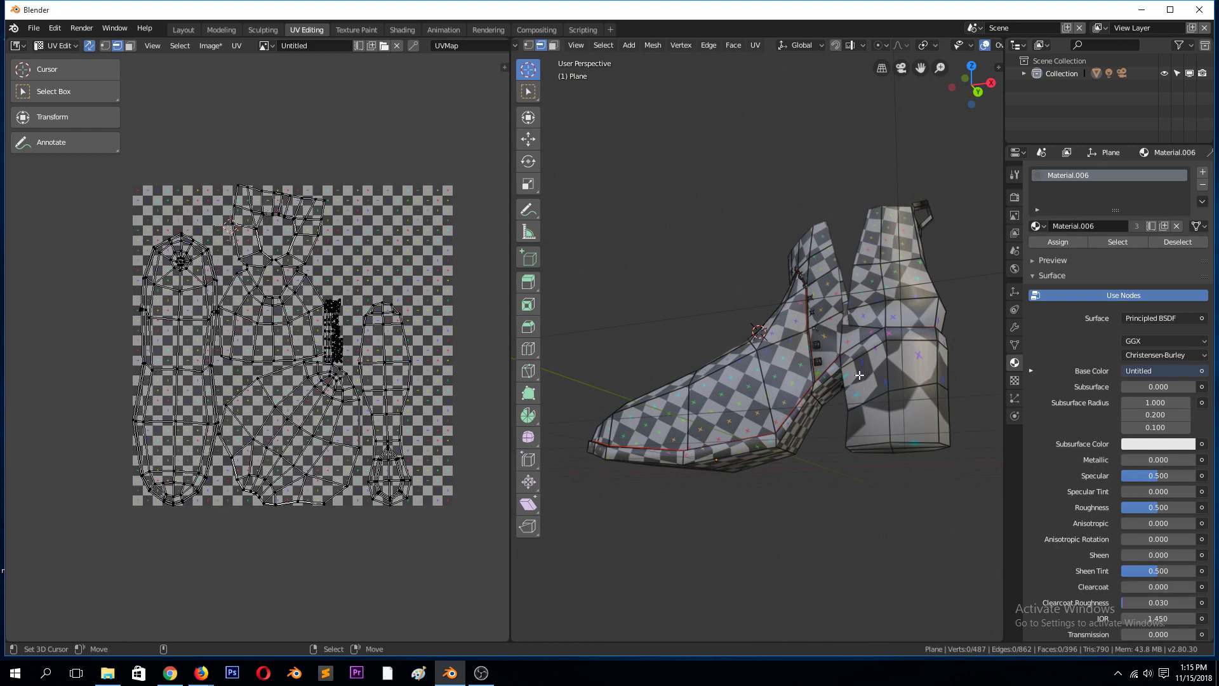
alt+click(880, 351)
middle_drag(880, 350, 850, 377)
alt+shift+right_click(845, 382)
middle_drag(823, 419, 1002, 460)
key(ctrl+e)
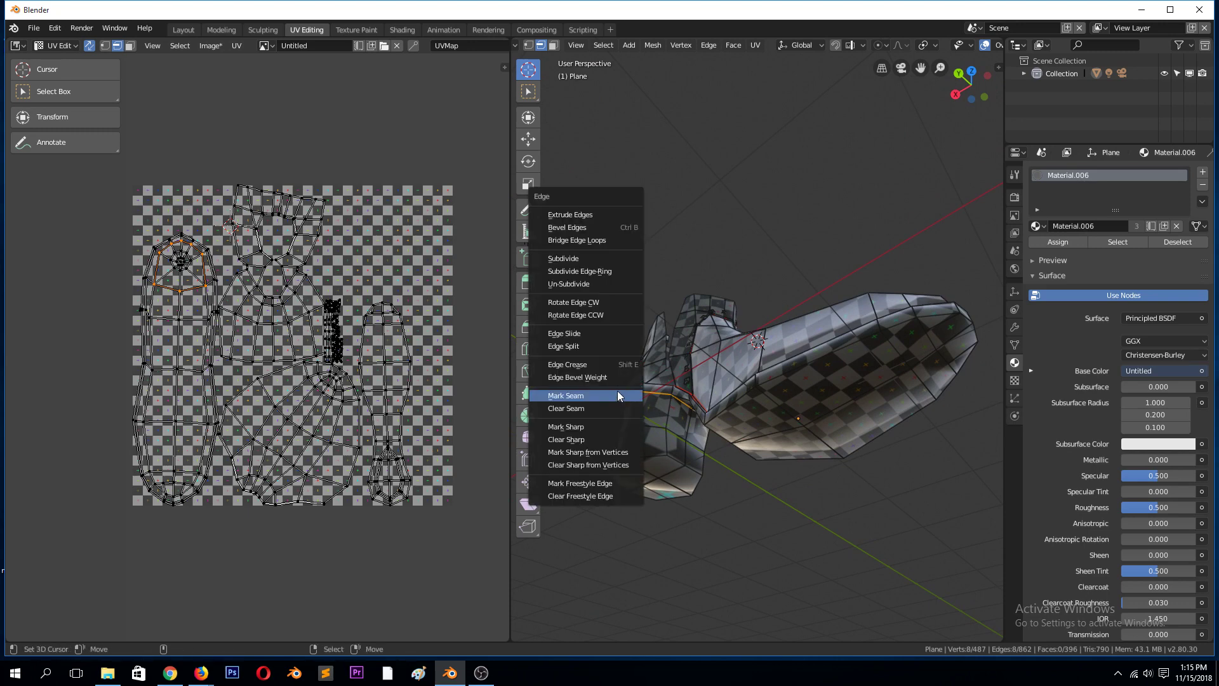
click(618, 391)
Unwrap the full mesh with the heel separated and check the texture on the heel in Object Mode.
key(a)
key(u)
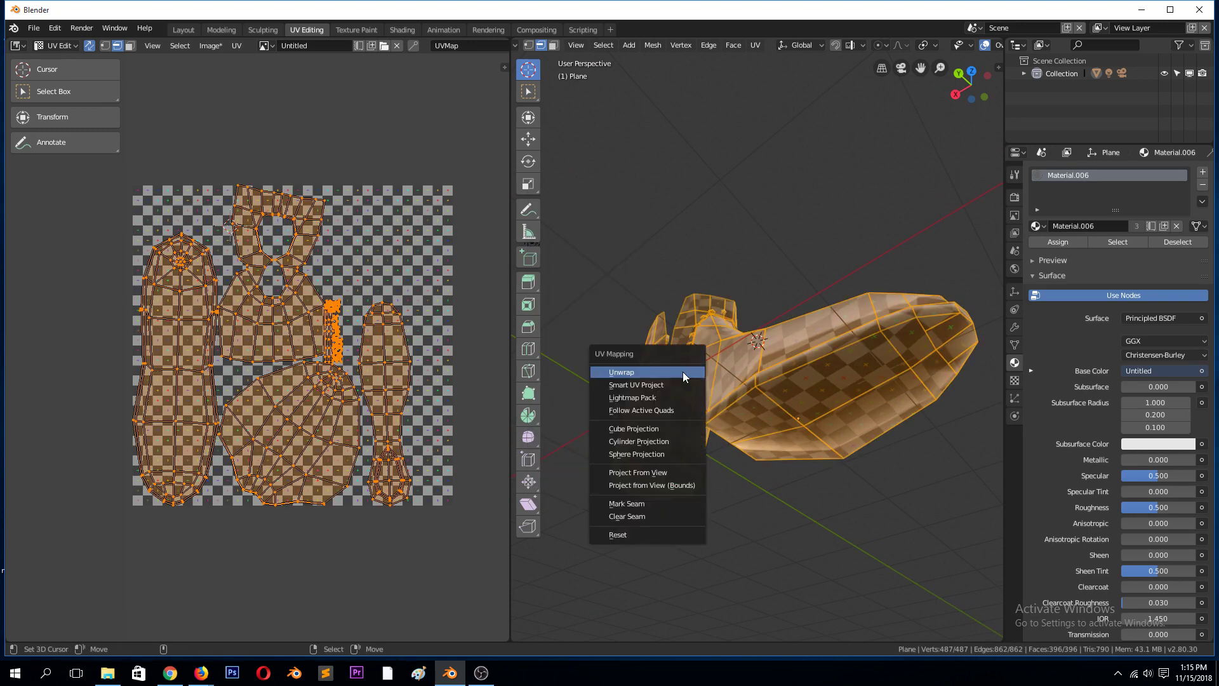
click(683, 371)
key(Tab)
middle_drag(706, 392, 794, 458)
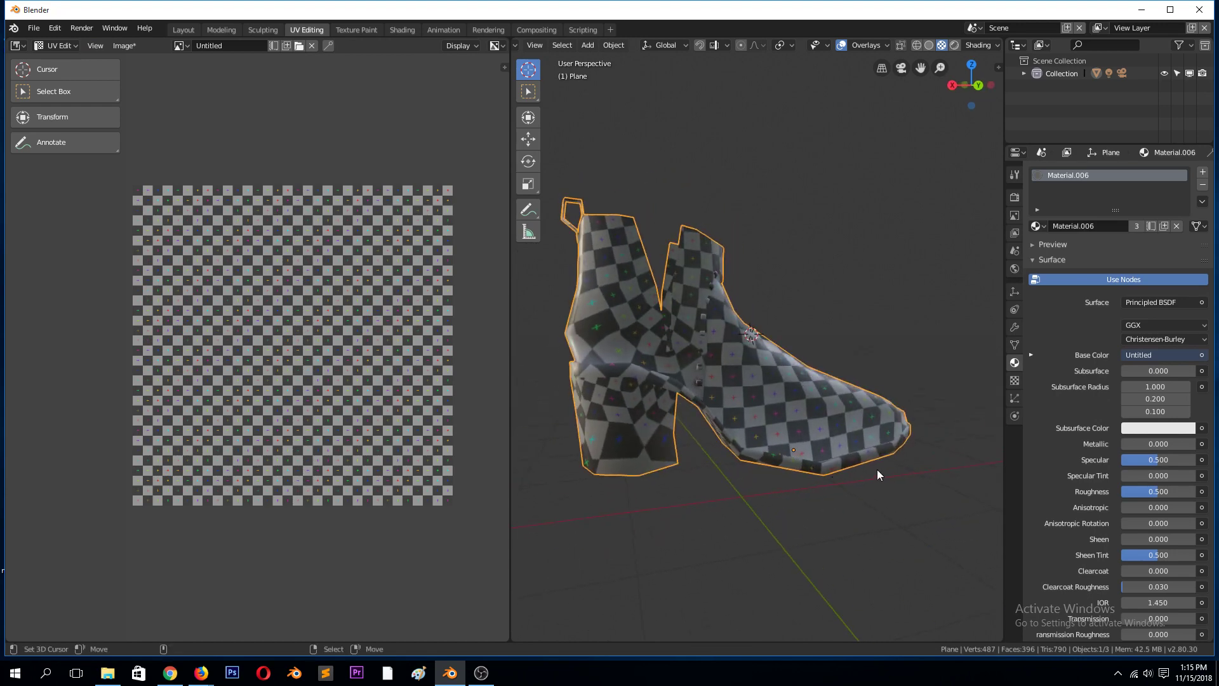
In Edit Mode, select the two vertical edges at the front corners of the heel and mark them as seams.
key(Tab)
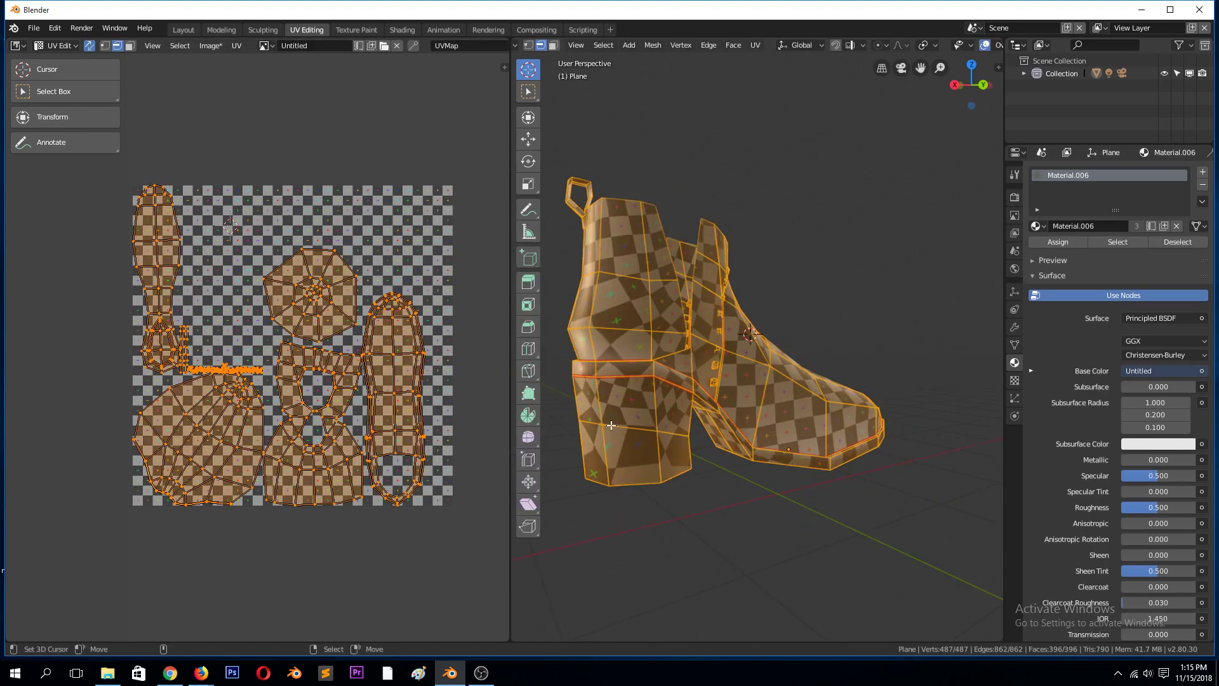
key(alt+a)
middle_drag(629, 392, 611, 431)
scroll(615, 397, up, 3)
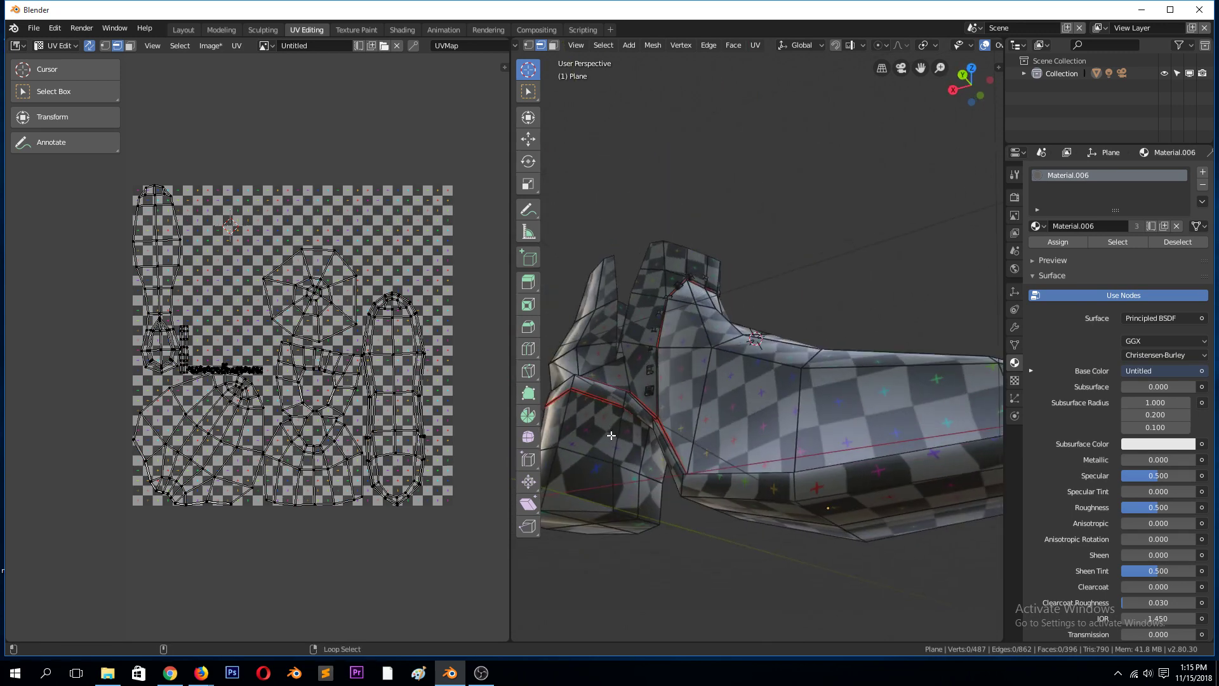
click(613, 433)
scroll(297, 279, up, 3)
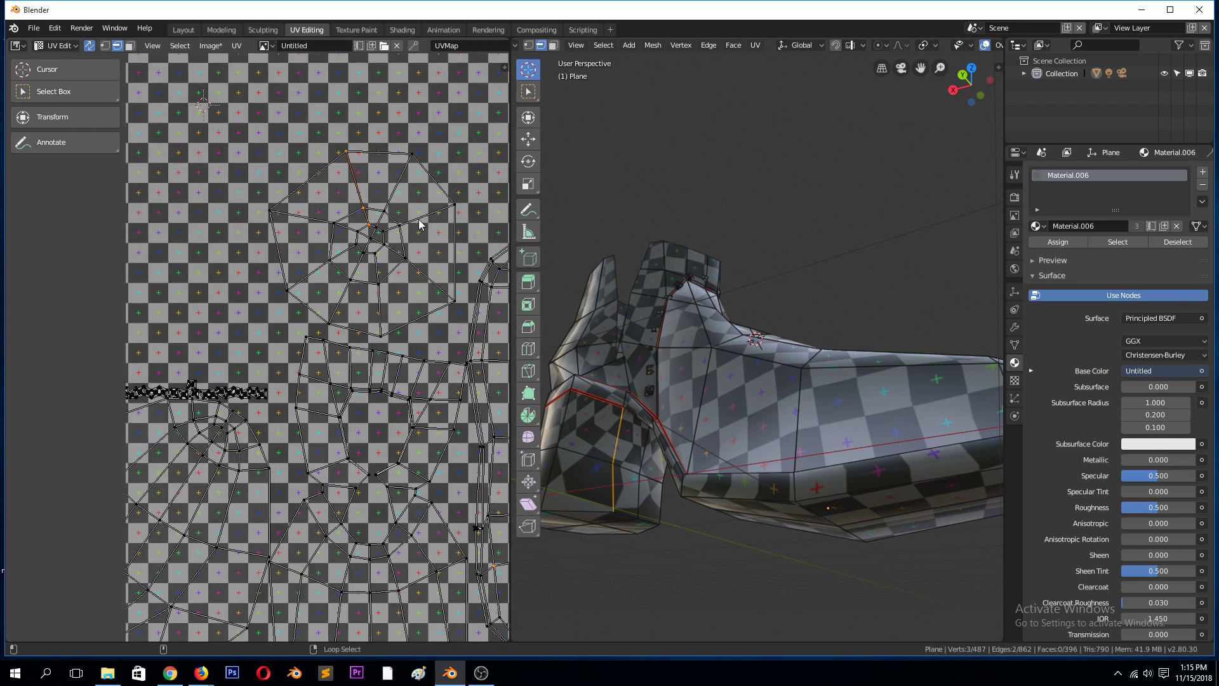
alt+shift+click(419, 223)
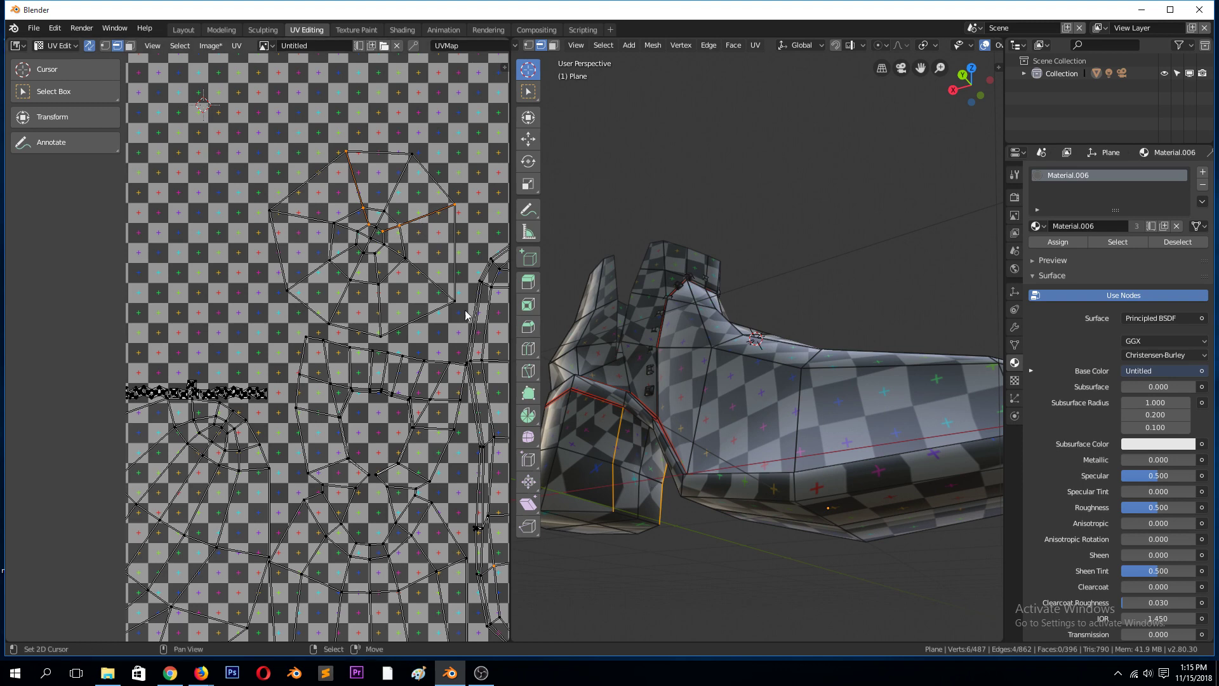
key(ctrl+e)
click(312, 210)
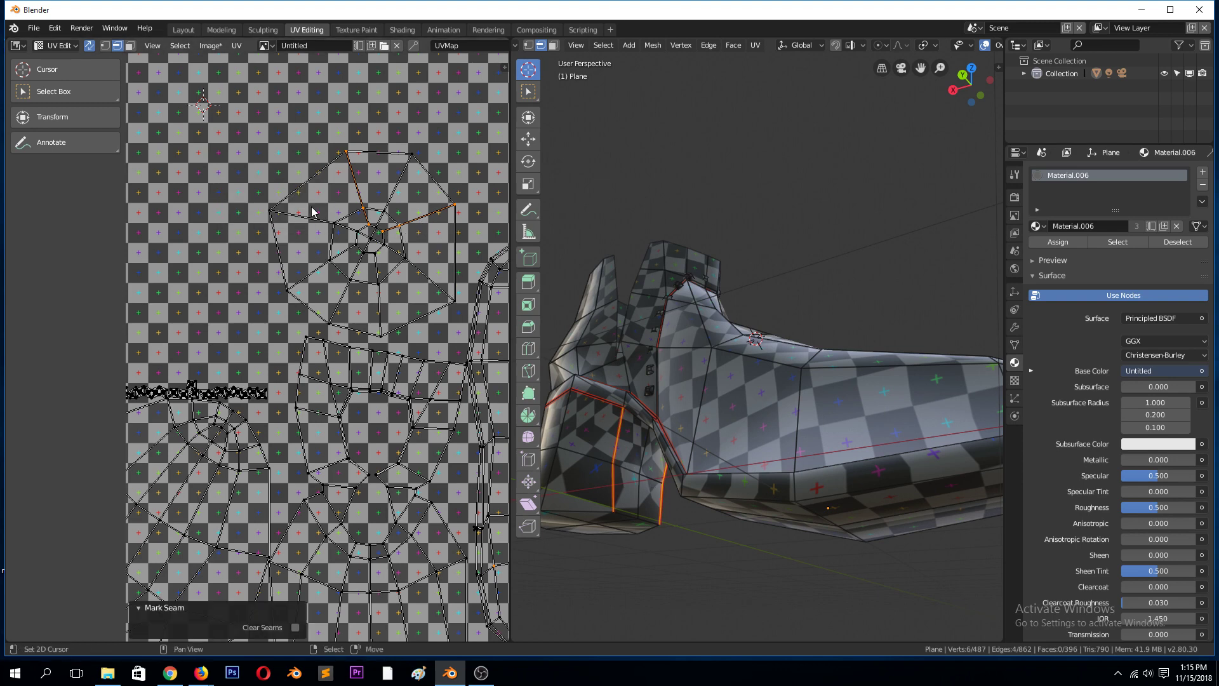
Unwrap the whole boot with the vertical heel seams and check the checker pattern on the heel in Object Mode.
key(a)
key(e)
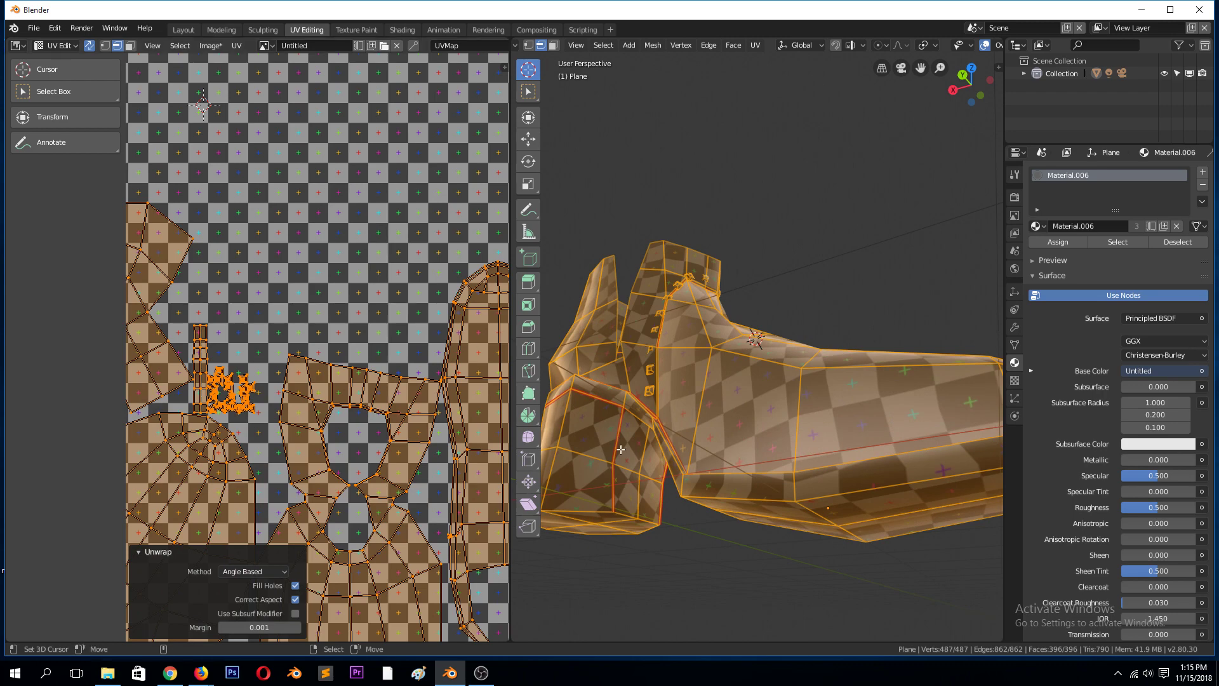
key(Tab)
scroll(628, 459, down, 3)
middle_drag(627, 462, 742, 372)
Return to Edit Mode, select the edge loop around the bottom of the heel and mark it as a seam.
key(Tab)
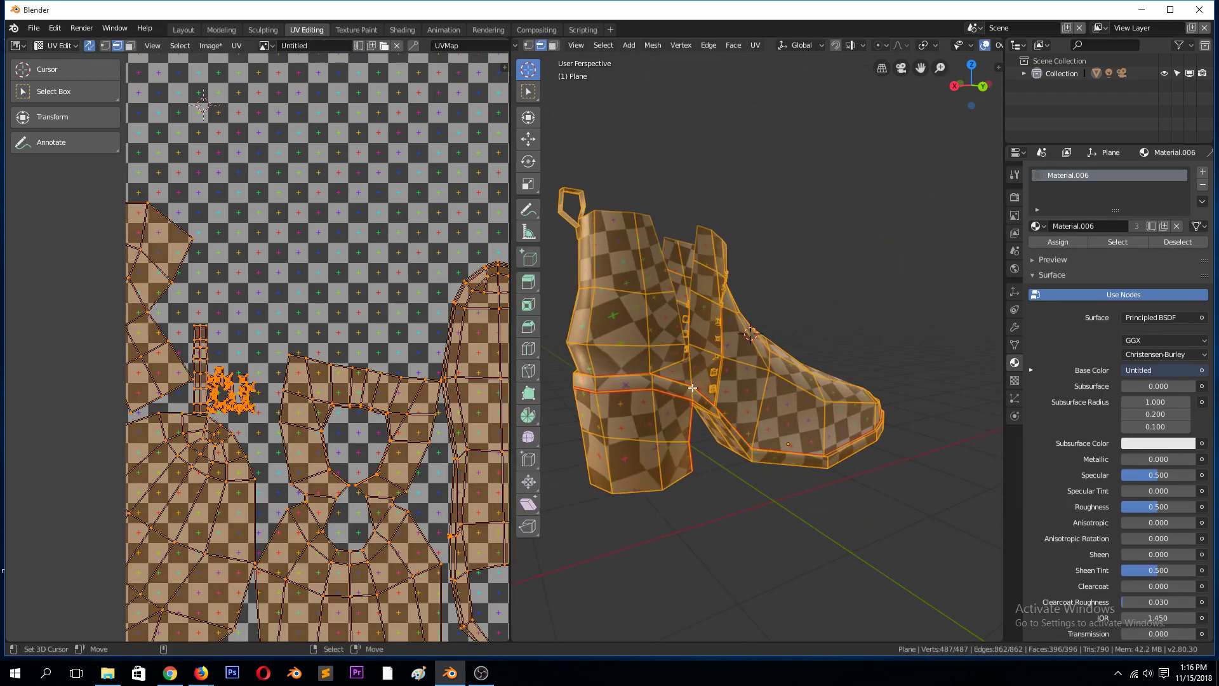
scroll(260, 269, down, 5)
scroll(257, 347, up, 1)
right_click(577, 417)
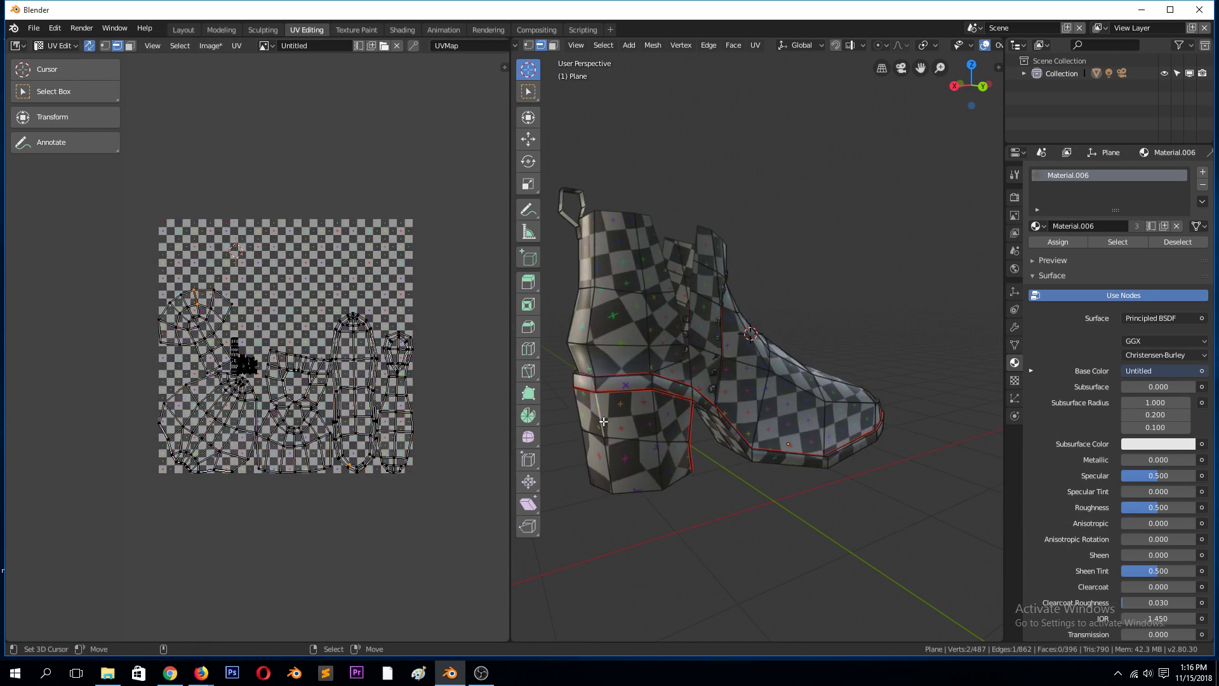
scroll(217, 302, up, 2)
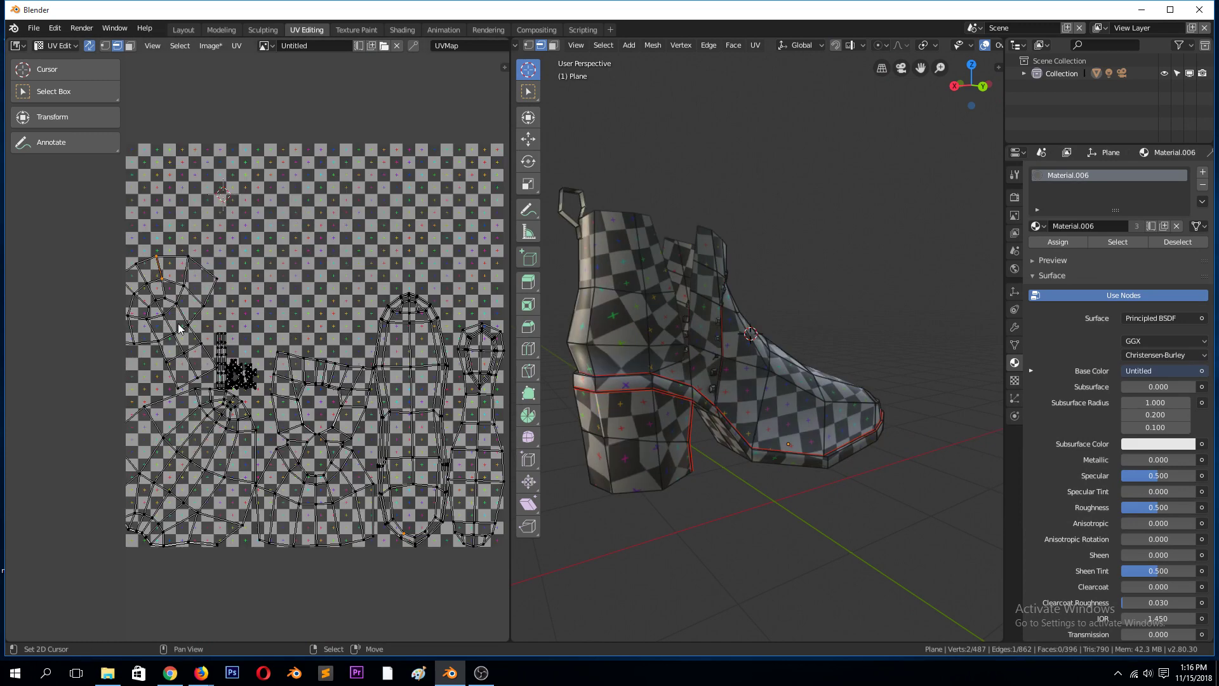
middle_drag(749, 394, 701, 377)
click(662, 372)
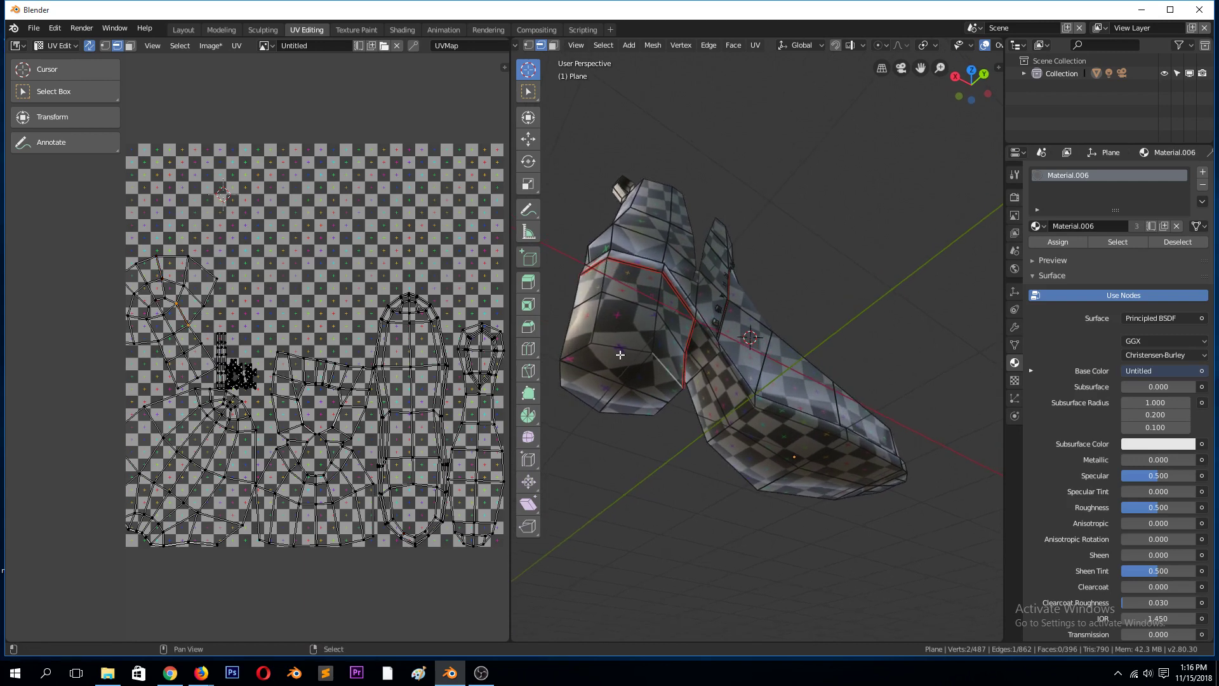
shift+click(585, 352)
key(ctrl+e)
click(673, 348)
Unwrap the full mesh with the heel's bottom face separated and check the texture around the heel in Object Mode.
key(a)
key(u)
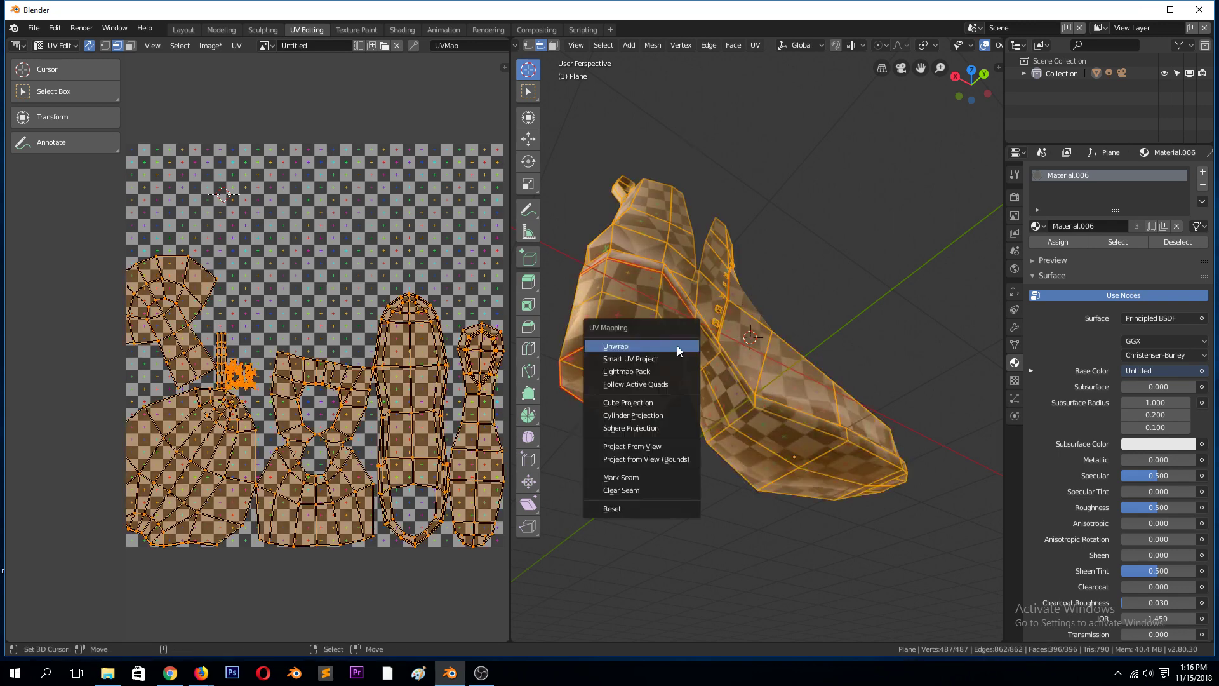
click(677, 345)
key(Tab)
middle_drag(660, 353, 633, 407)
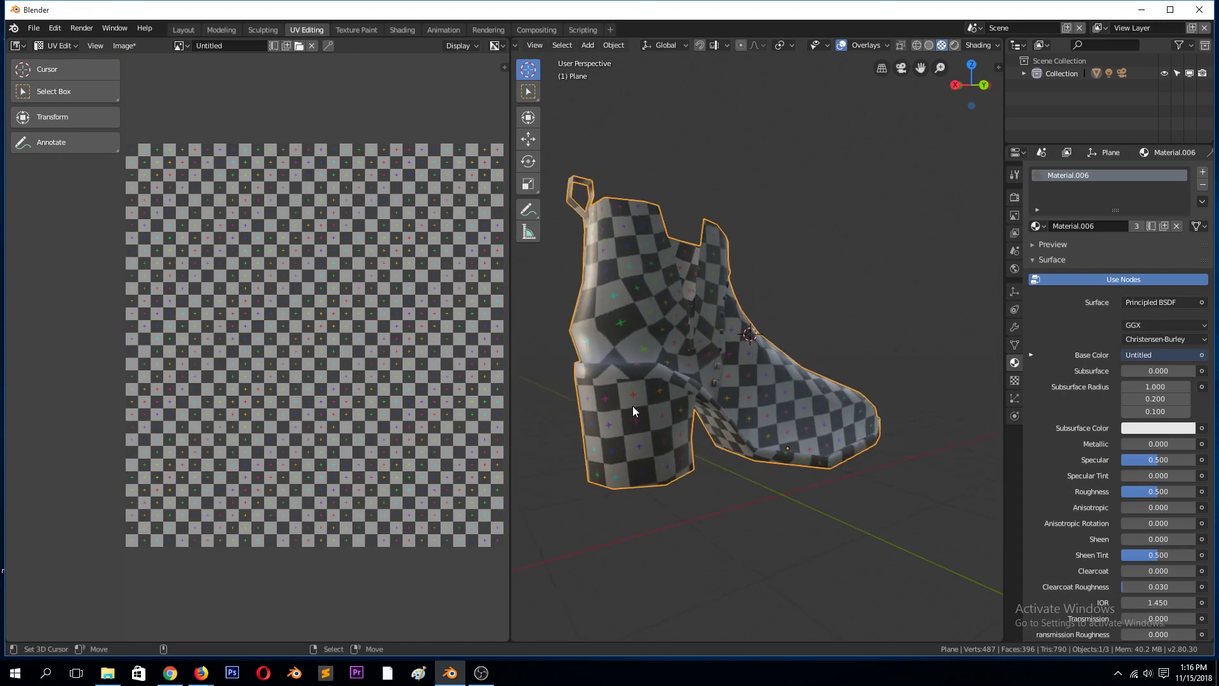
middle_drag(661, 464, 623, 385)
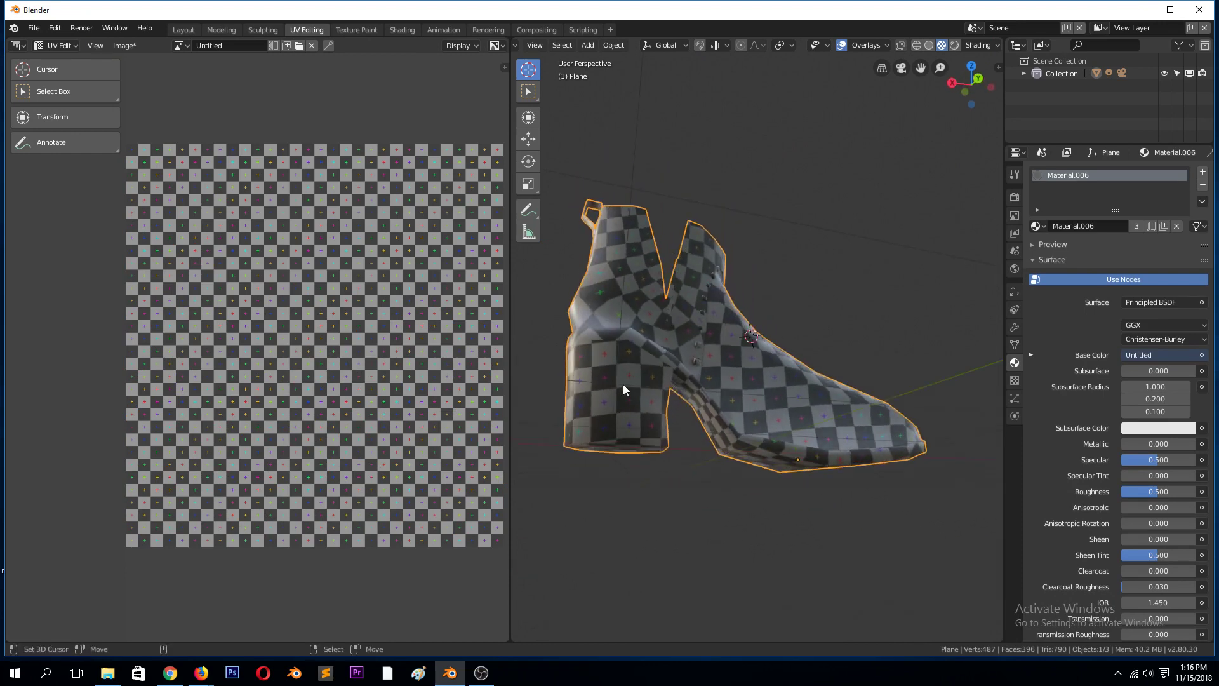
Examine the UV islands and the checker pattern on the boot's sides and on the back of the ankle above the heel.
key(Tab)
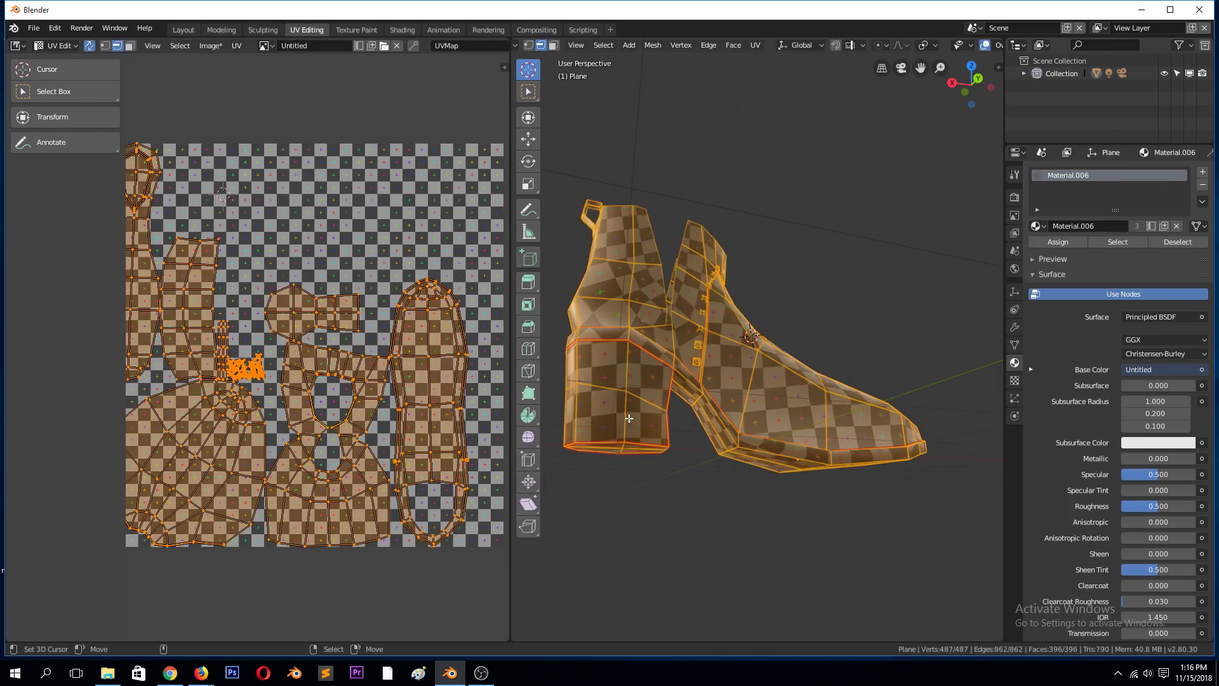
scroll(387, 331, down, 1)
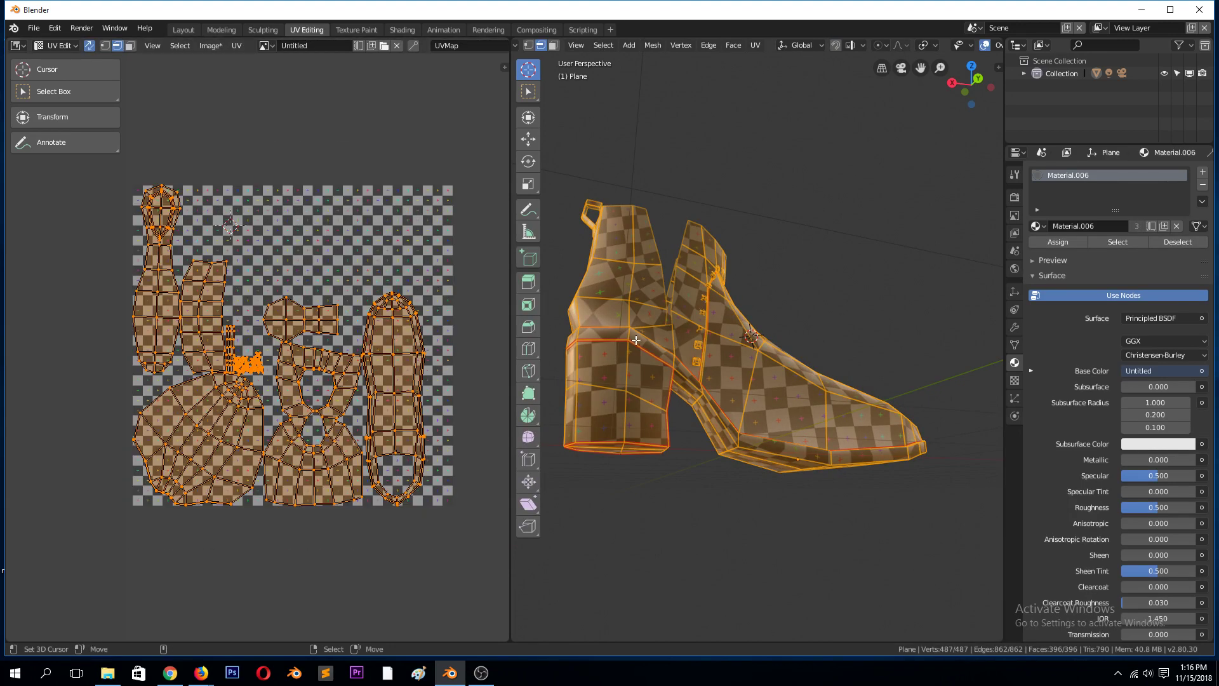
middle_drag(699, 357, 552, 423)
key(alt+a)
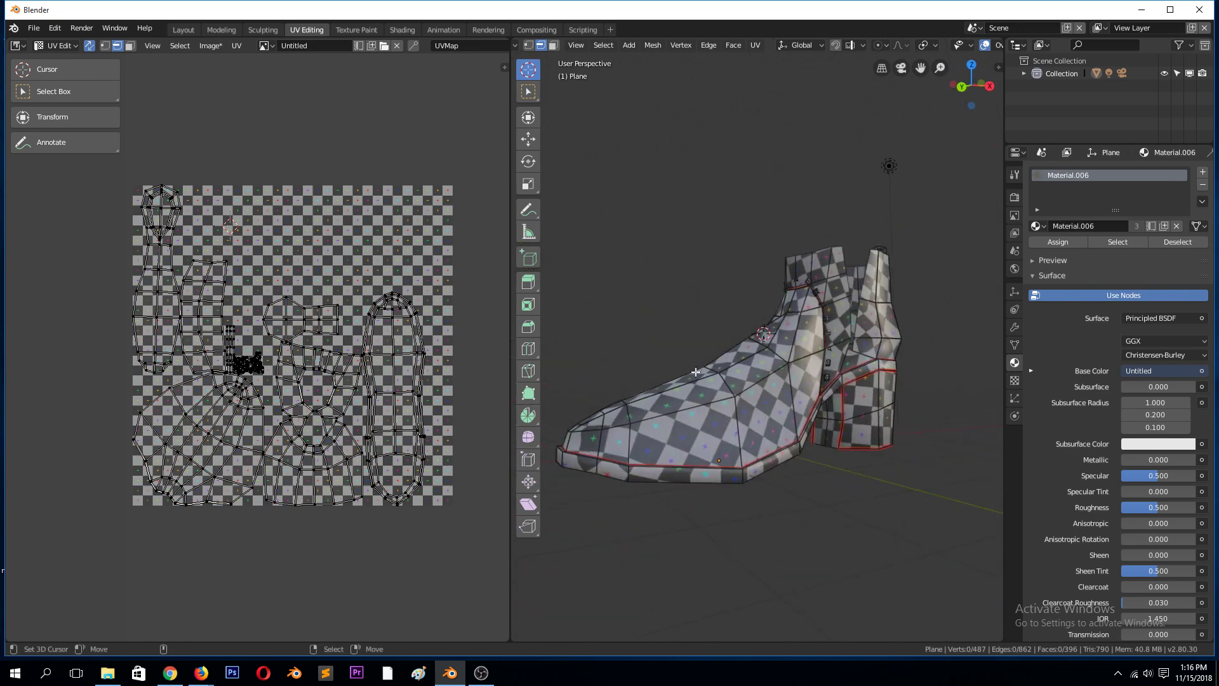
middle_drag(696, 372, 970, 413)
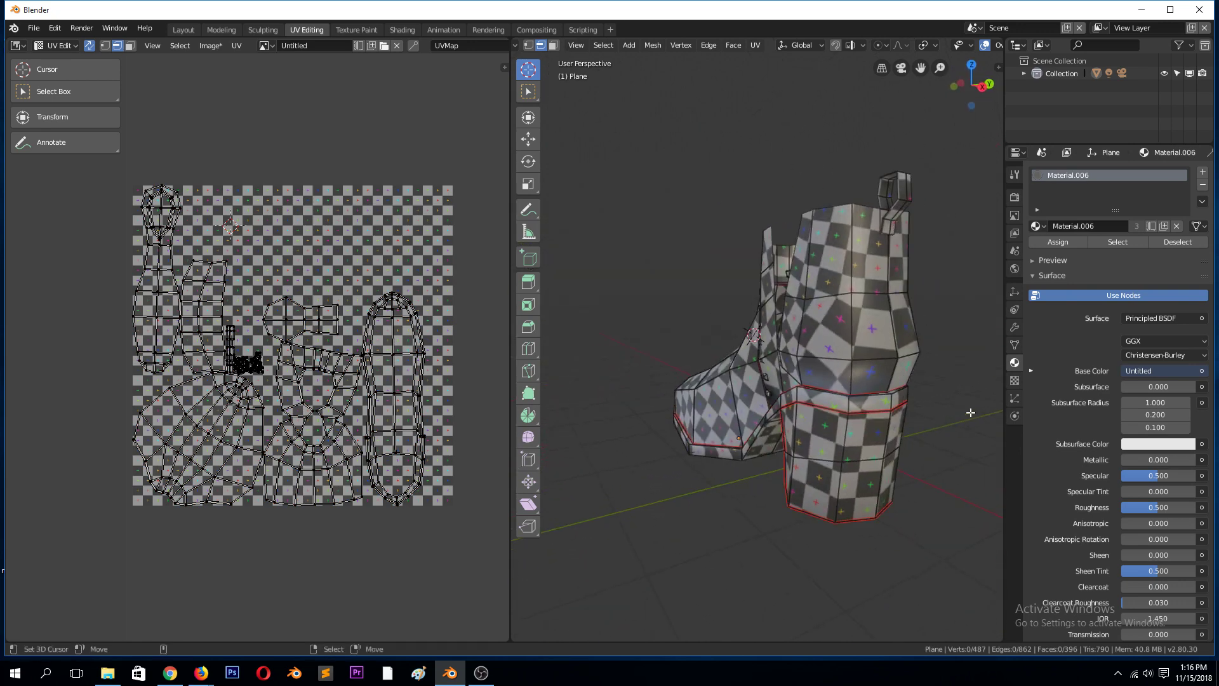
key(Tab)
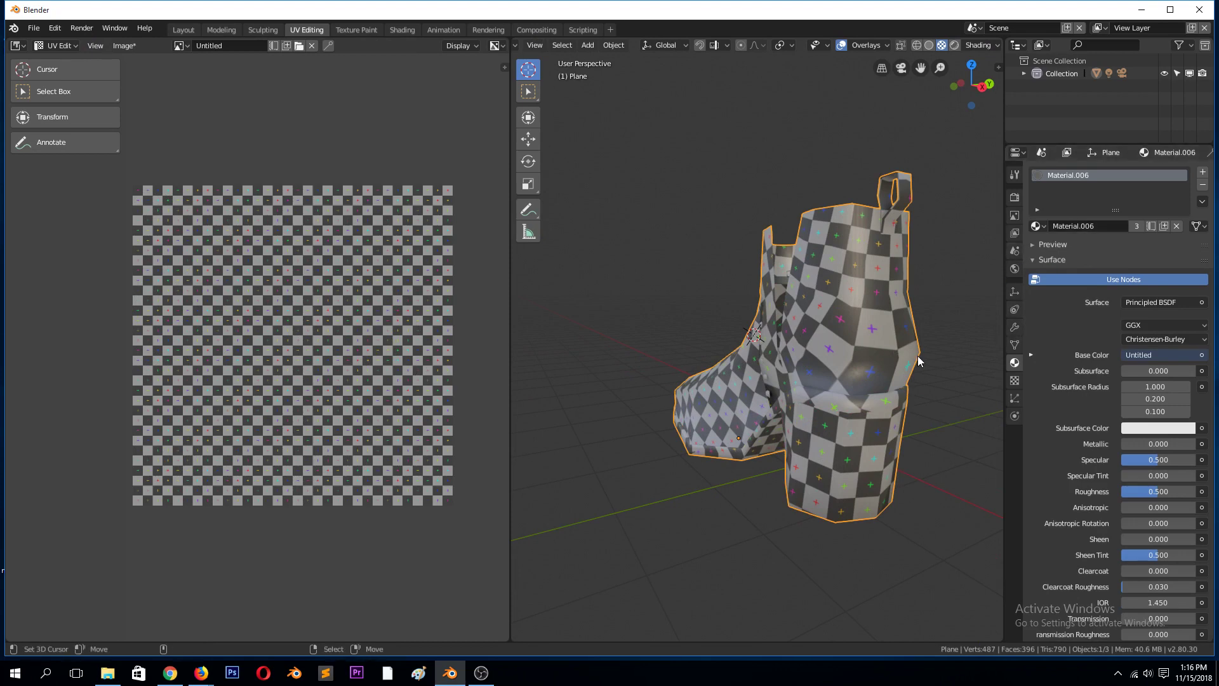
key(Tab)
middle_drag(991, 381, 747, 370)
Using face selection, pick faces at the back of the ankle and in the UV layout to locate the stretched areas.
click(747, 370)
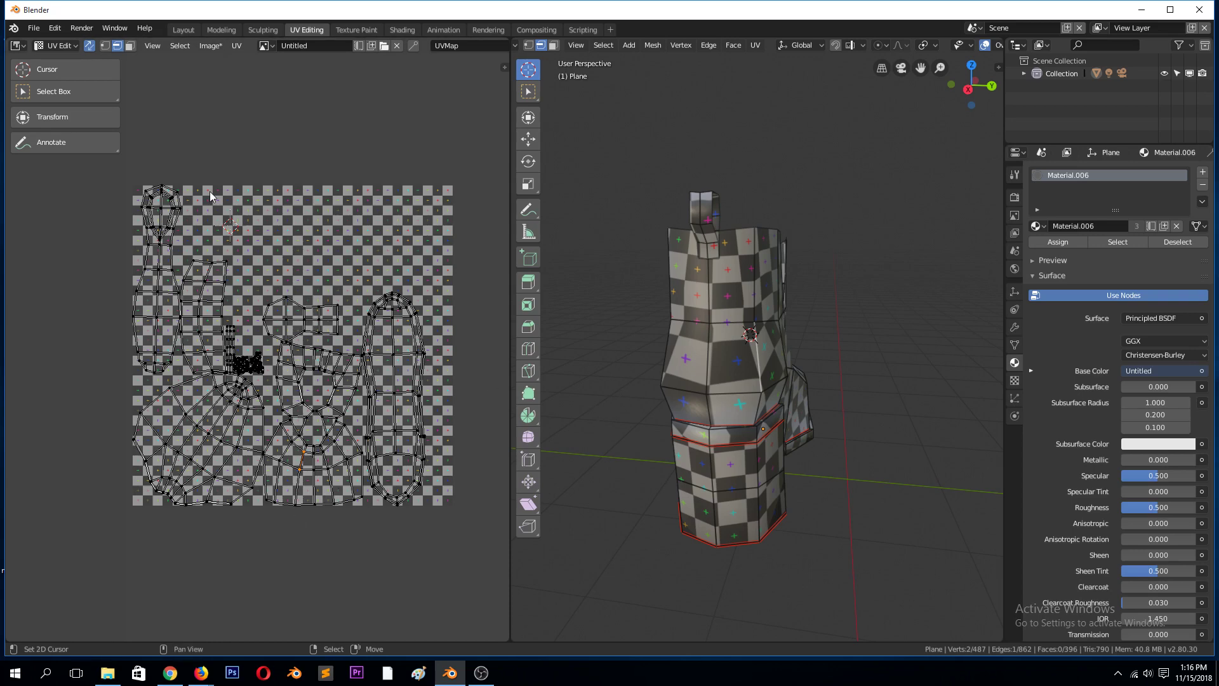
click(129, 45)
click(767, 392)
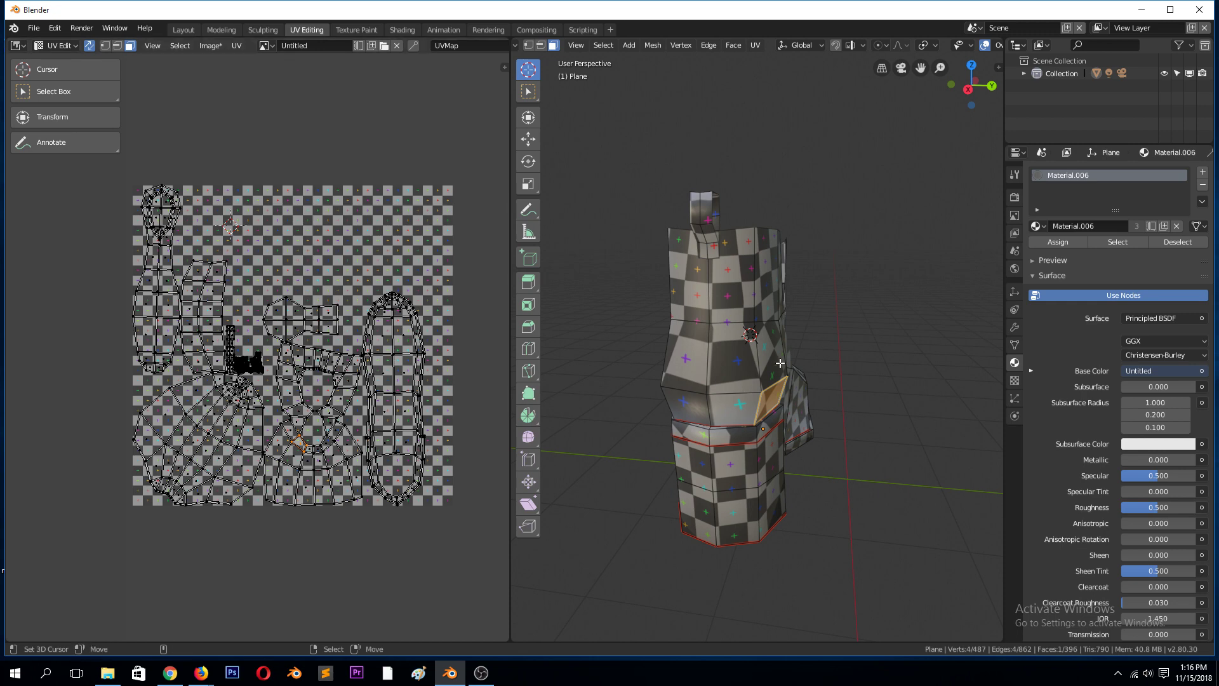
click(318, 468)
key(KP_Decimal)
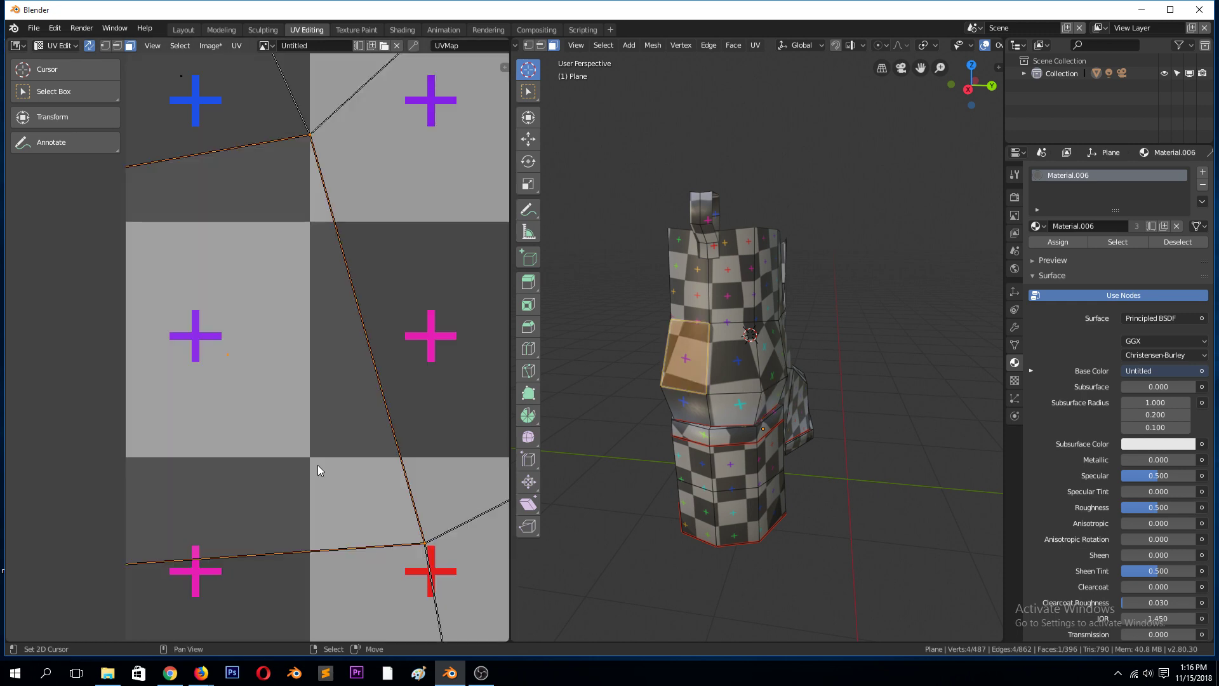
scroll(318, 467, down, 7)
click(265, 279)
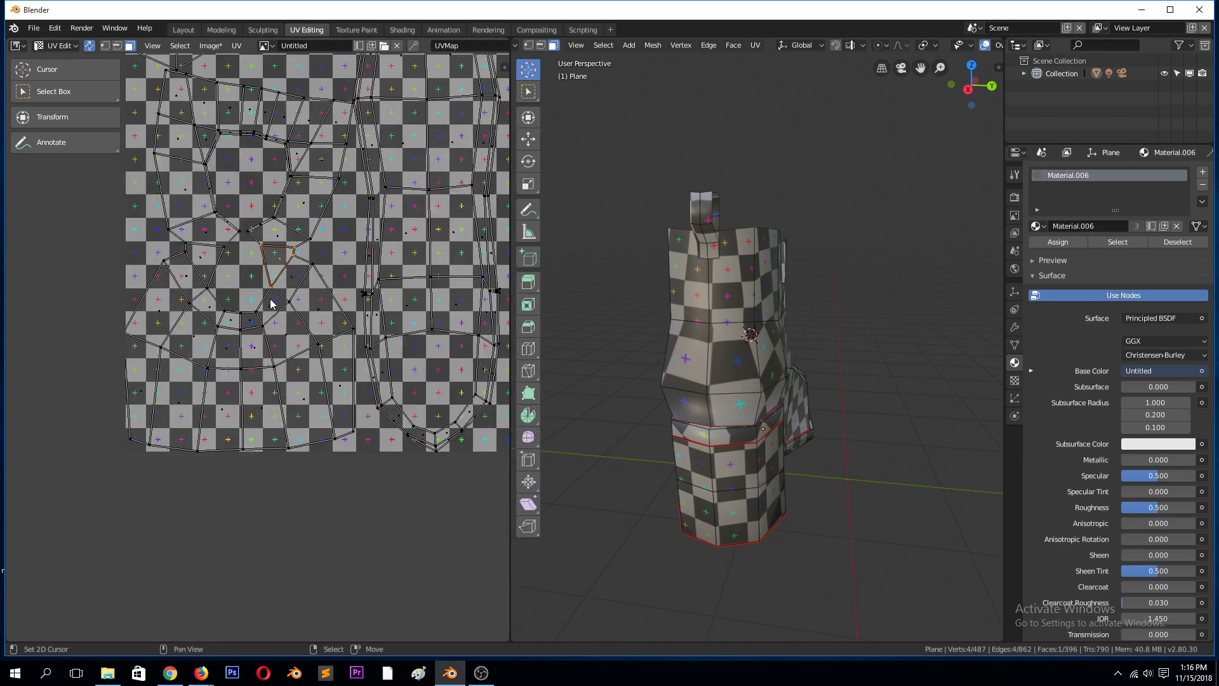
scroll(270, 301, down, 1)
scroll(258, 252, up, 2)
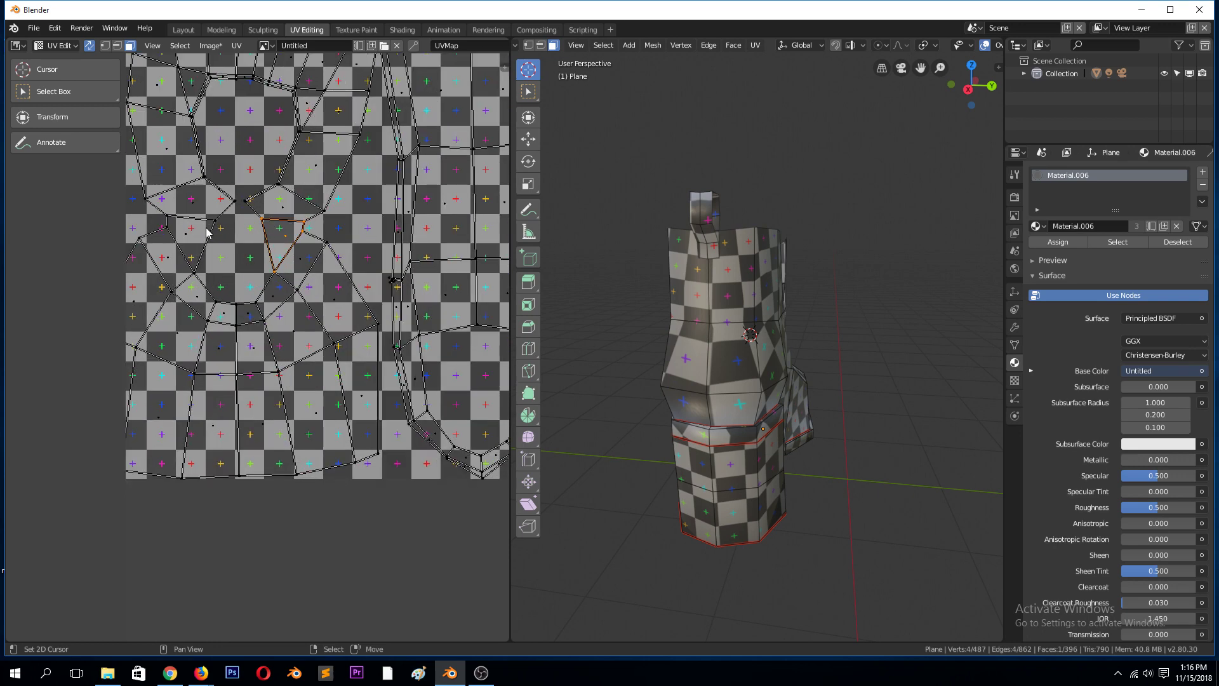
click(207, 232)
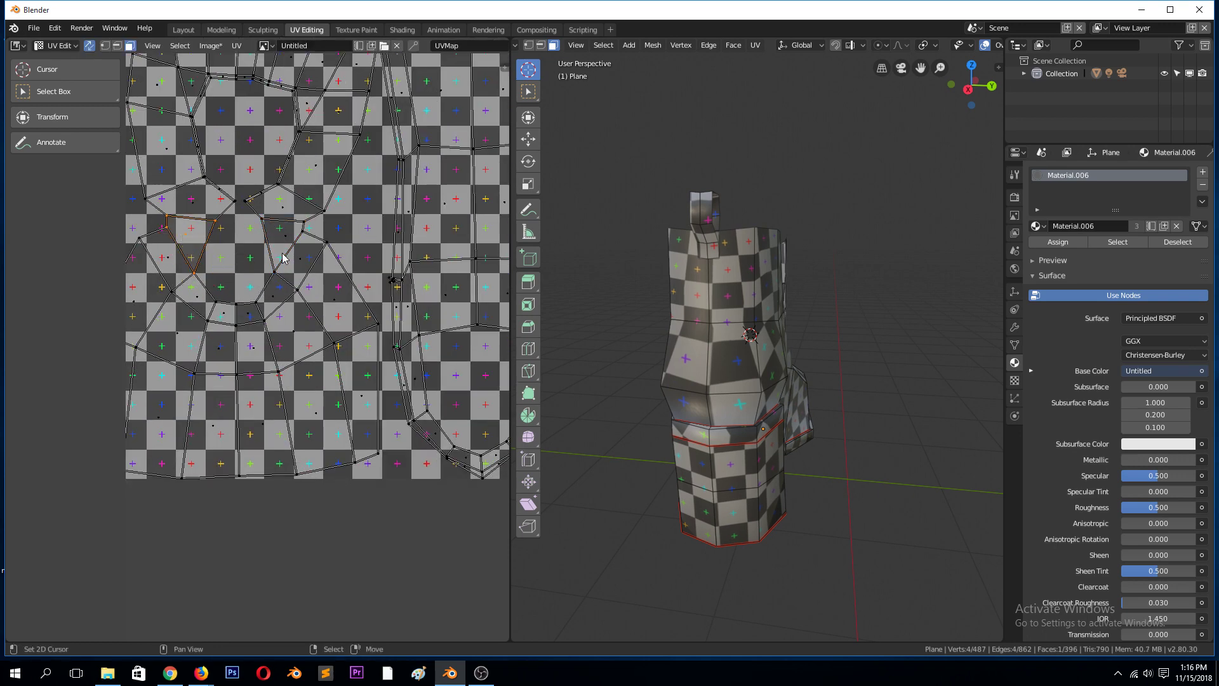
click(270, 228)
With edge selection, select the two matching short edges just above the front of the heel and mark them as seams.
click(117, 45)
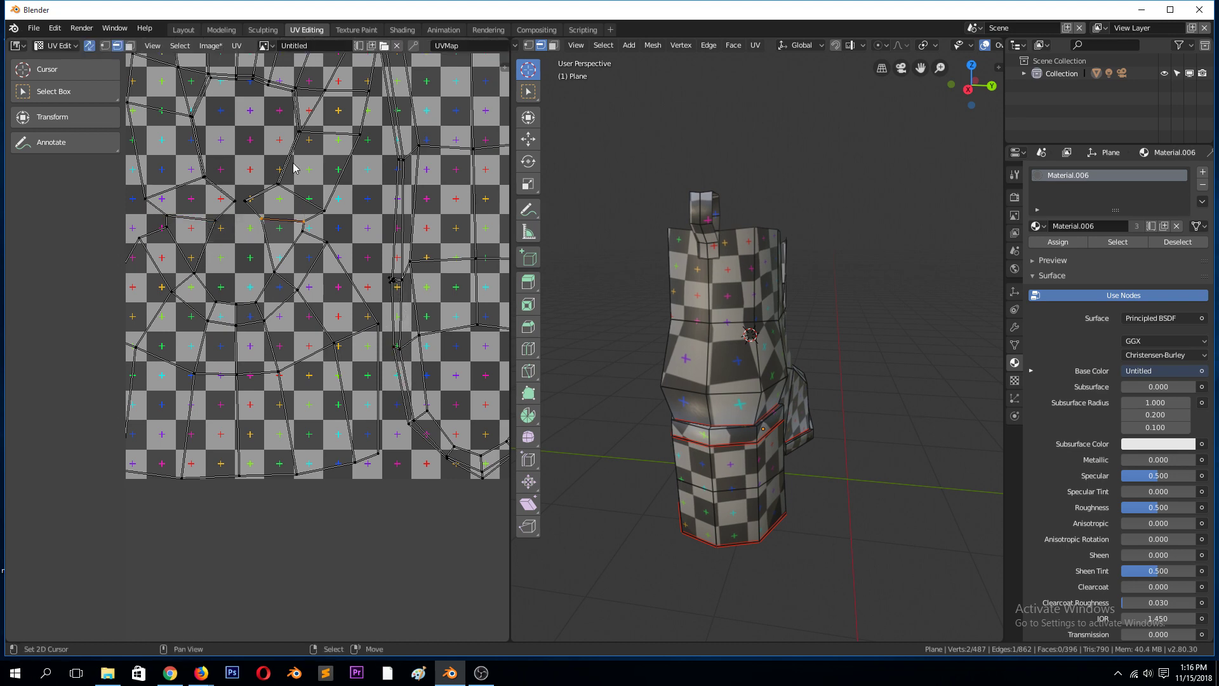
shift+click(202, 220)
middle_drag(676, 385, 831, 369)
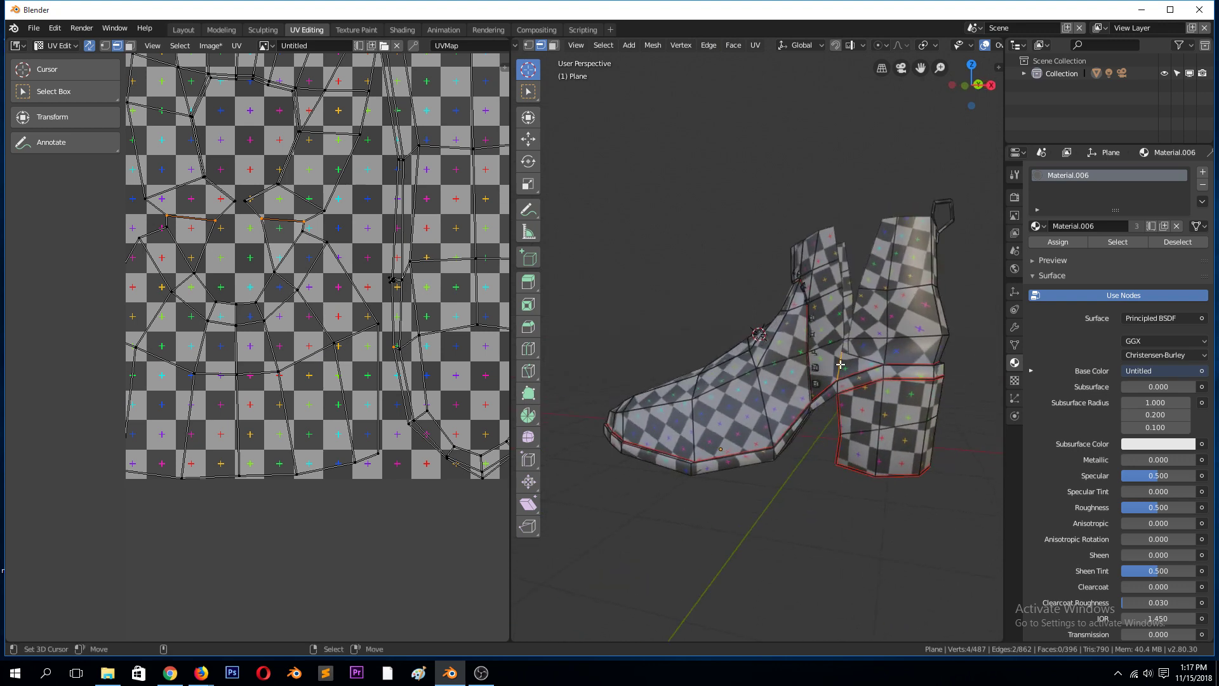
key(ctrl+e)
click(364, 259)
Unwrap the whole boot with the new ankle seams and check the texture on its back and sides in Object Mode.
key(a)
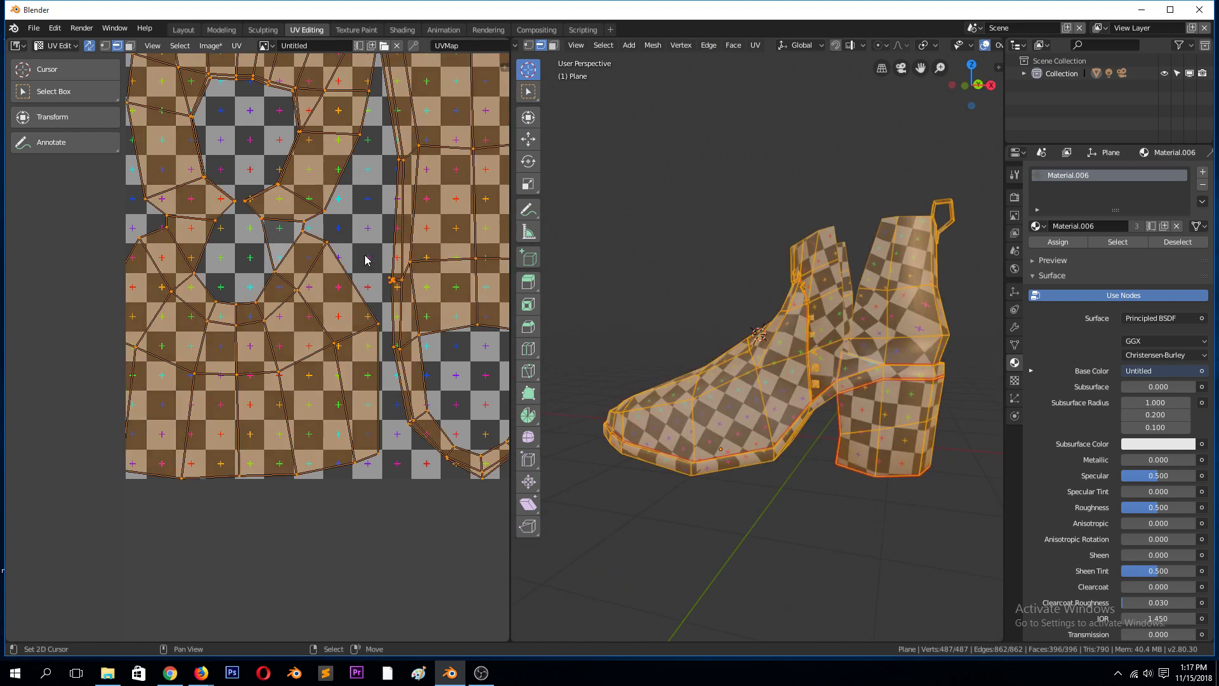
key(e)
key(Tab)
middle_drag(867, 374, 686, 403)
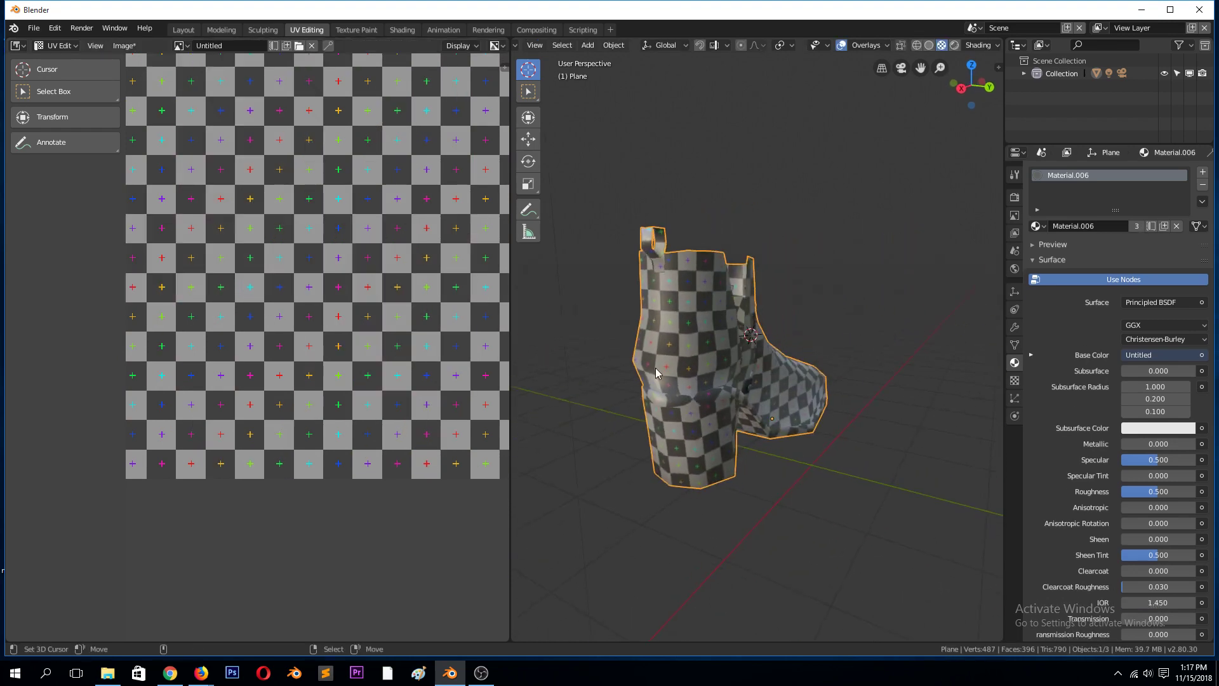
middle_drag(736, 355, 717, 388)
Turn on viewport display for the Bevel, Subsurf and Solidify modifiers, deselect the boot and check its checker texture from all sides.
click(1015, 327)
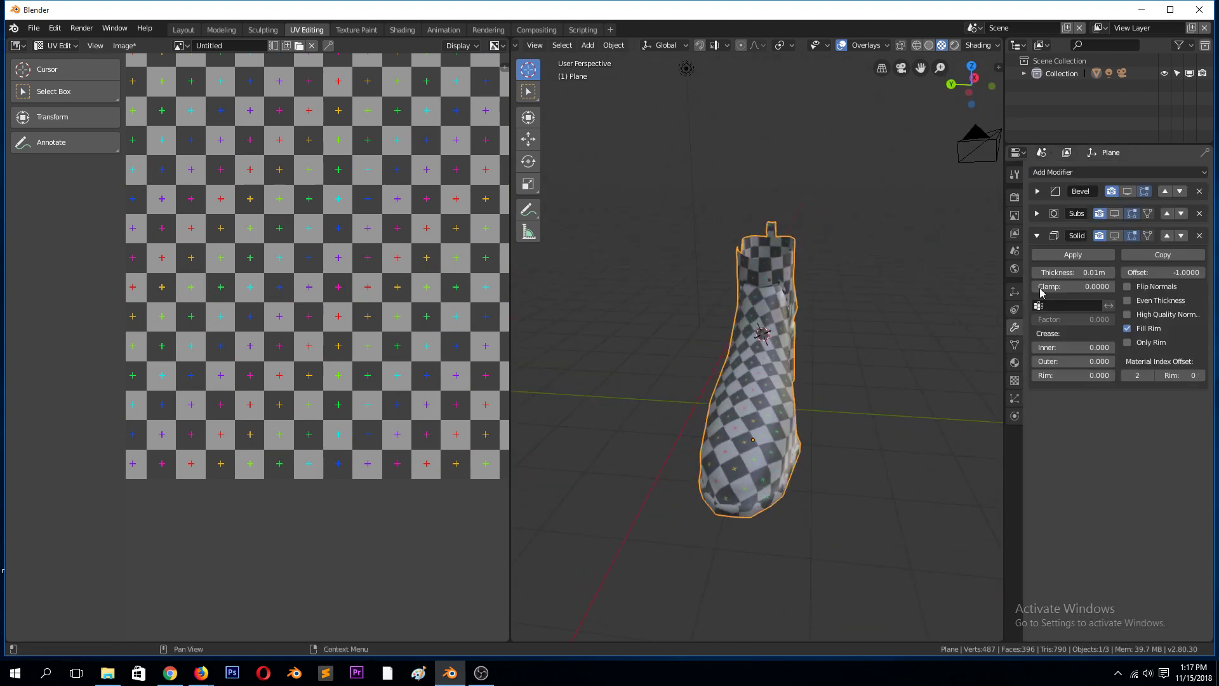
click(1127, 191)
click(1127, 213)
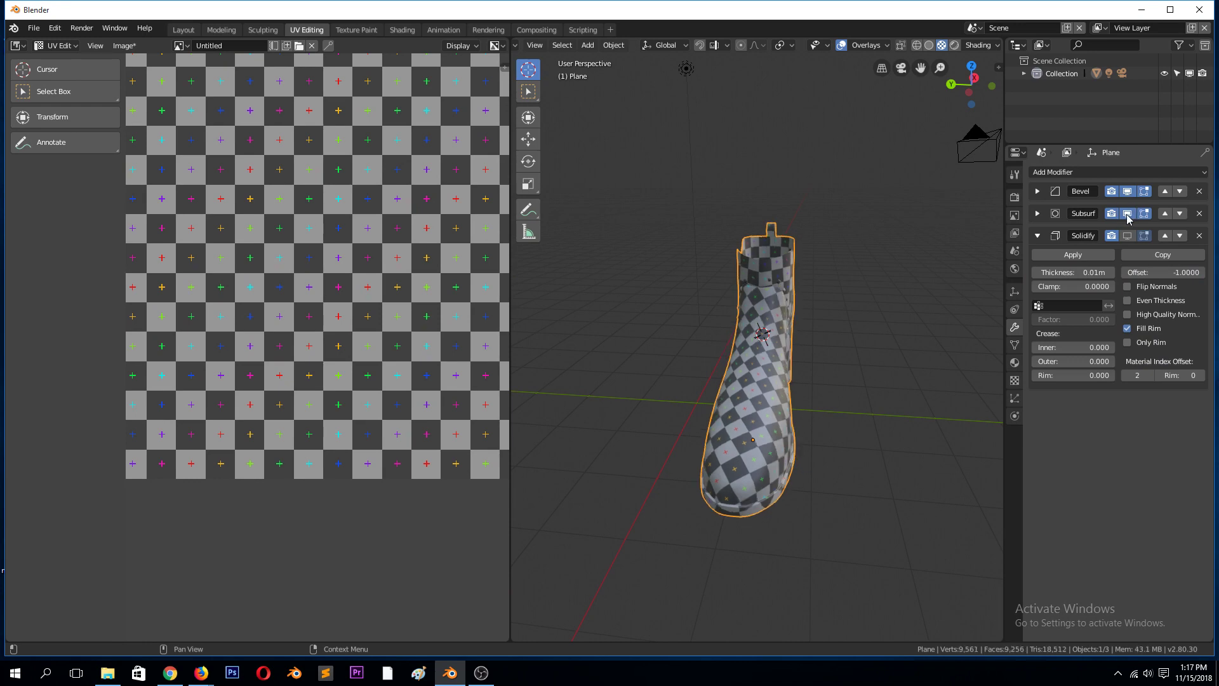
click(1127, 235)
click(880, 308)
middle_drag(880, 308, 557, 378)
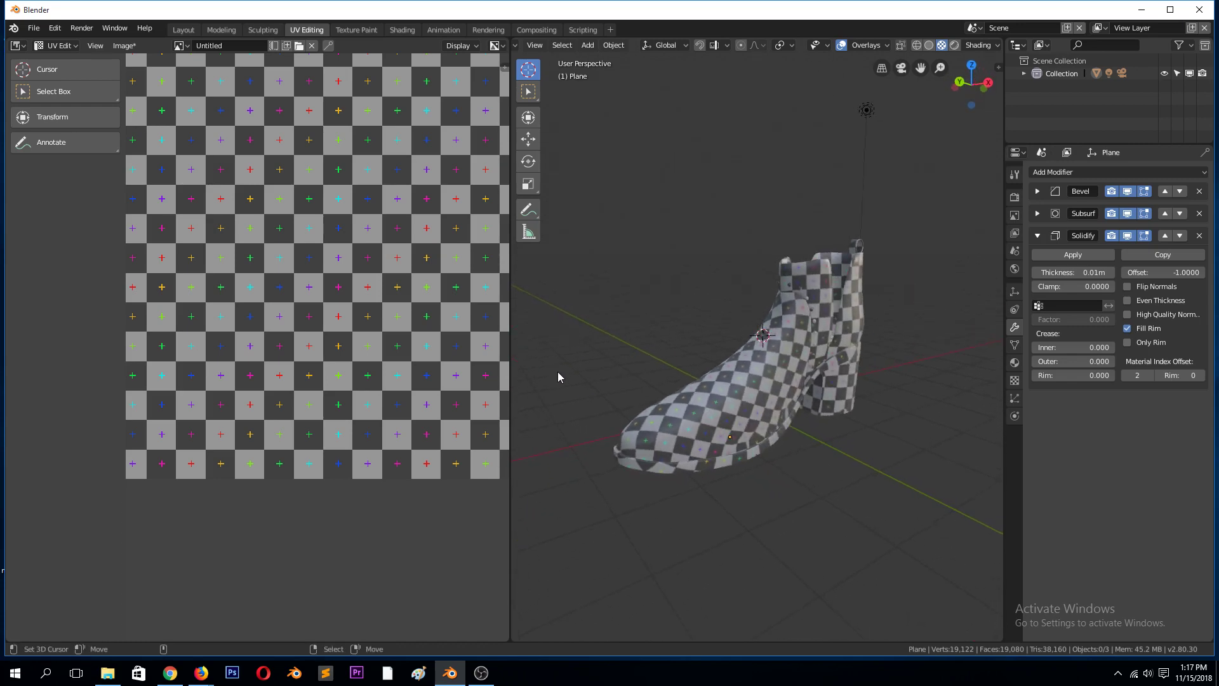
middle_drag(863, 291, 1000, 343)
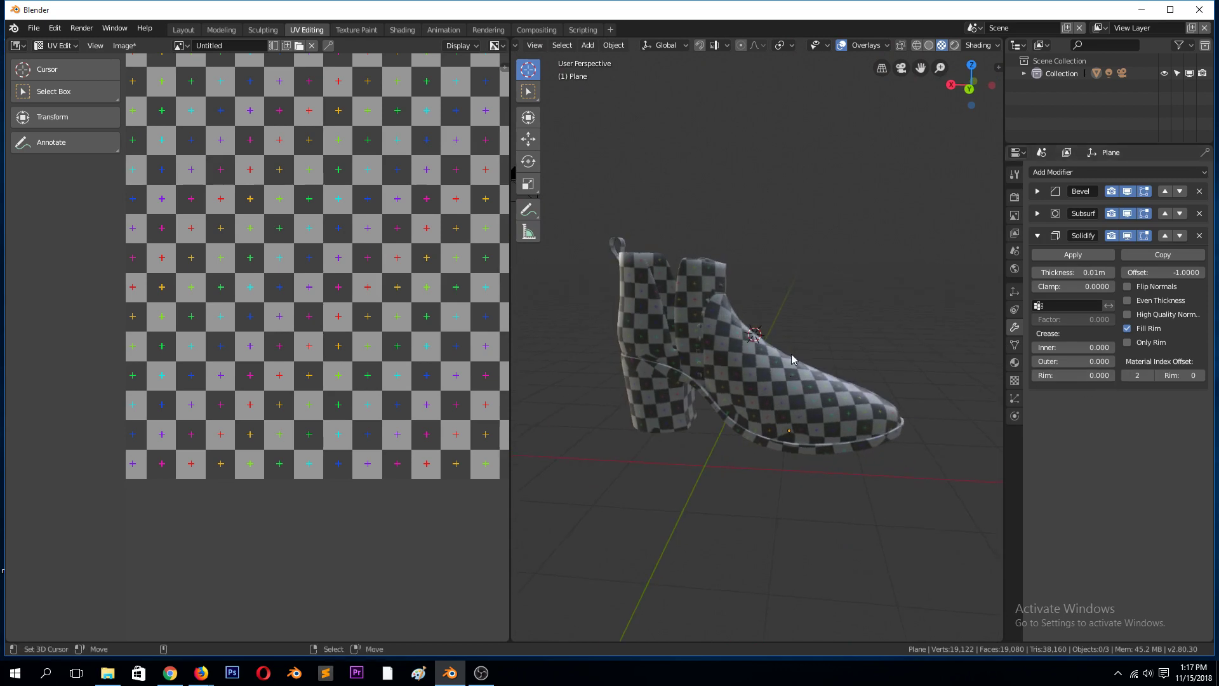
key(ctrl+s)
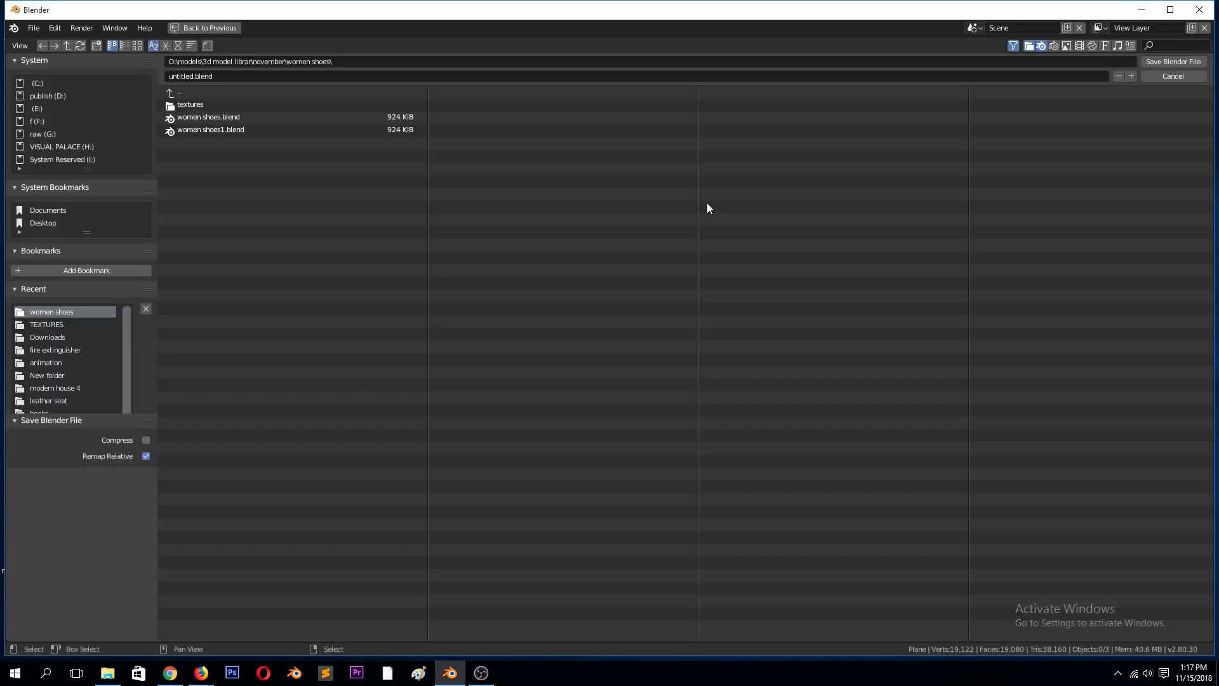
click(1167, 75)
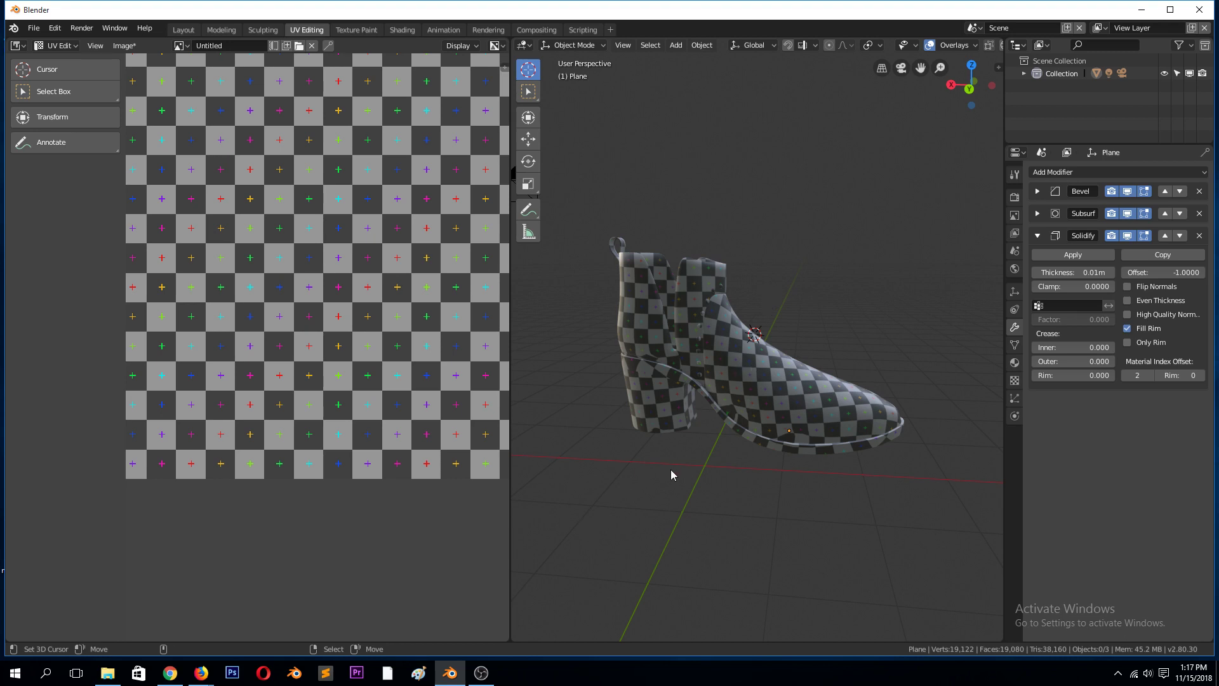
click(481, 672)
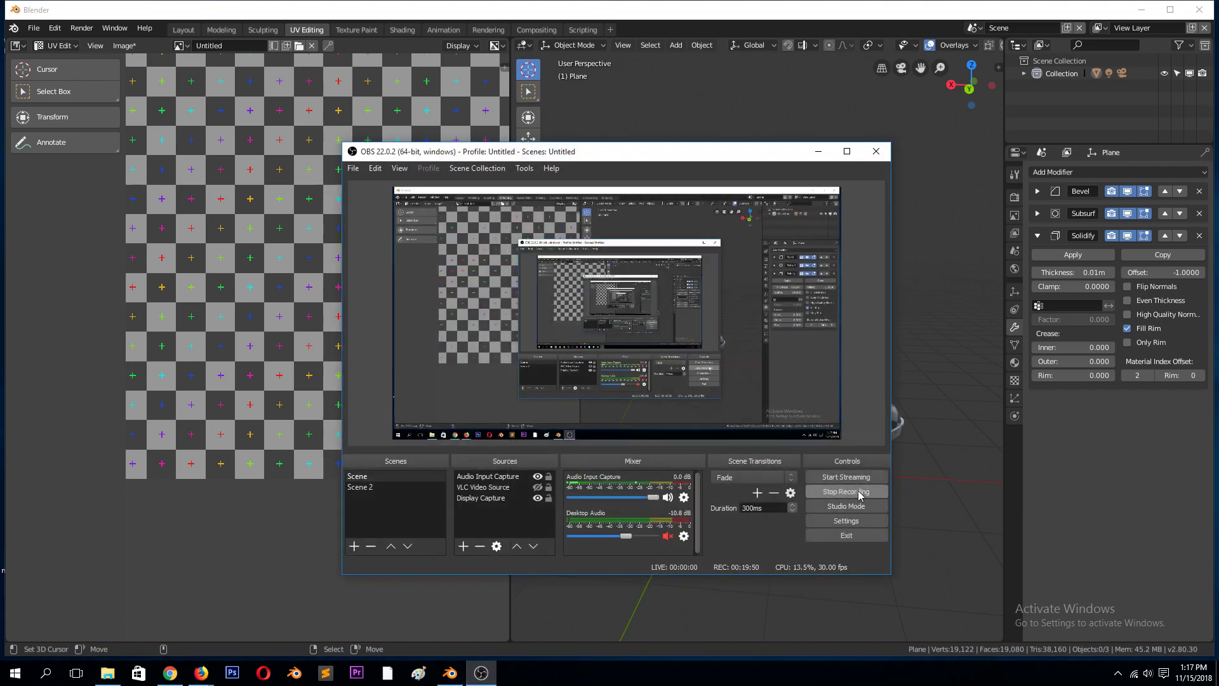